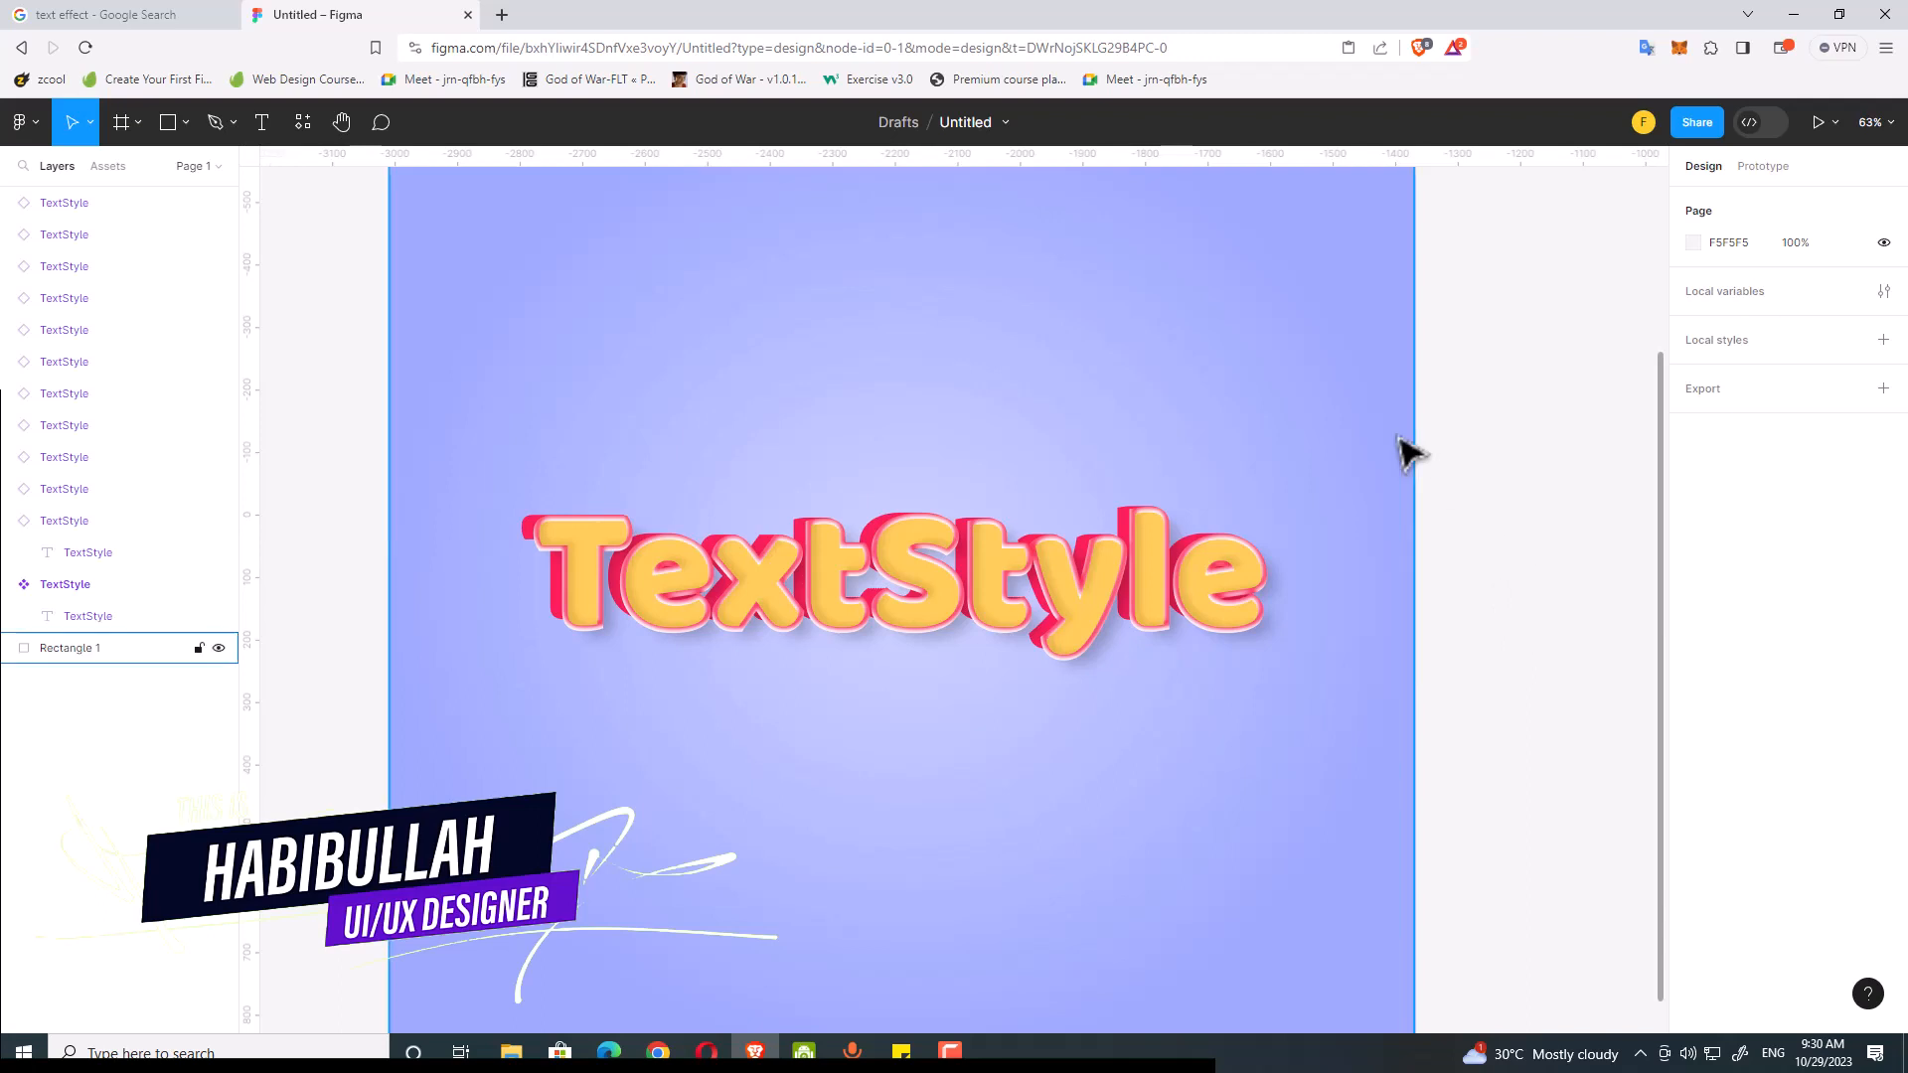
Step: Select all stacked TextStyle instances without the background rectangle and set their Text property to the designer's short name
drag(1511, 414, 636, 782)
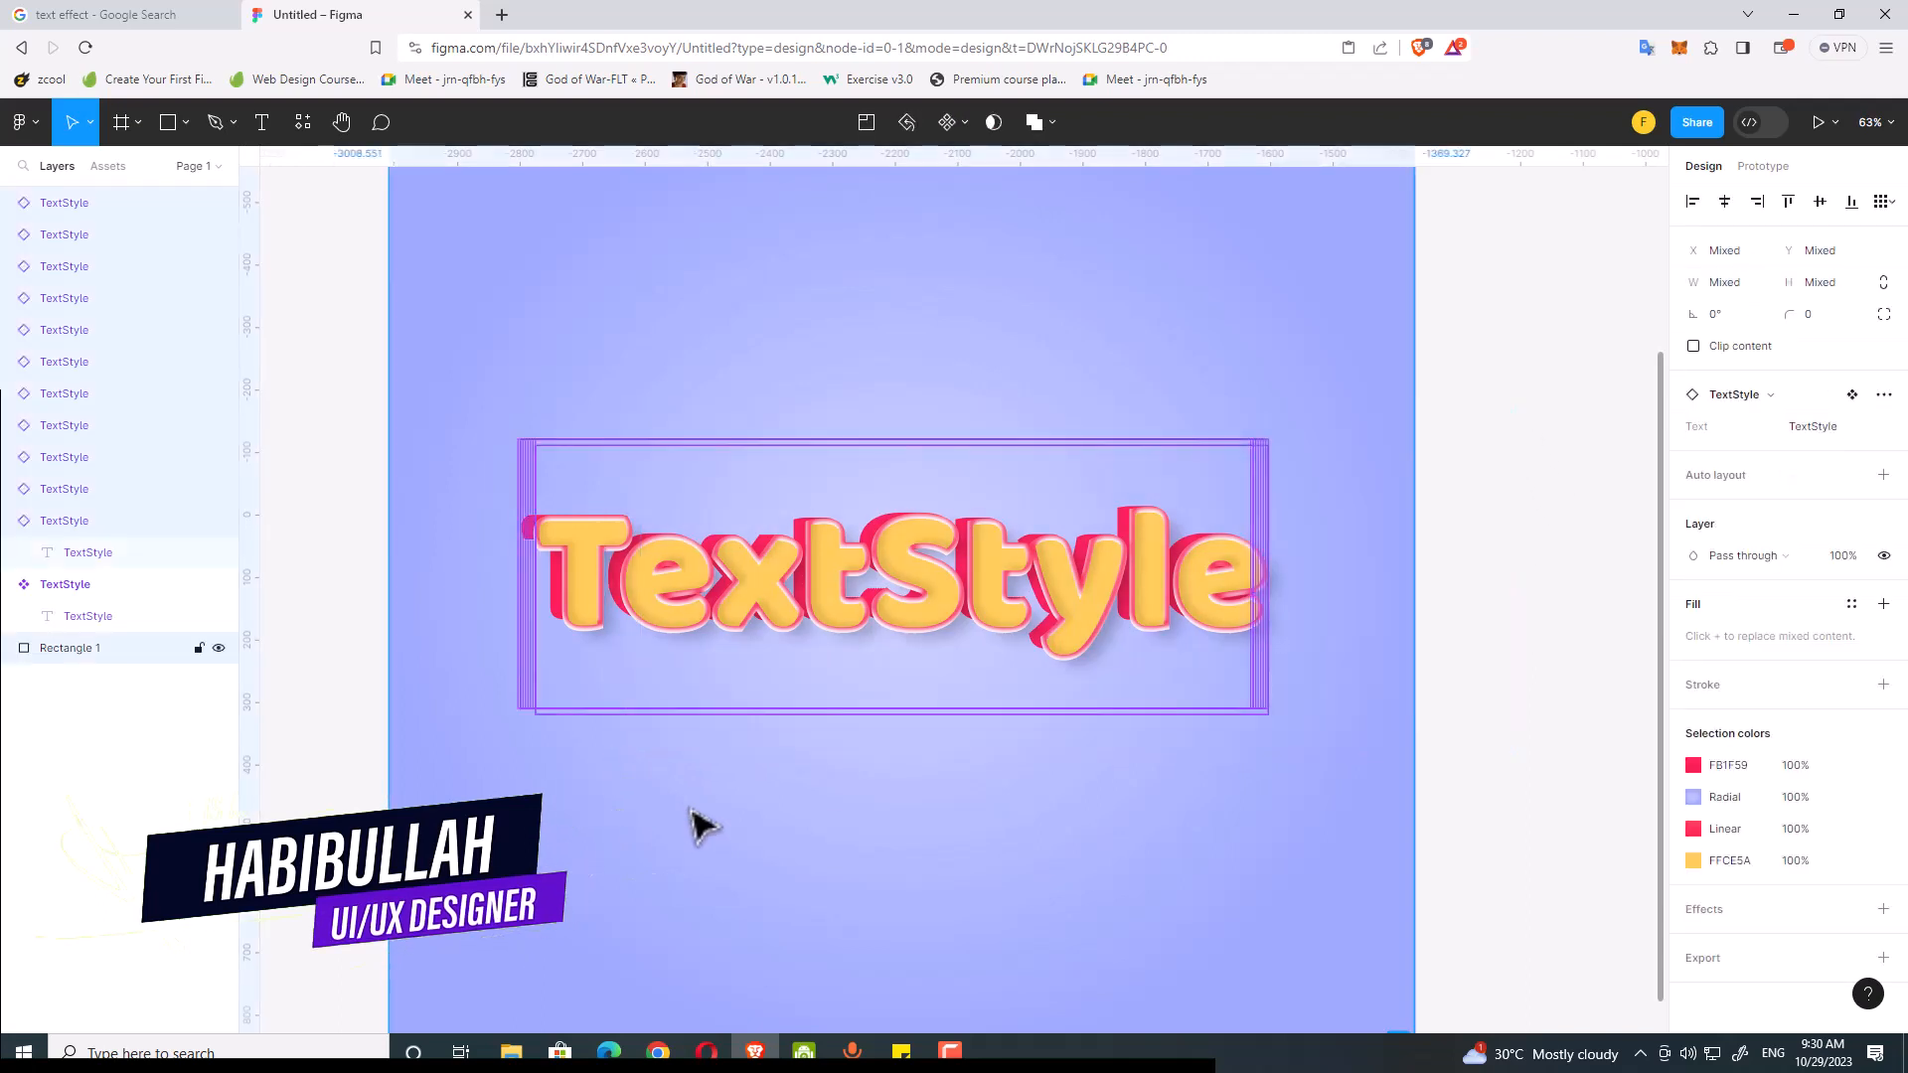
shift+click(695, 766)
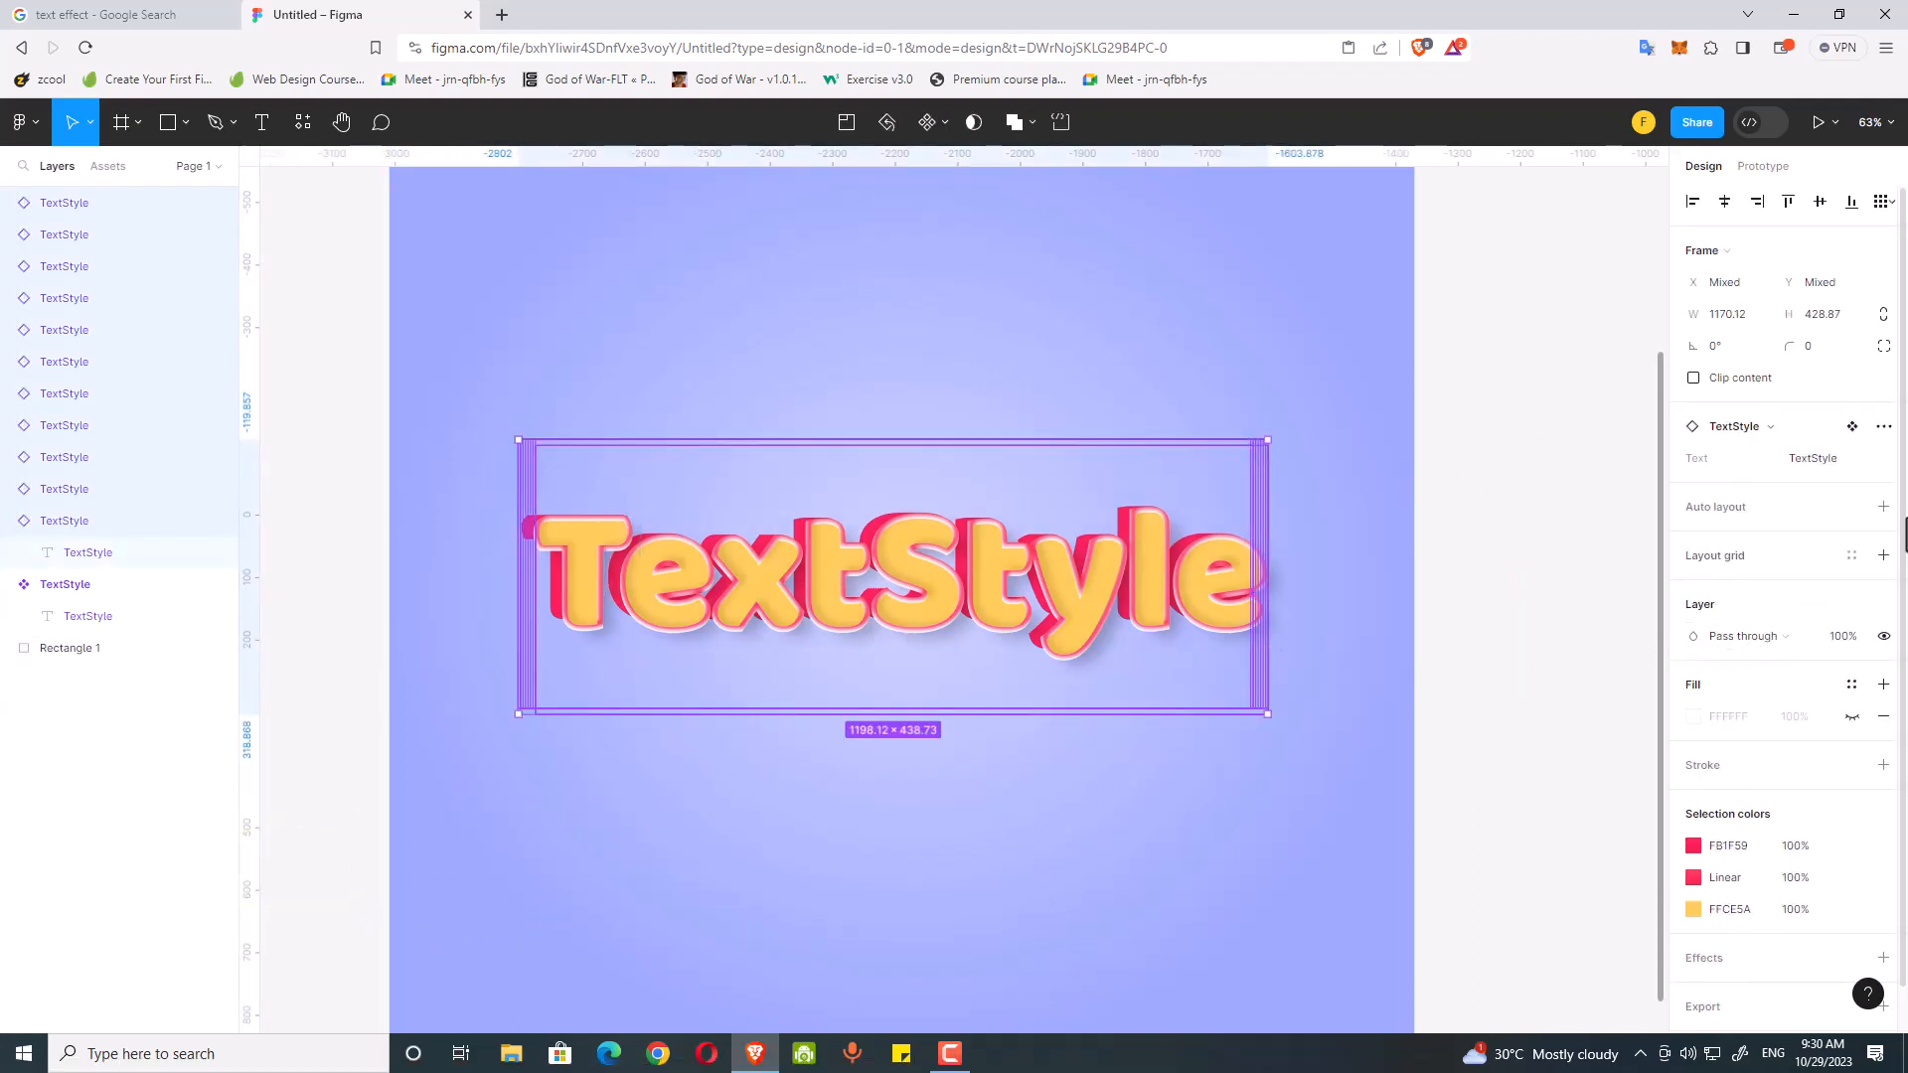
click(1829, 465)
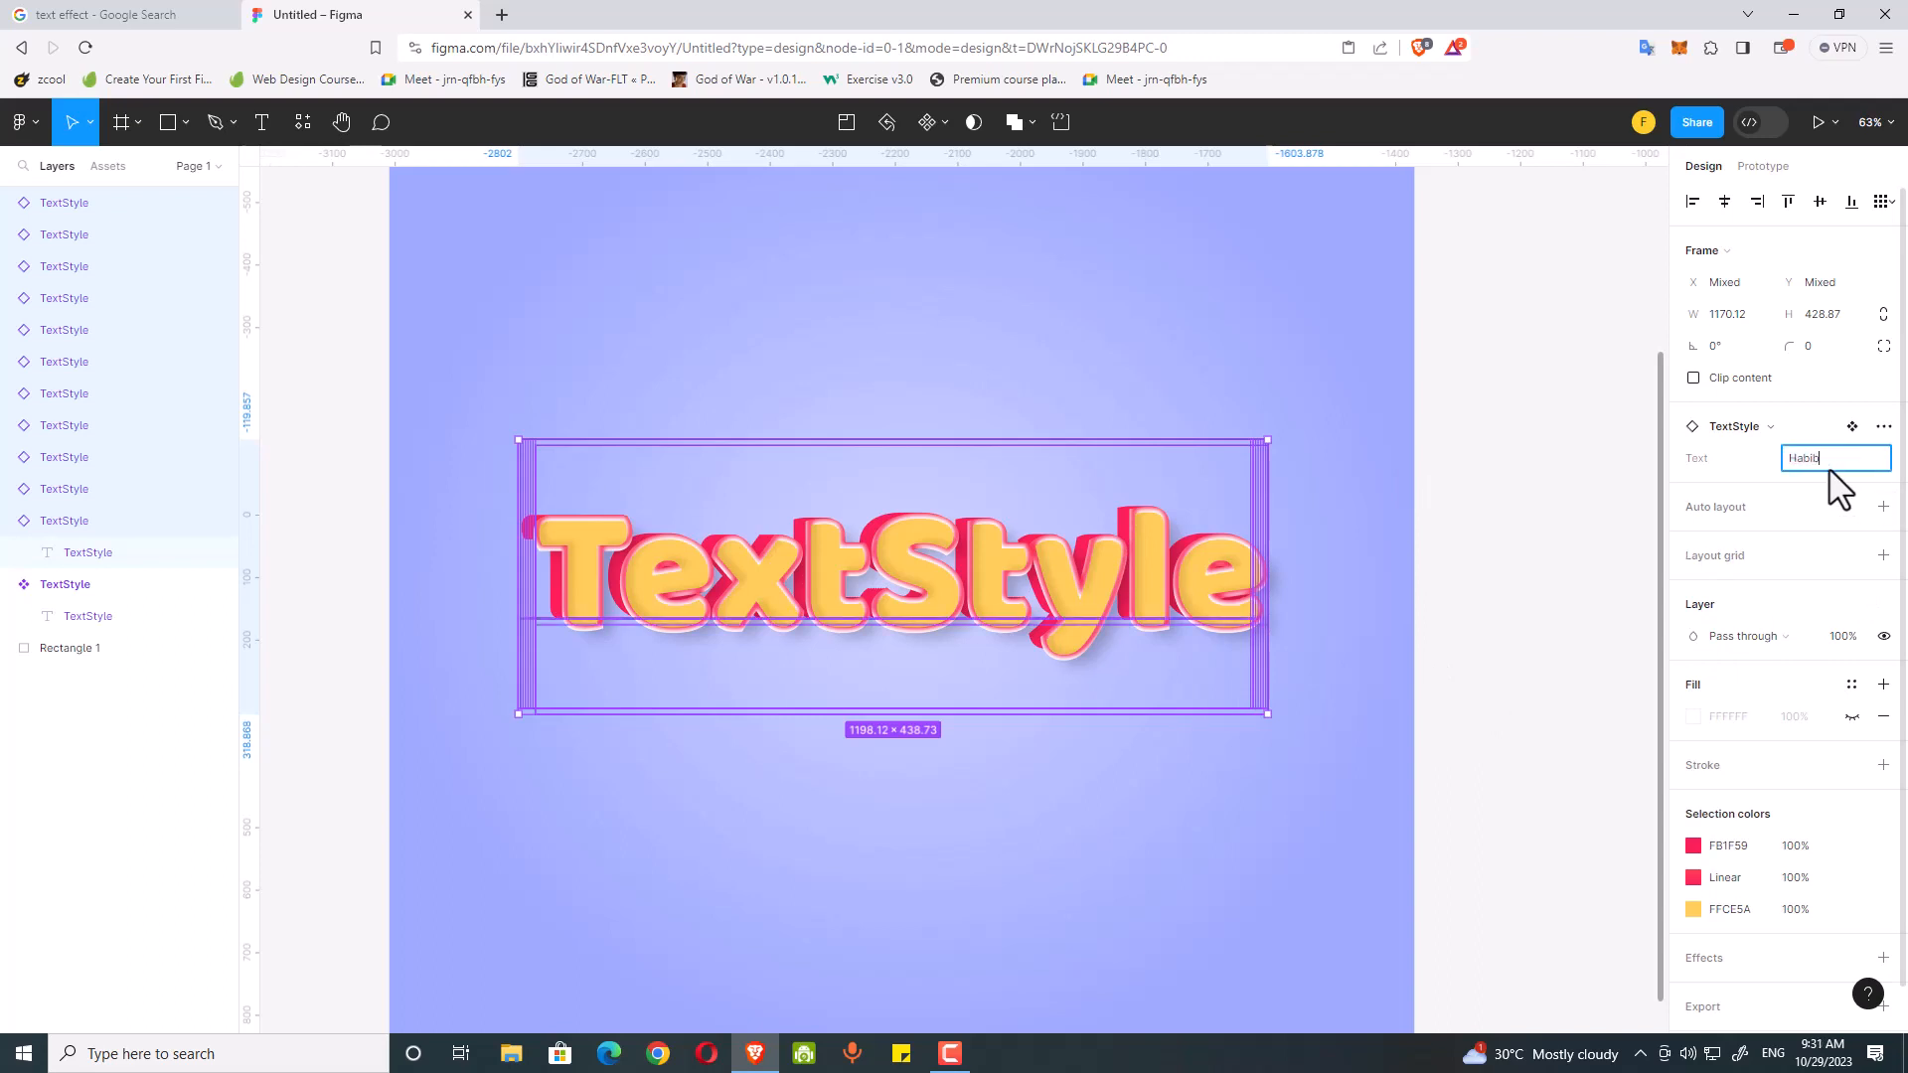
key(Return)
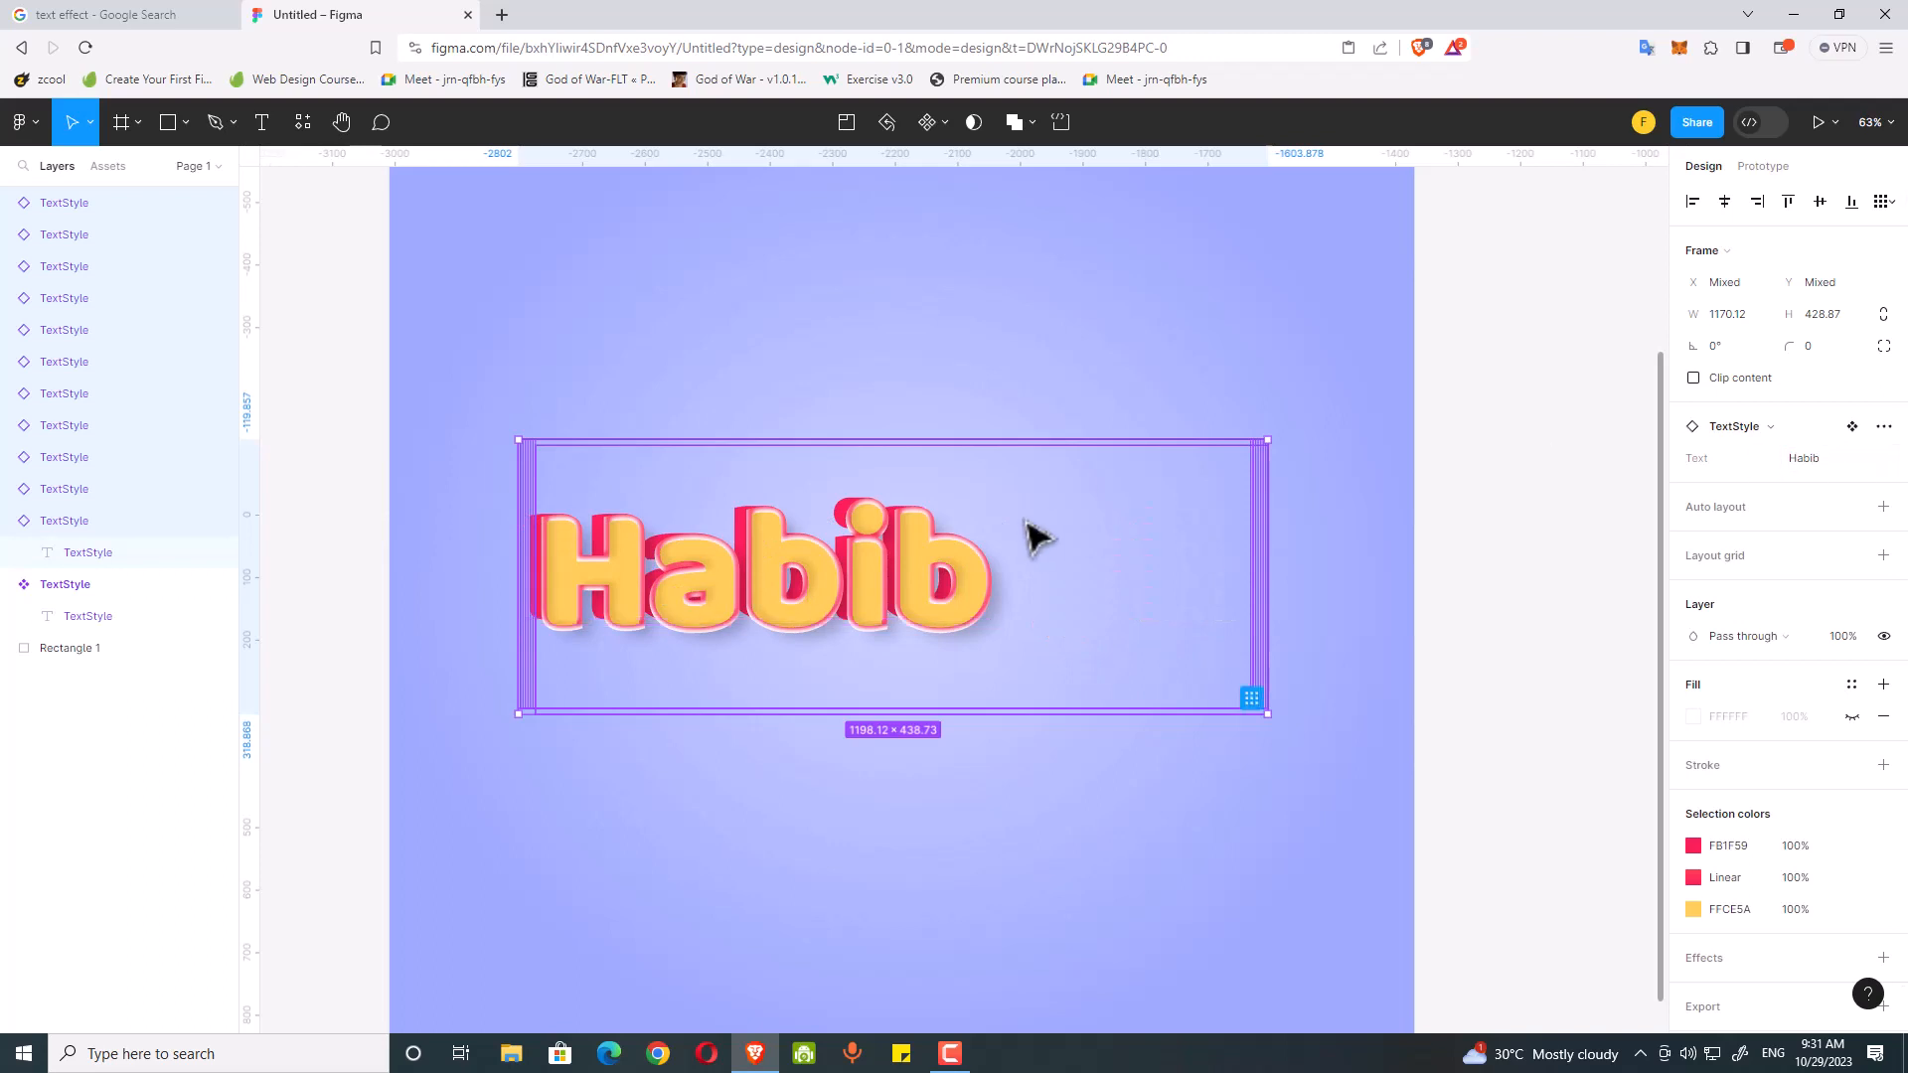
click(1499, 583)
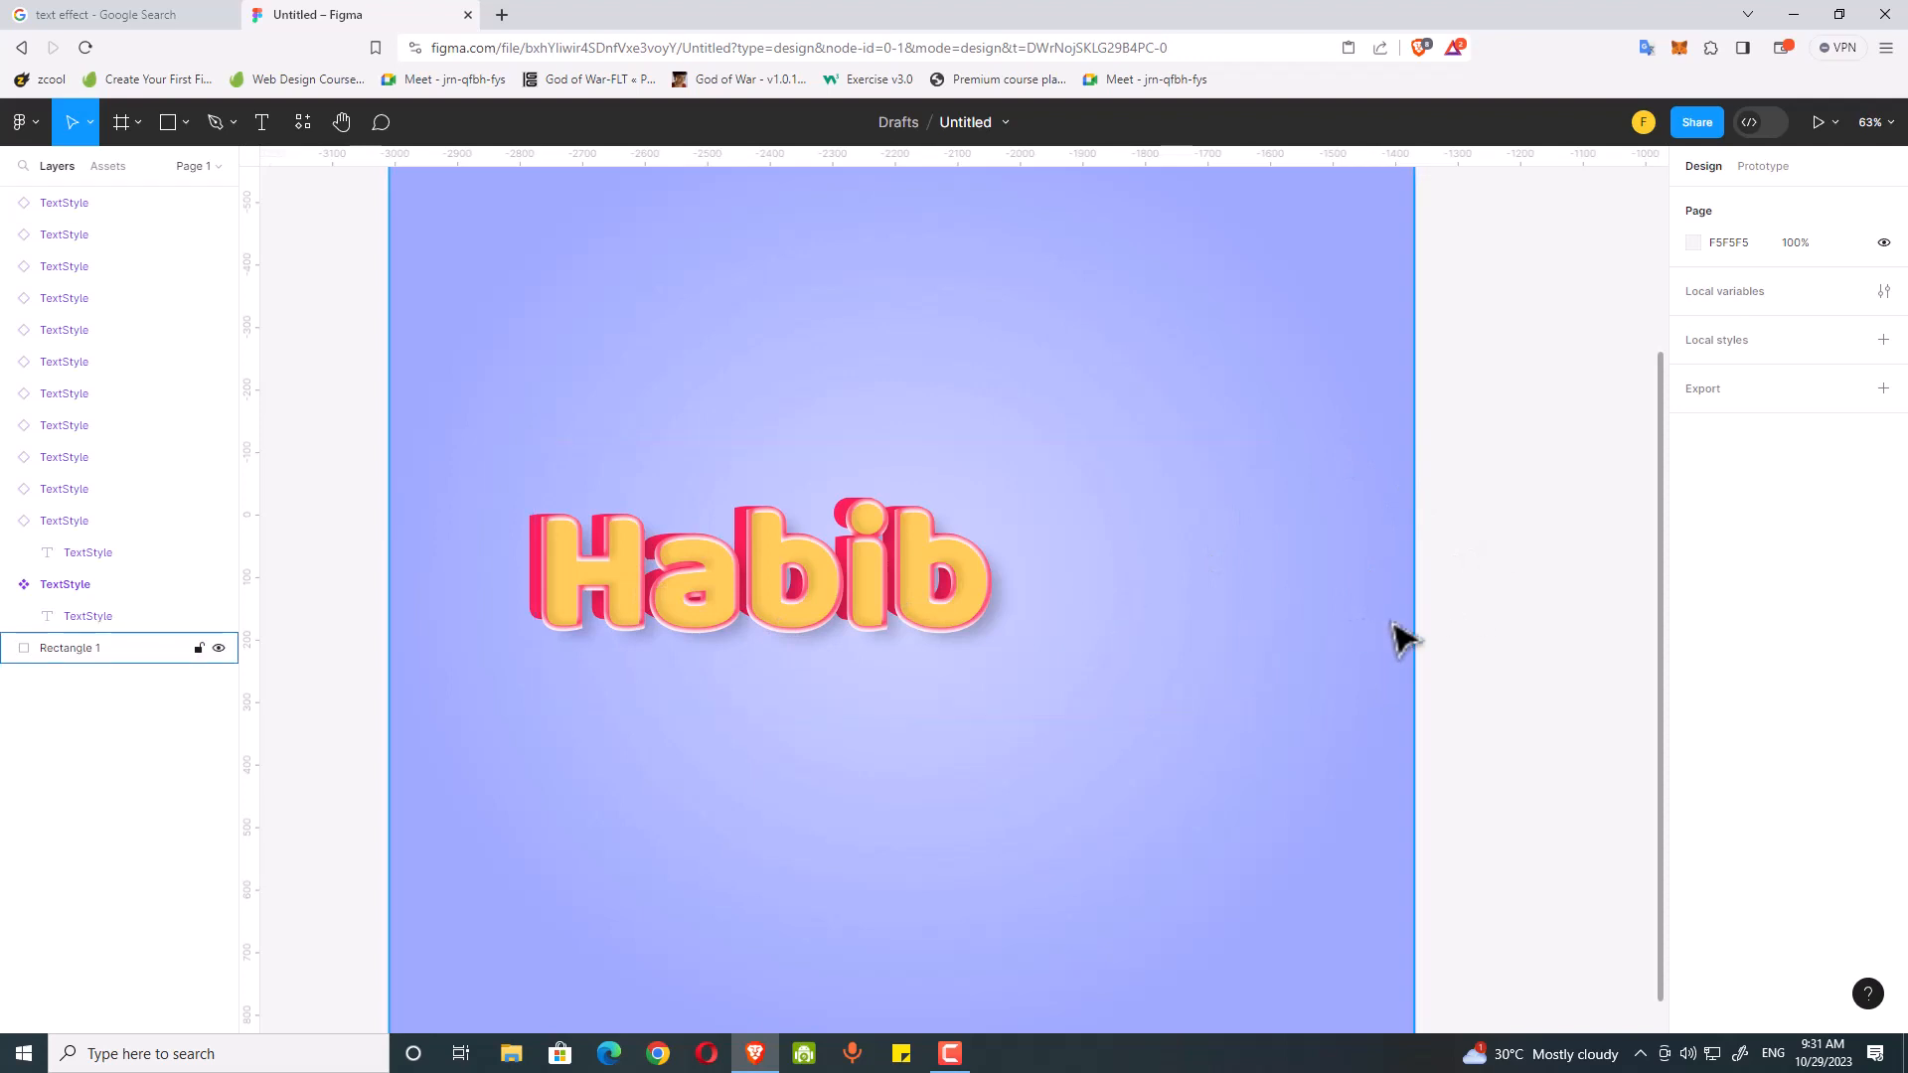
drag(1538, 662, 494, 501)
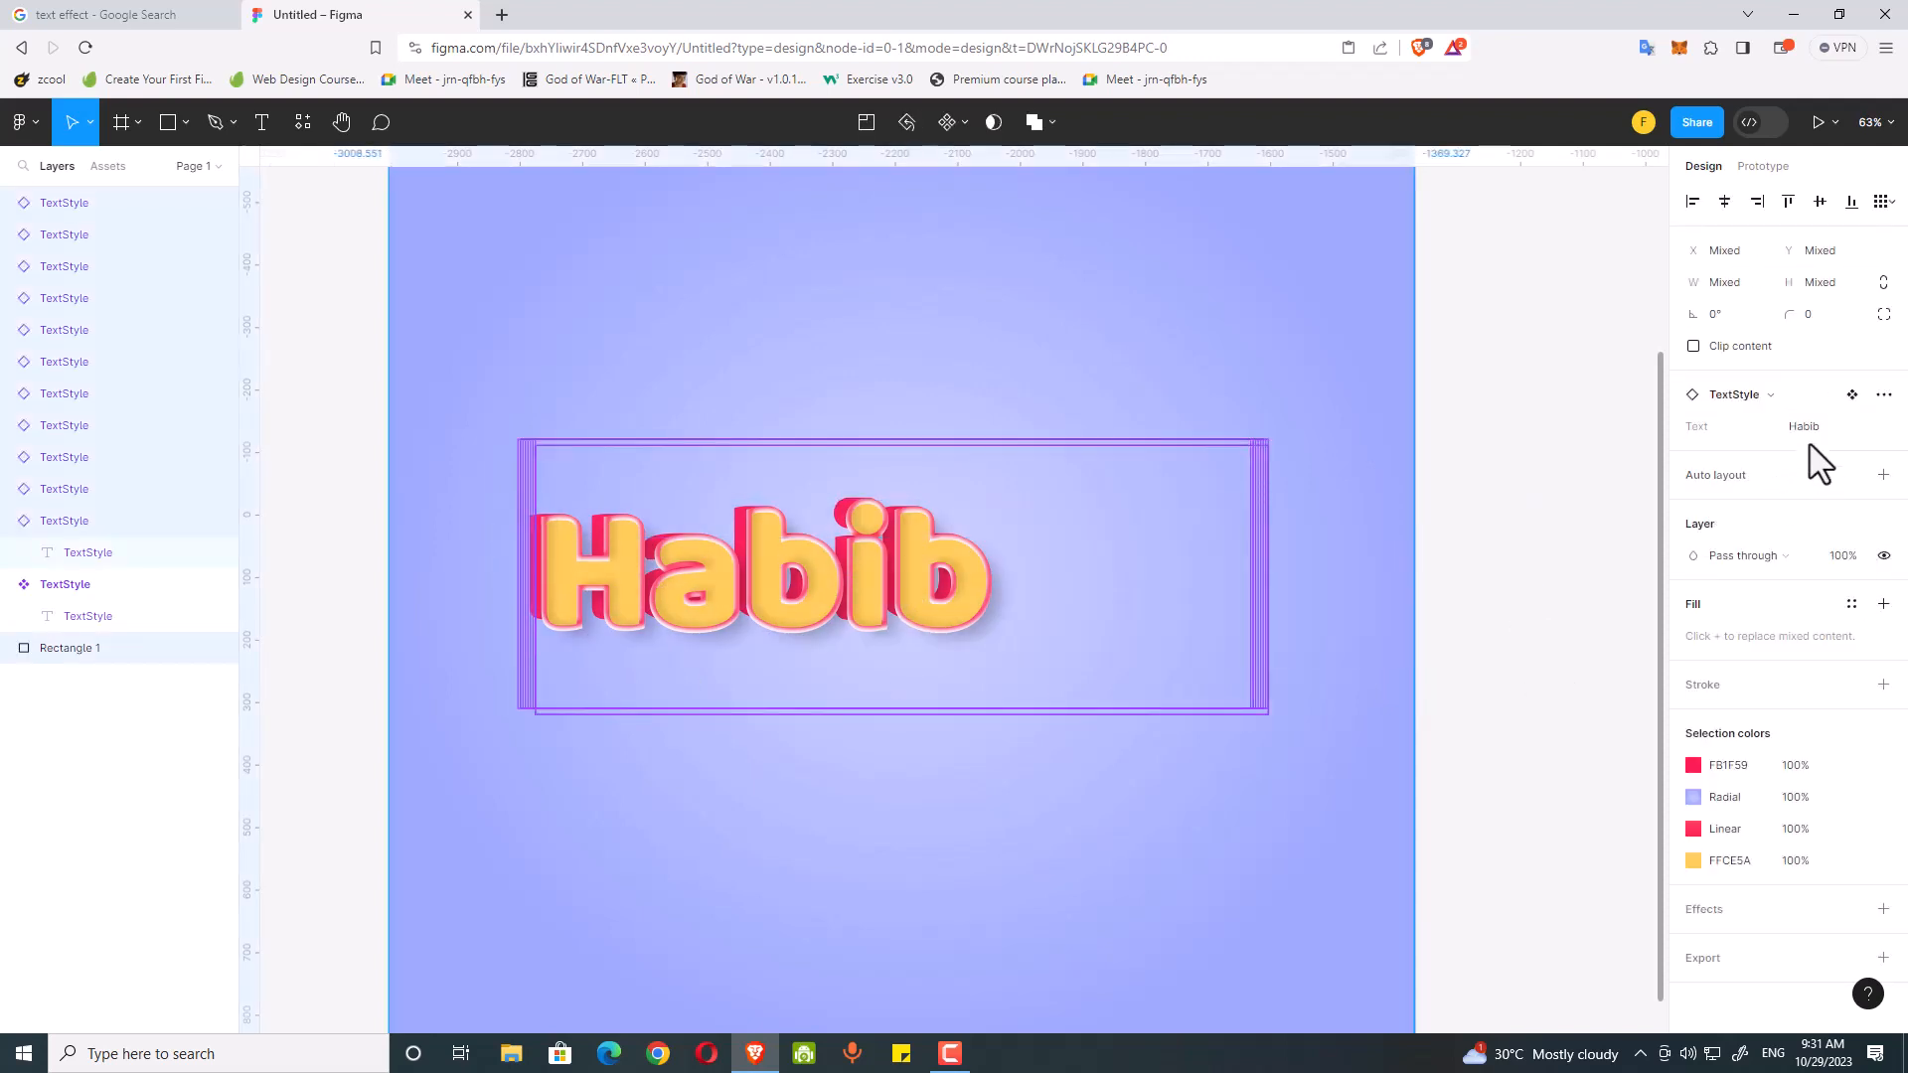
click(1487, 604)
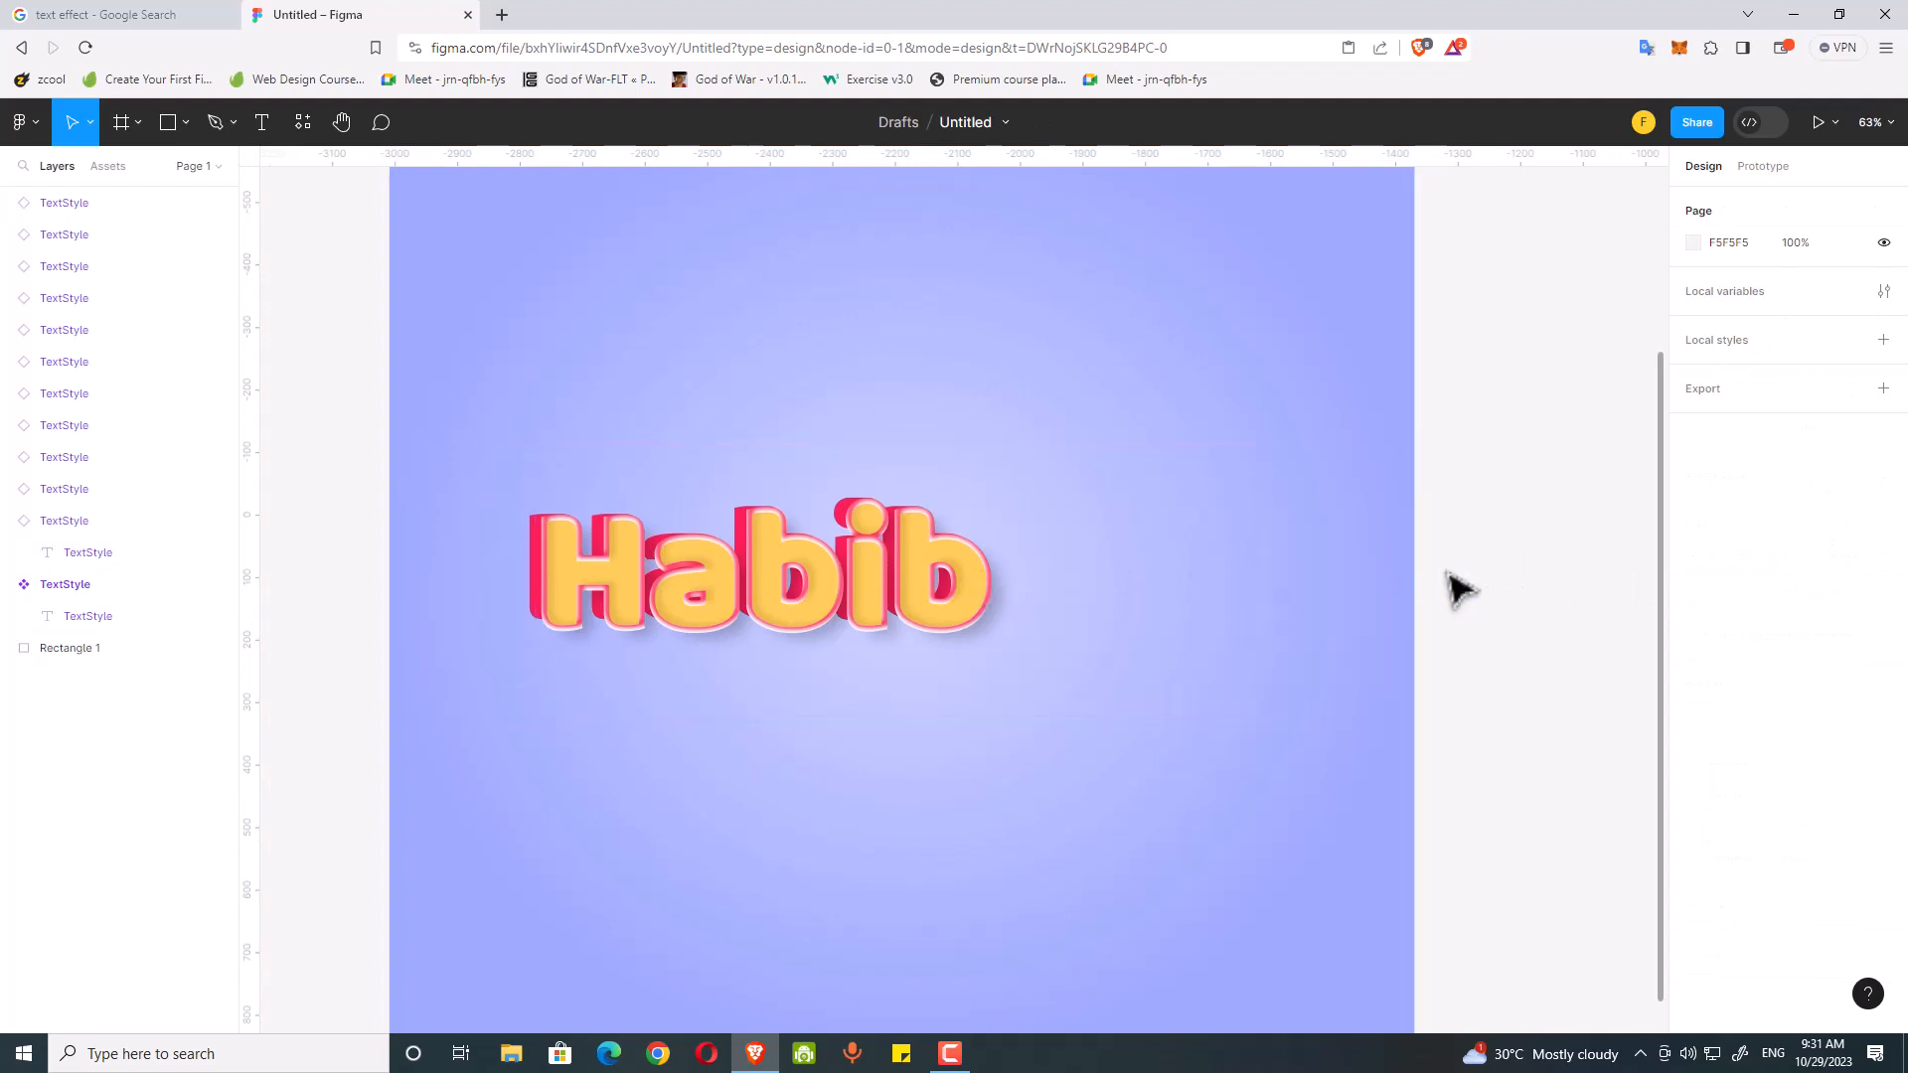
Step: Try the Bakbak One font on the text inside the black TextStyle main component above the background
scroll(1466, 588, up, 5)
click(929, 228)
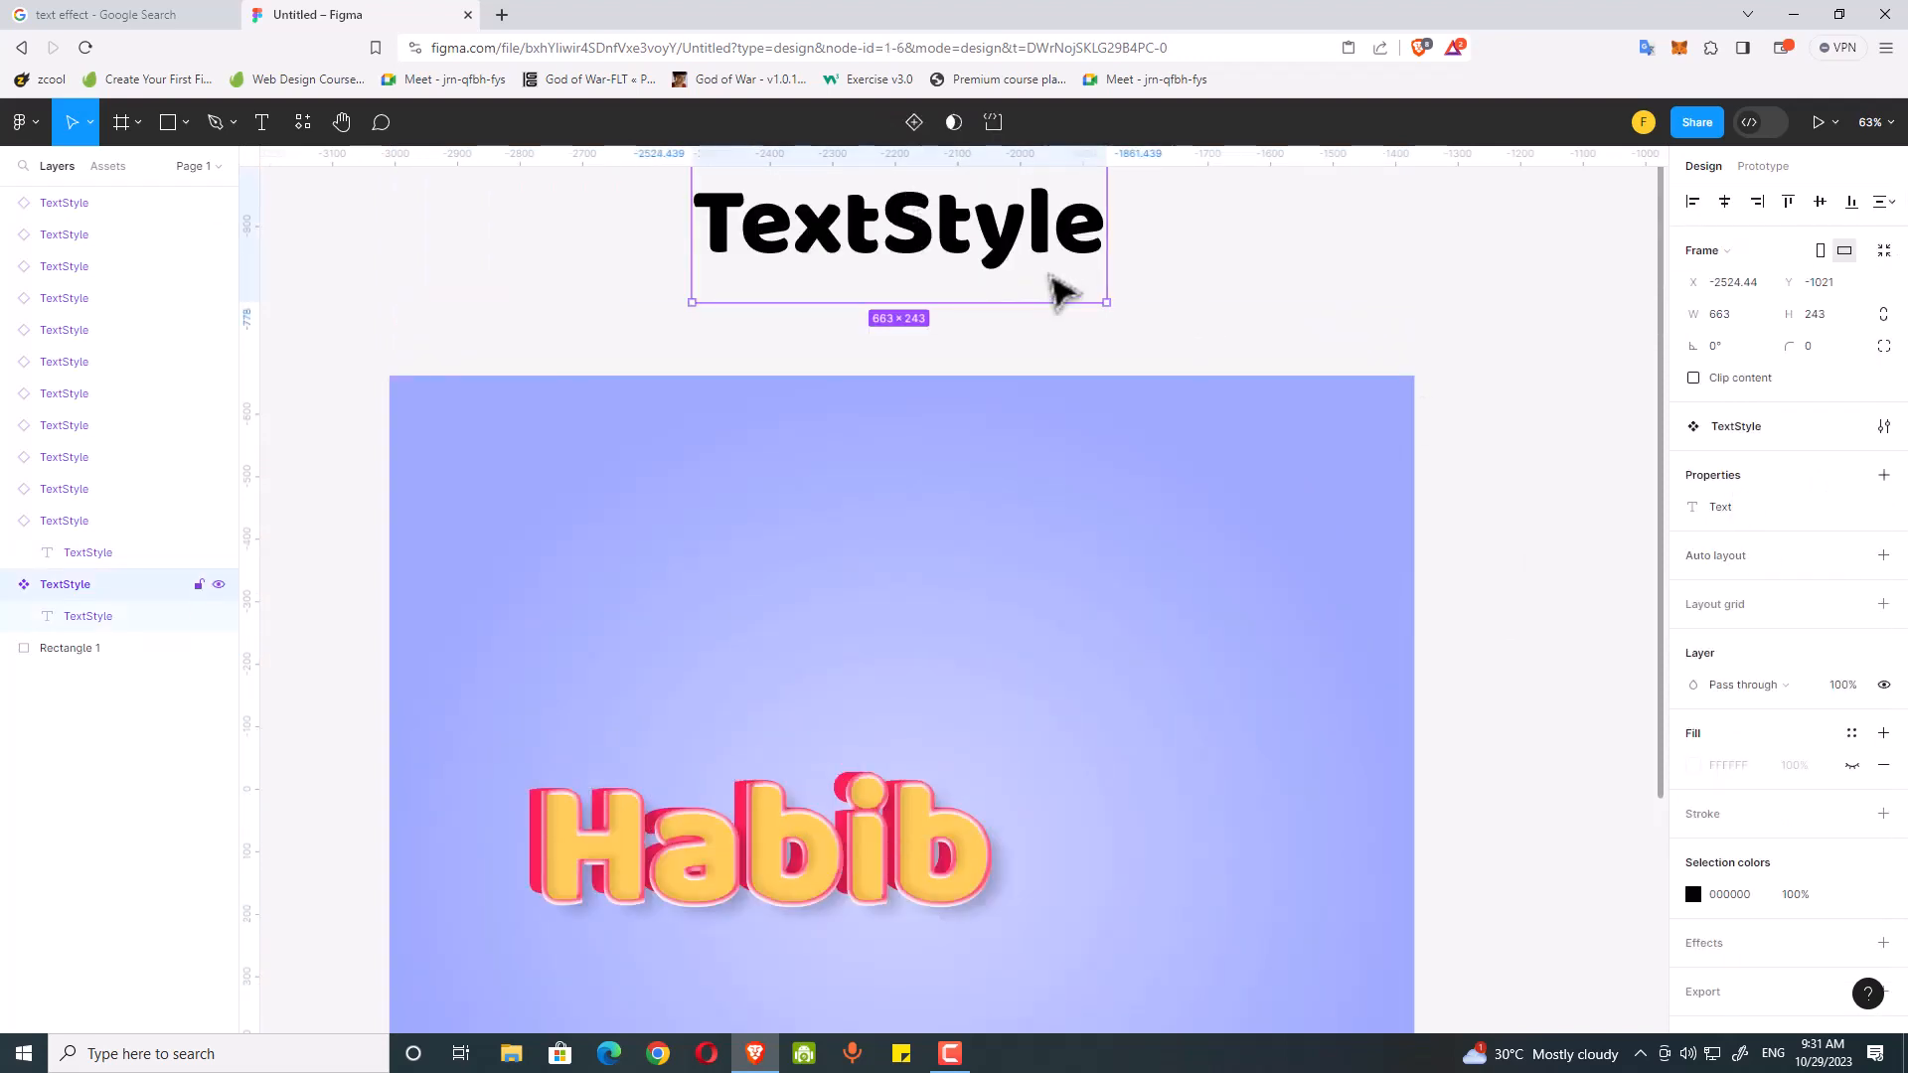
double_click(1010, 255)
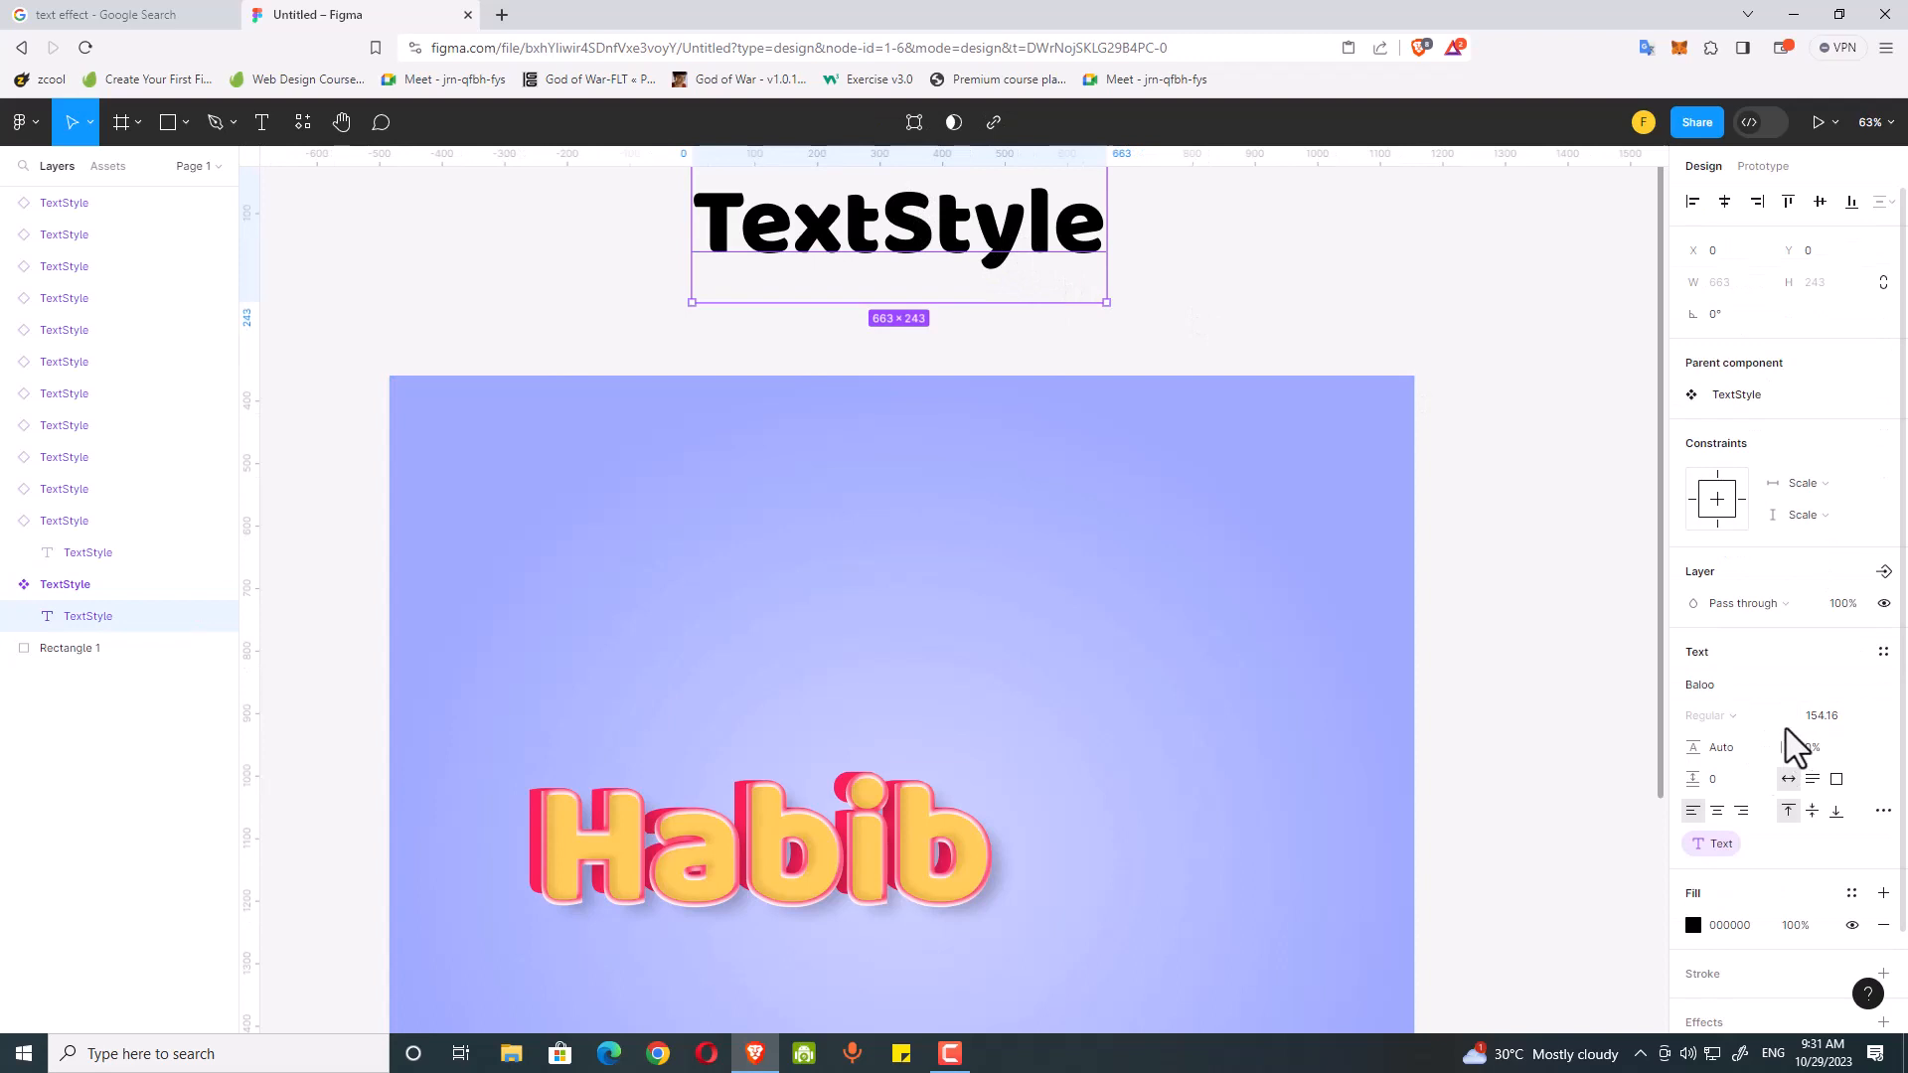
click(1783, 687)
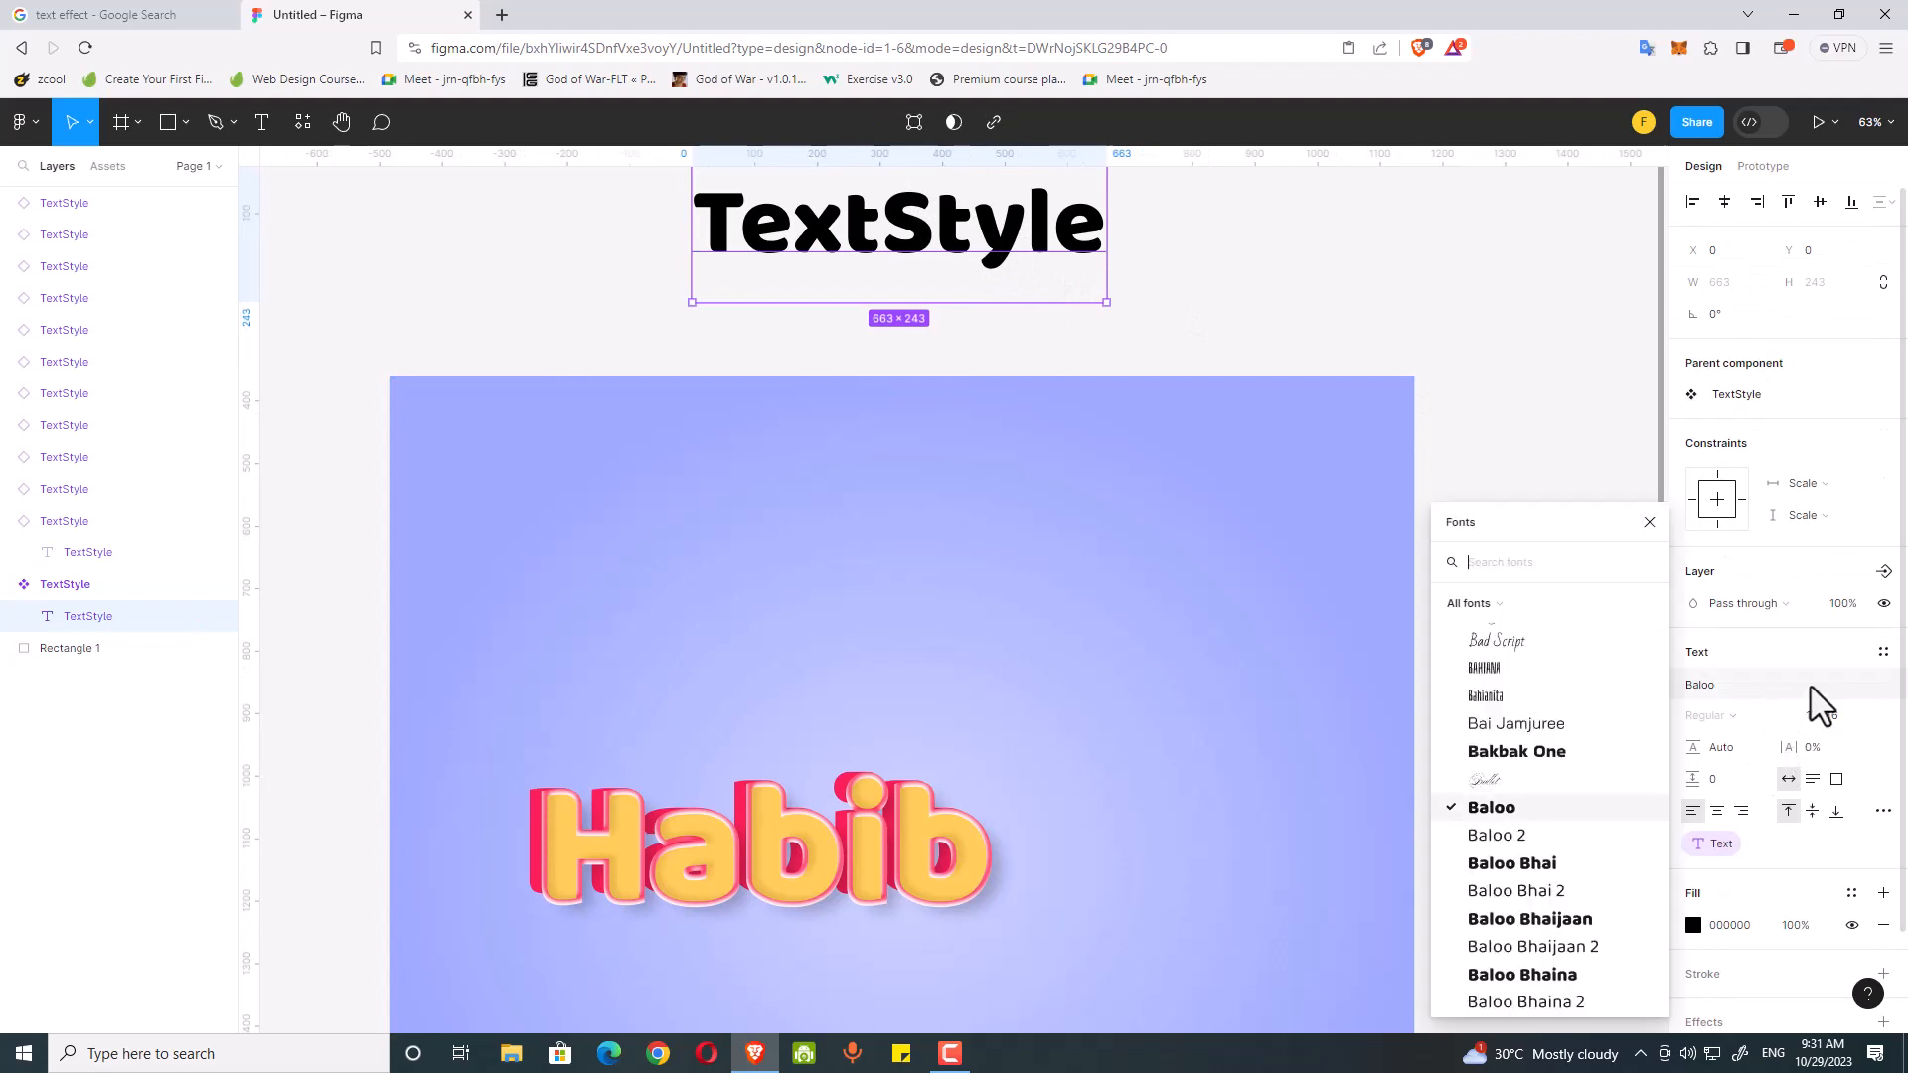
click(1560, 753)
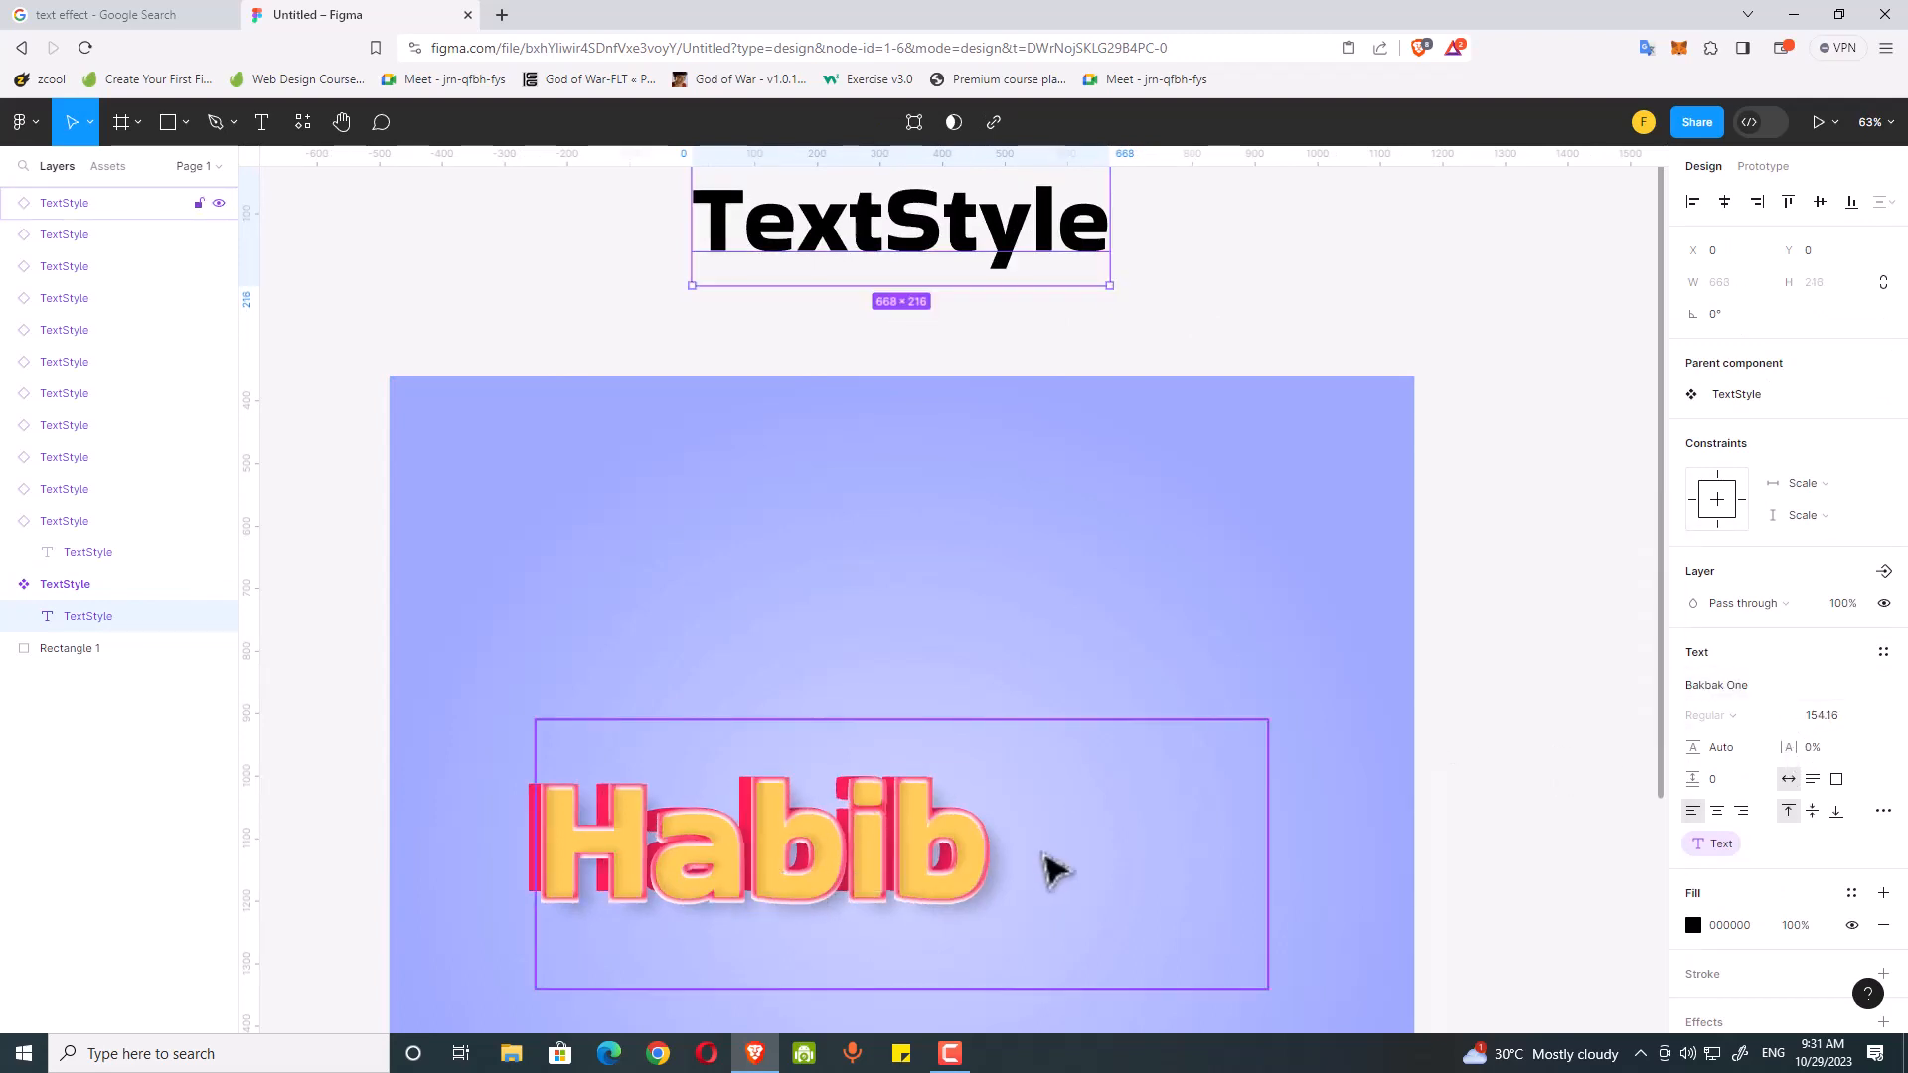
click(1472, 508)
Step: Add a text layer reading "Text Style" on the empty canvas below the blue background rectangle
drag(1471, 508, 1489, 82)
drag(1515, 334, 1529, 163)
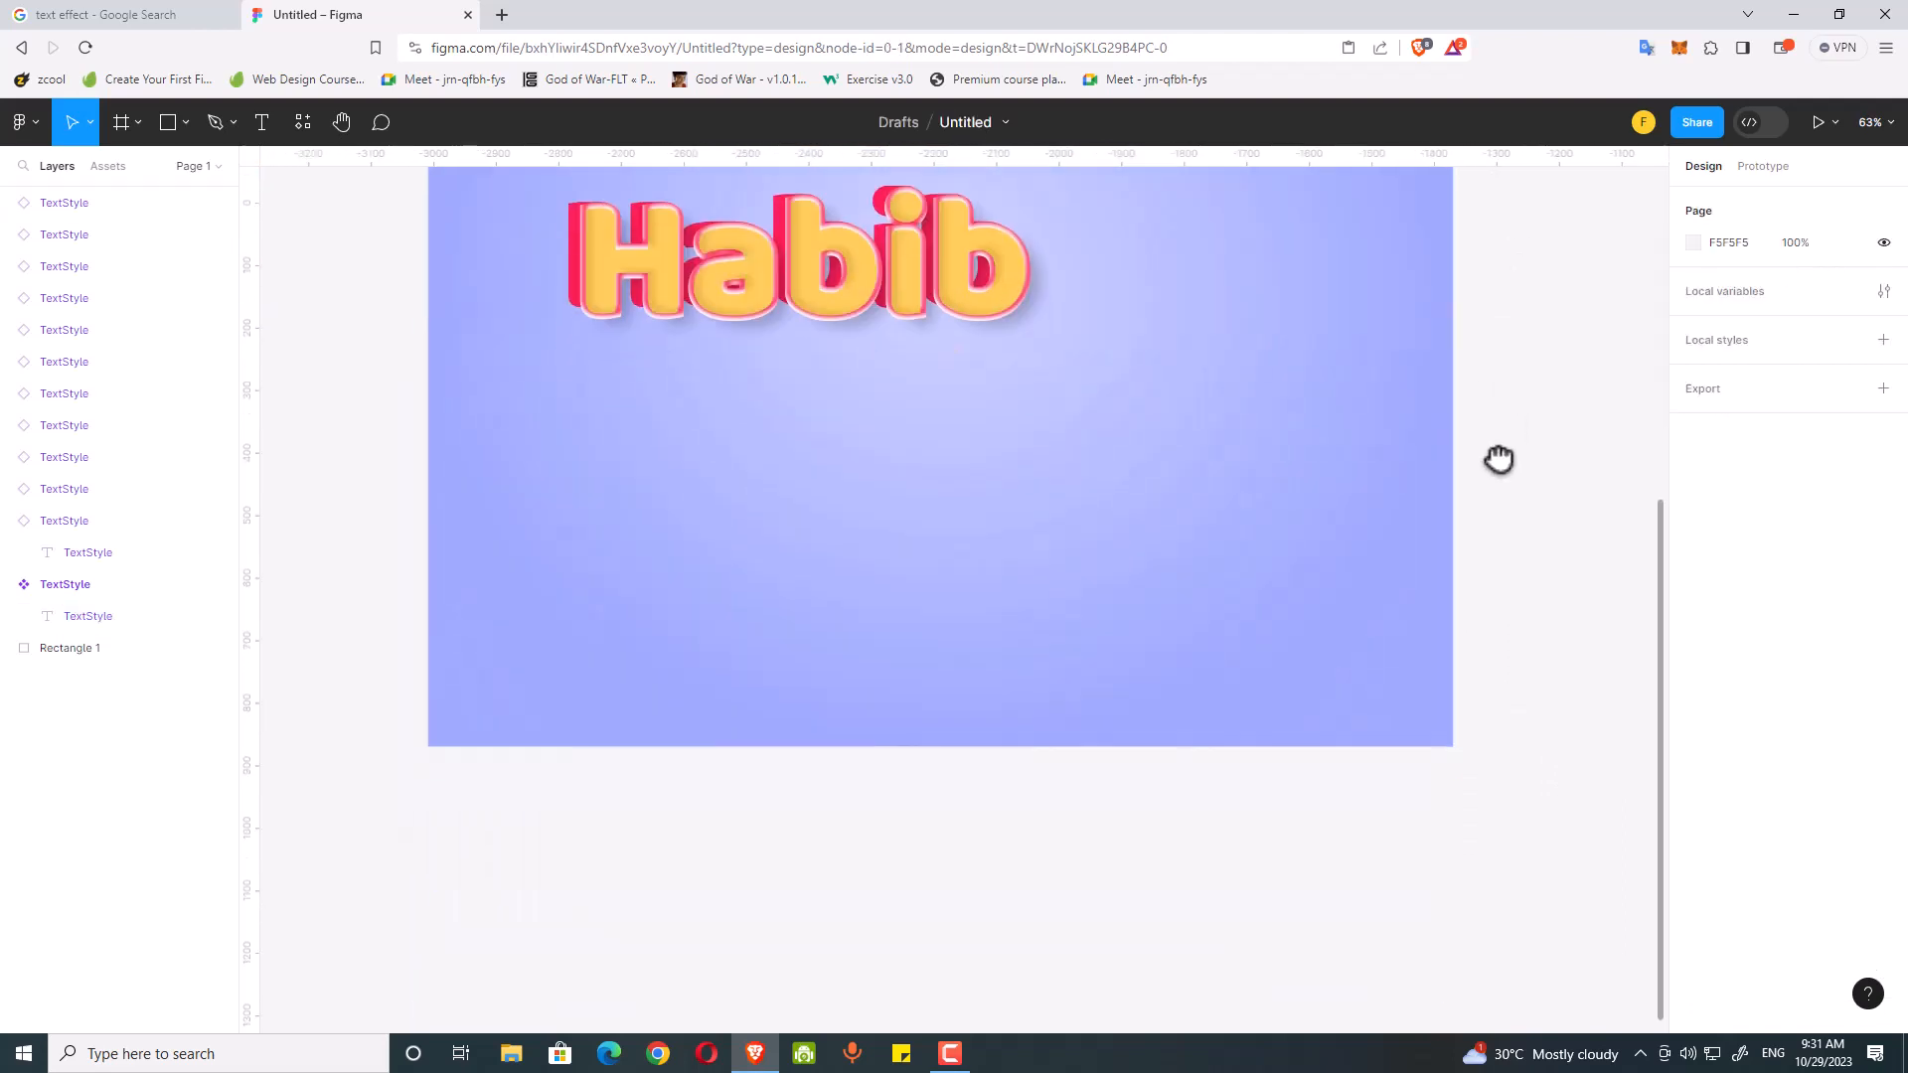
drag(1499, 459, 1481, 491)
scroll(1481, 493, down, 1)
mouse_move(872, 820)
mouse_down()
mouse_move(871, 849)
mouse_move(868, 830)
mouse_up()
scroll(871, 849, down, 1)
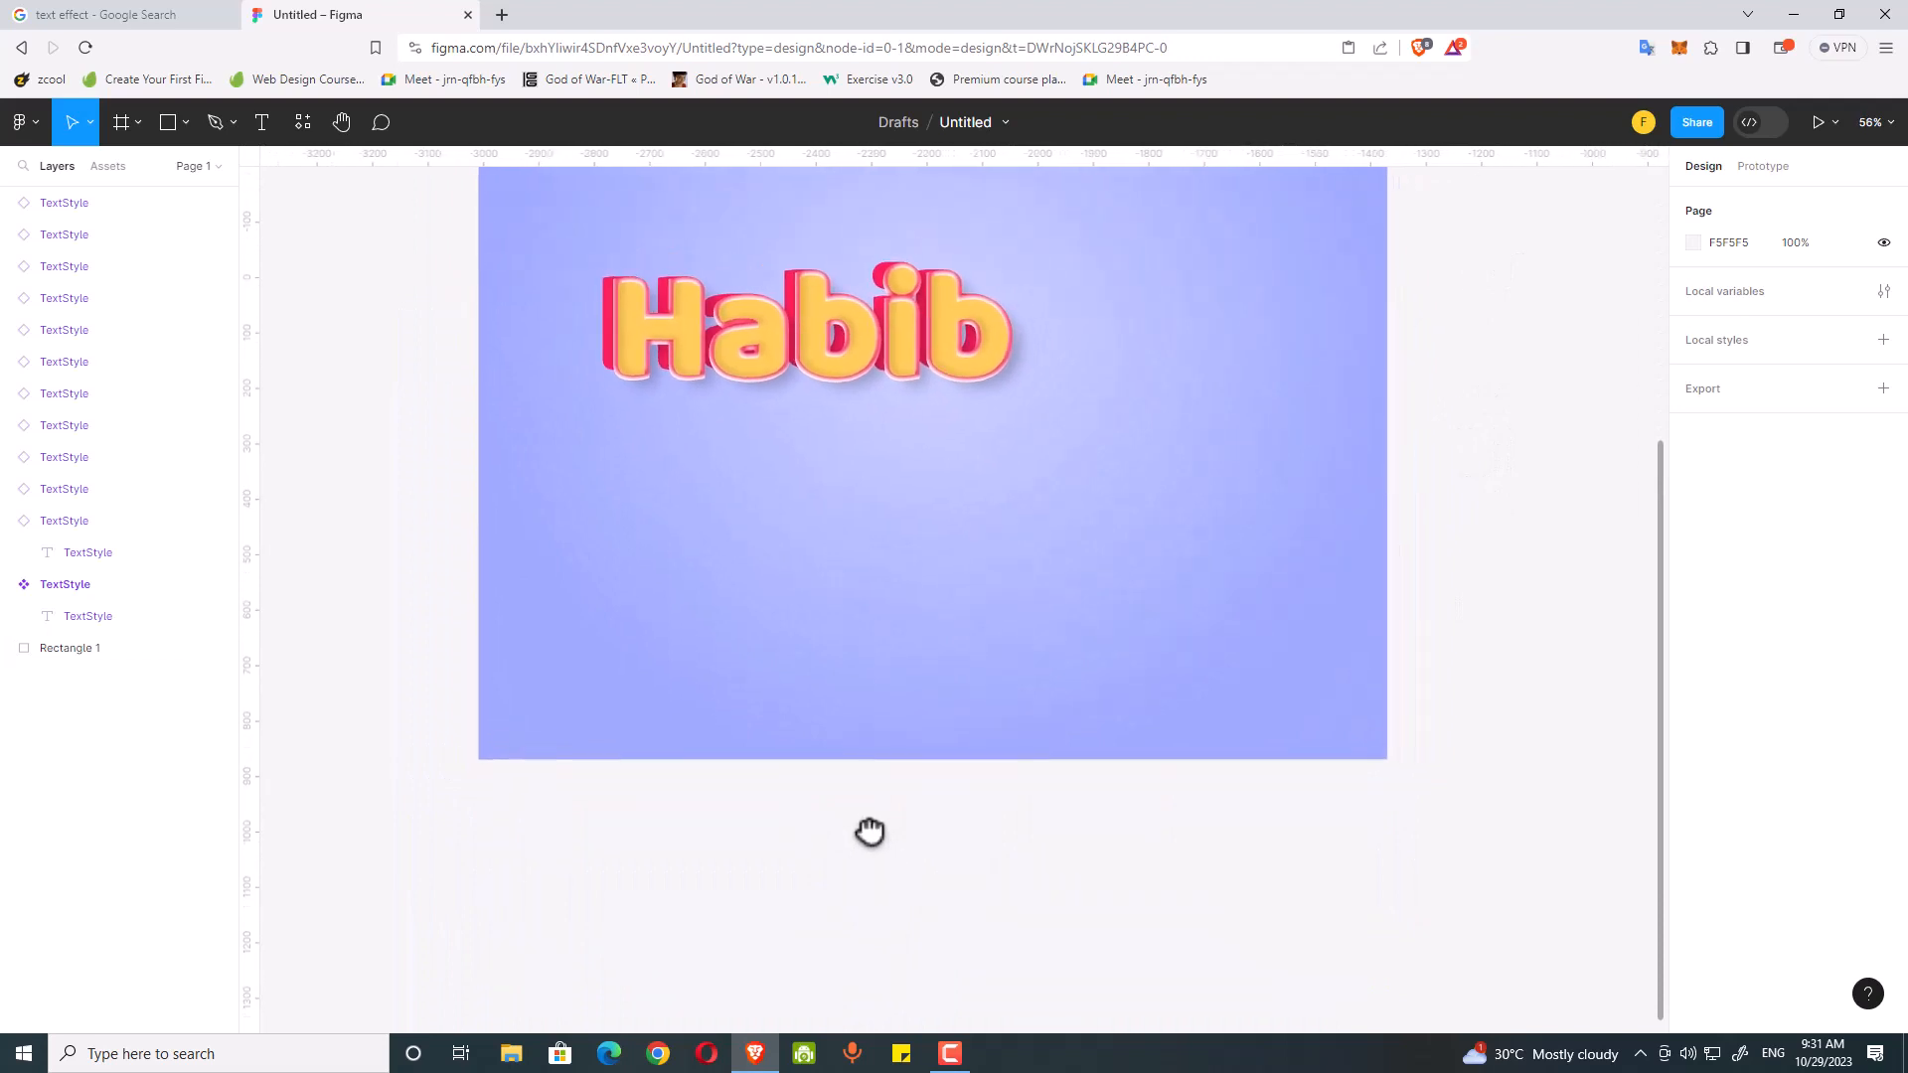
click(265, 126)
click(853, 861)
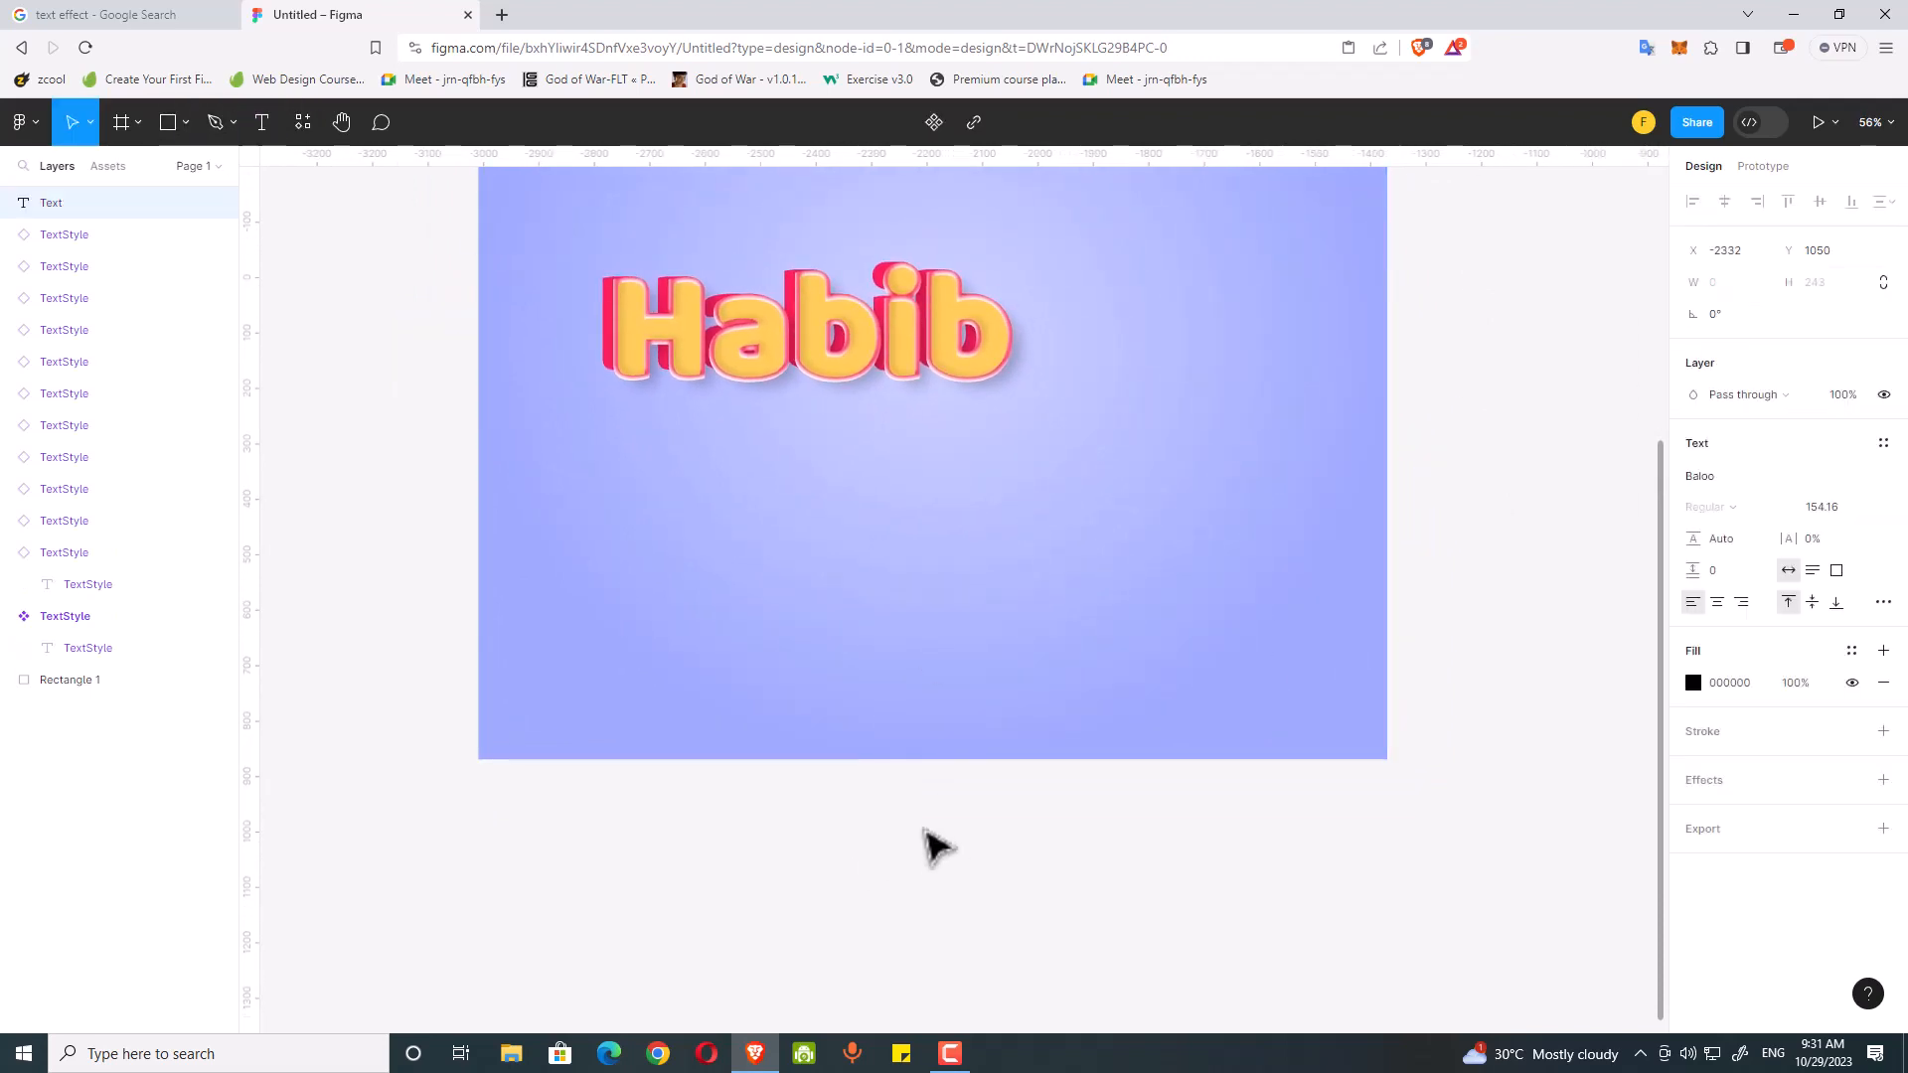
text(Text)
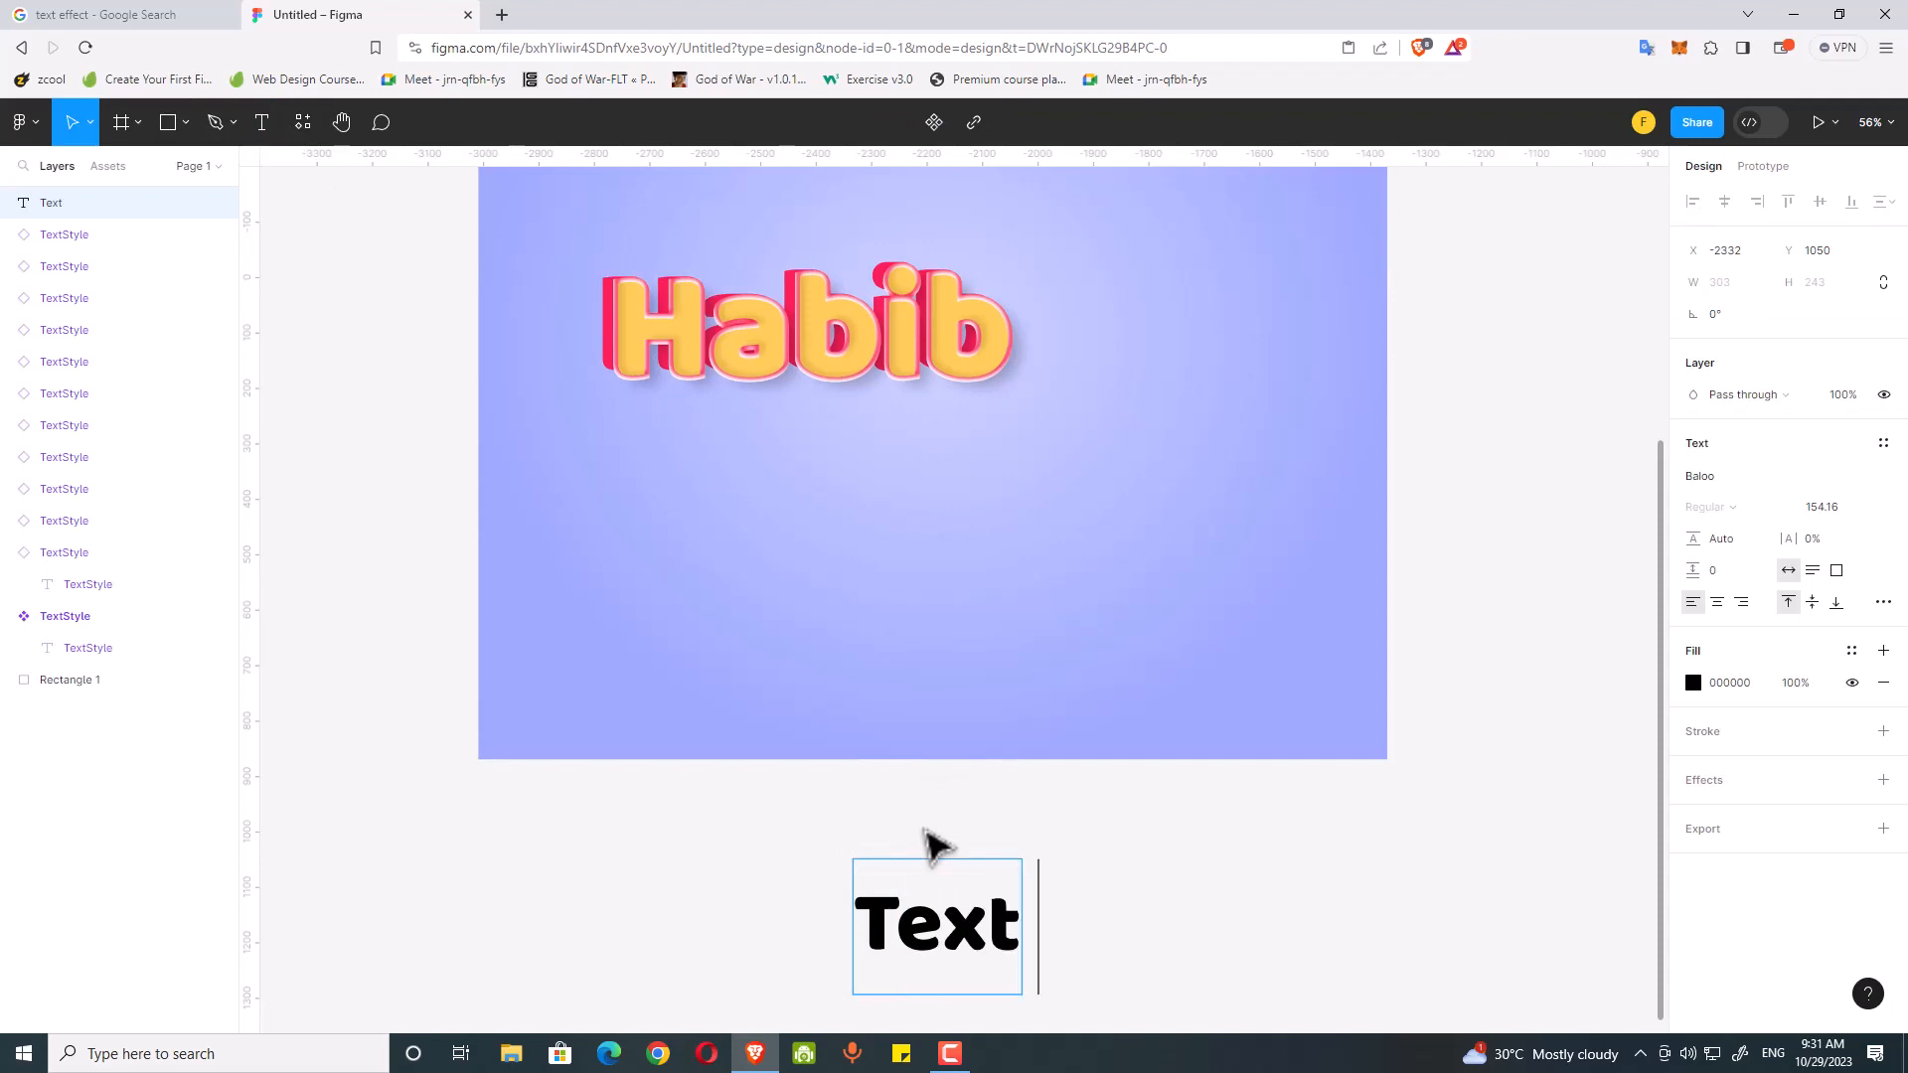
text( S)
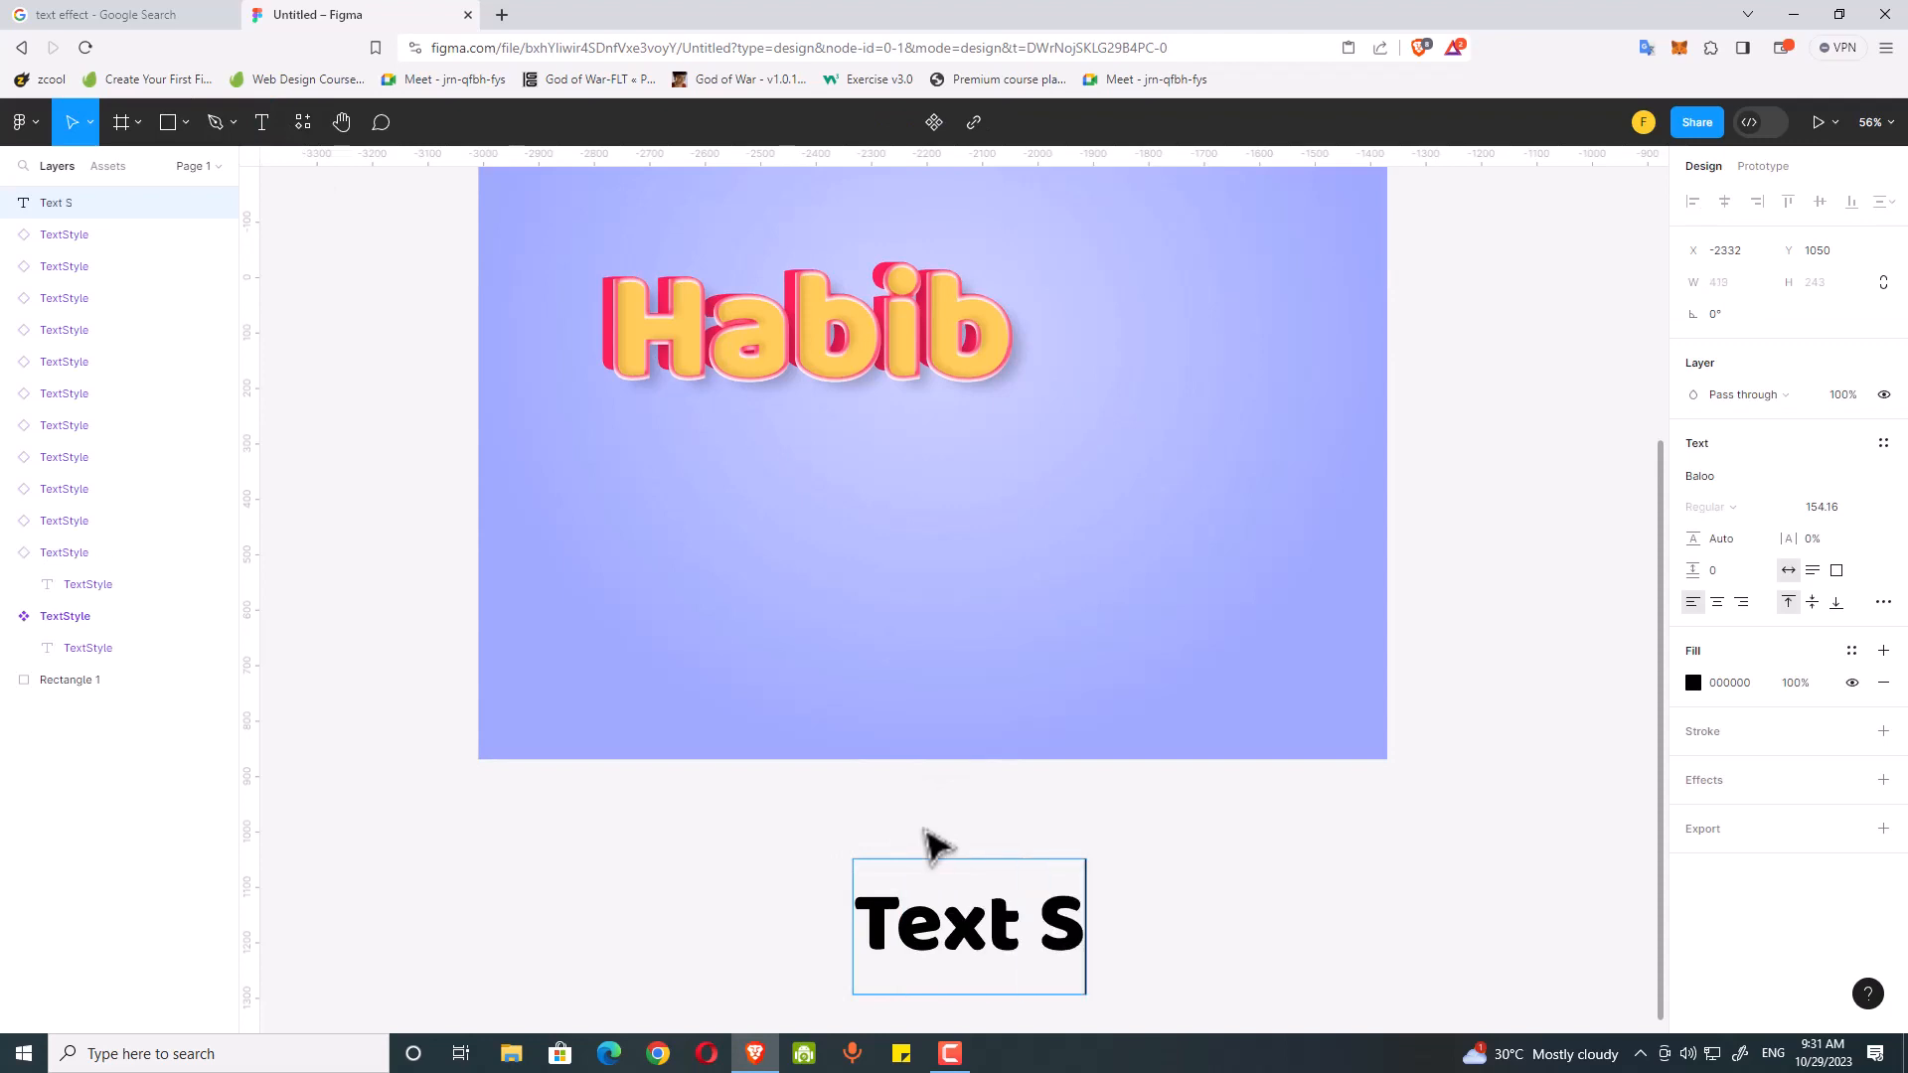
text(tyle)
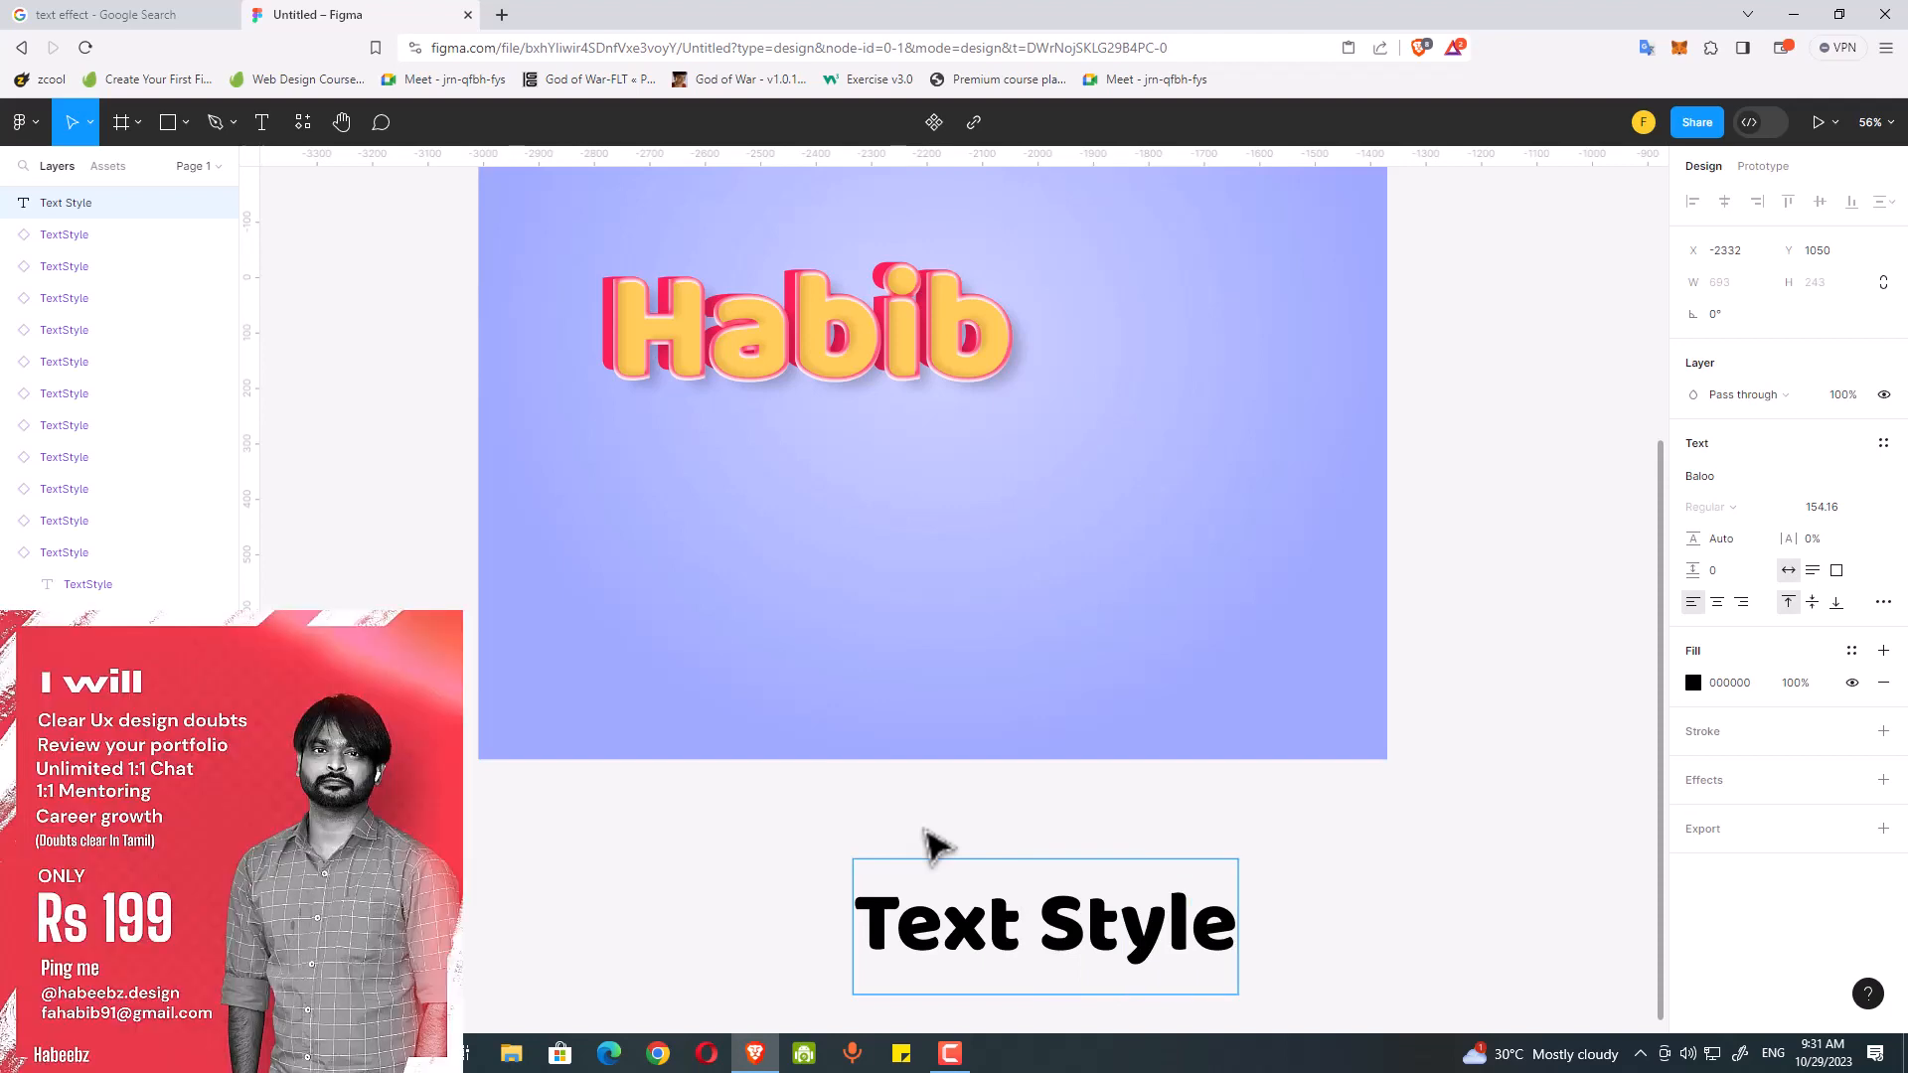
key(Escape)
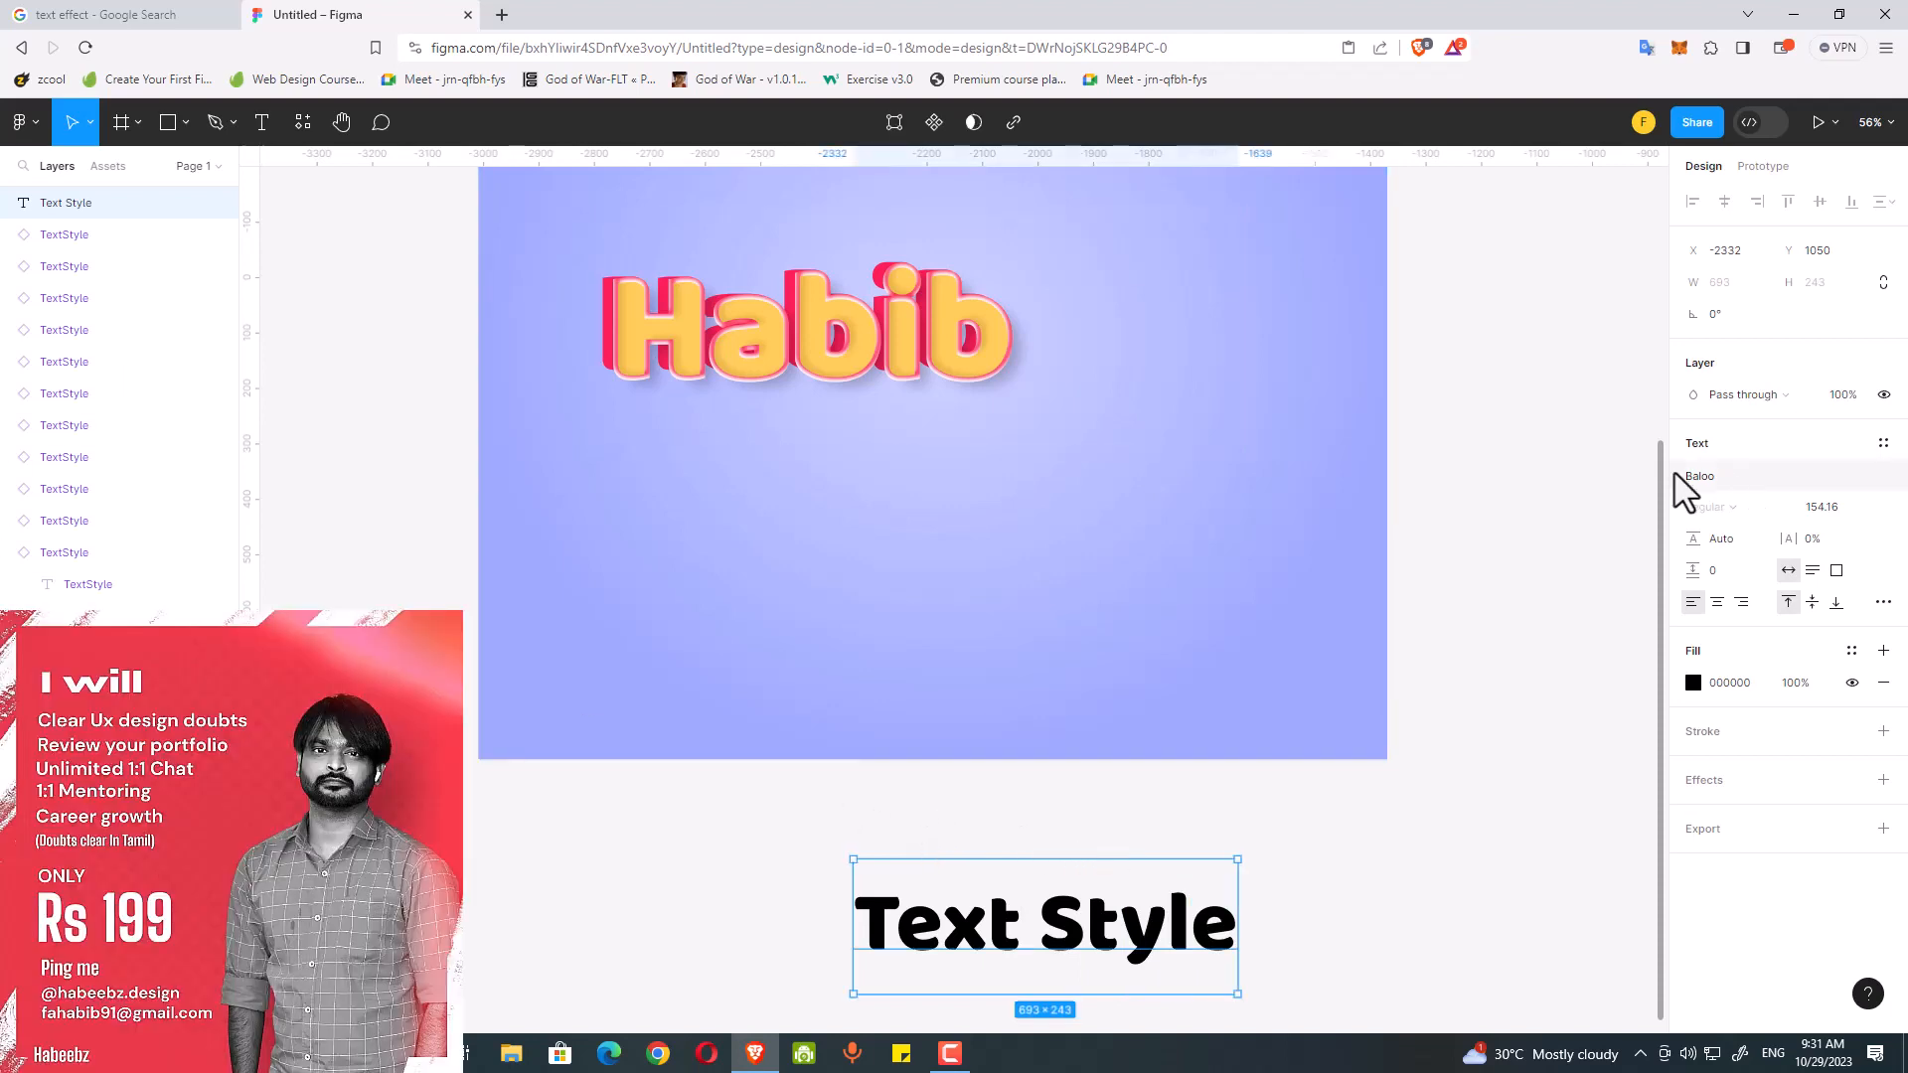
Step: Turn the new black "Text Style" text layer below the background into a component
click(1329, 877)
scroll(1367, 814, down, 2)
click(1076, 836)
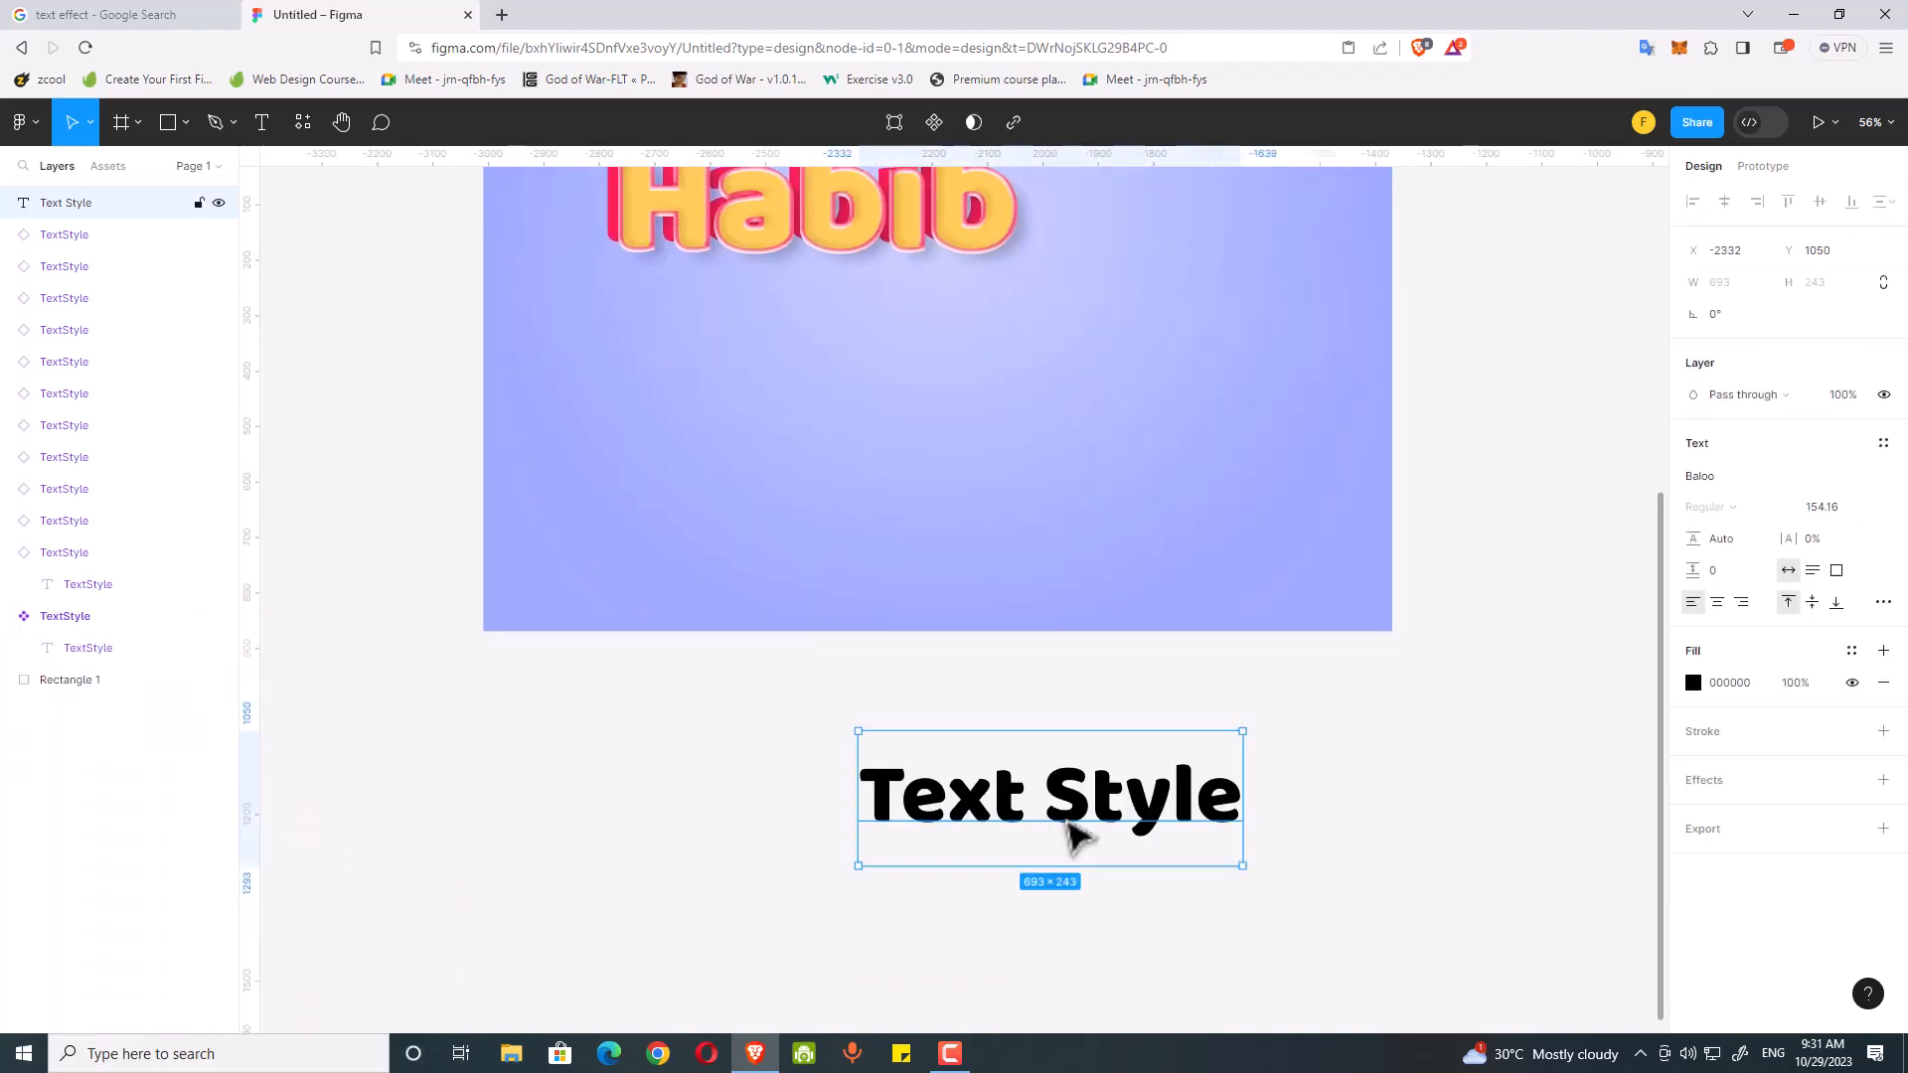
scroll(1093, 851, up, 3)
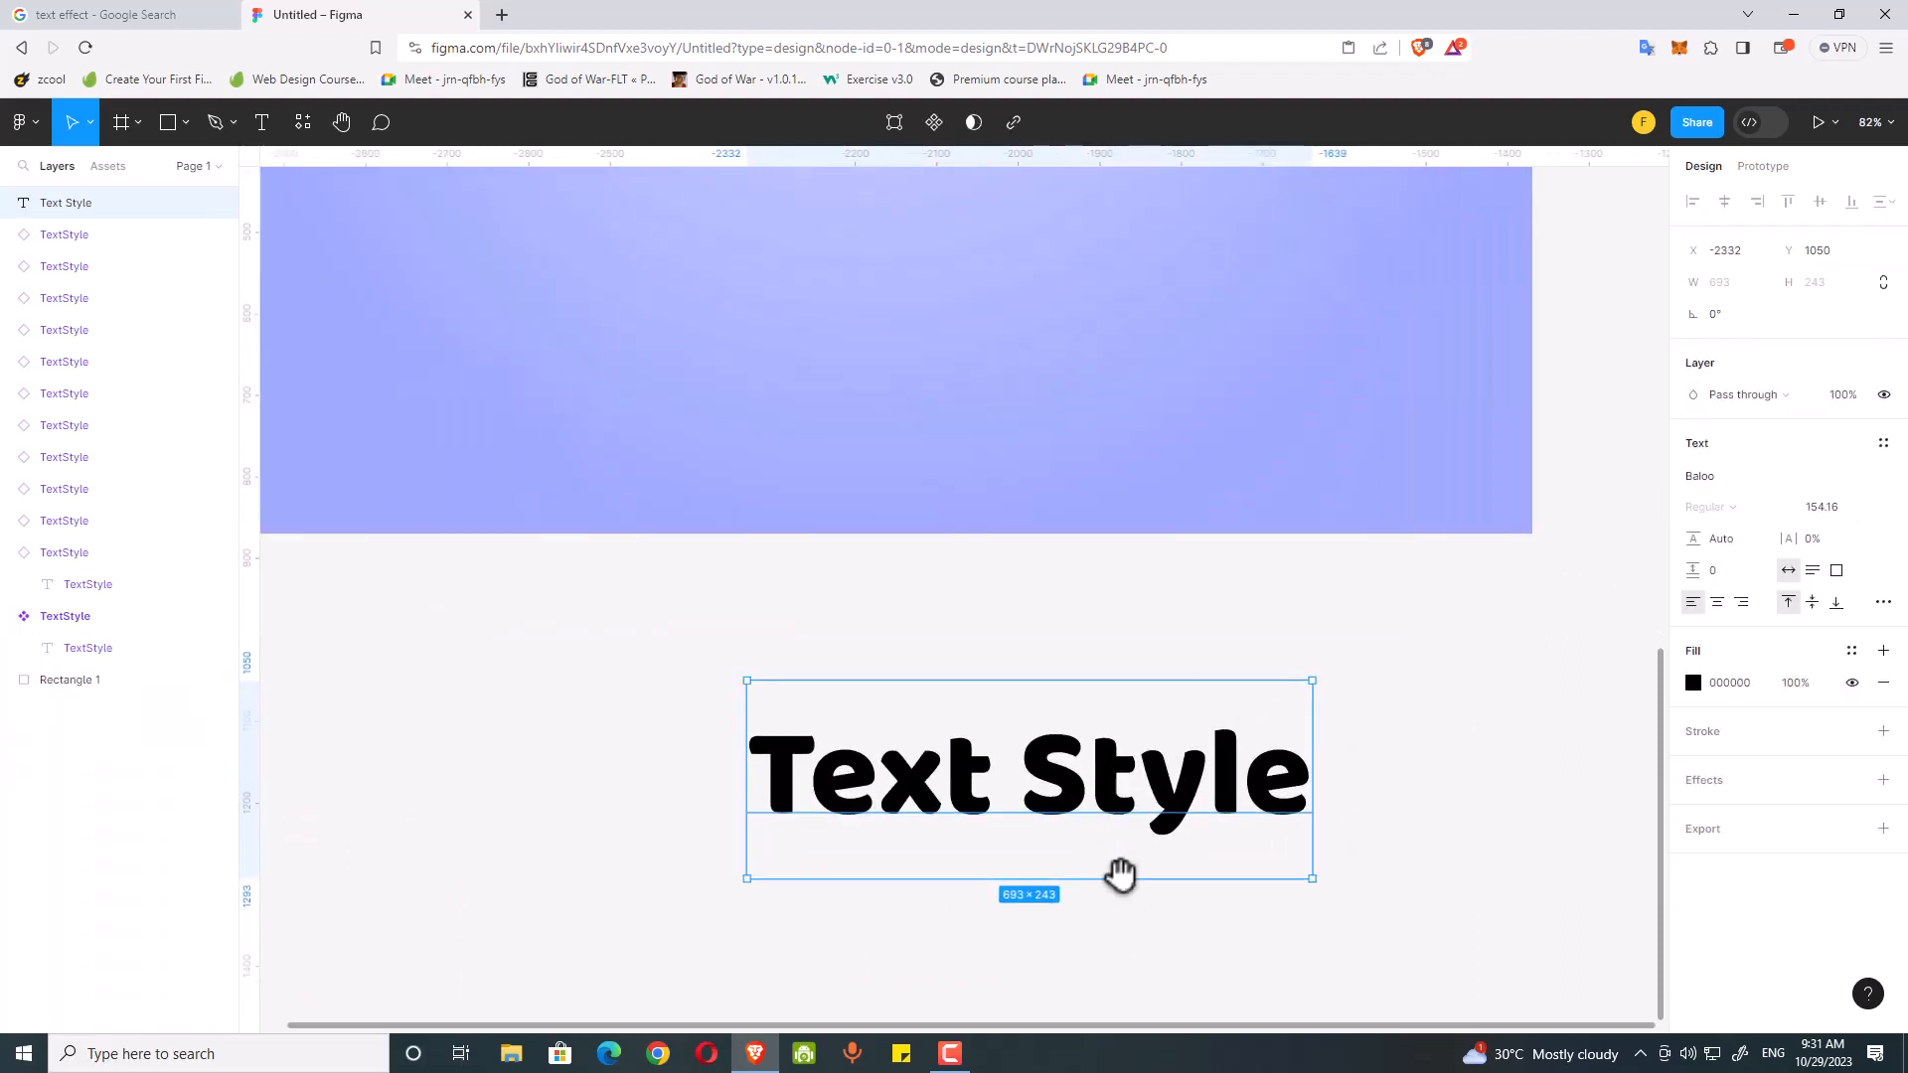
drag(1120, 873, 1045, 661)
click(1146, 778)
click(1078, 601)
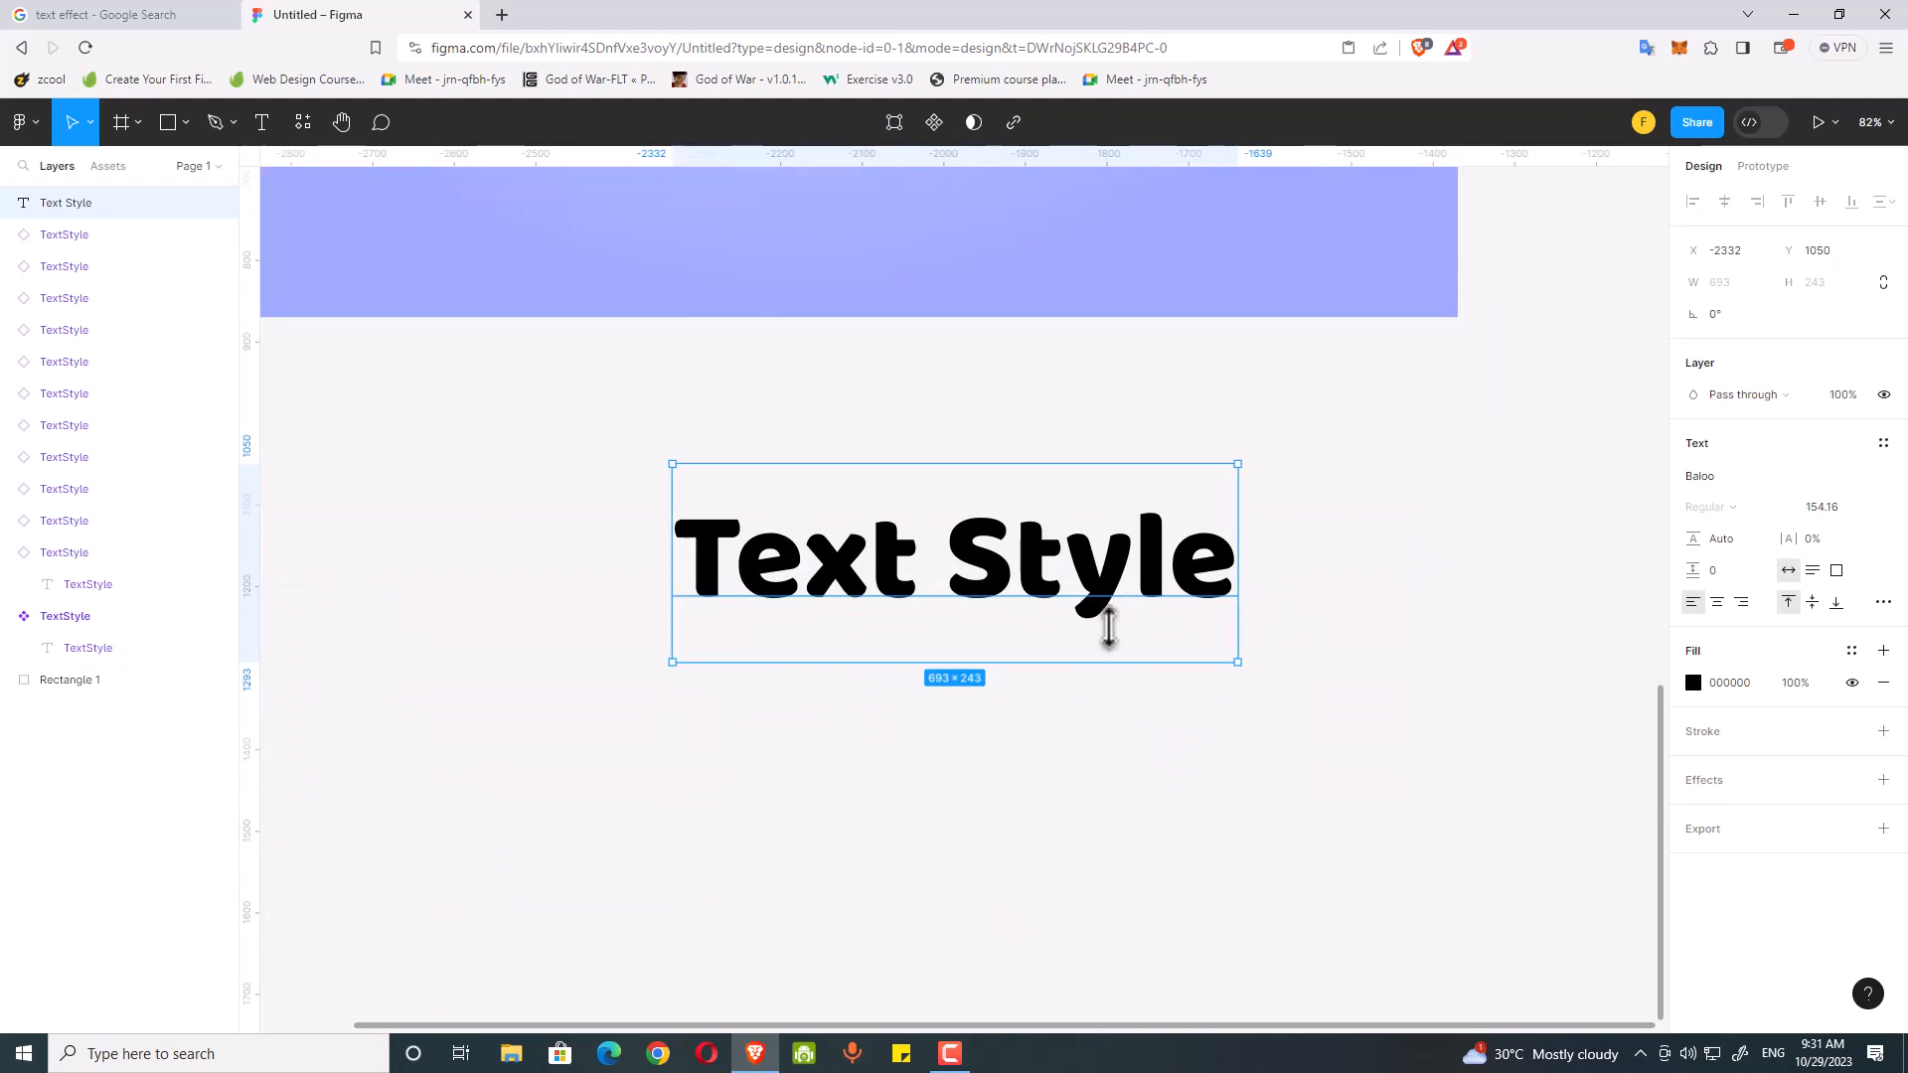
click(934, 125)
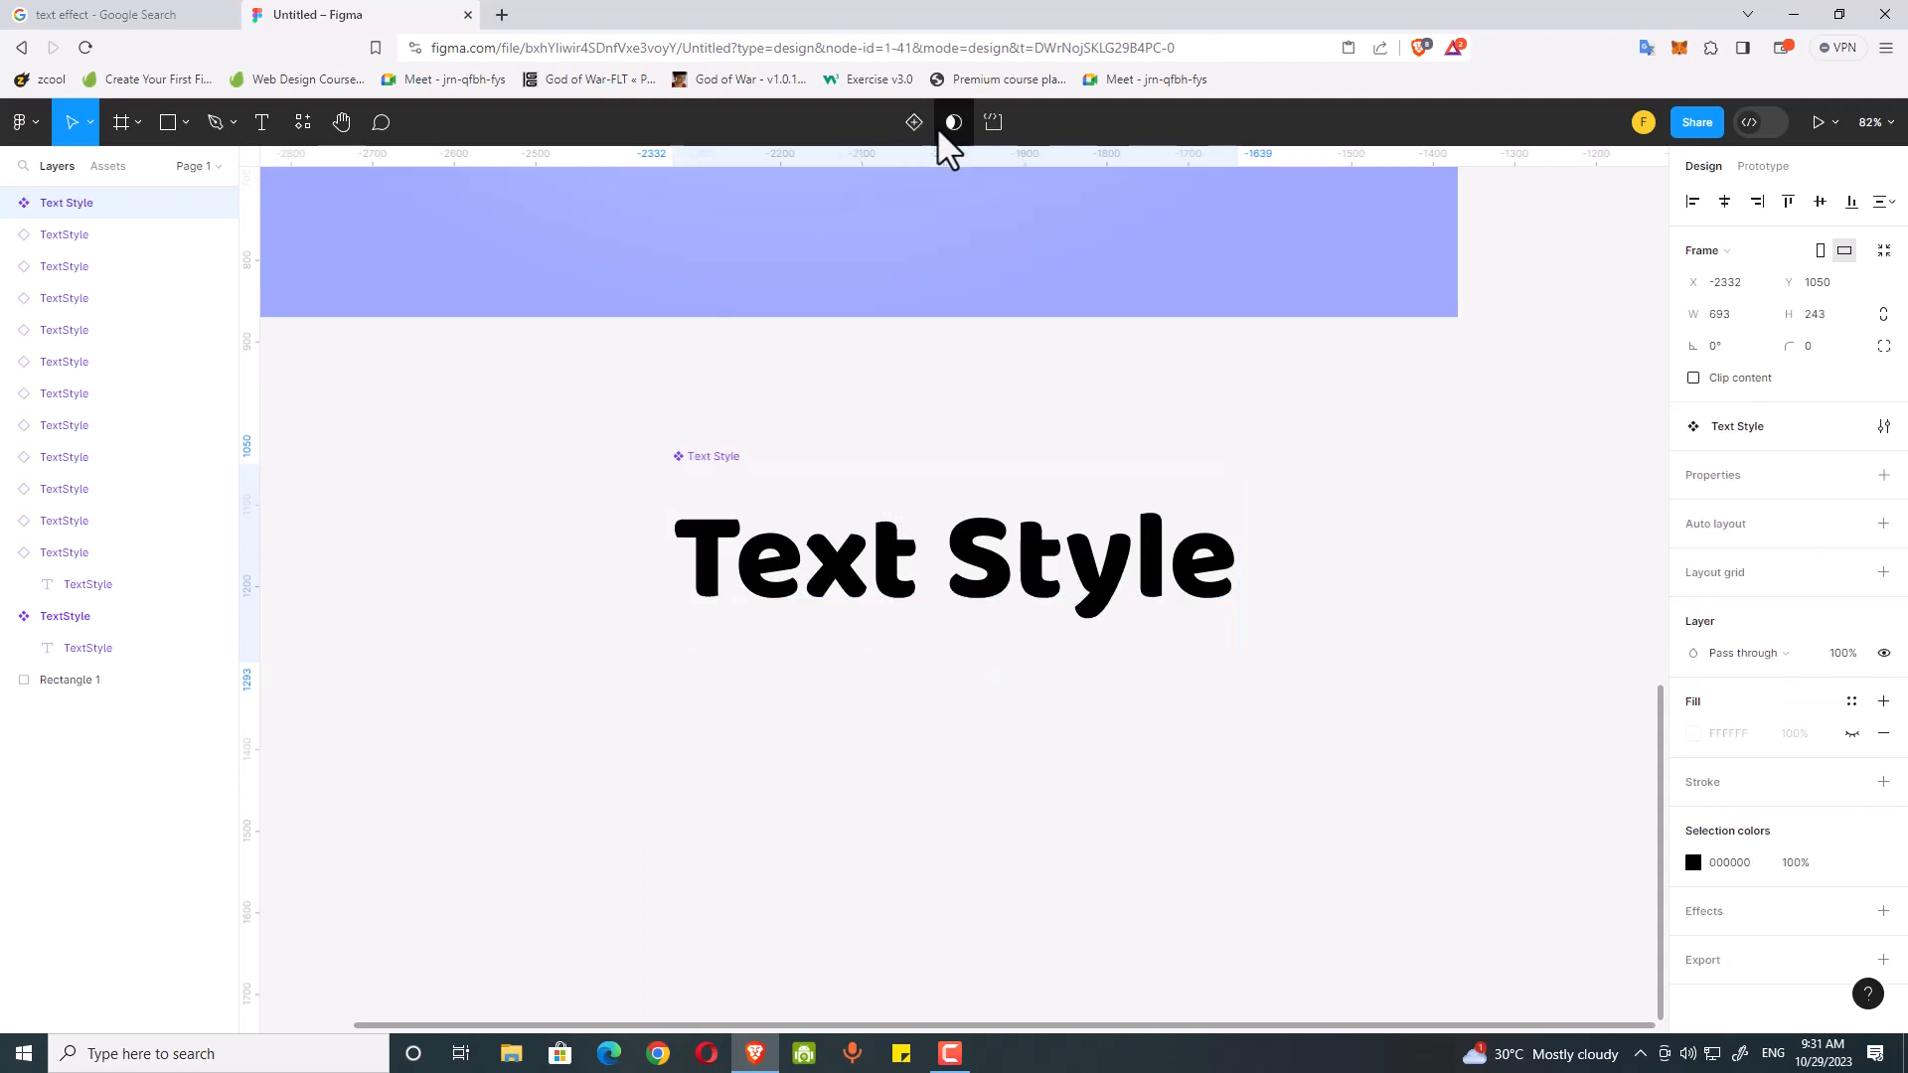
click(914, 700)
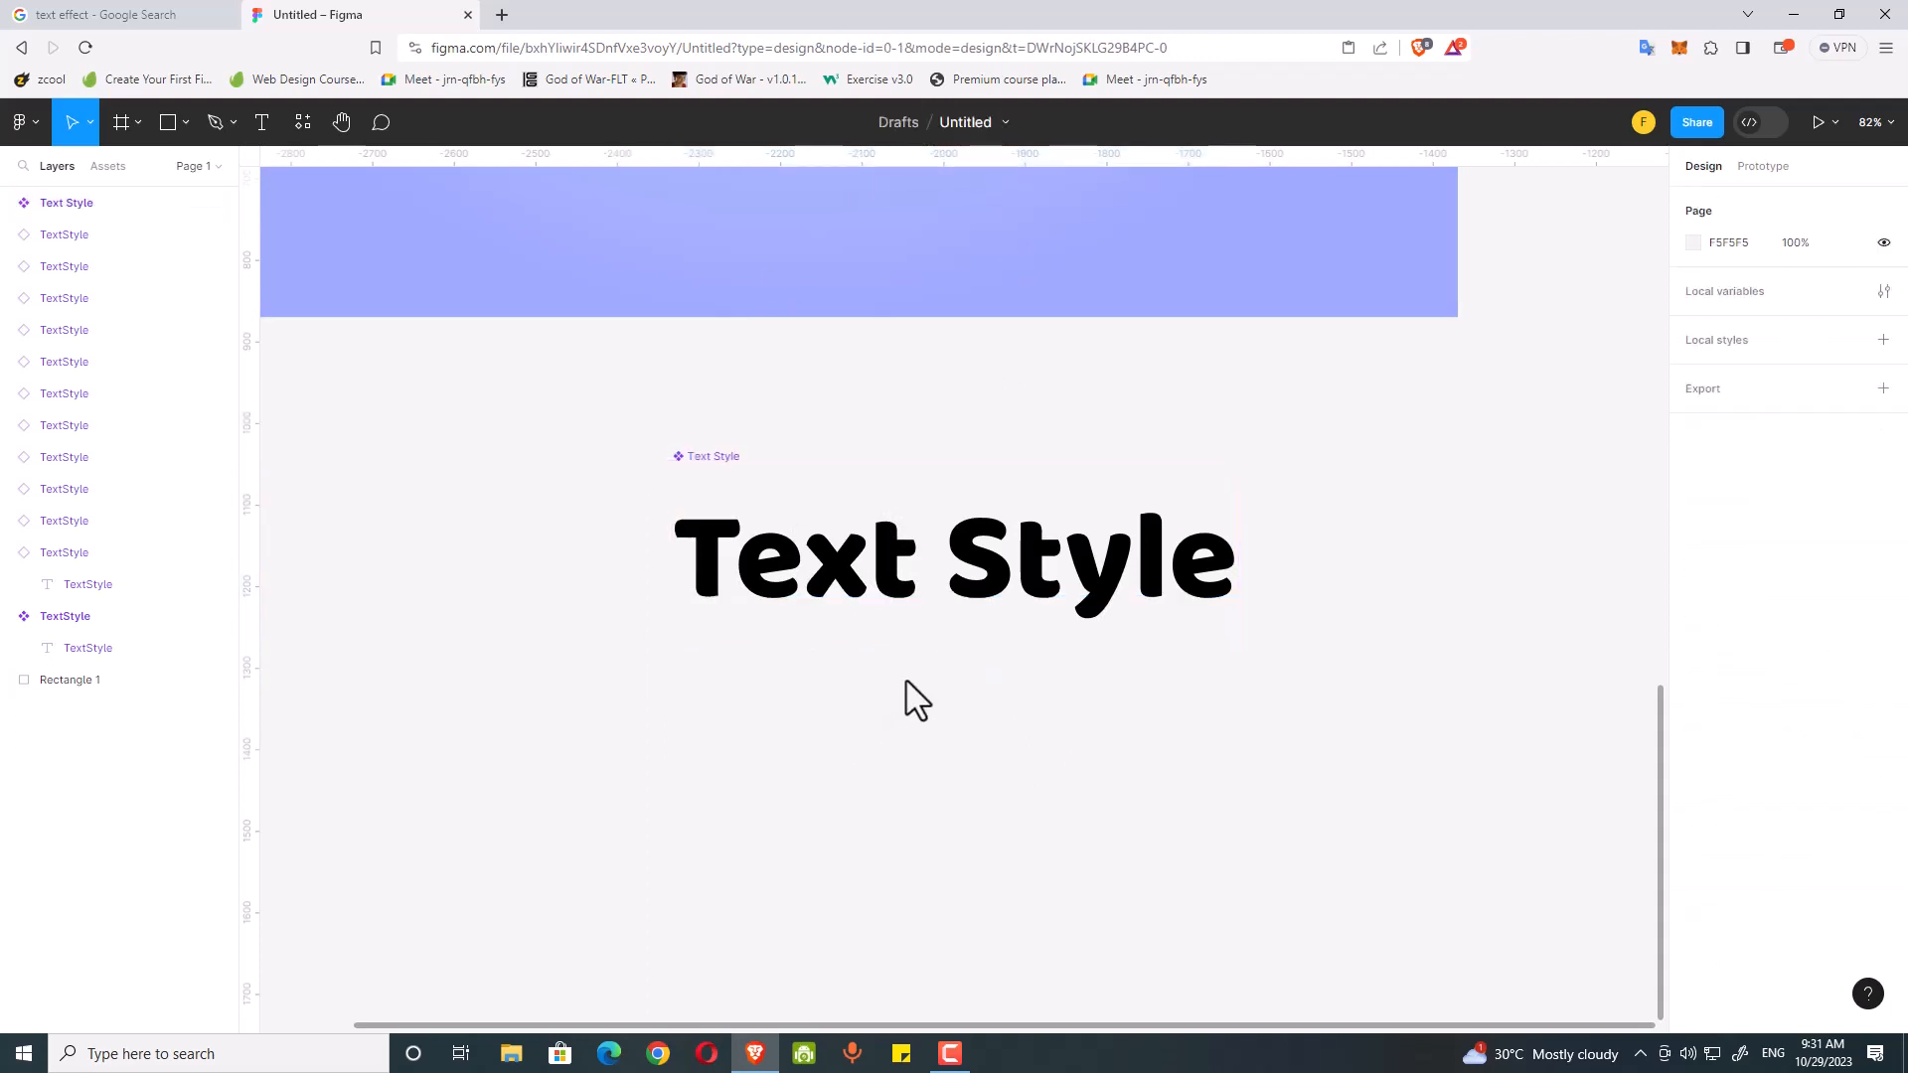
Step: Create a component property named Text with the value "Text Style" for the text inside the new component
click(962, 602)
double_click(981, 597)
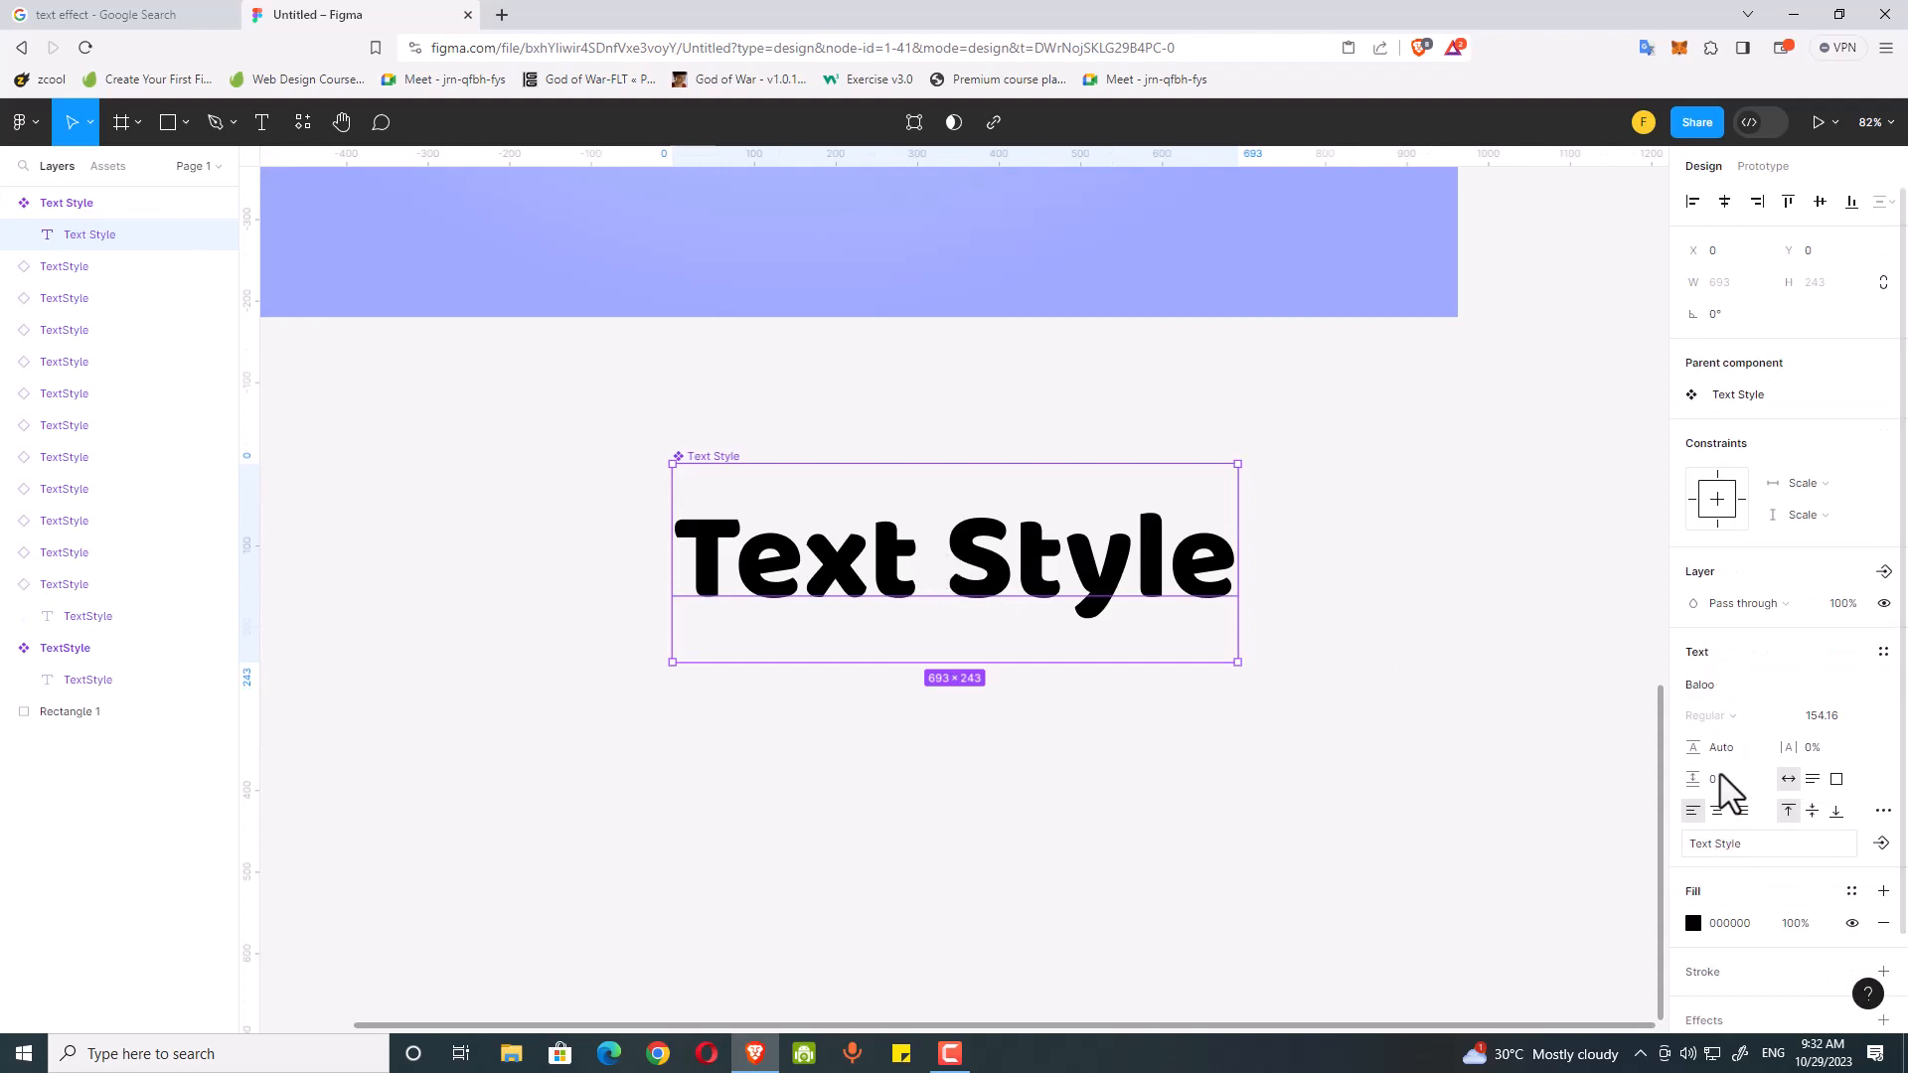
scroll(1771, 740, down, 2)
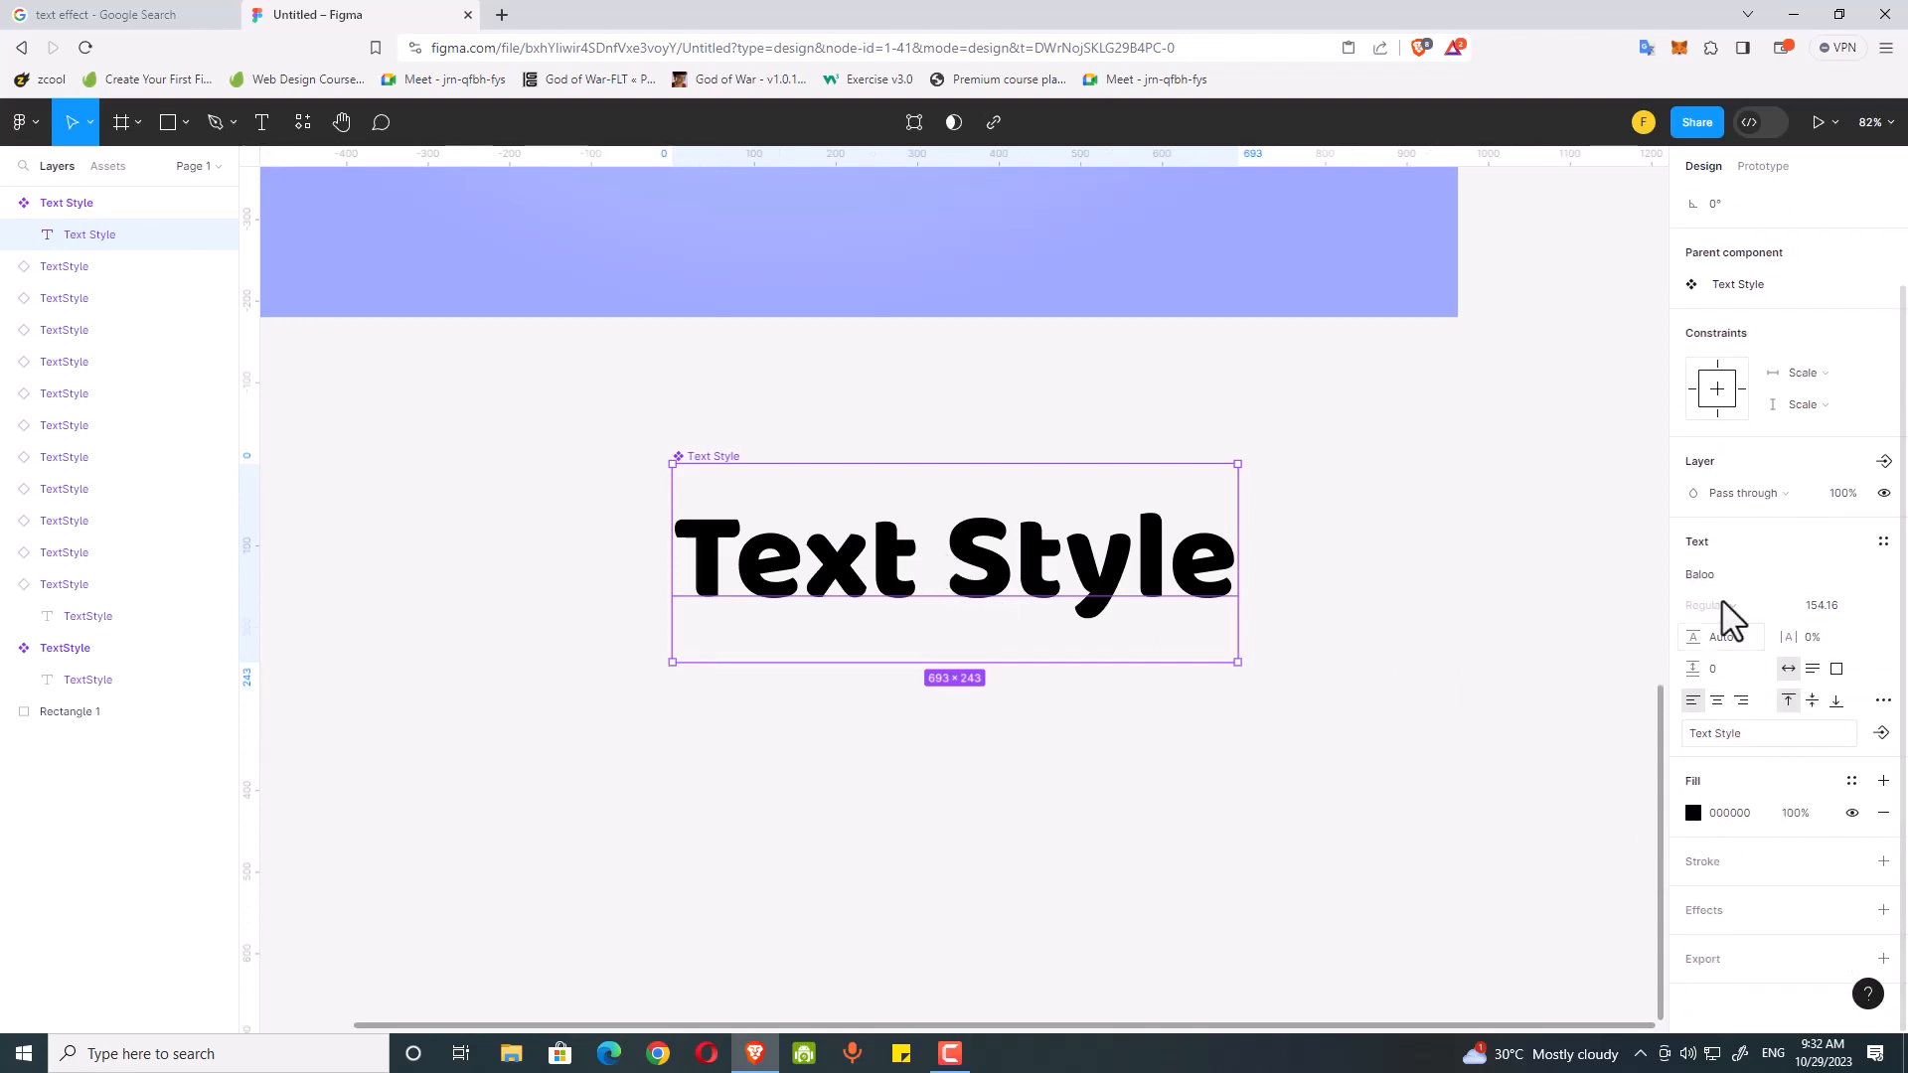
click(1881, 734)
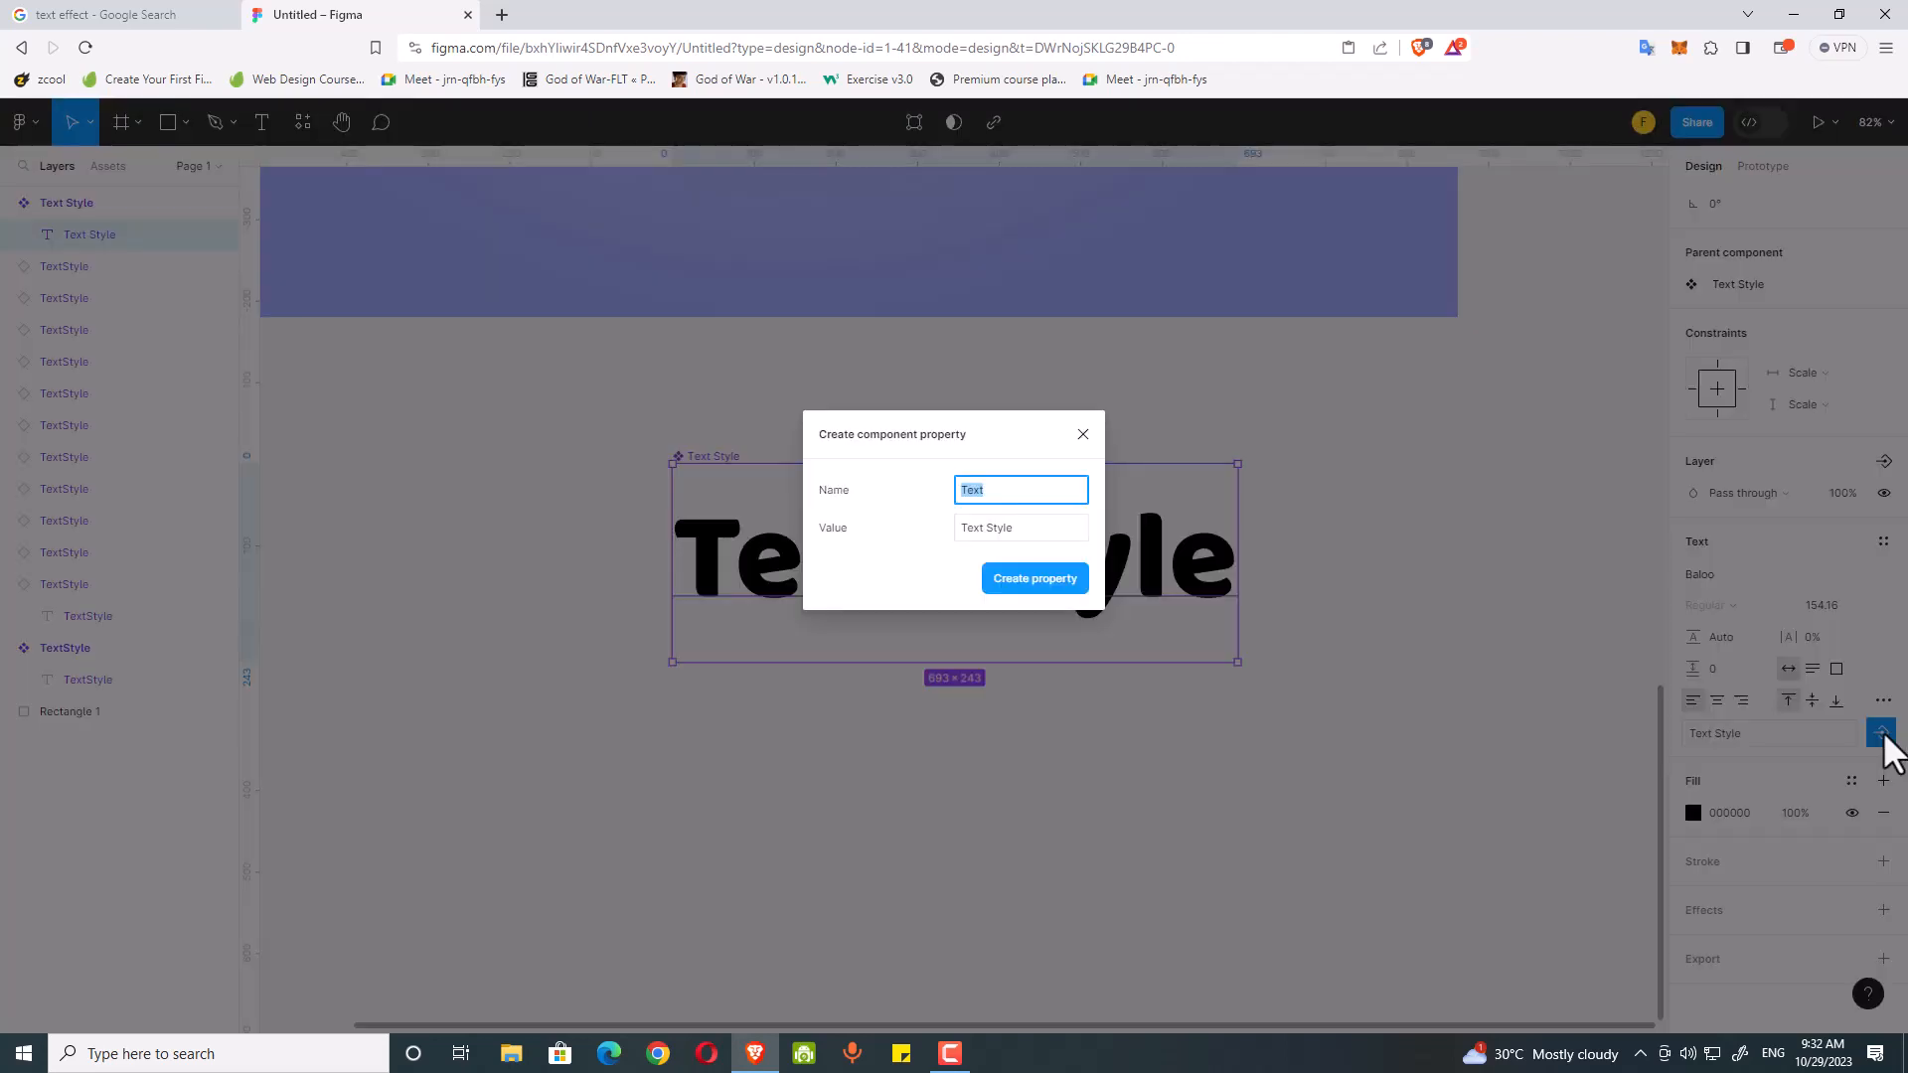
click(1063, 578)
click(1076, 838)
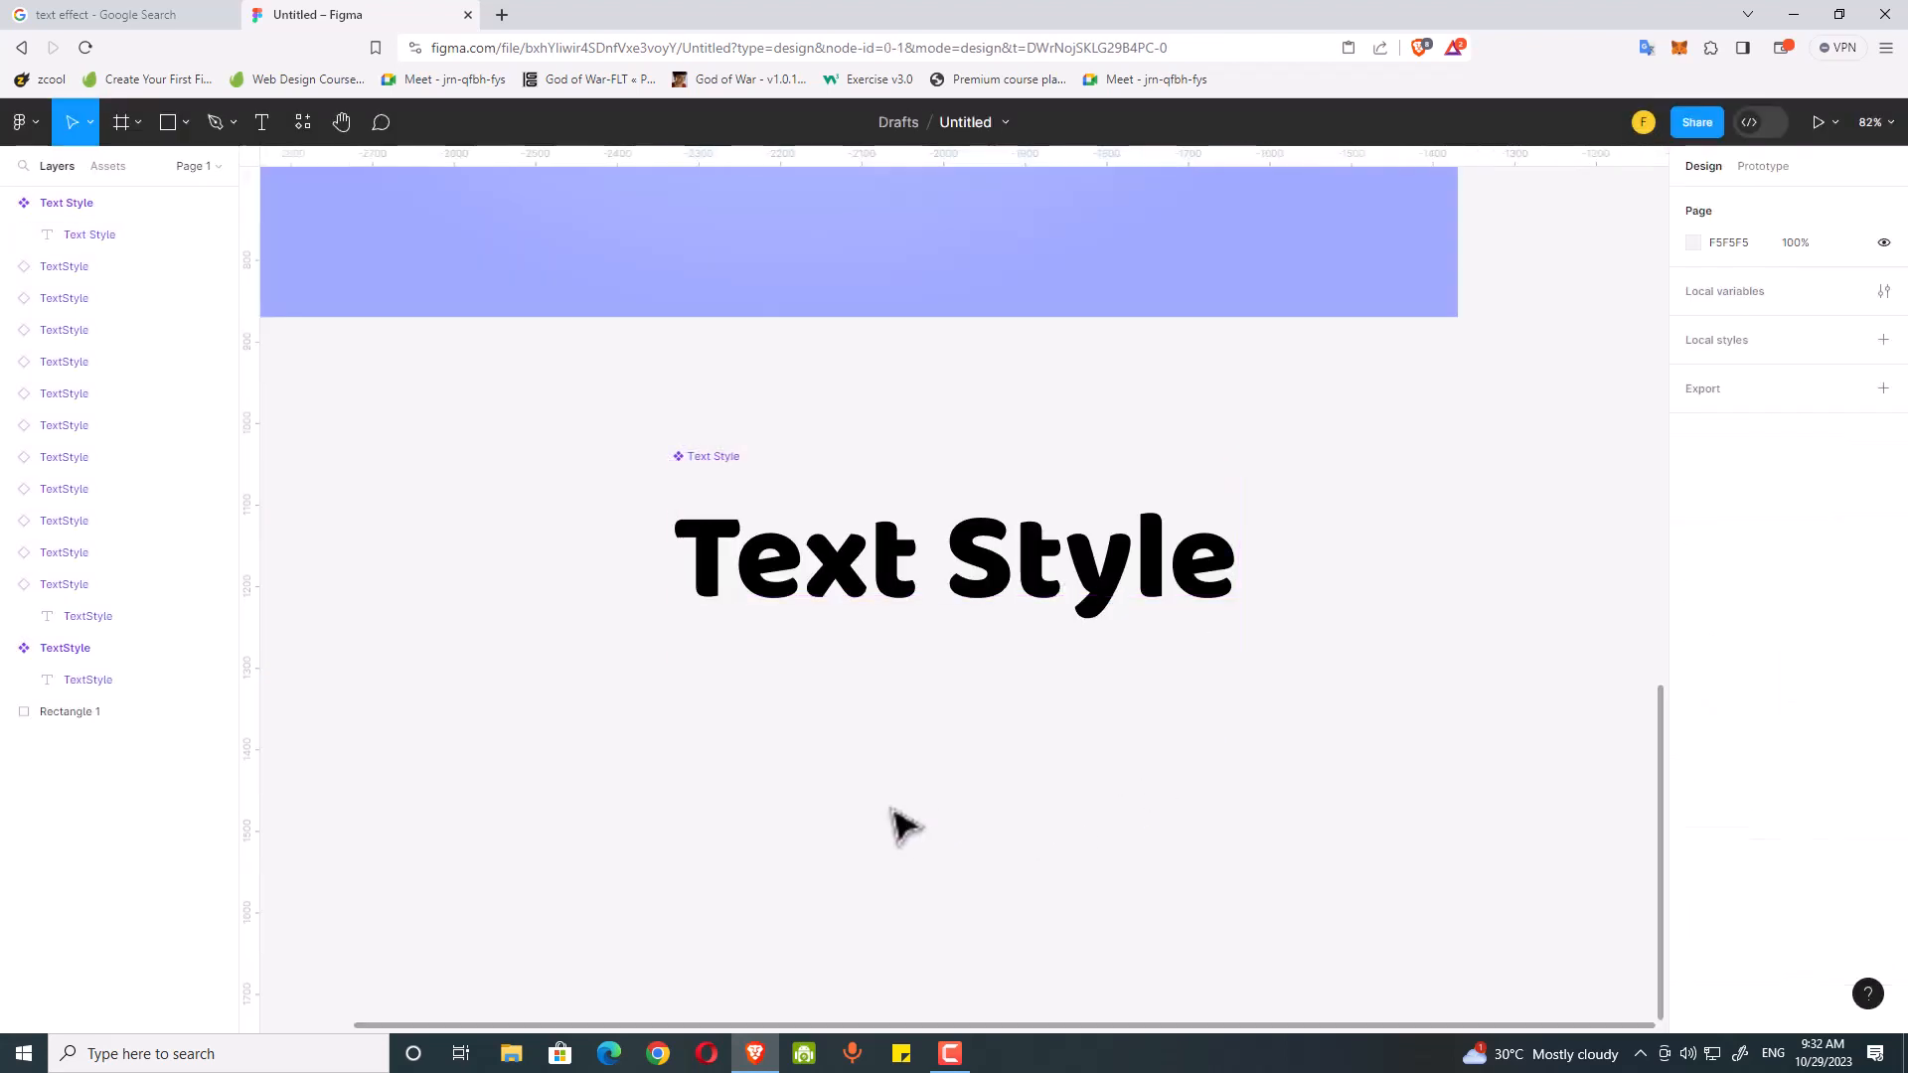
Step: Duplicate the Text Style component as an instance directly beneath it, at X -2332 and Y 1335
scroll(904, 785, down, 1)
click(860, 546)
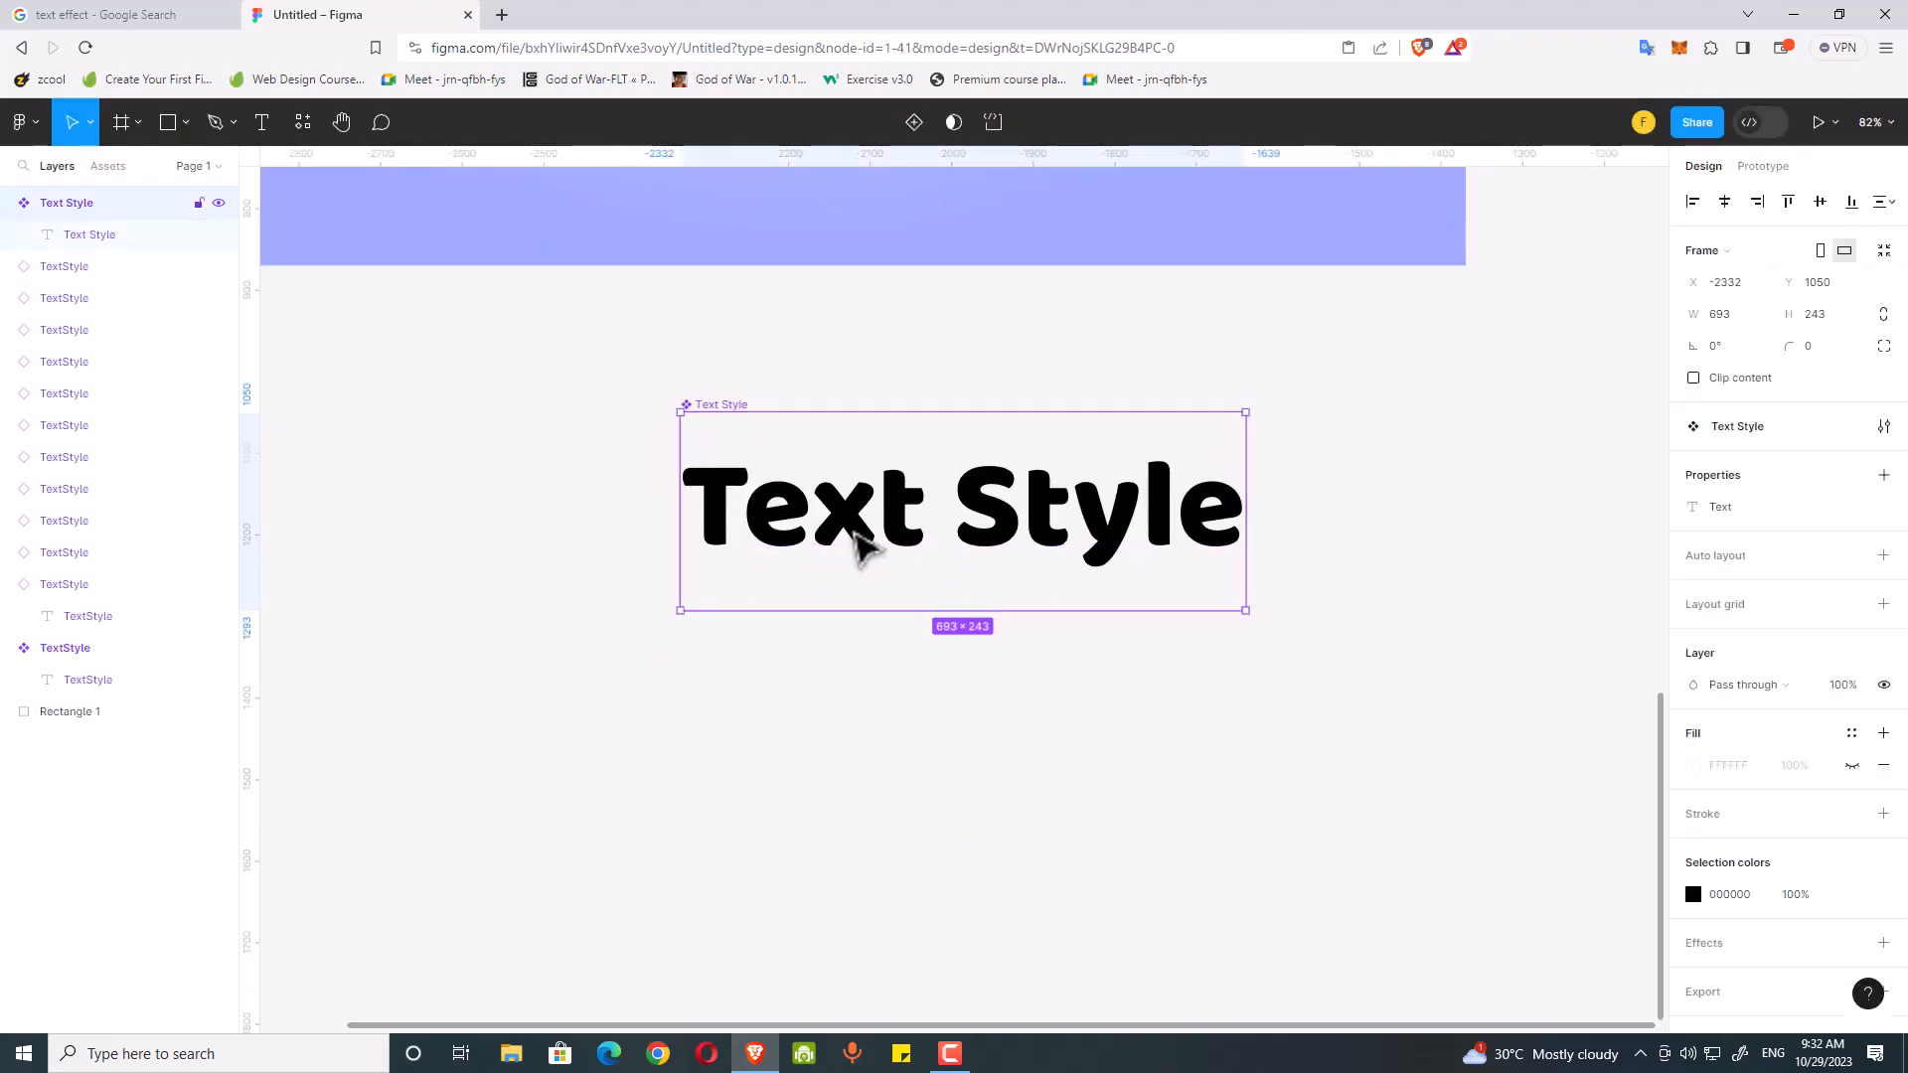
alt+drag(850, 513, 858, 746)
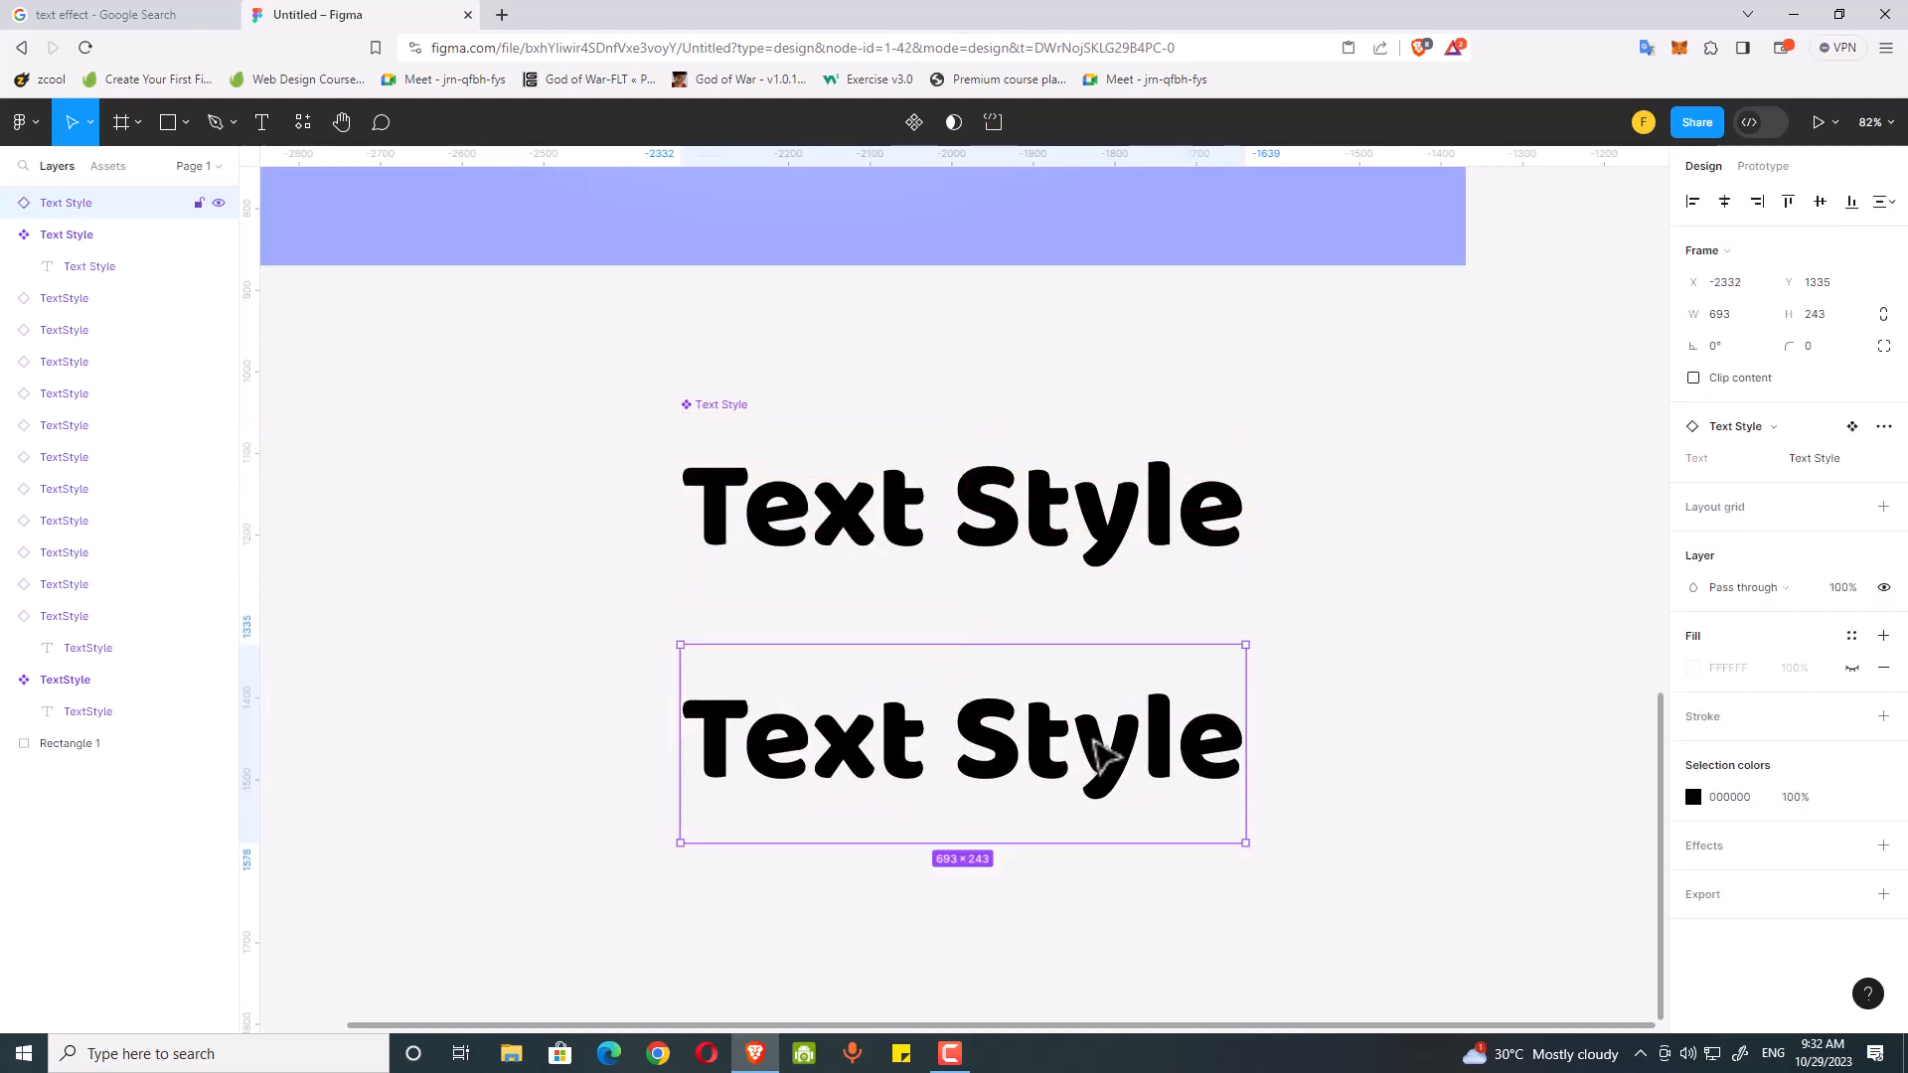
click(1281, 795)
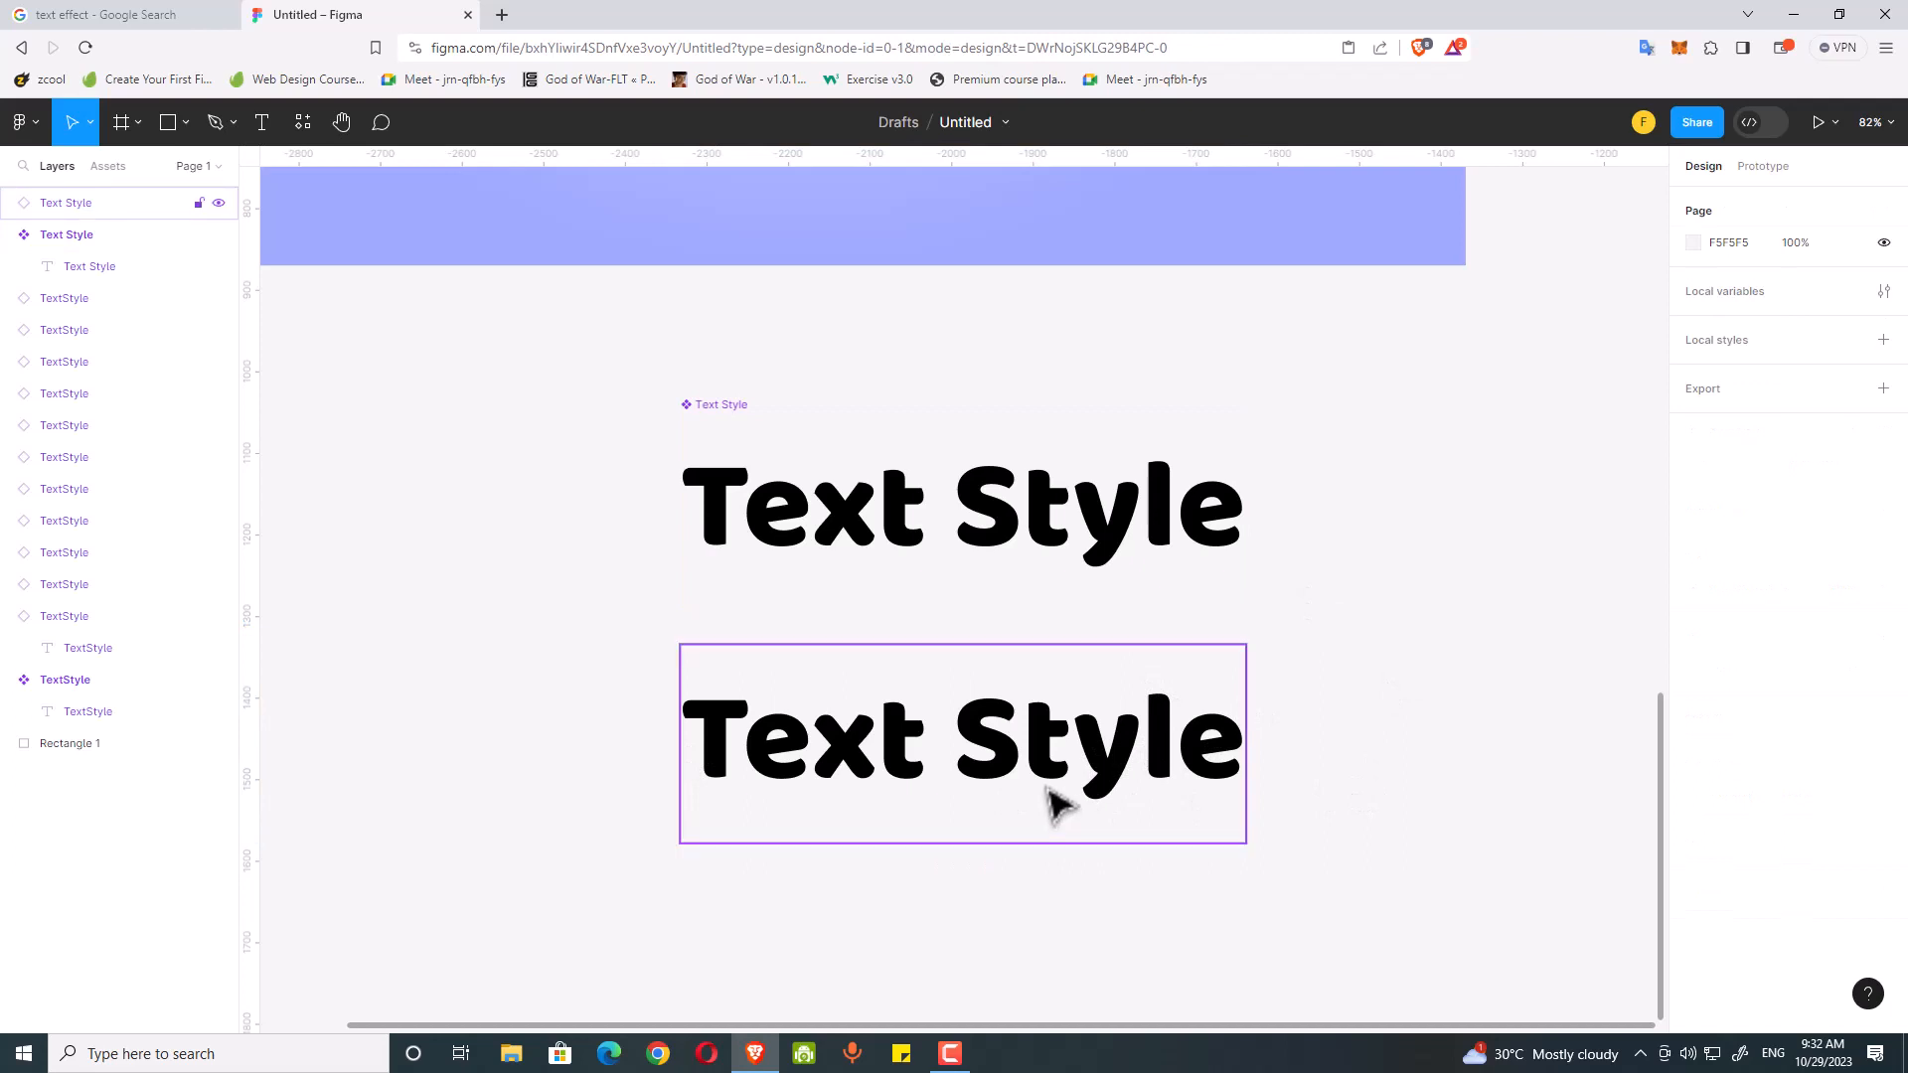
Step: Move the Text Style instance onto the blue background below the styled lettering, at about X -2678.5 and Y 391
ctrl+scroll(1054, 790, down, 1)
scroll(669, 801, up, 1)
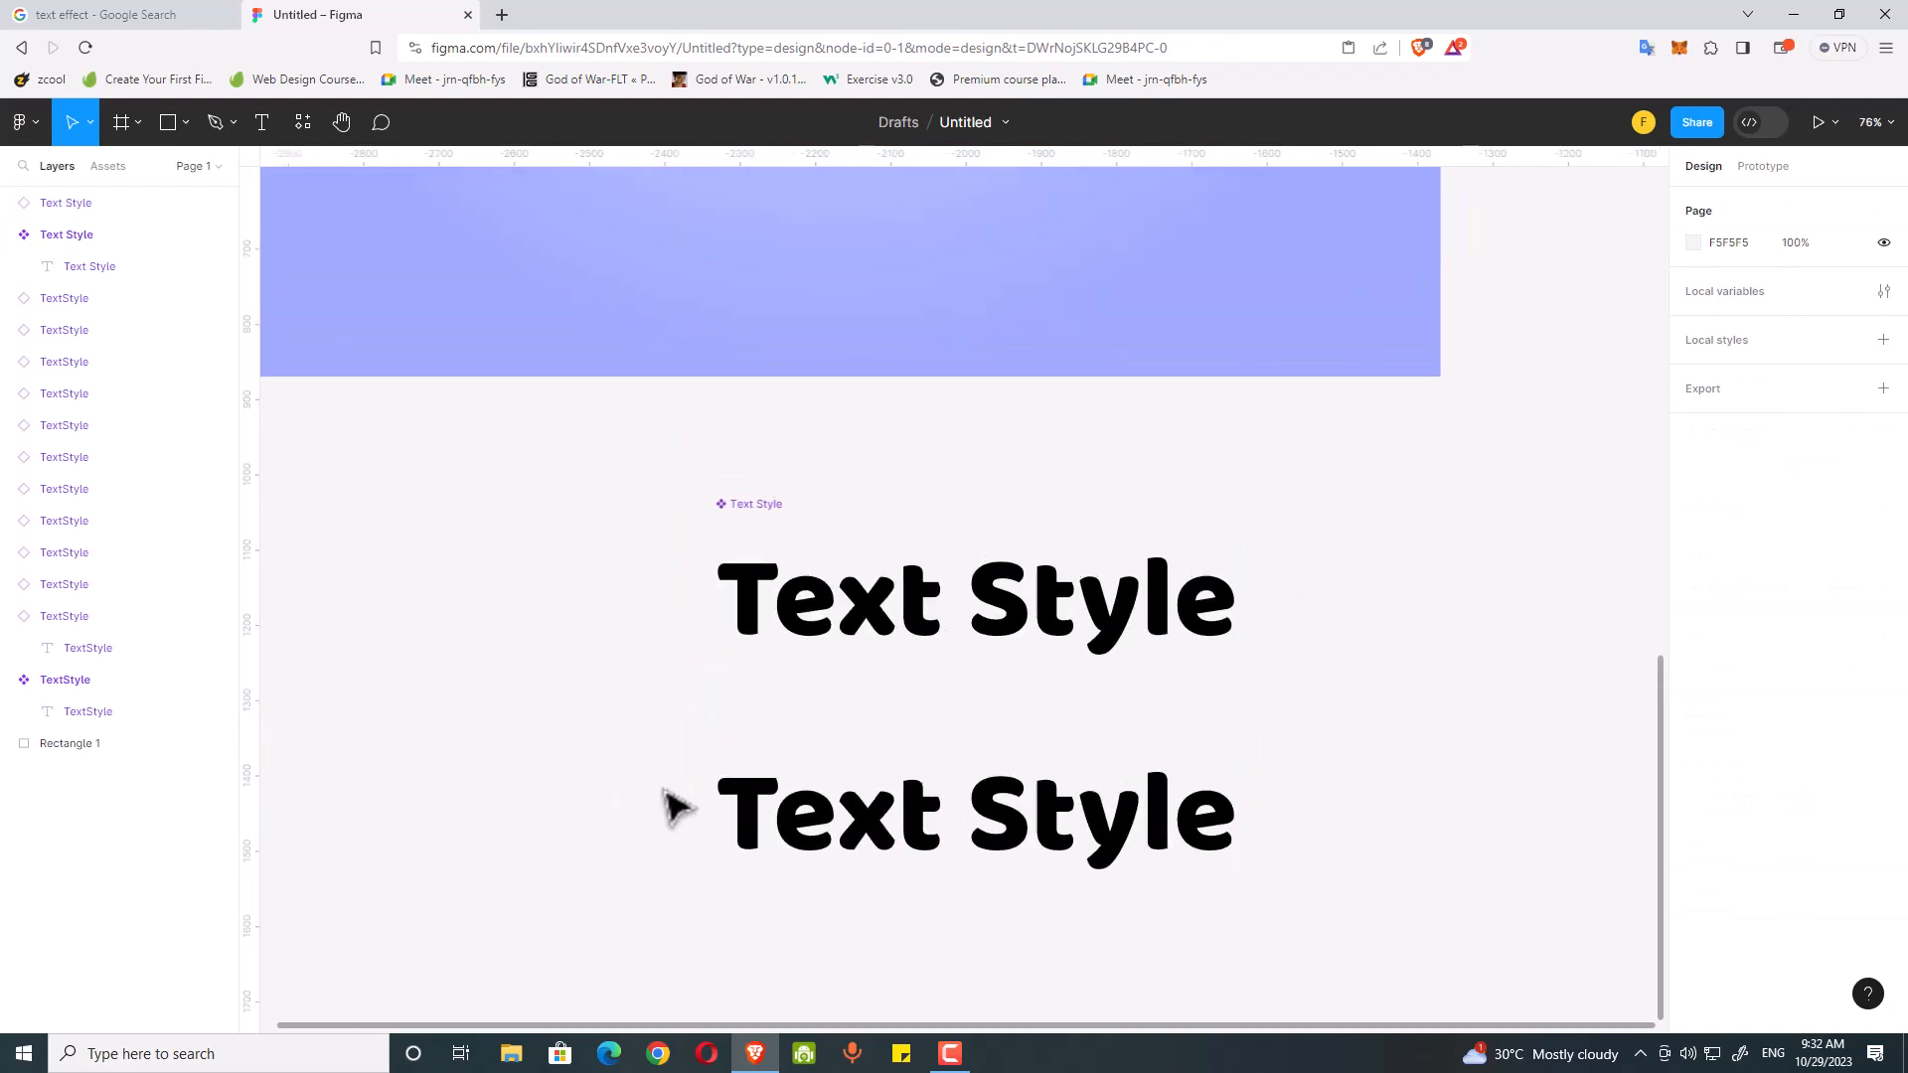
scroll(609, 809, down, 1)
ctrl+scroll(865, 852, down, 2)
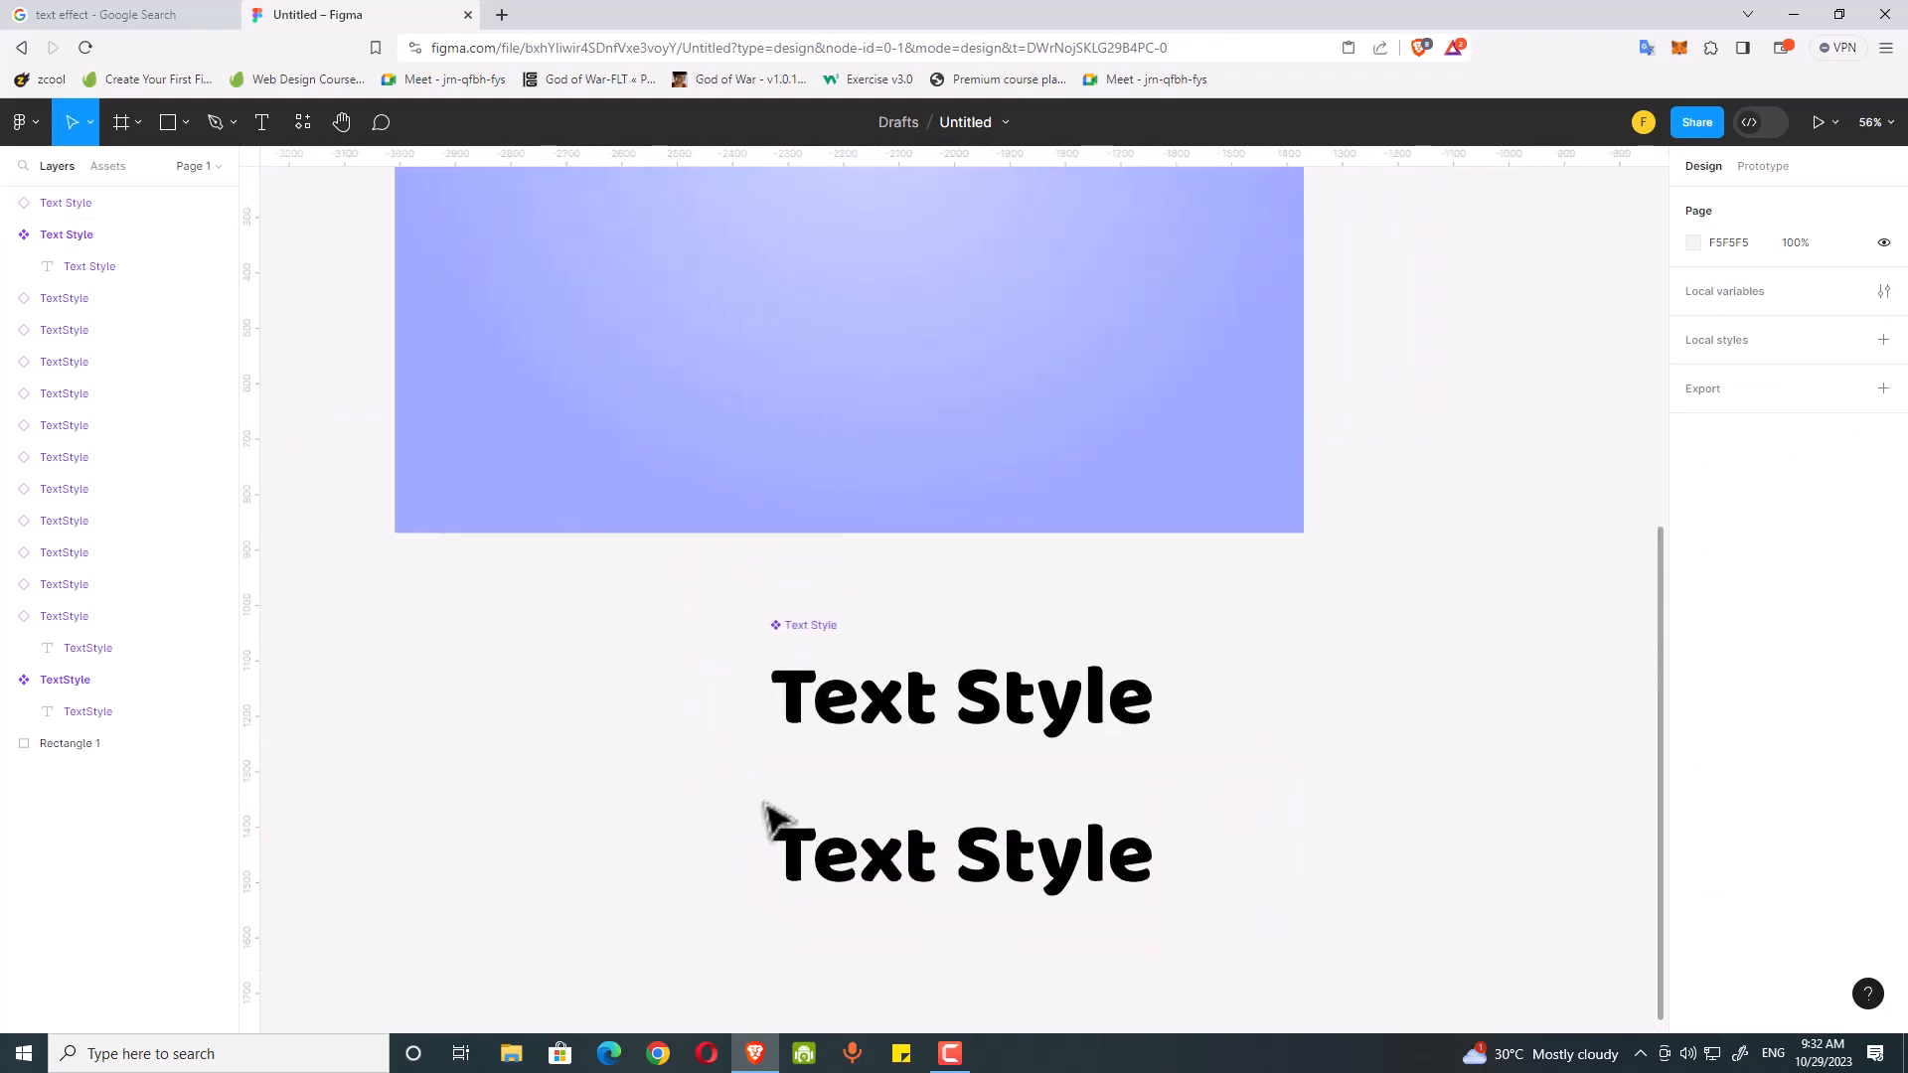
ctrl+scroll(766, 822, down, 1)
scroll(864, 865, up, 1)
click(864, 879)
drag(891, 895, 711, 413)
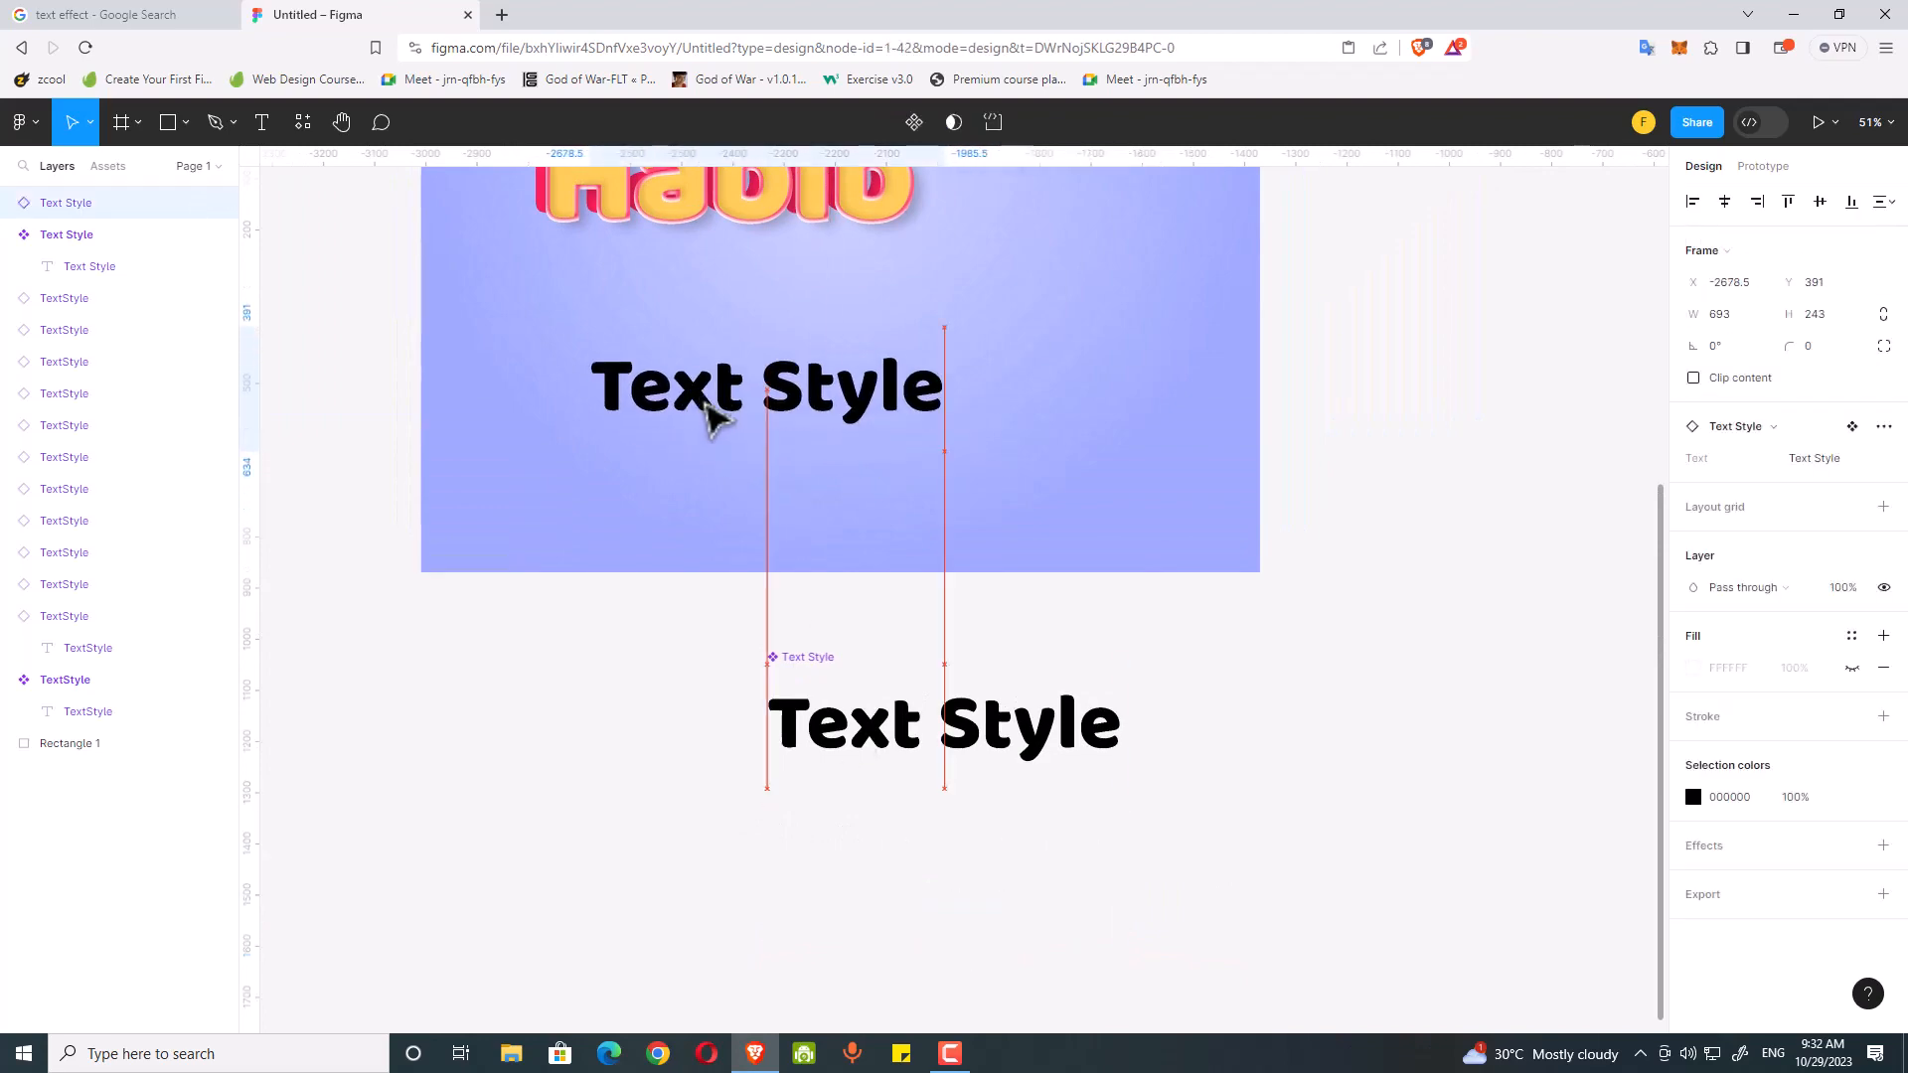
Step: Change the fill of the text inside the Text Style instance to yellow FFCE5A
scroll(873, 732, up, 3)
scroll(874, 732, left, 2)
ctrl+scroll(884, 720, up, 5)
scroll(829, 656, down, 2)
scroll(829, 656, right, 1)
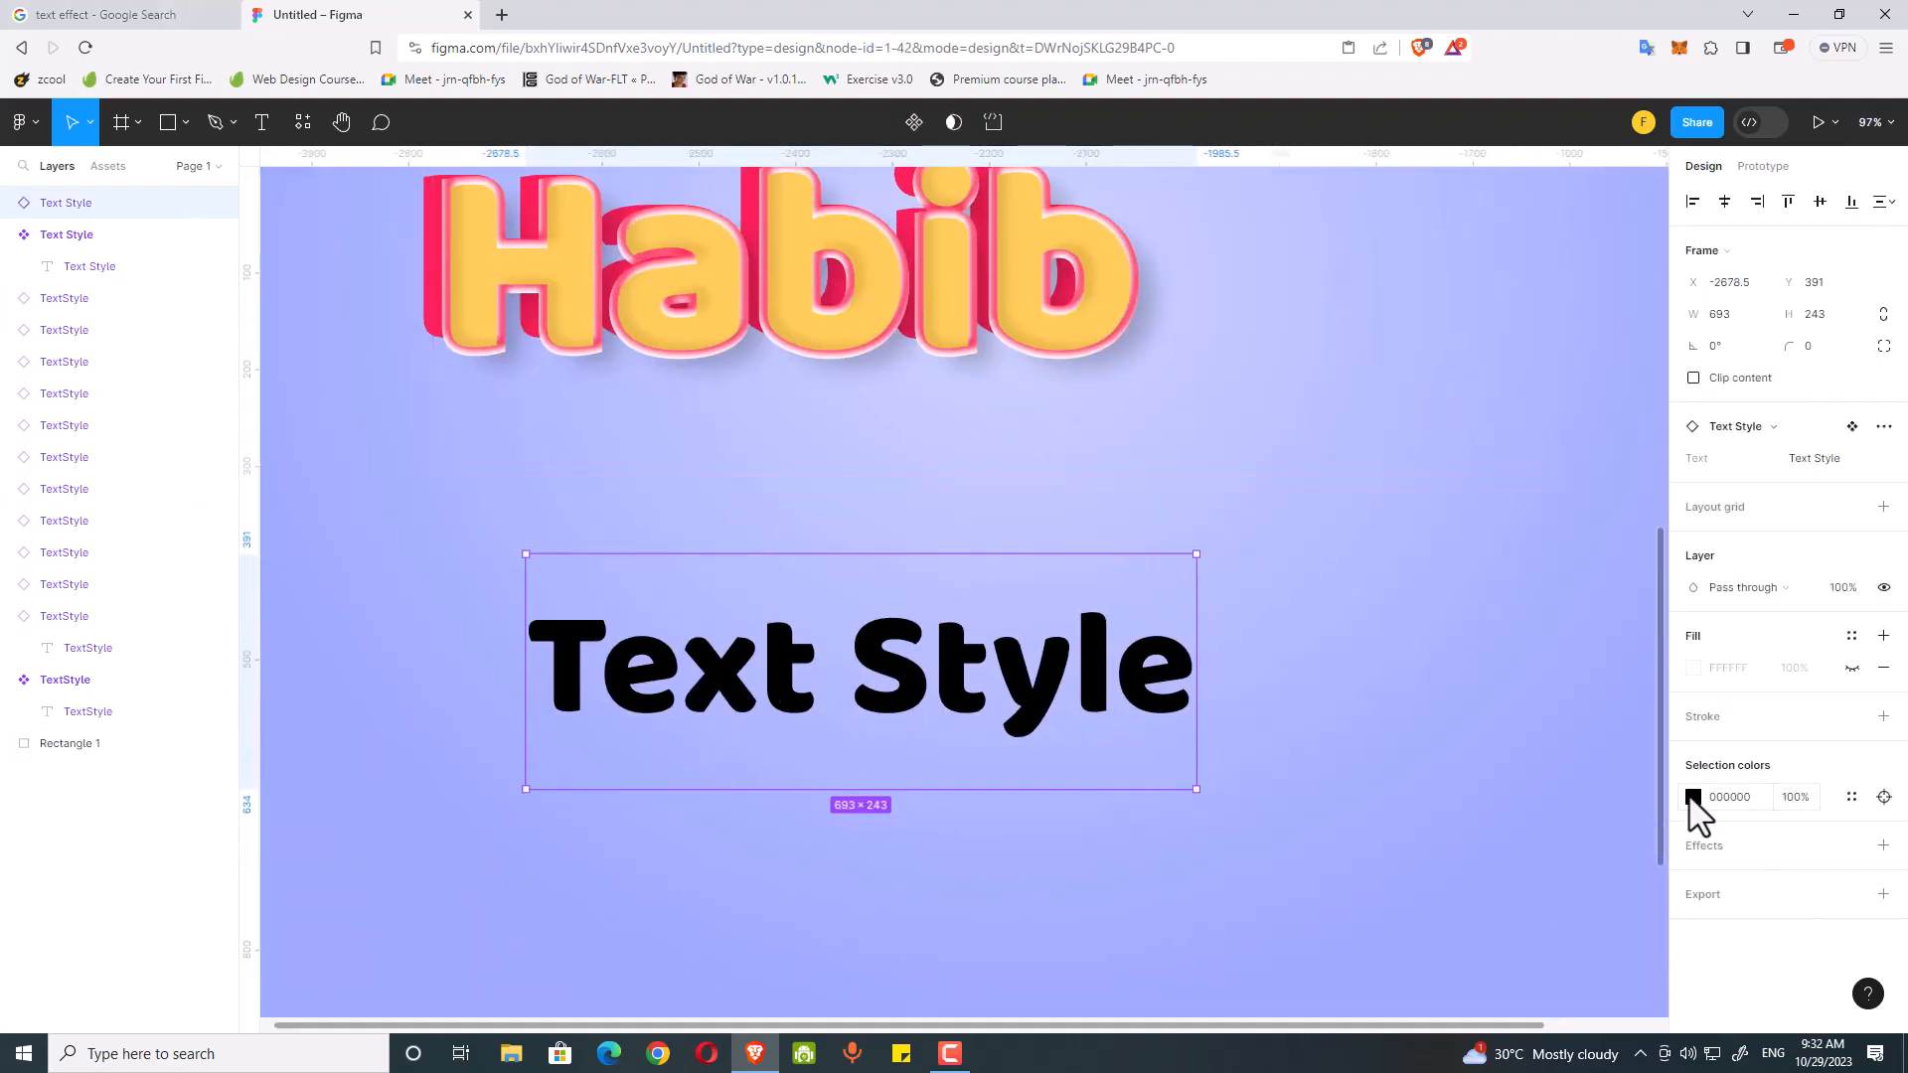
double_click(1099, 690)
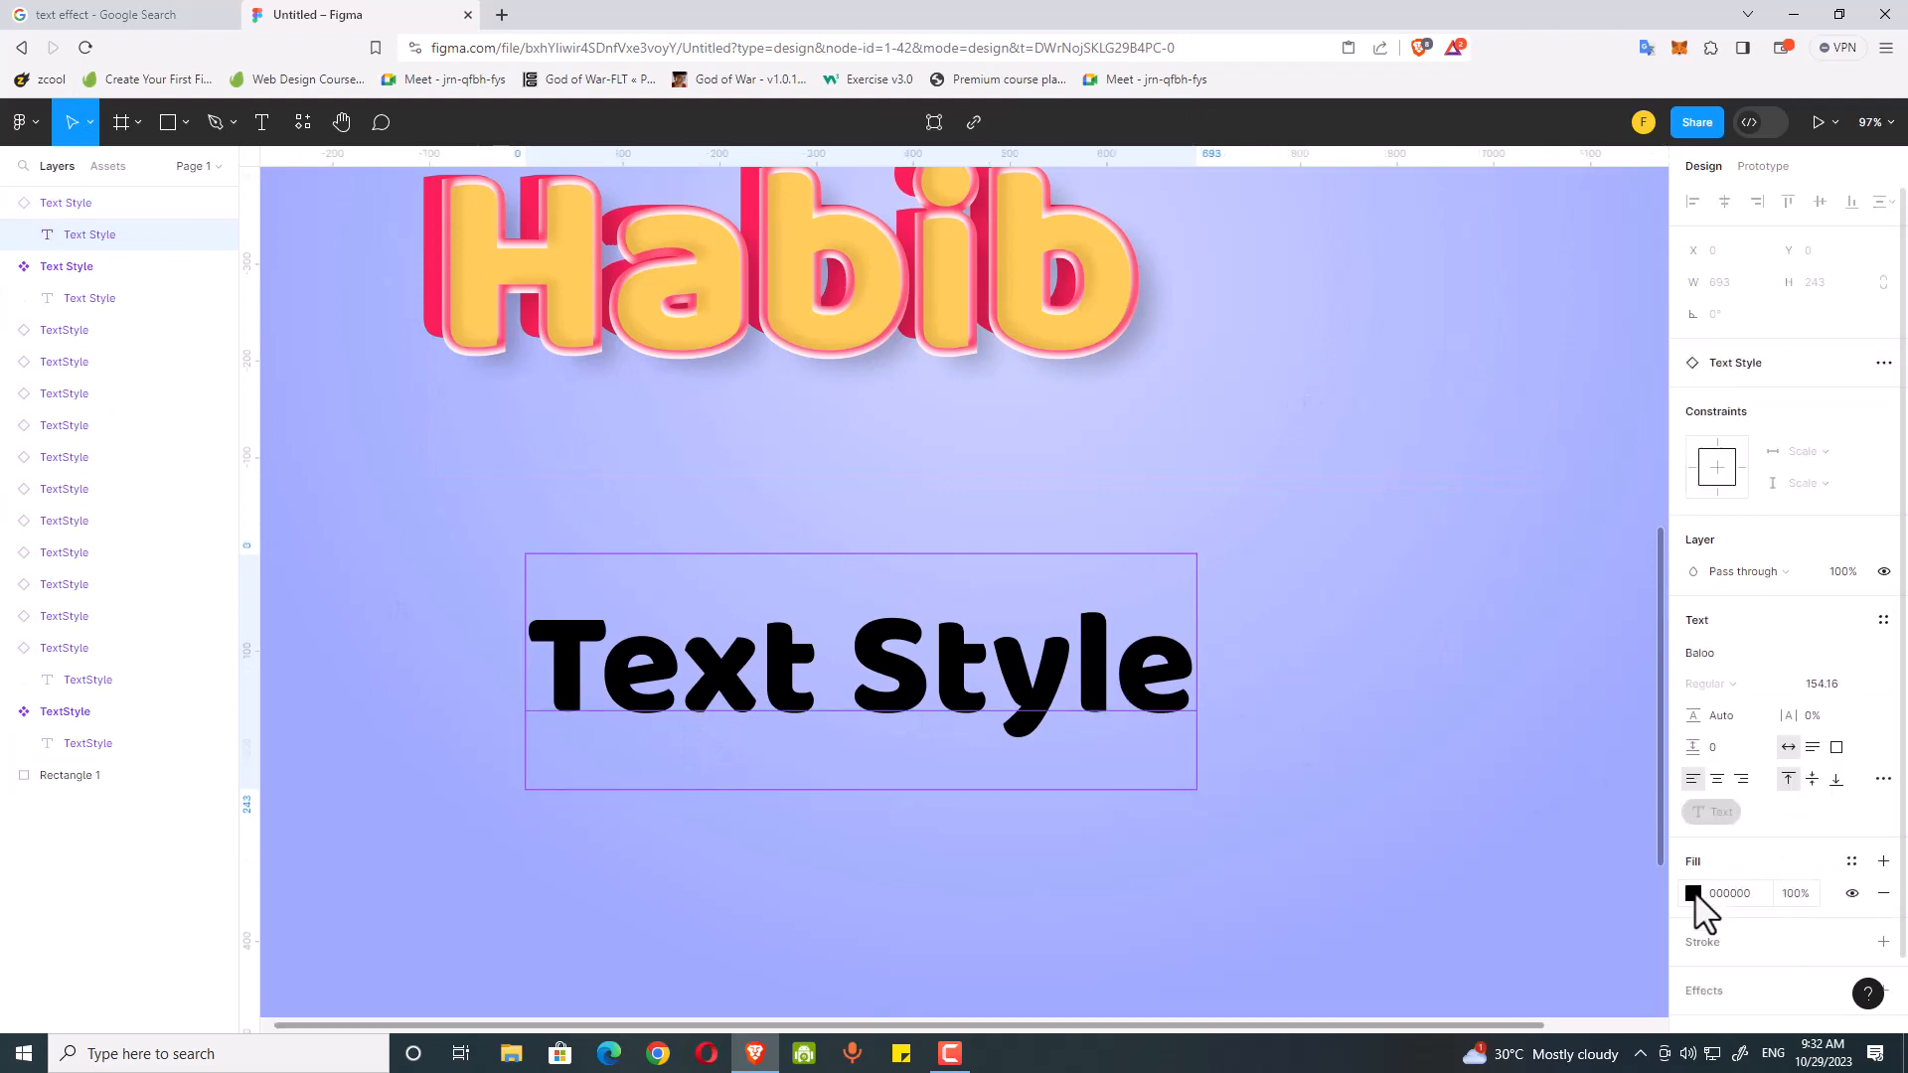
click(1693, 893)
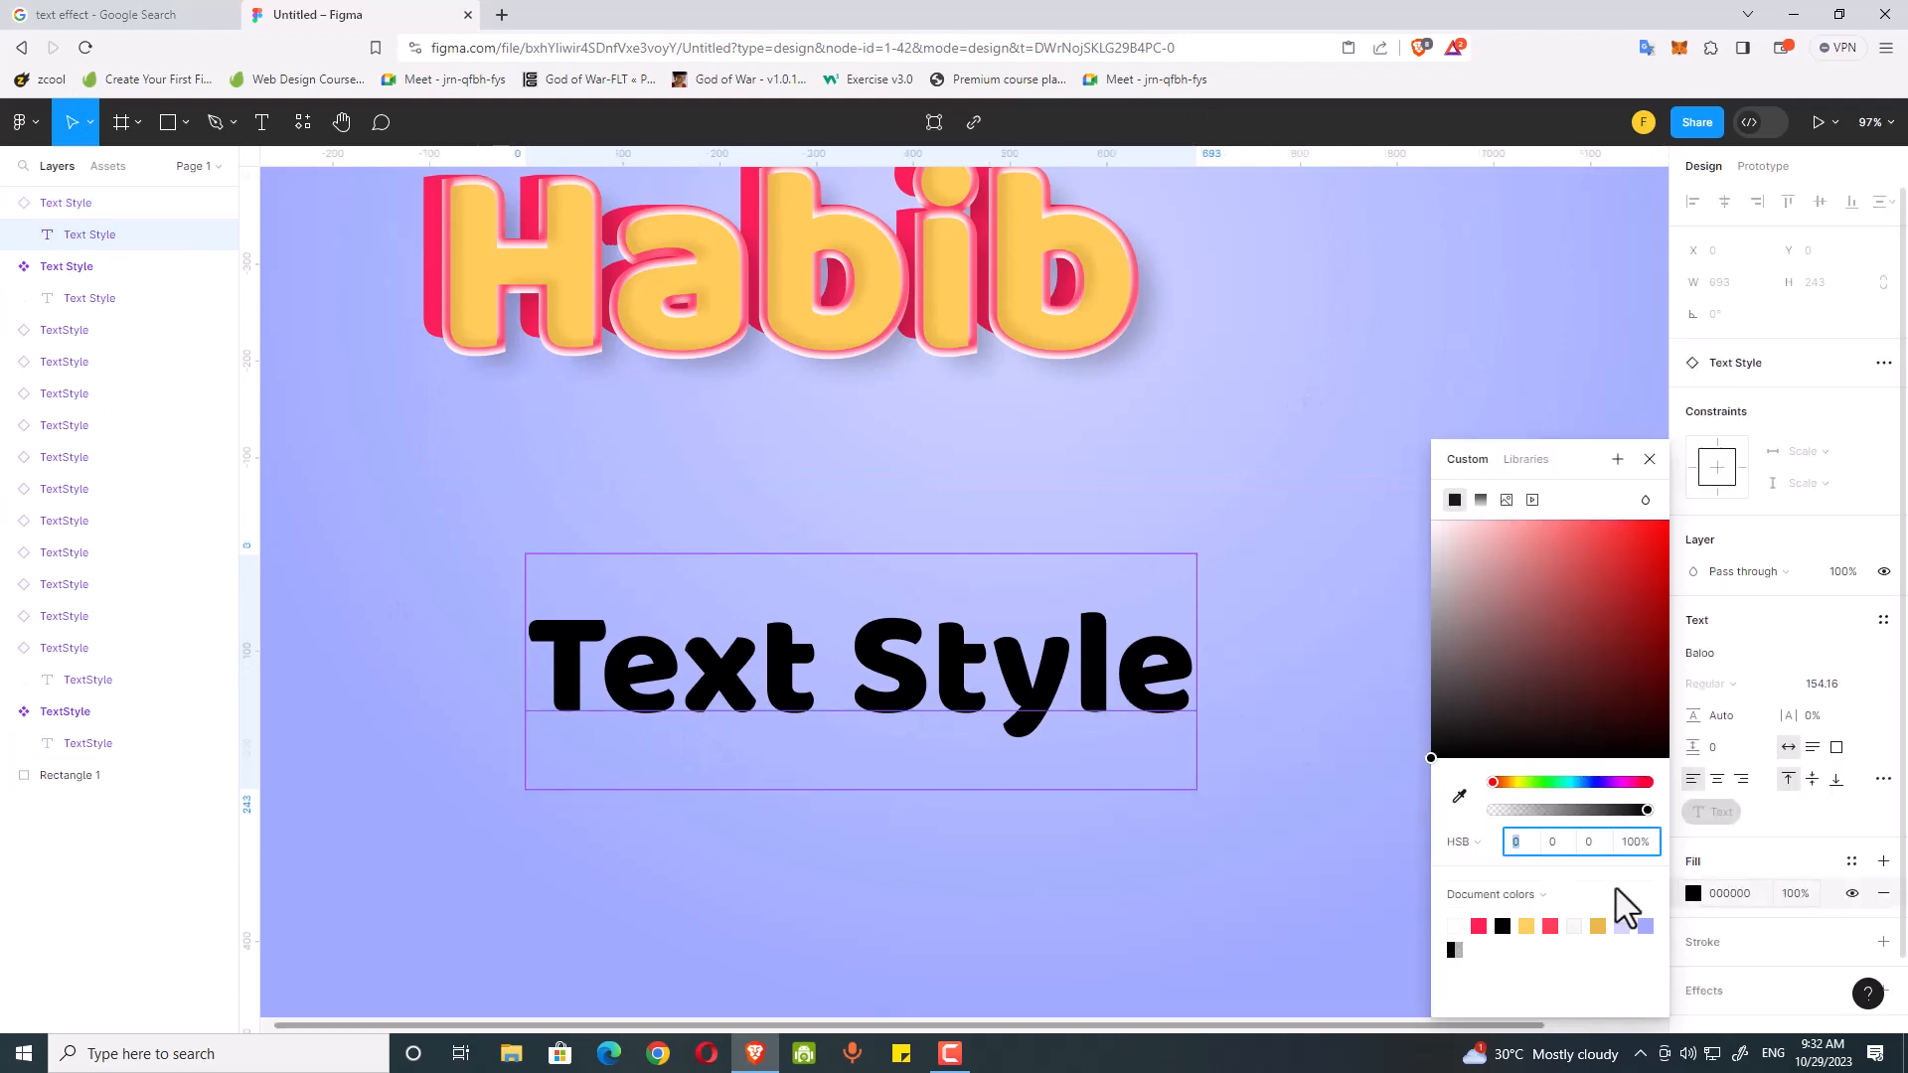
key(i)
click(1527, 926)
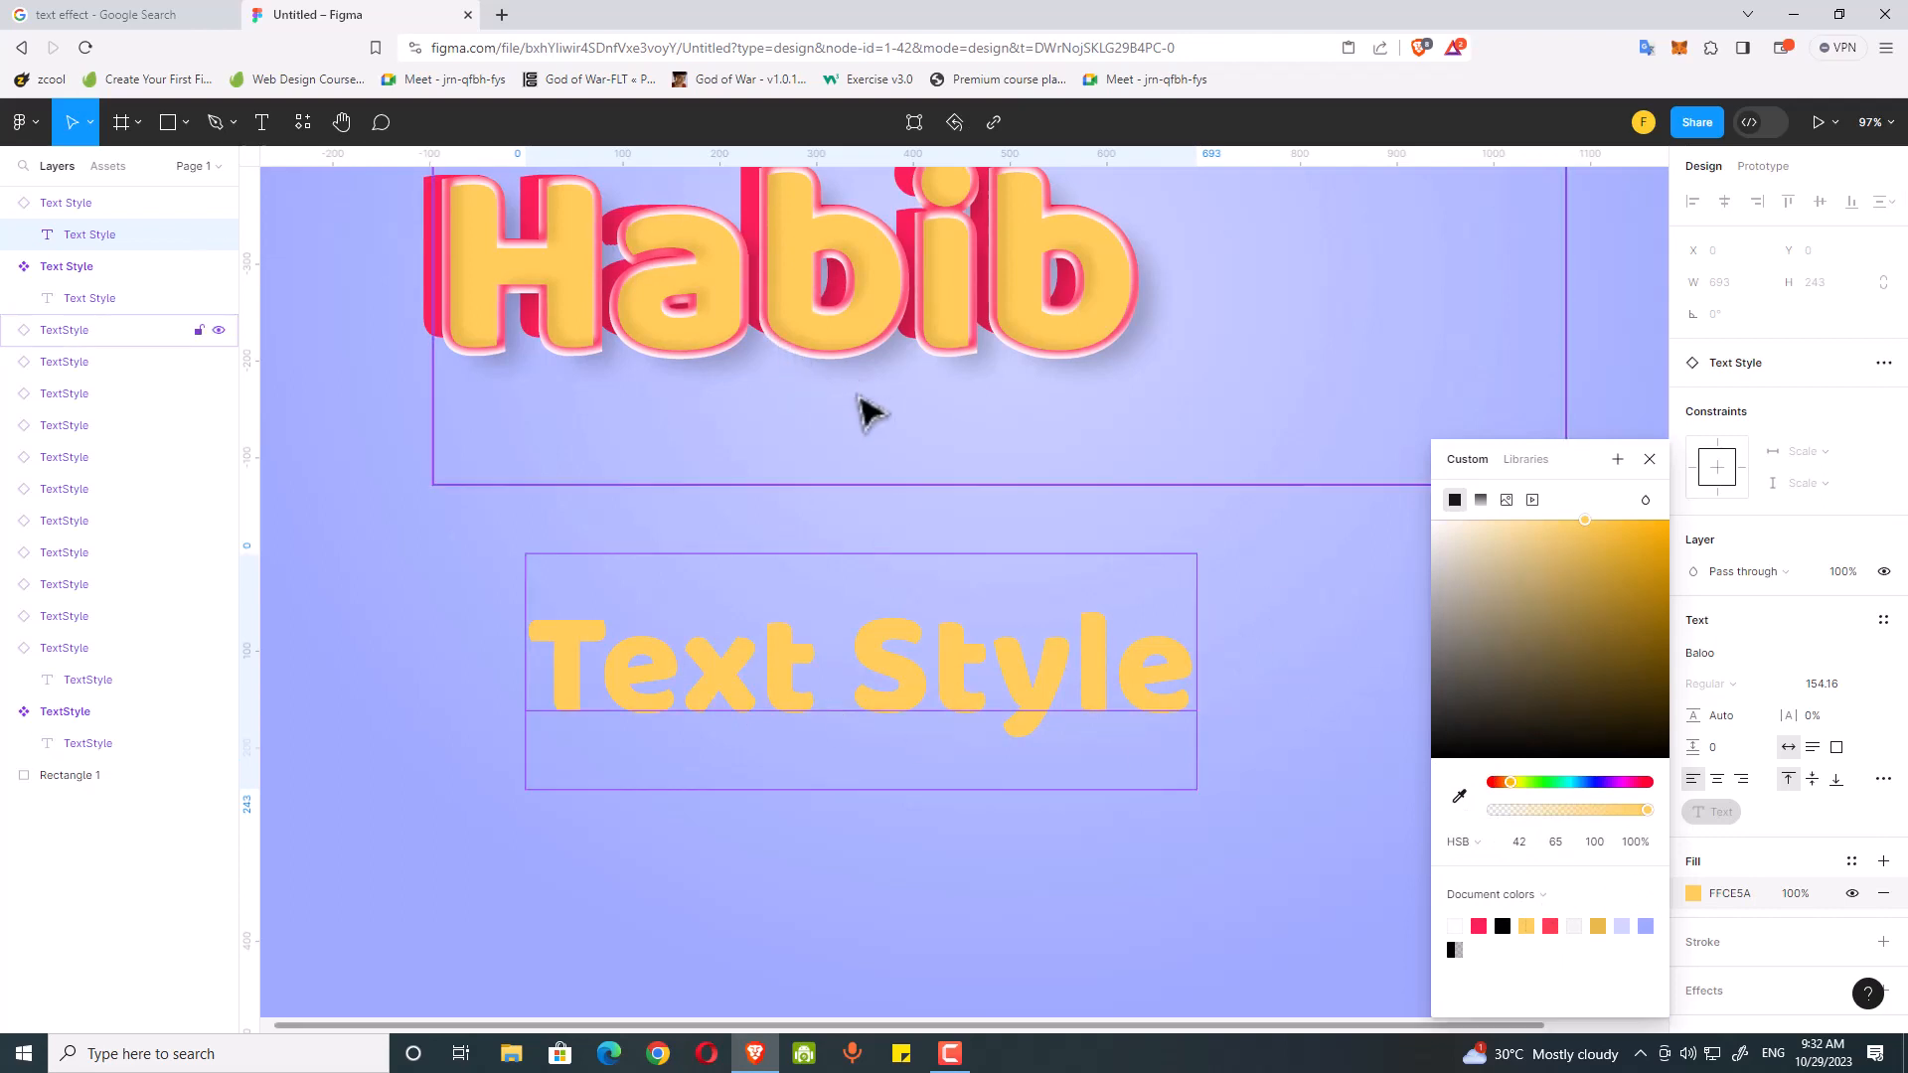
Step: Add an inner shadow effect to the yellow Text Style text
scroll(1818, 973, down, 1)
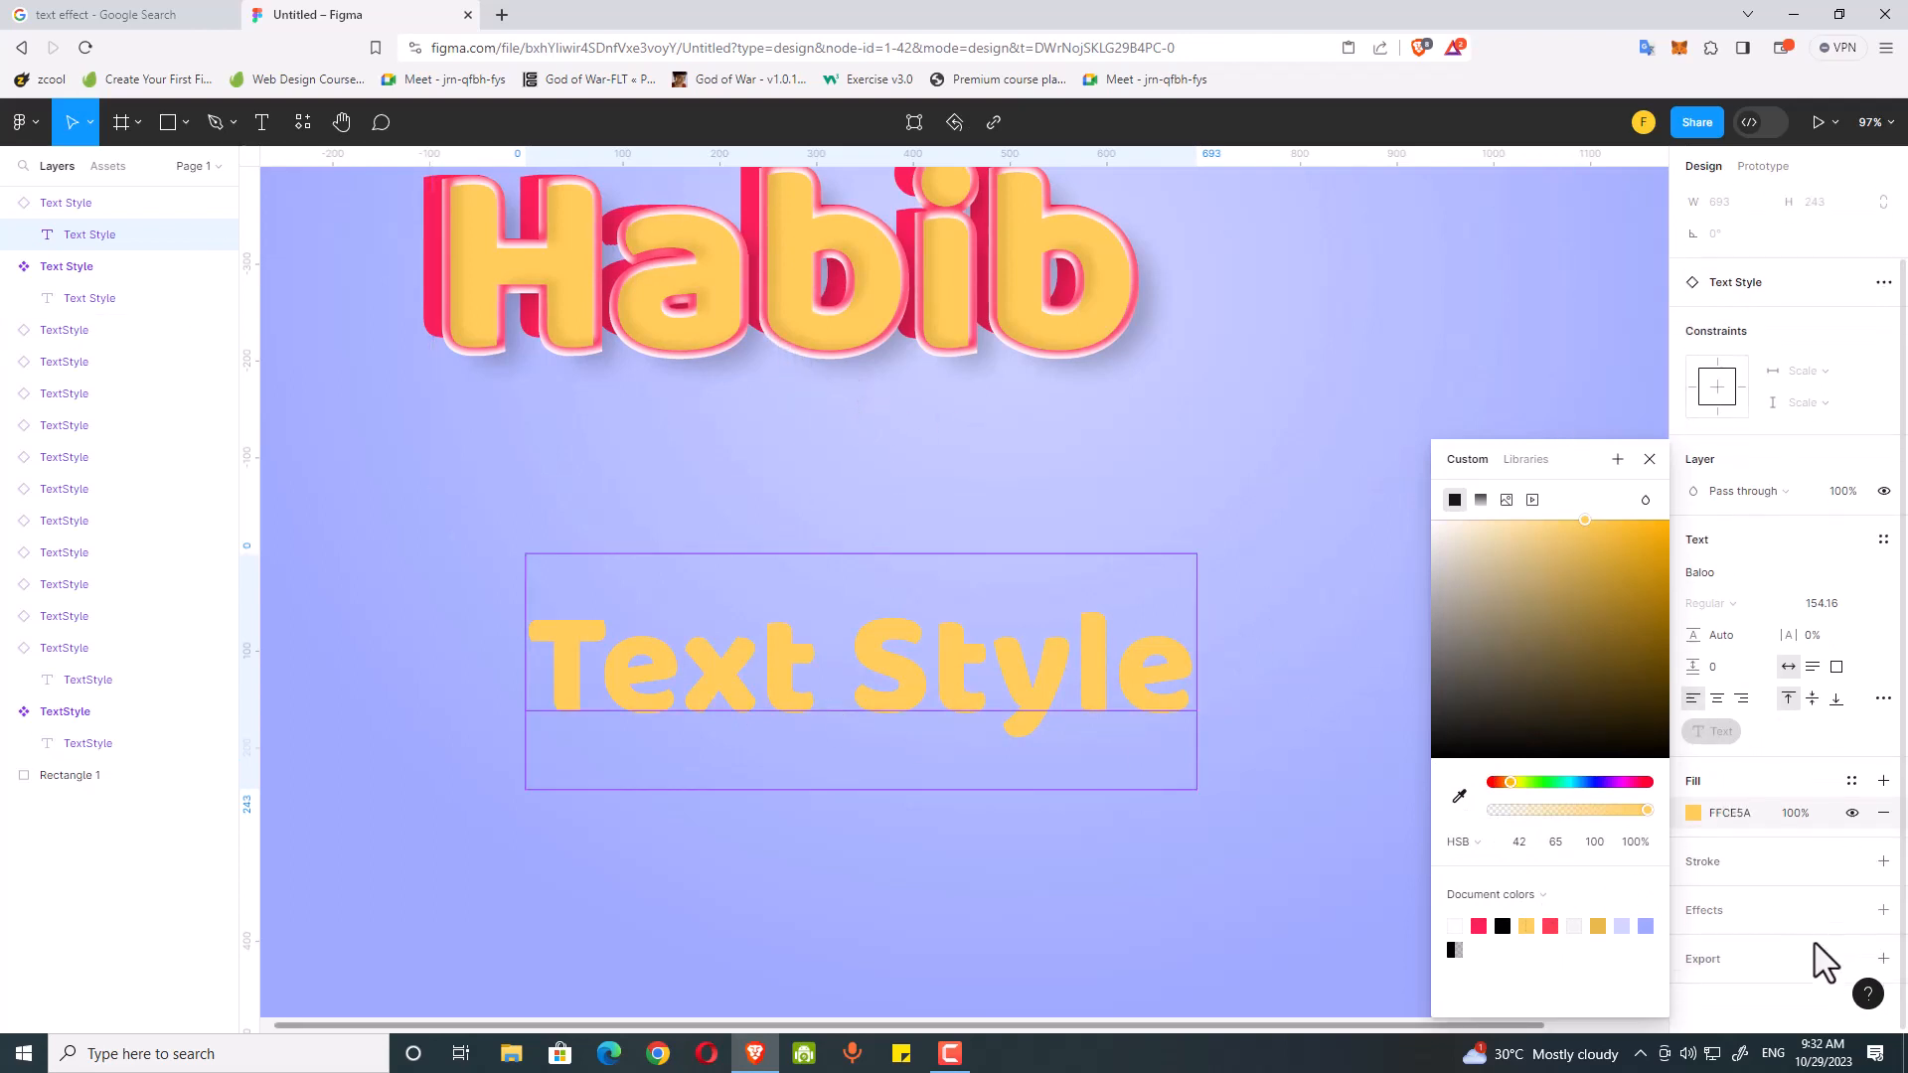
click(1882, 910)
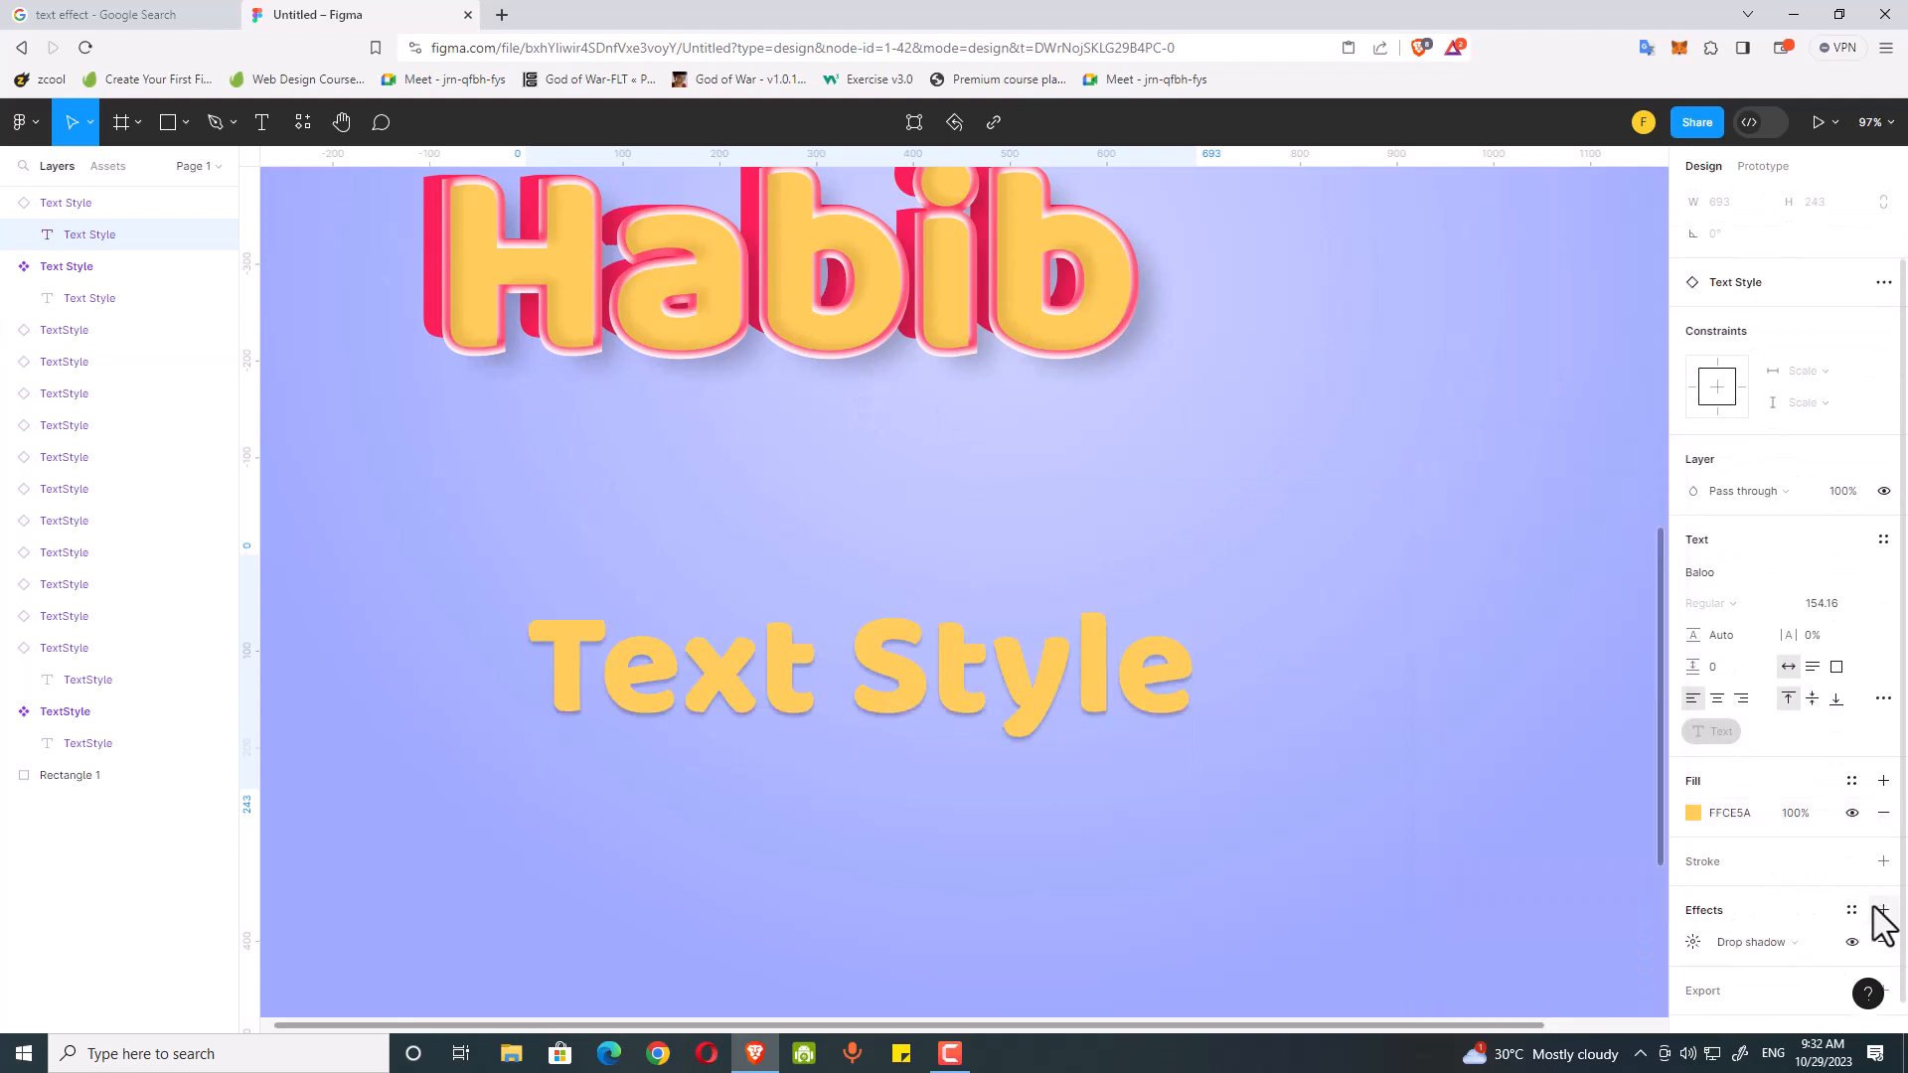
click(1775, 938)
click(1779, 917)
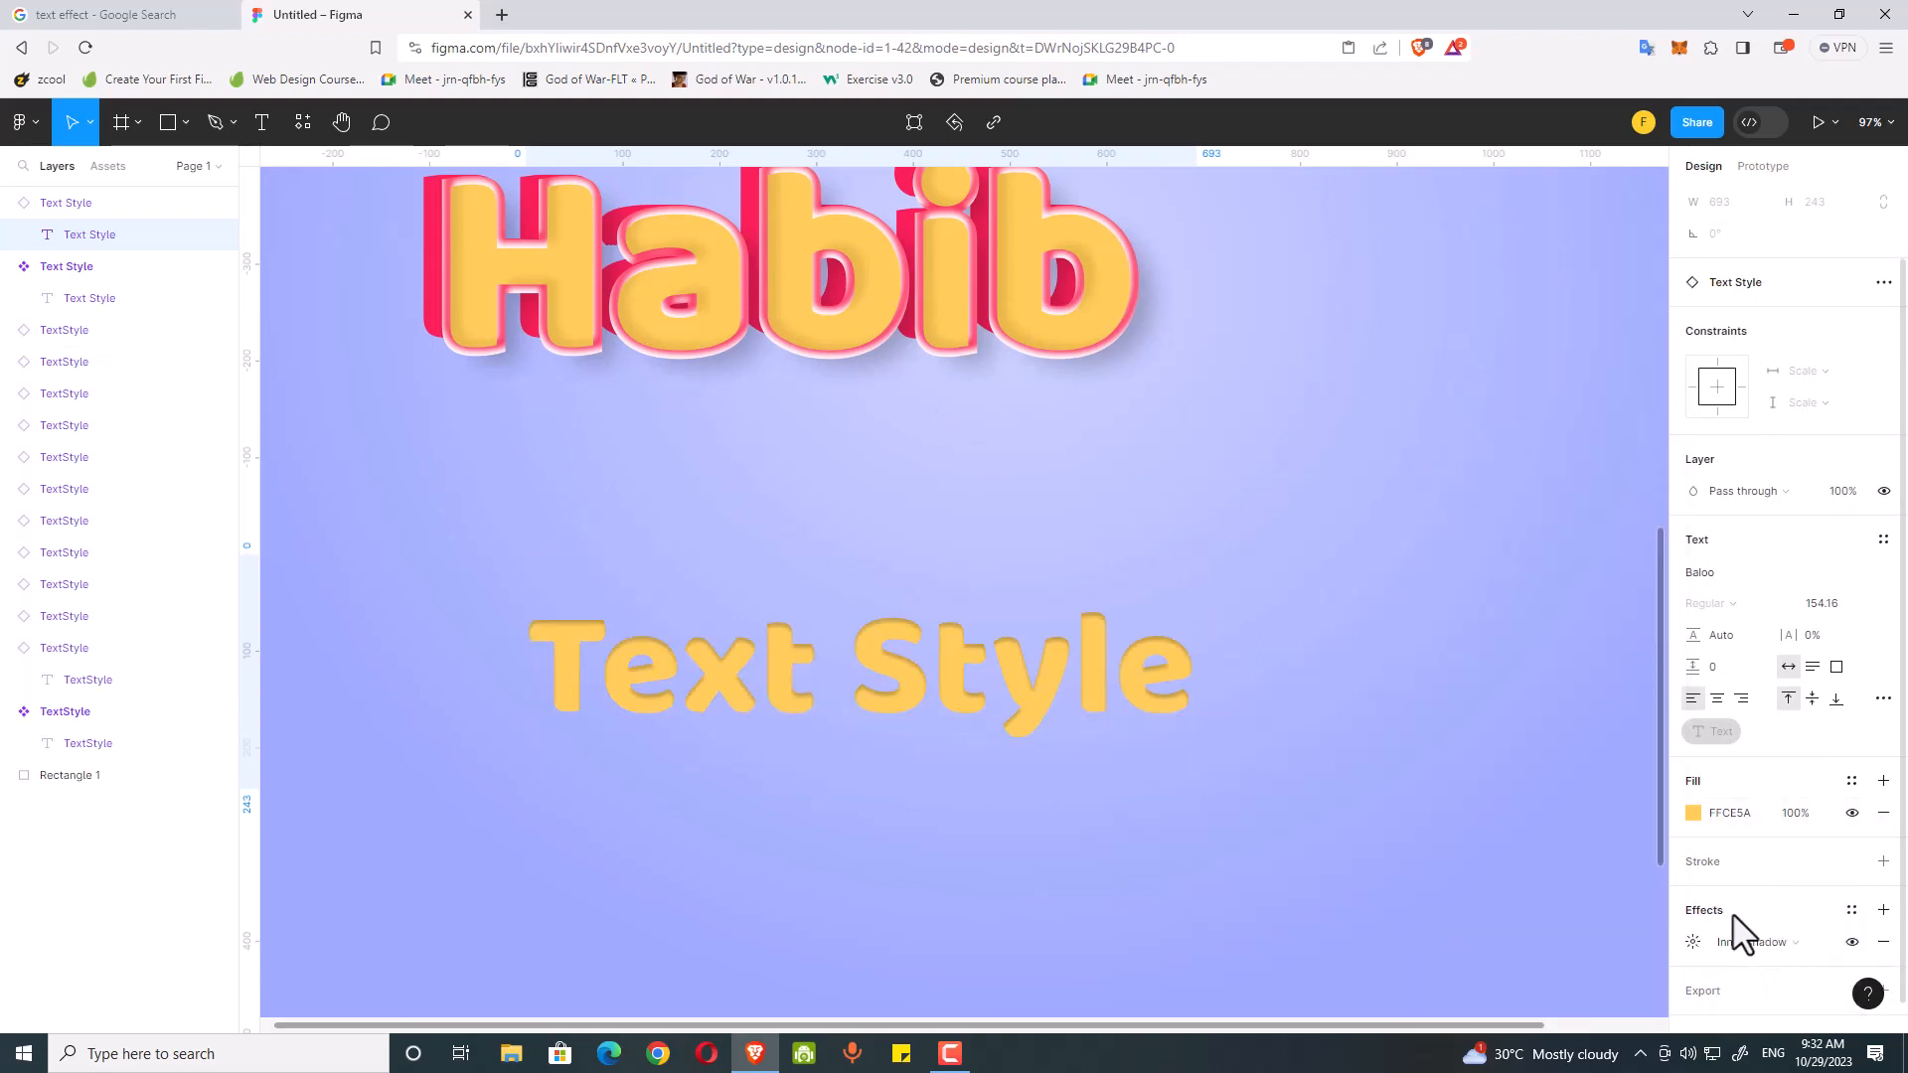
Step: Sample the lettering's yellow for the inner shadow and lighten it to FFE8B0 at 100% opacity
click(1692, 941)
click(1454, 994)
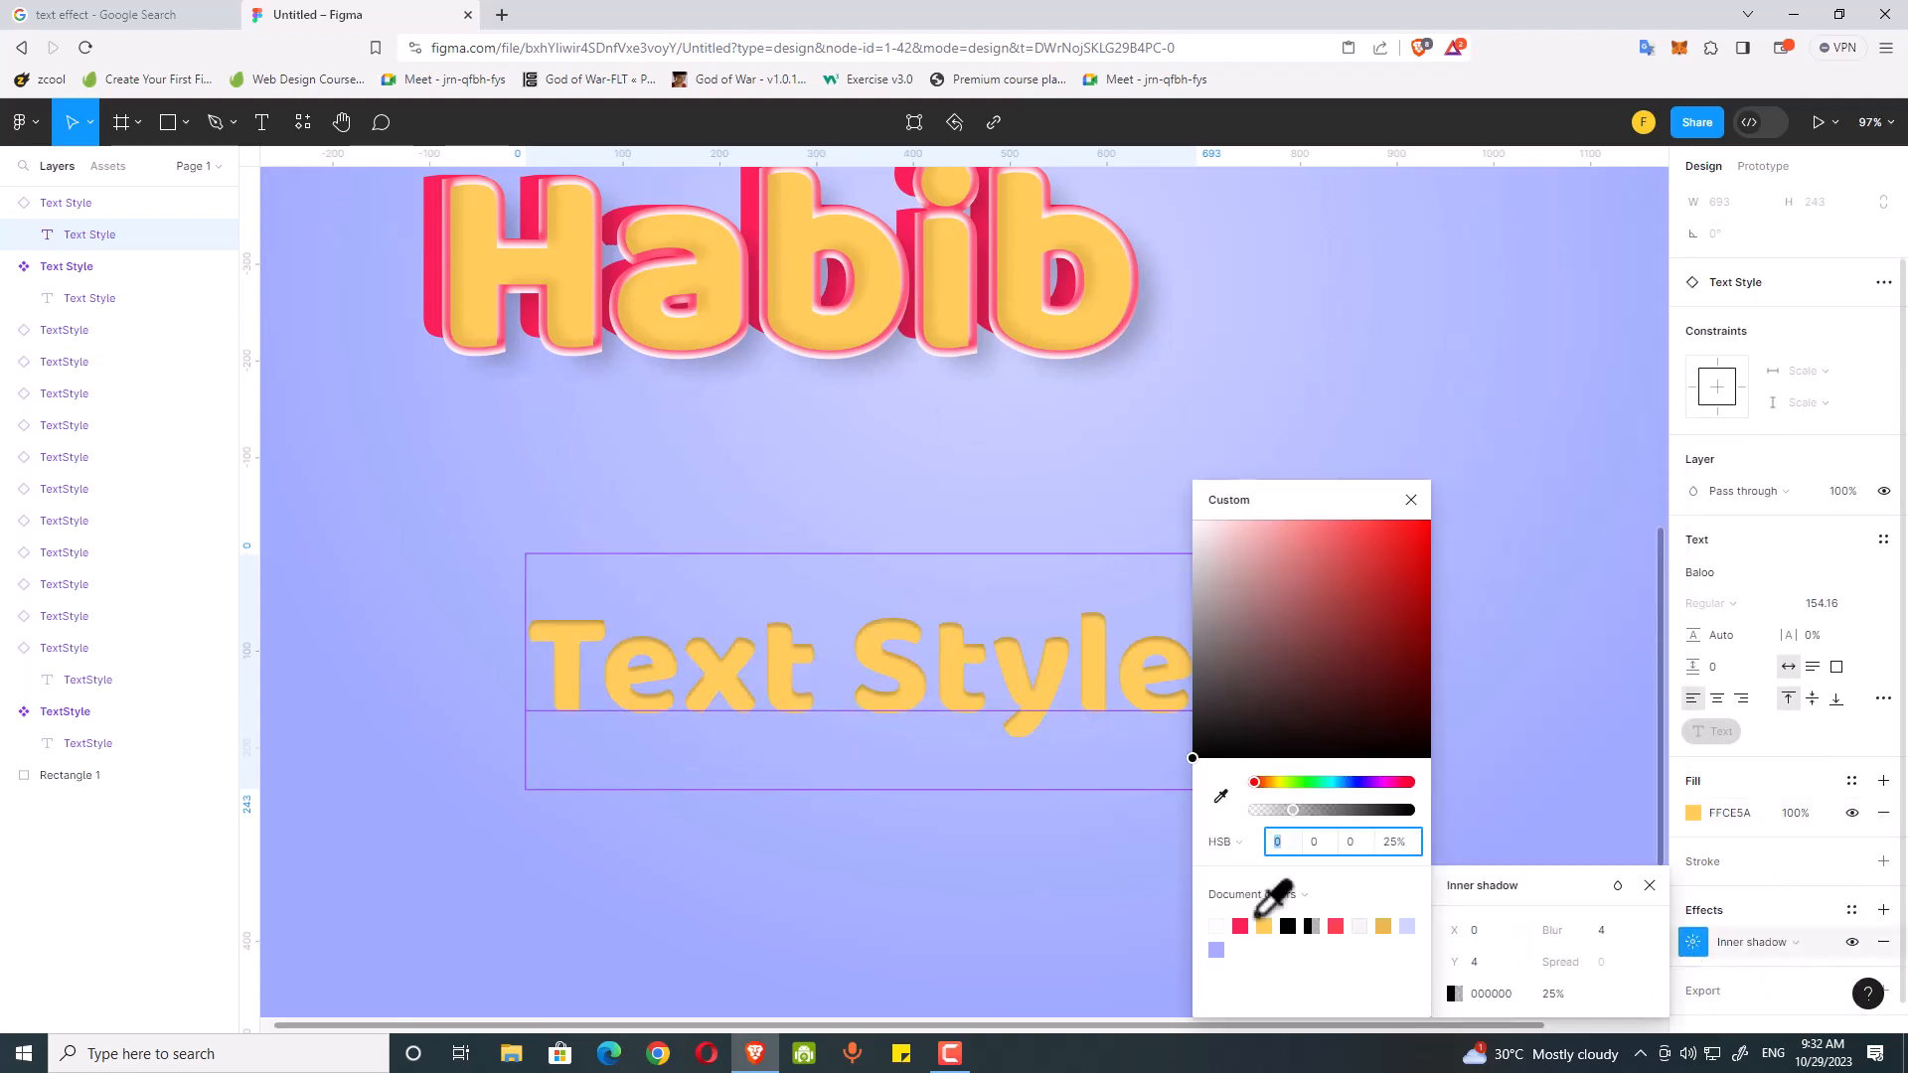
click(1220, 796)
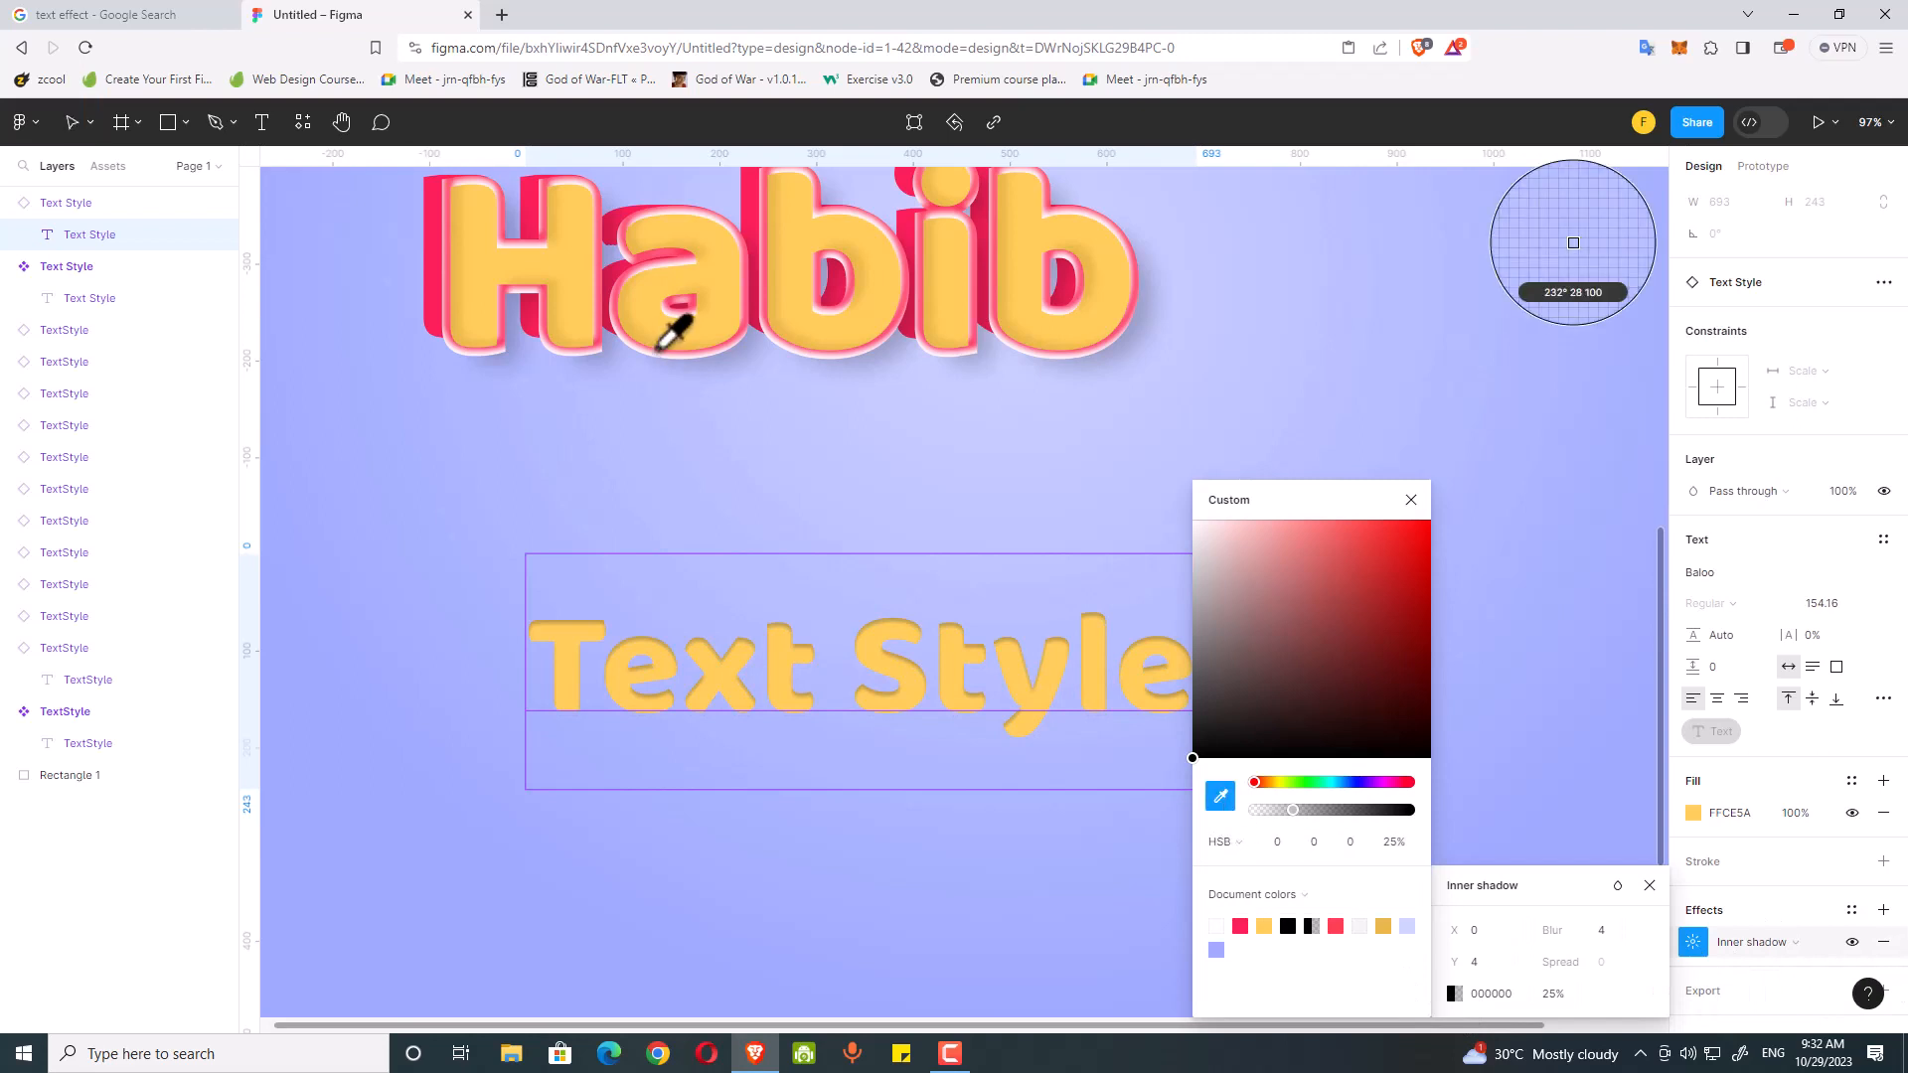
click(1024, 665)
drag(1345, 521, 1266, 519)
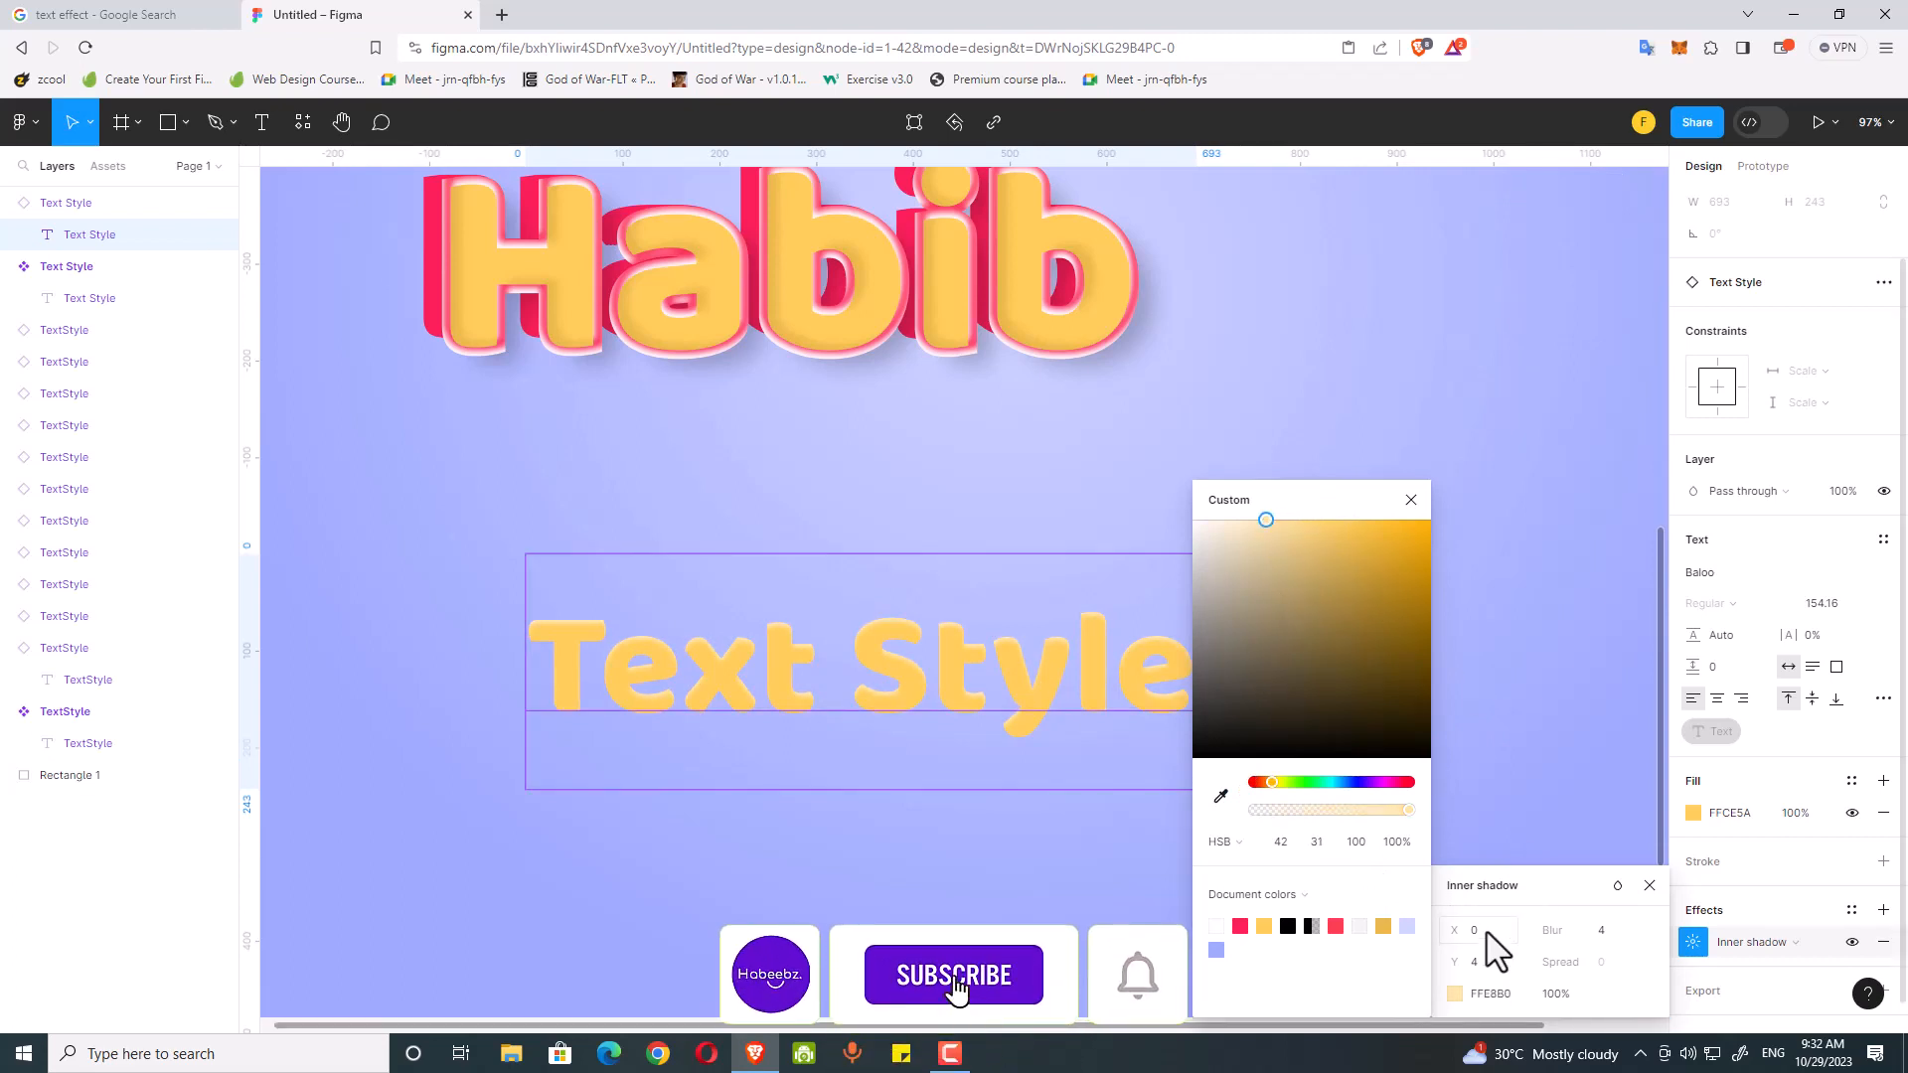
Step: Offset the inner shadow to X 7 and Y -5 and adjust its colour to FFE29E
click(1474, 930)
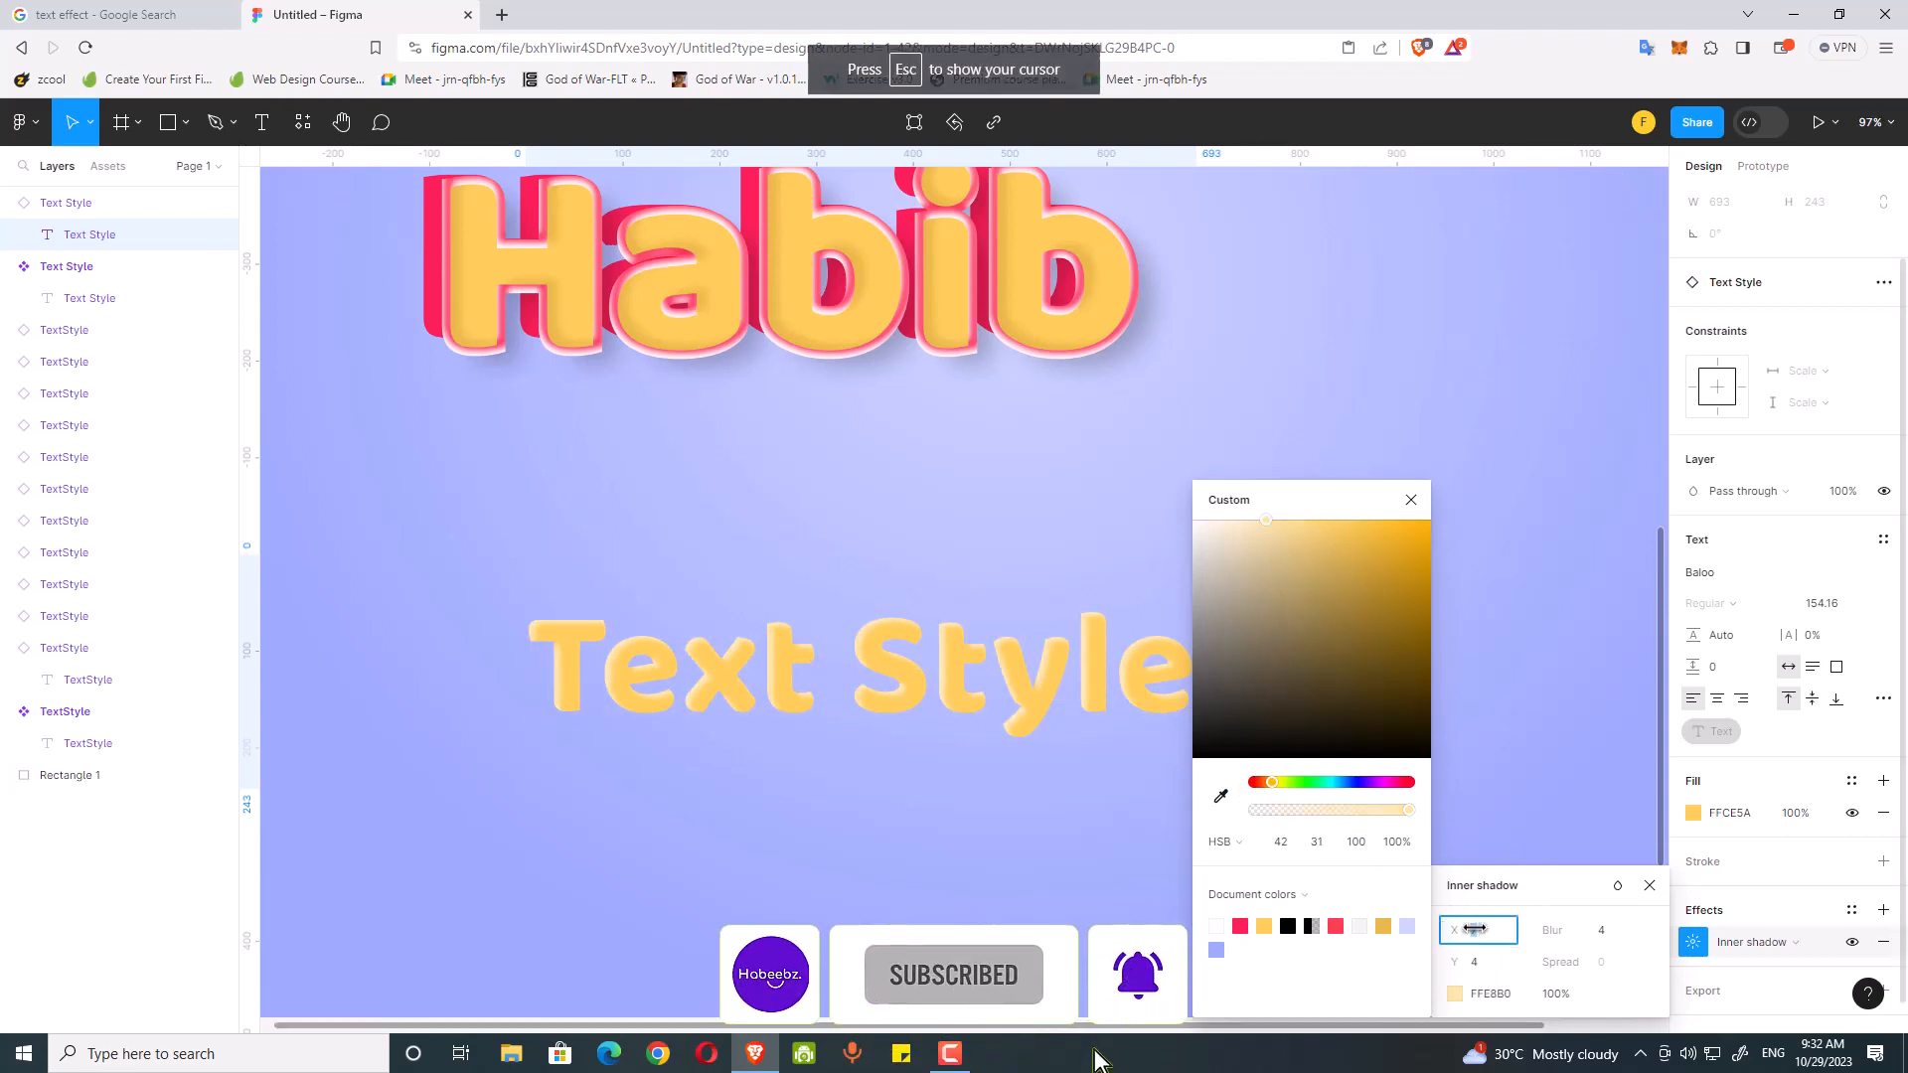
drag(1452, 968, 1442, 946)
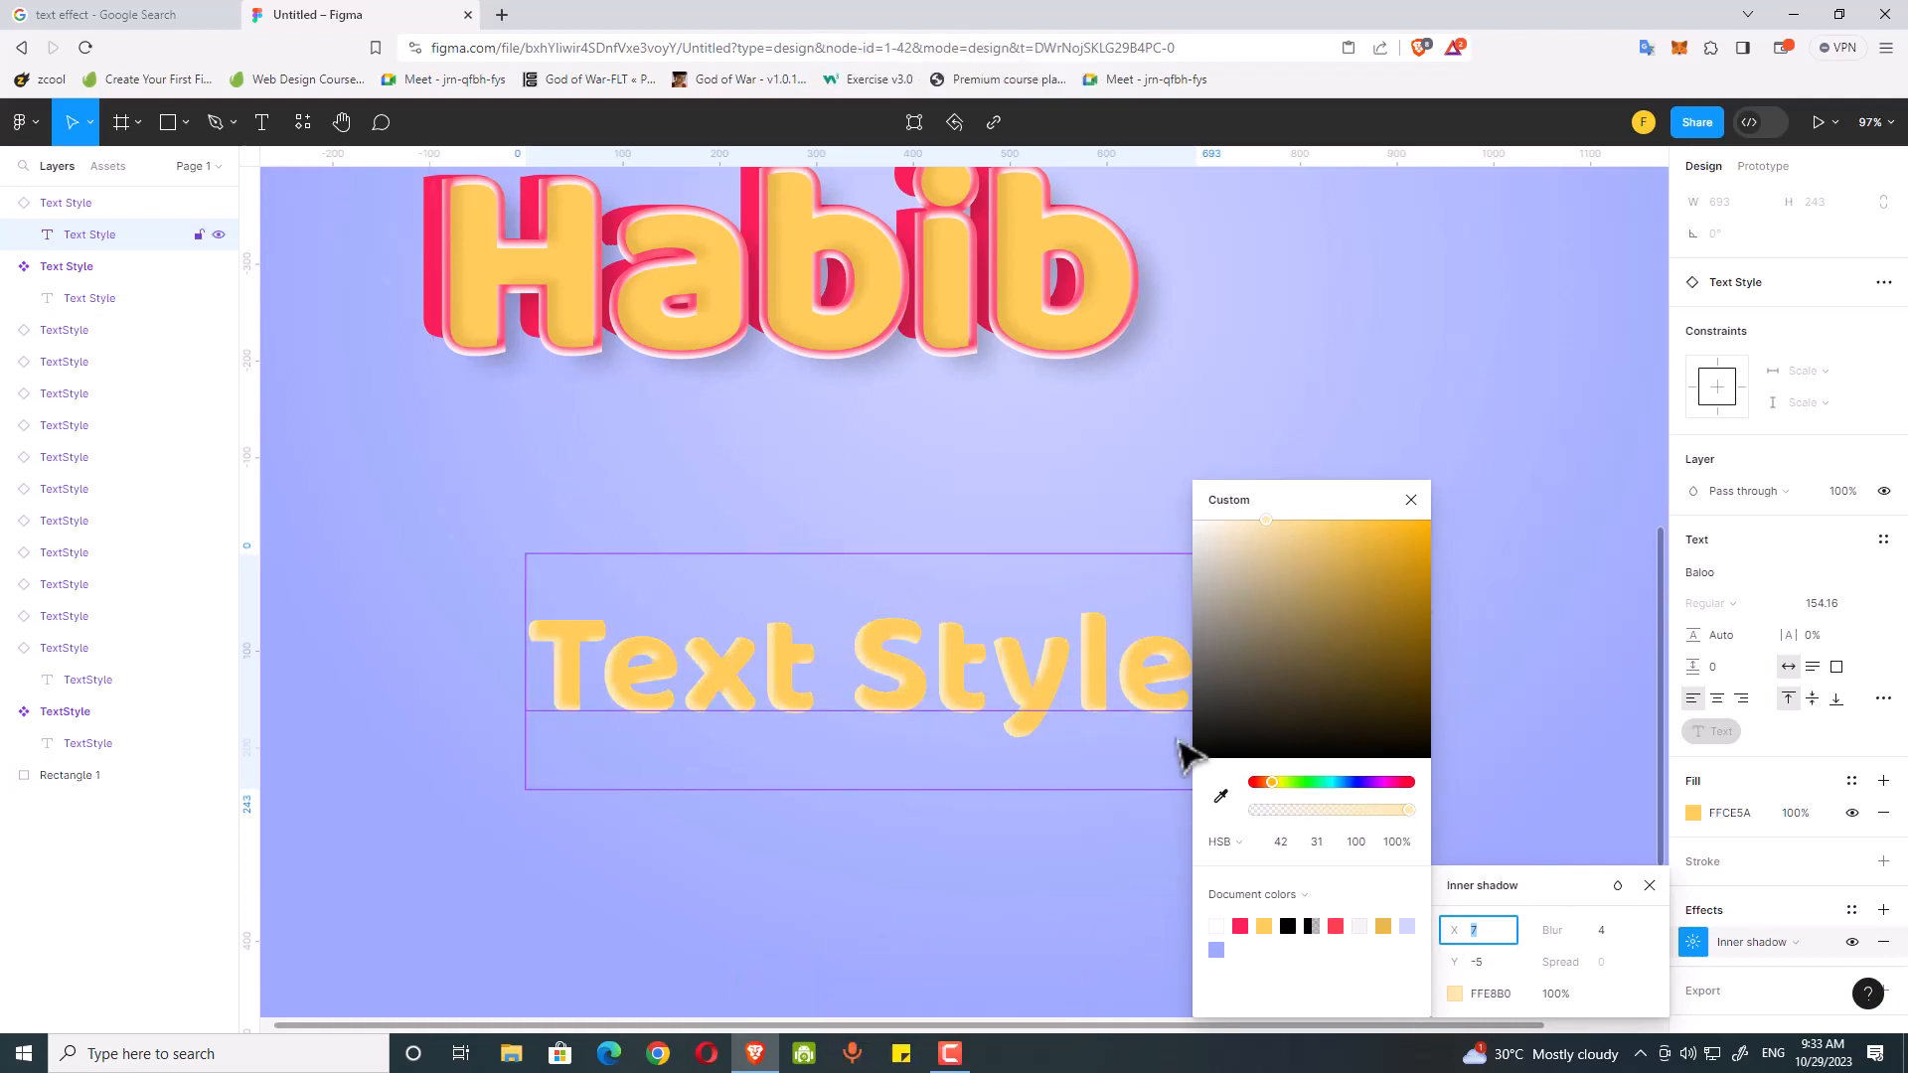
drag(1255, 514, 1301, 518)
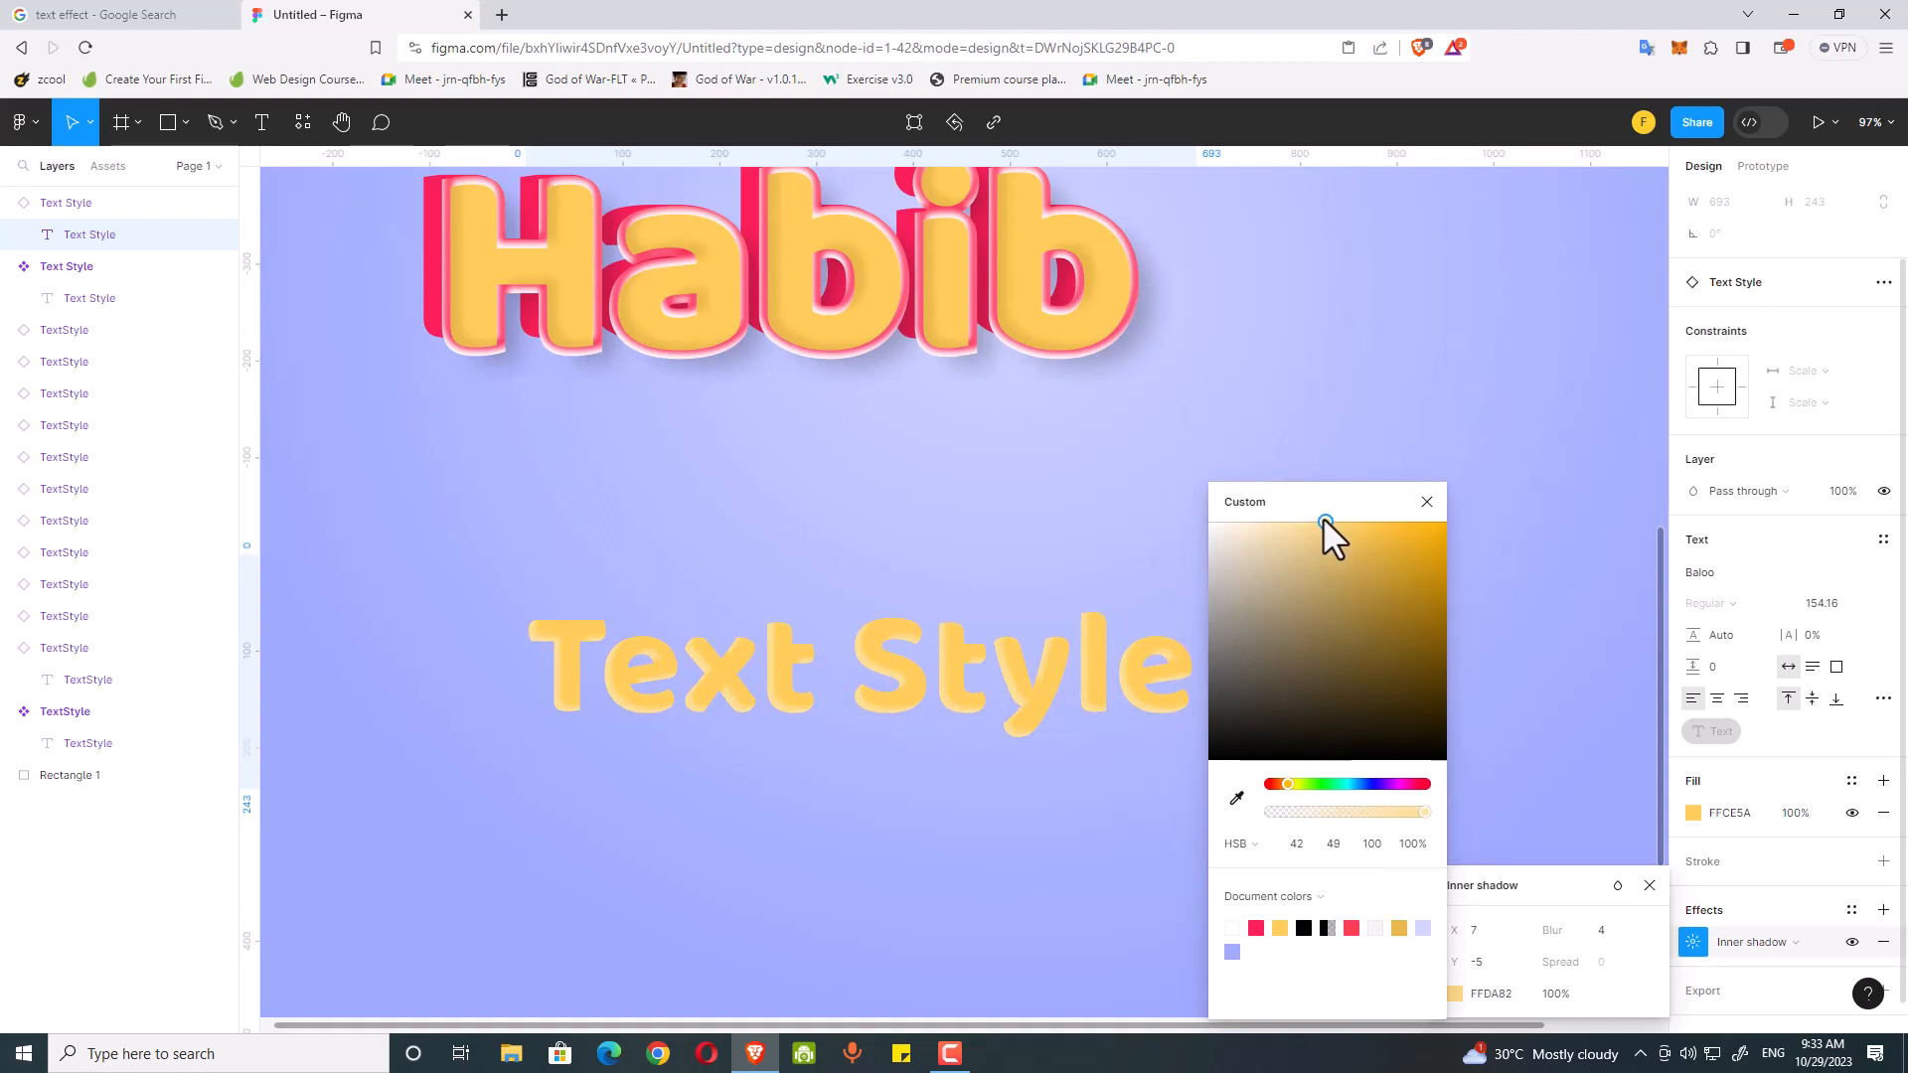
click(1424, 502)
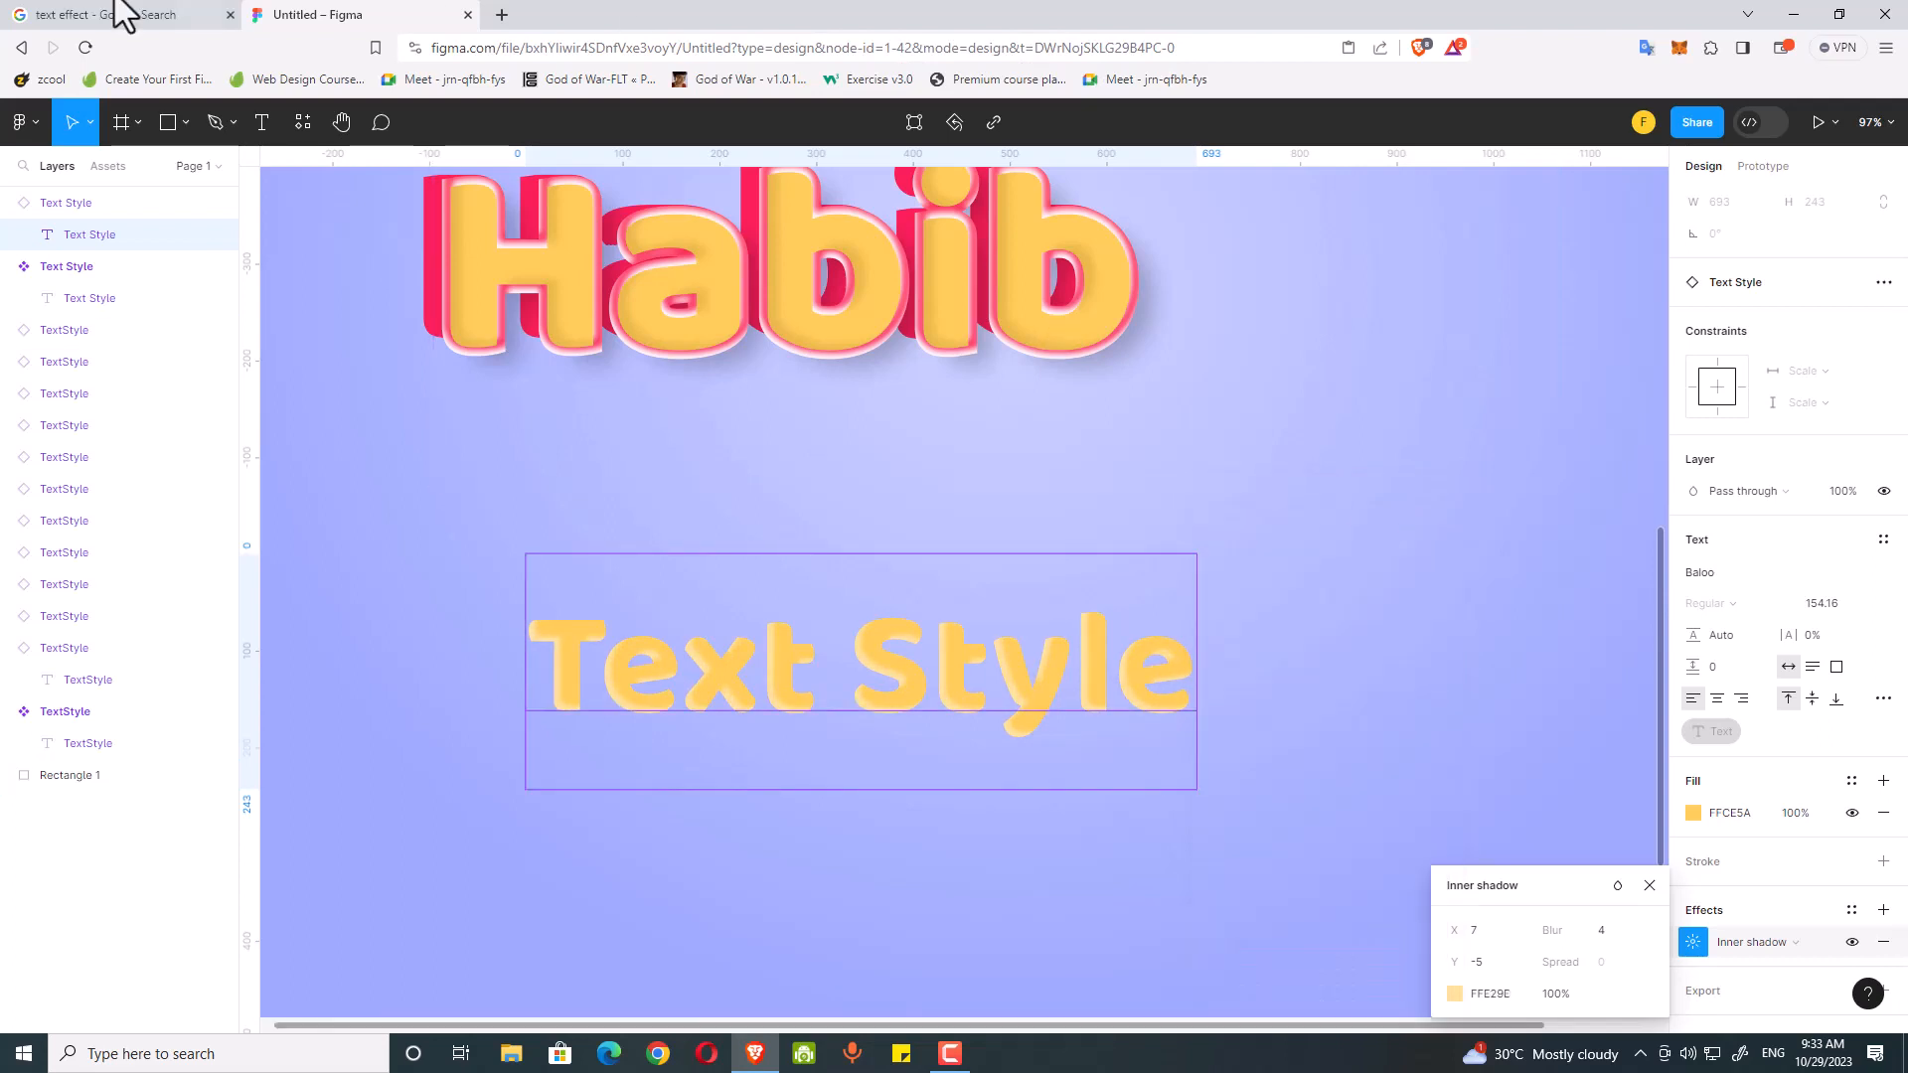
click(1648, 885)
Step: Duplicate the yellow Text Style instance in place
click(1105, 850)
drag(1028, 833, 1106, 813)
click(1073, 684)
drag(1033, 664, 1122, 656)
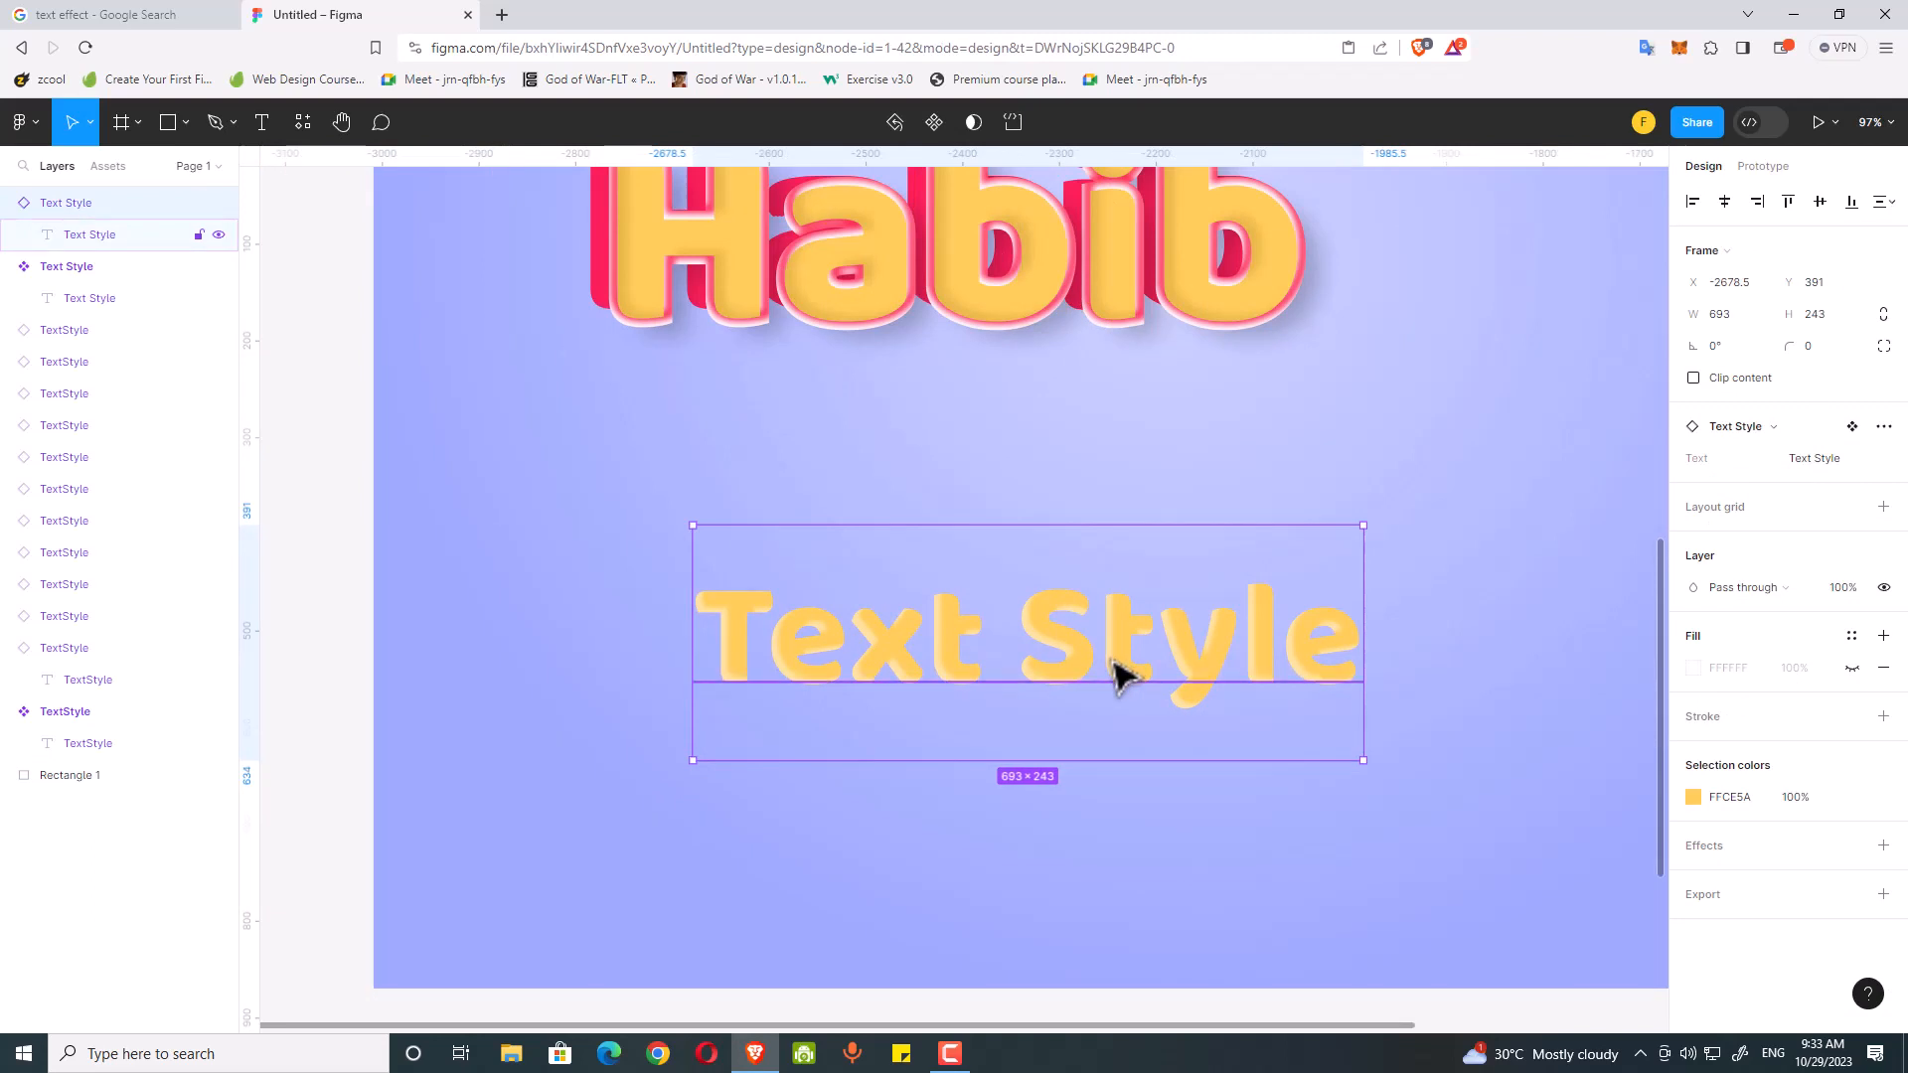
key(ctrl+d)
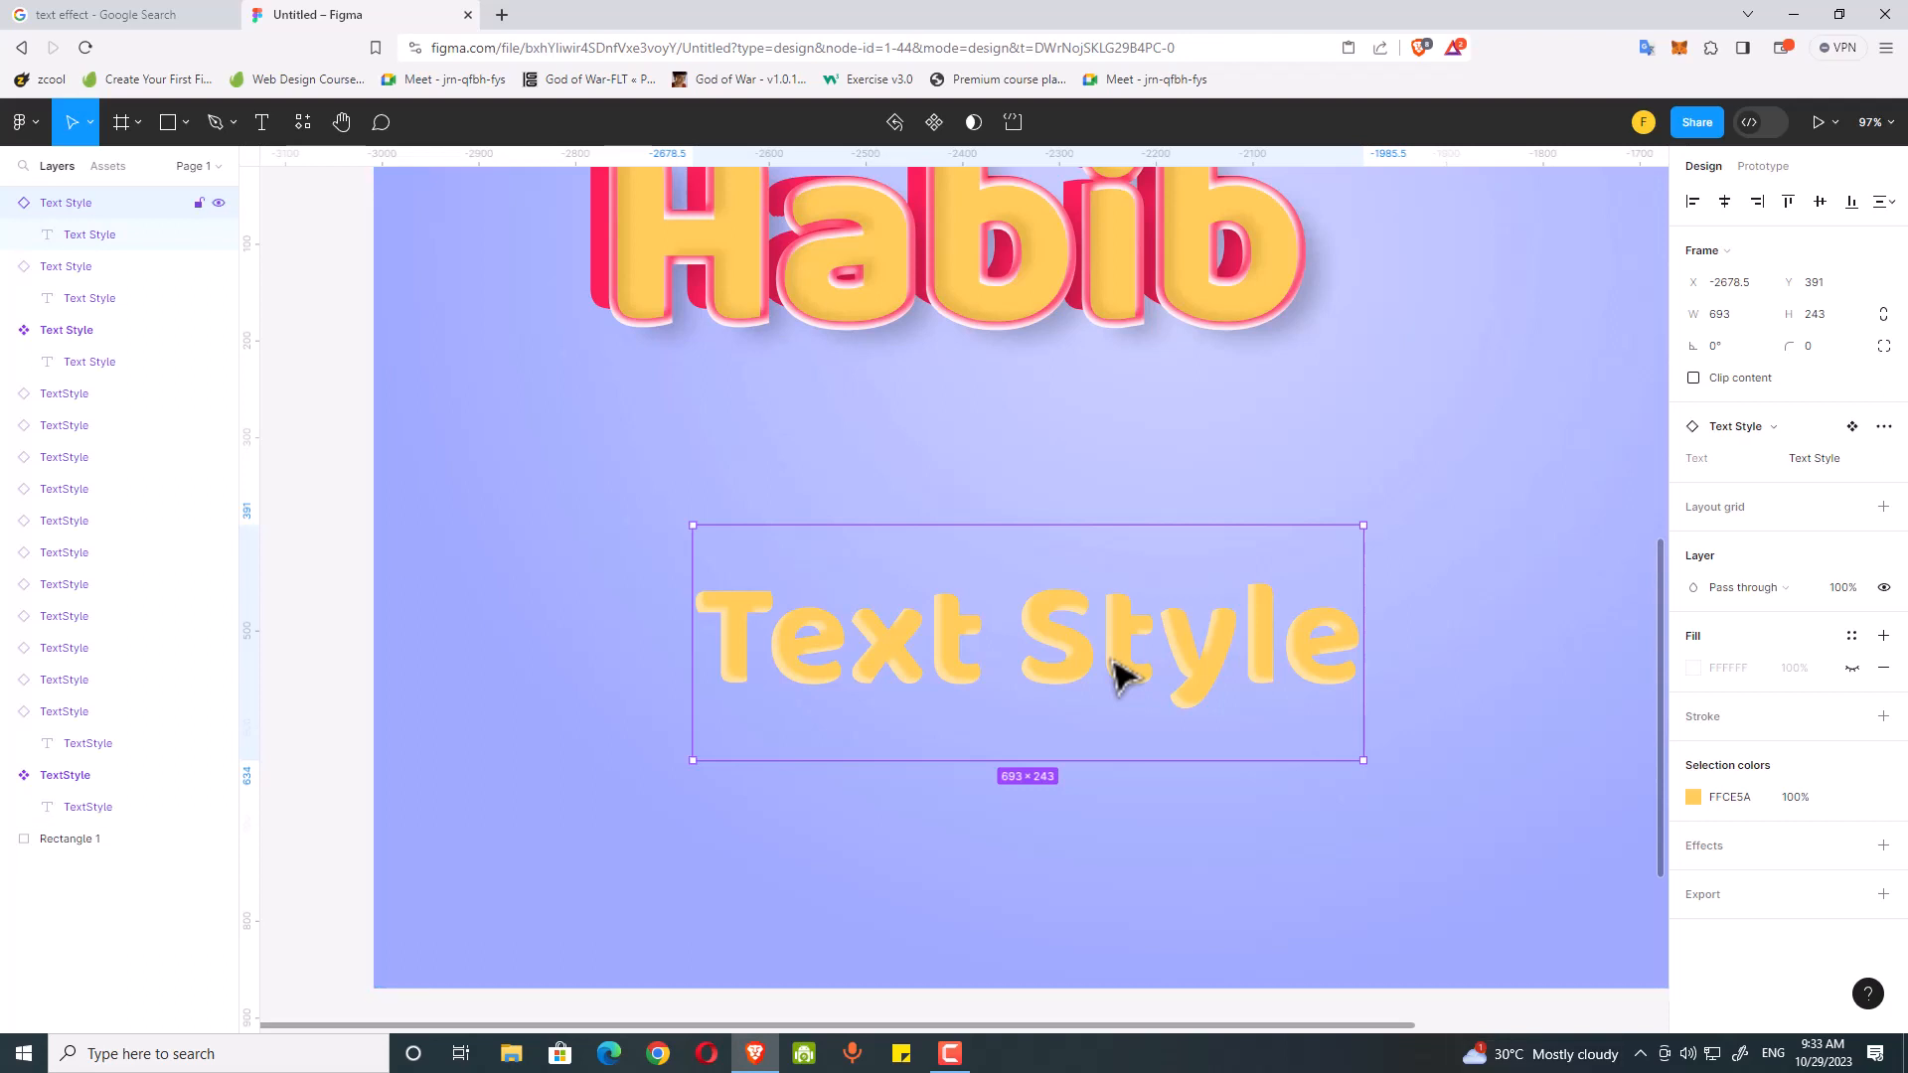
Step: Remove the fill from the duplicated instance's text and add an outside stroke to it
double_click(1115, 676)
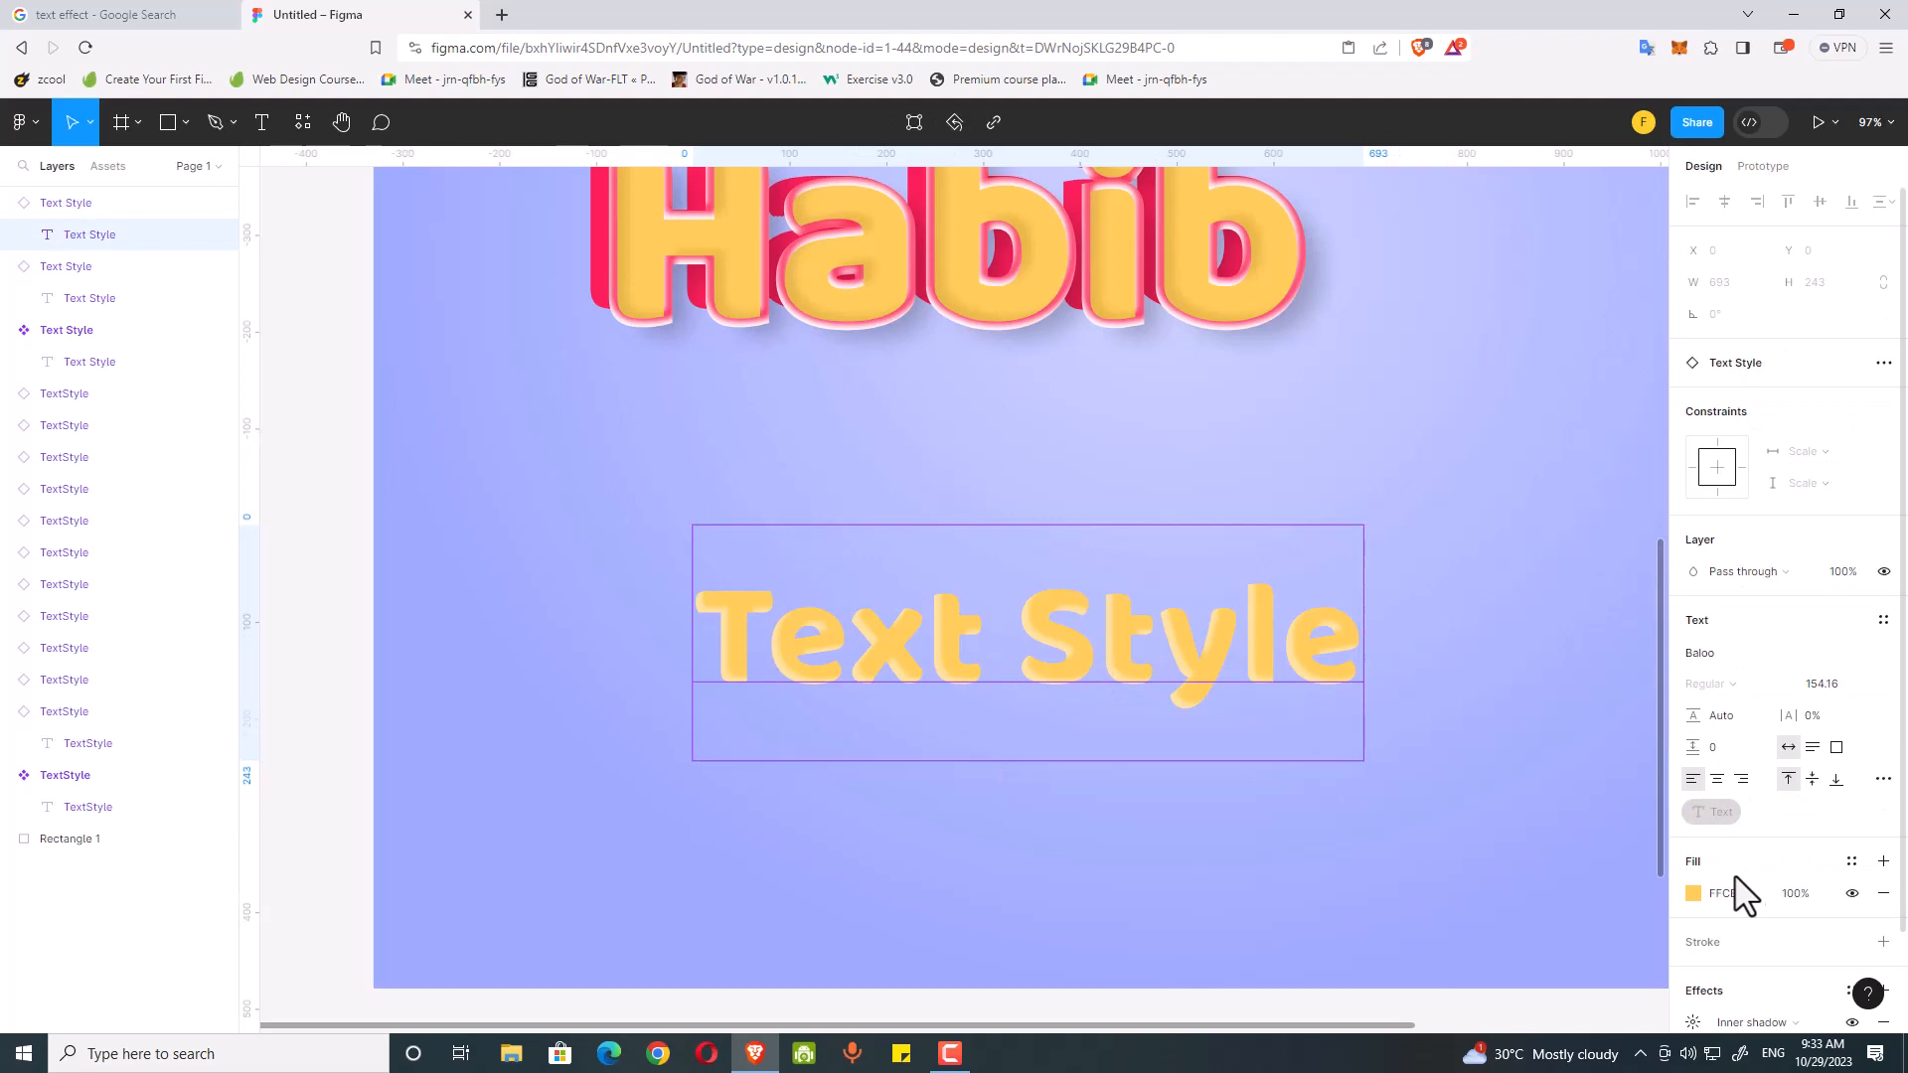
click(1882, 891)
click(1882, 910)
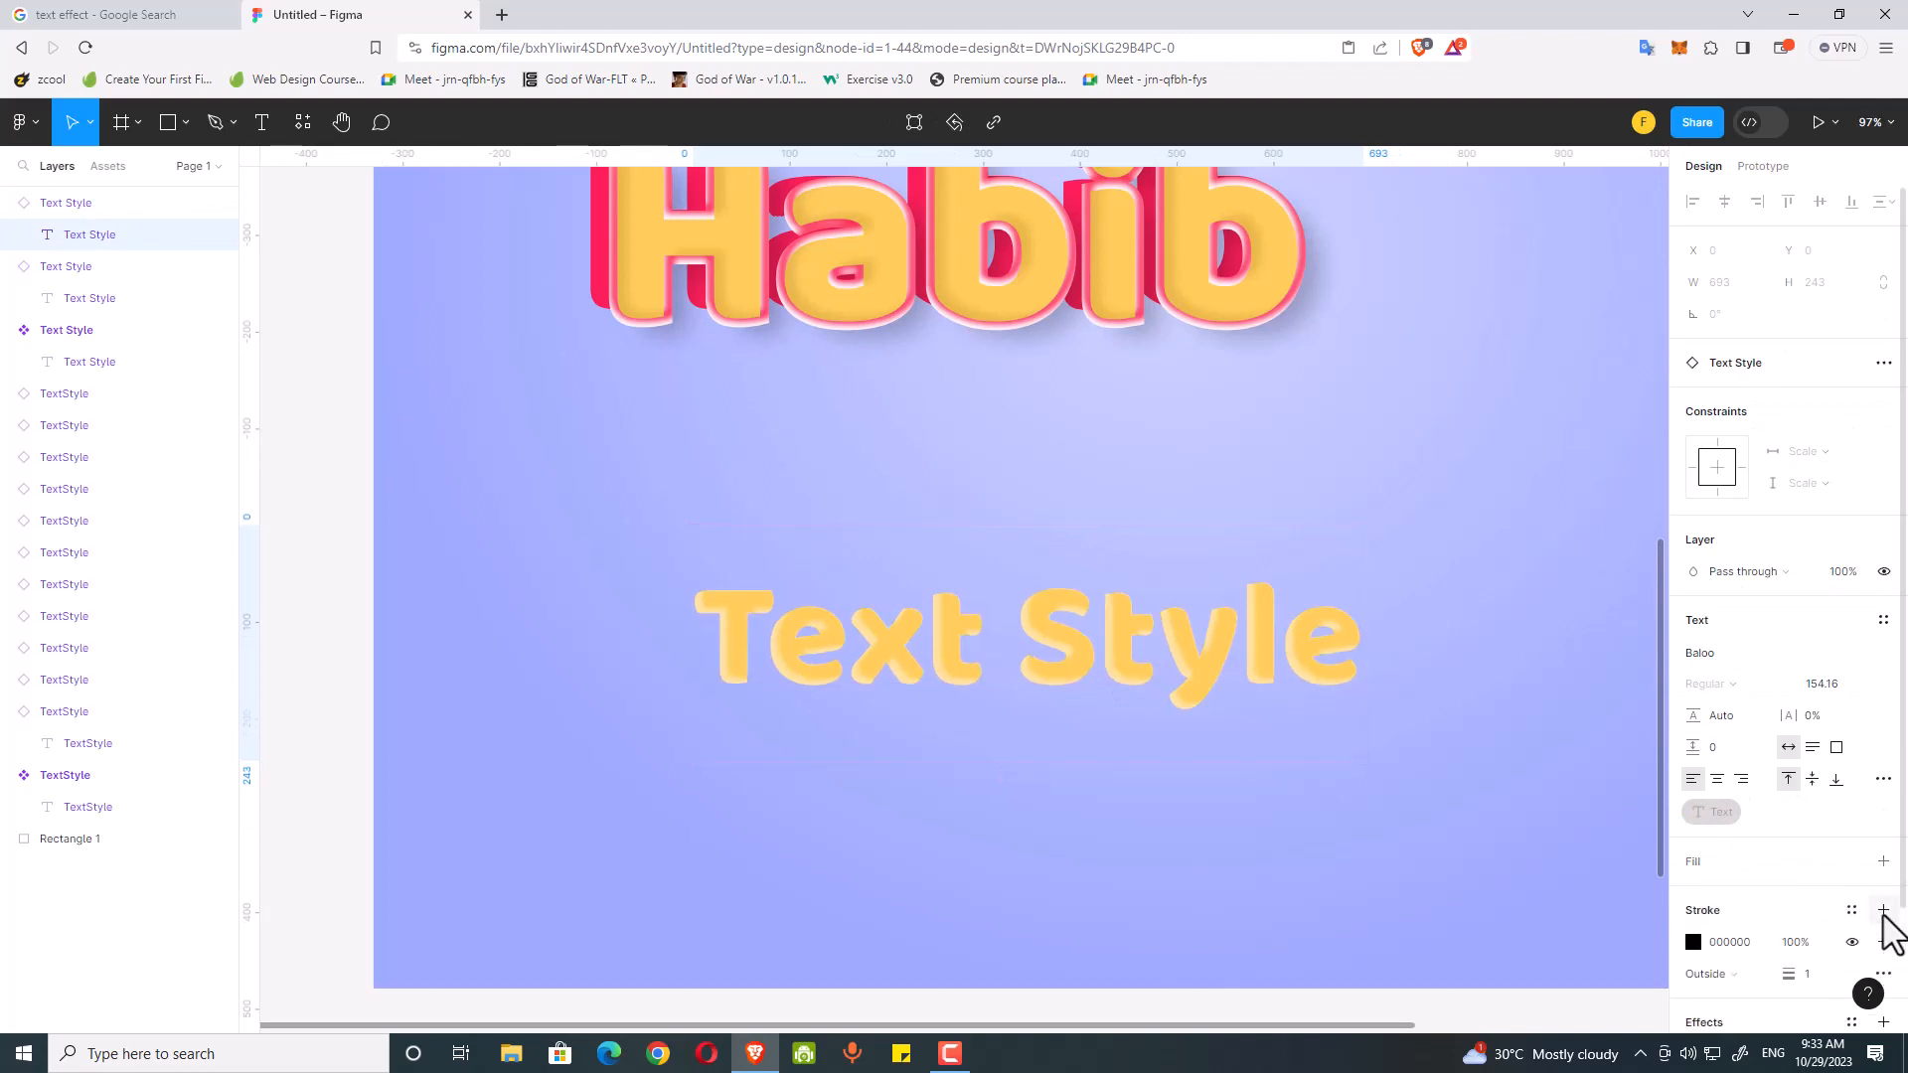
scroll(1805, 907, down, 2)
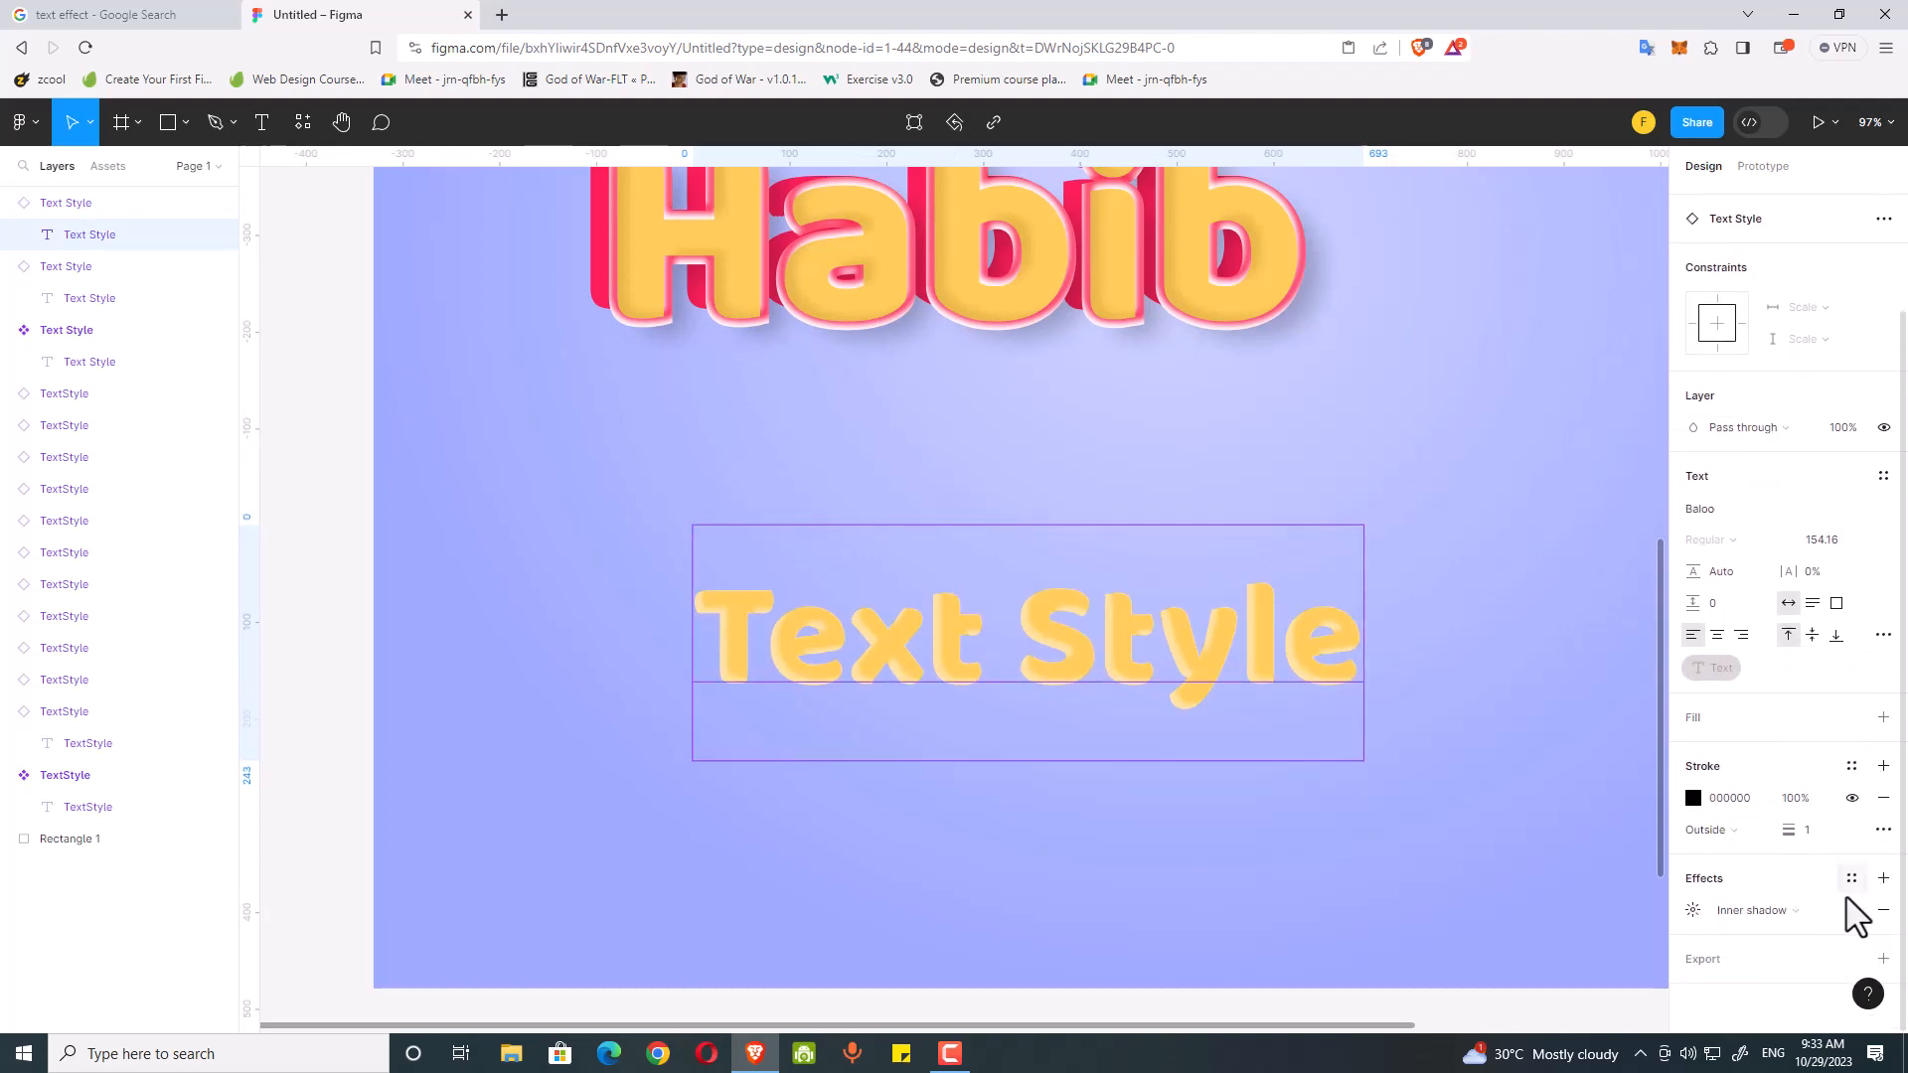
click(1701, 911)
click(1701, 910)
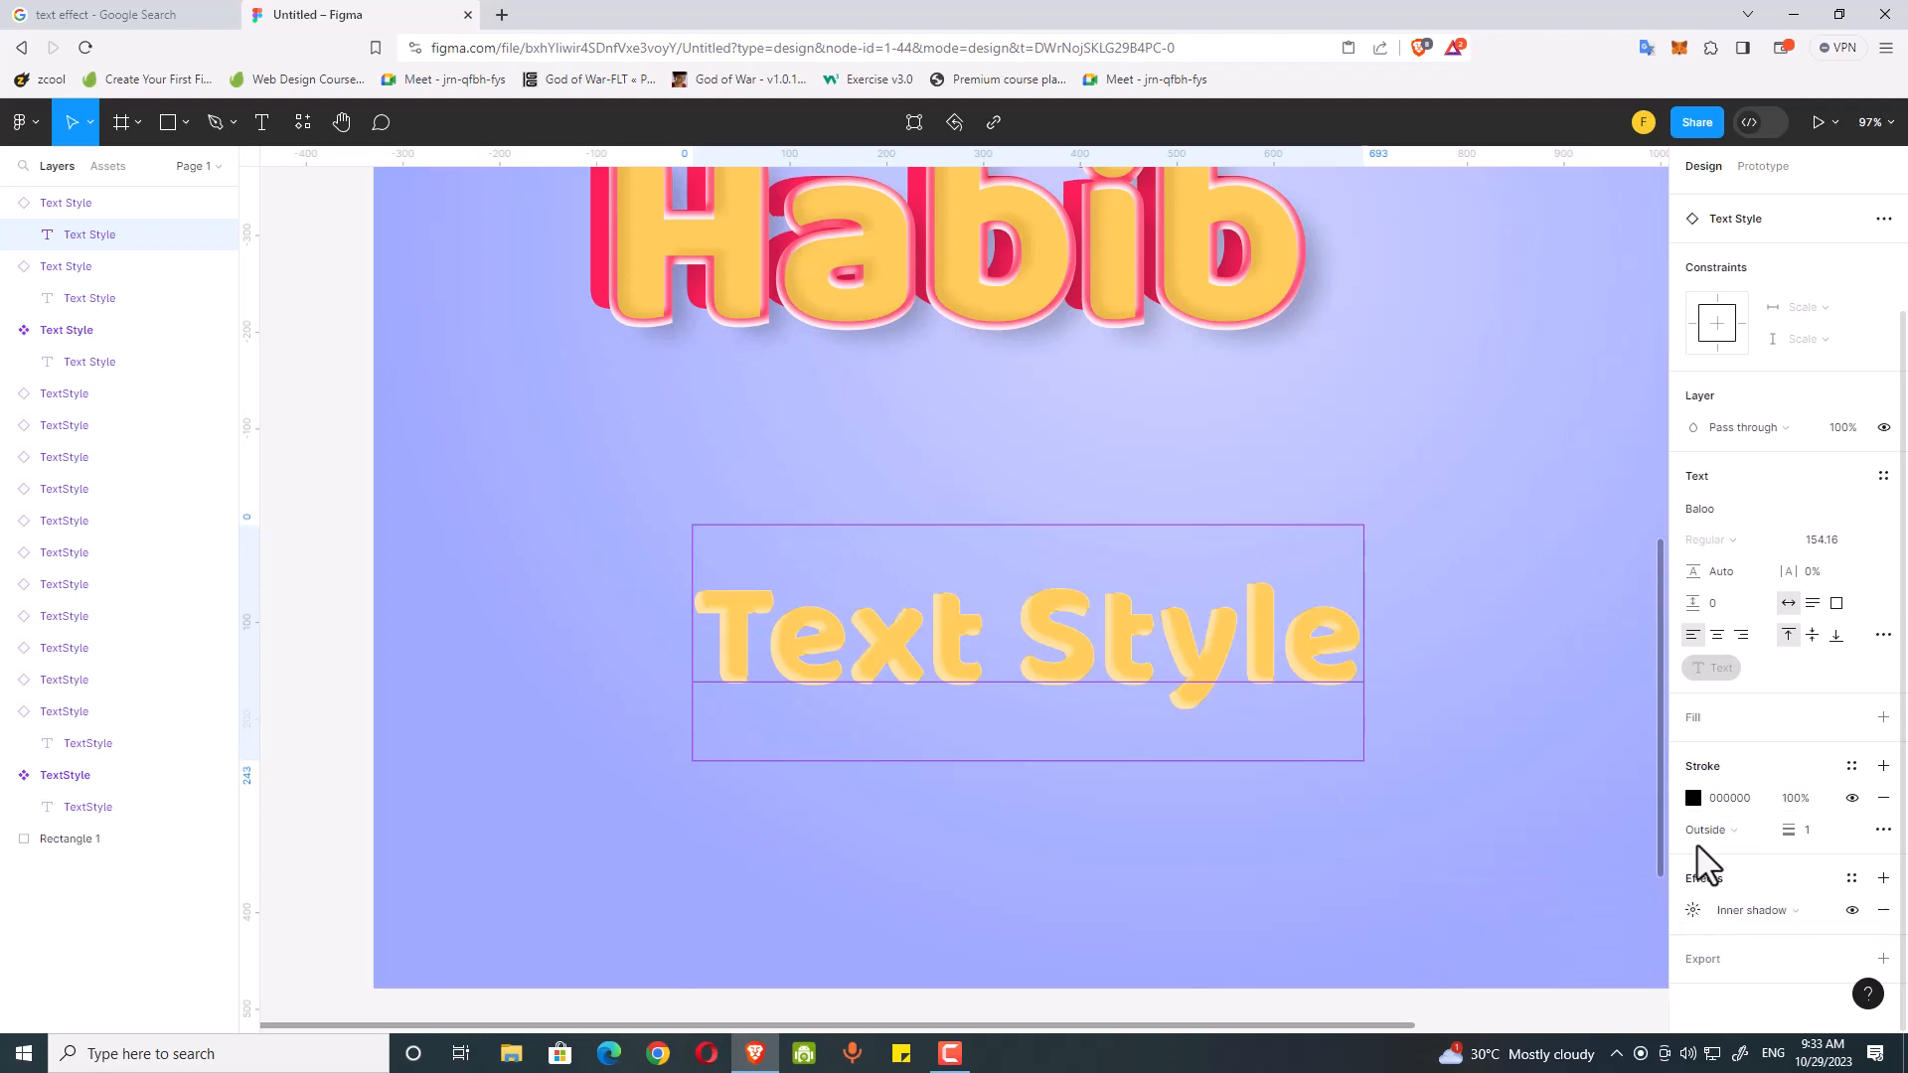
Step: Set the text's stroke to pinkish red FB1F59 with a width of 5
click(1693, 798)
click(1645, 526)
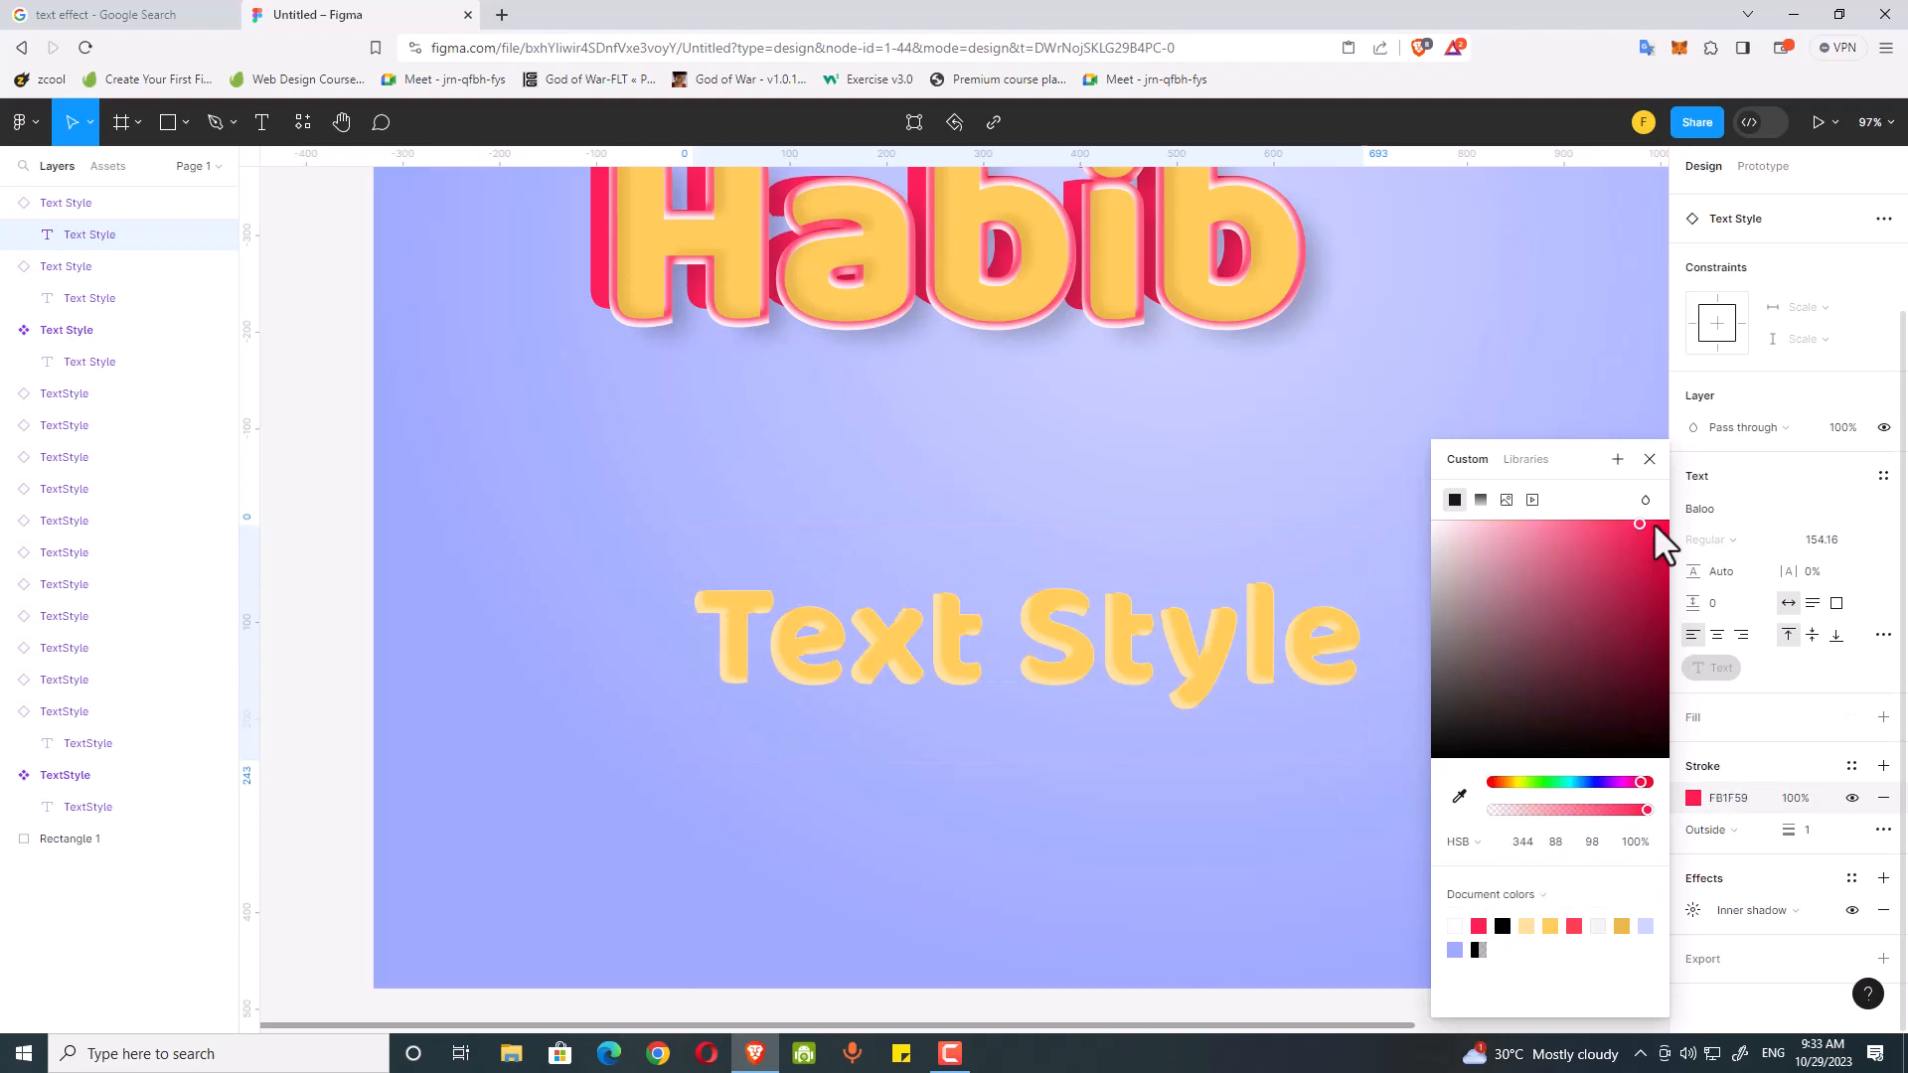
click(1649, 459)
drag(1786, 828, 1788, 828)
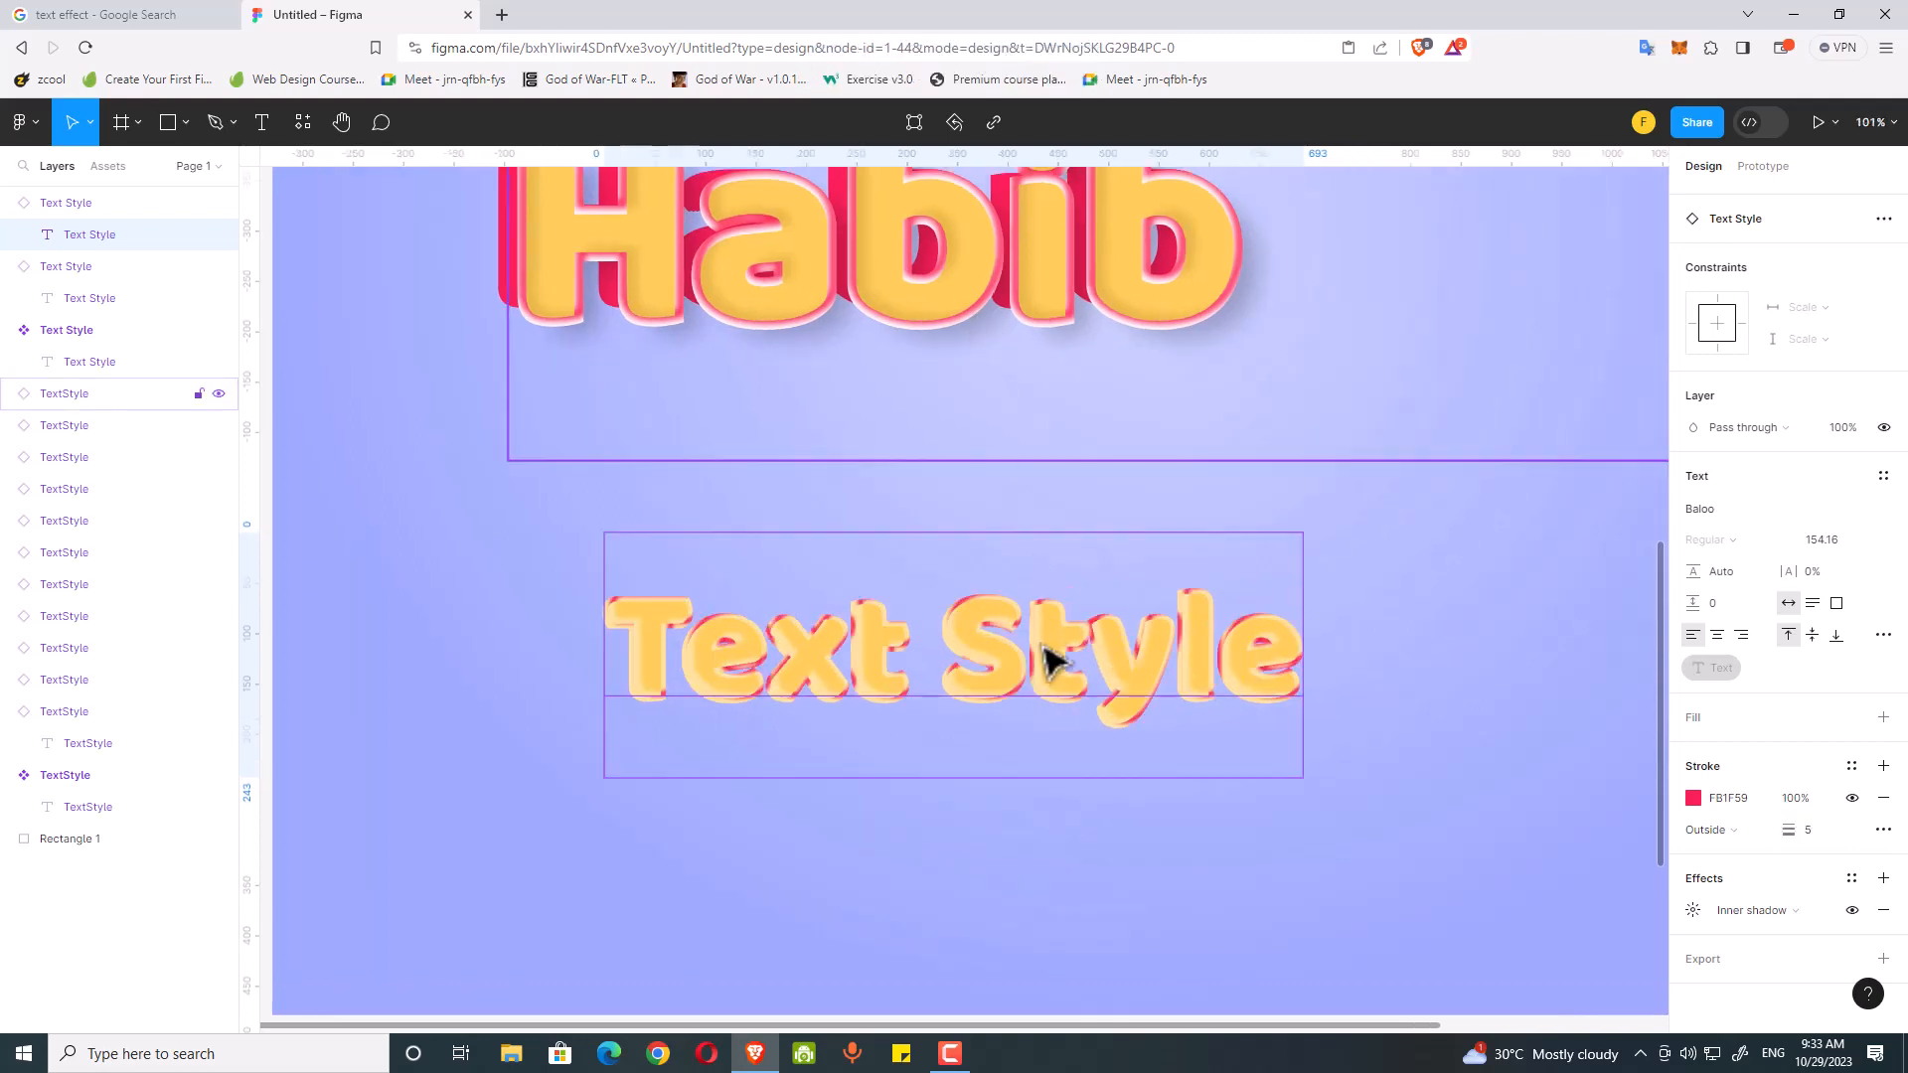
Step: Change the outlined text's inner shadow colour to near-white FFFAEF
scroll(1041, 646, up, 2)
click(1694, 910)
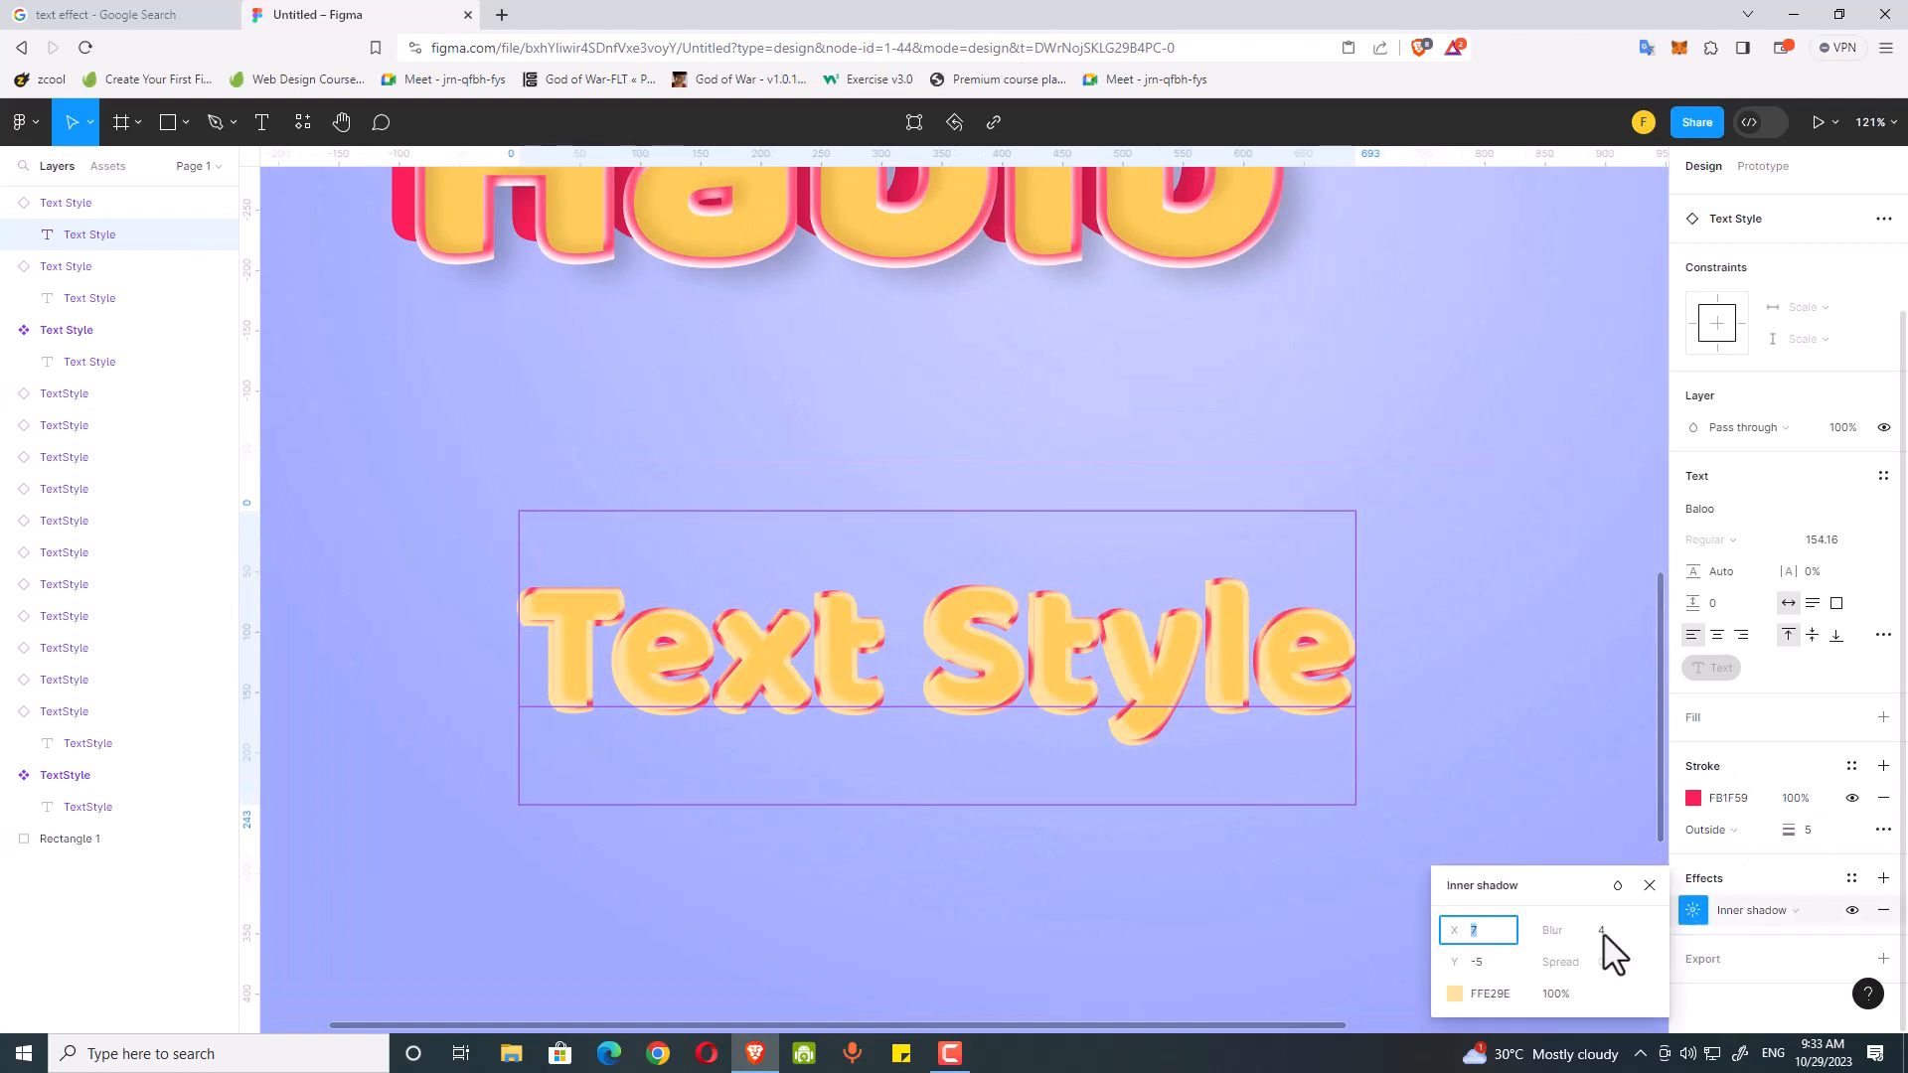
click(1459, 993)
click(1214, 520)
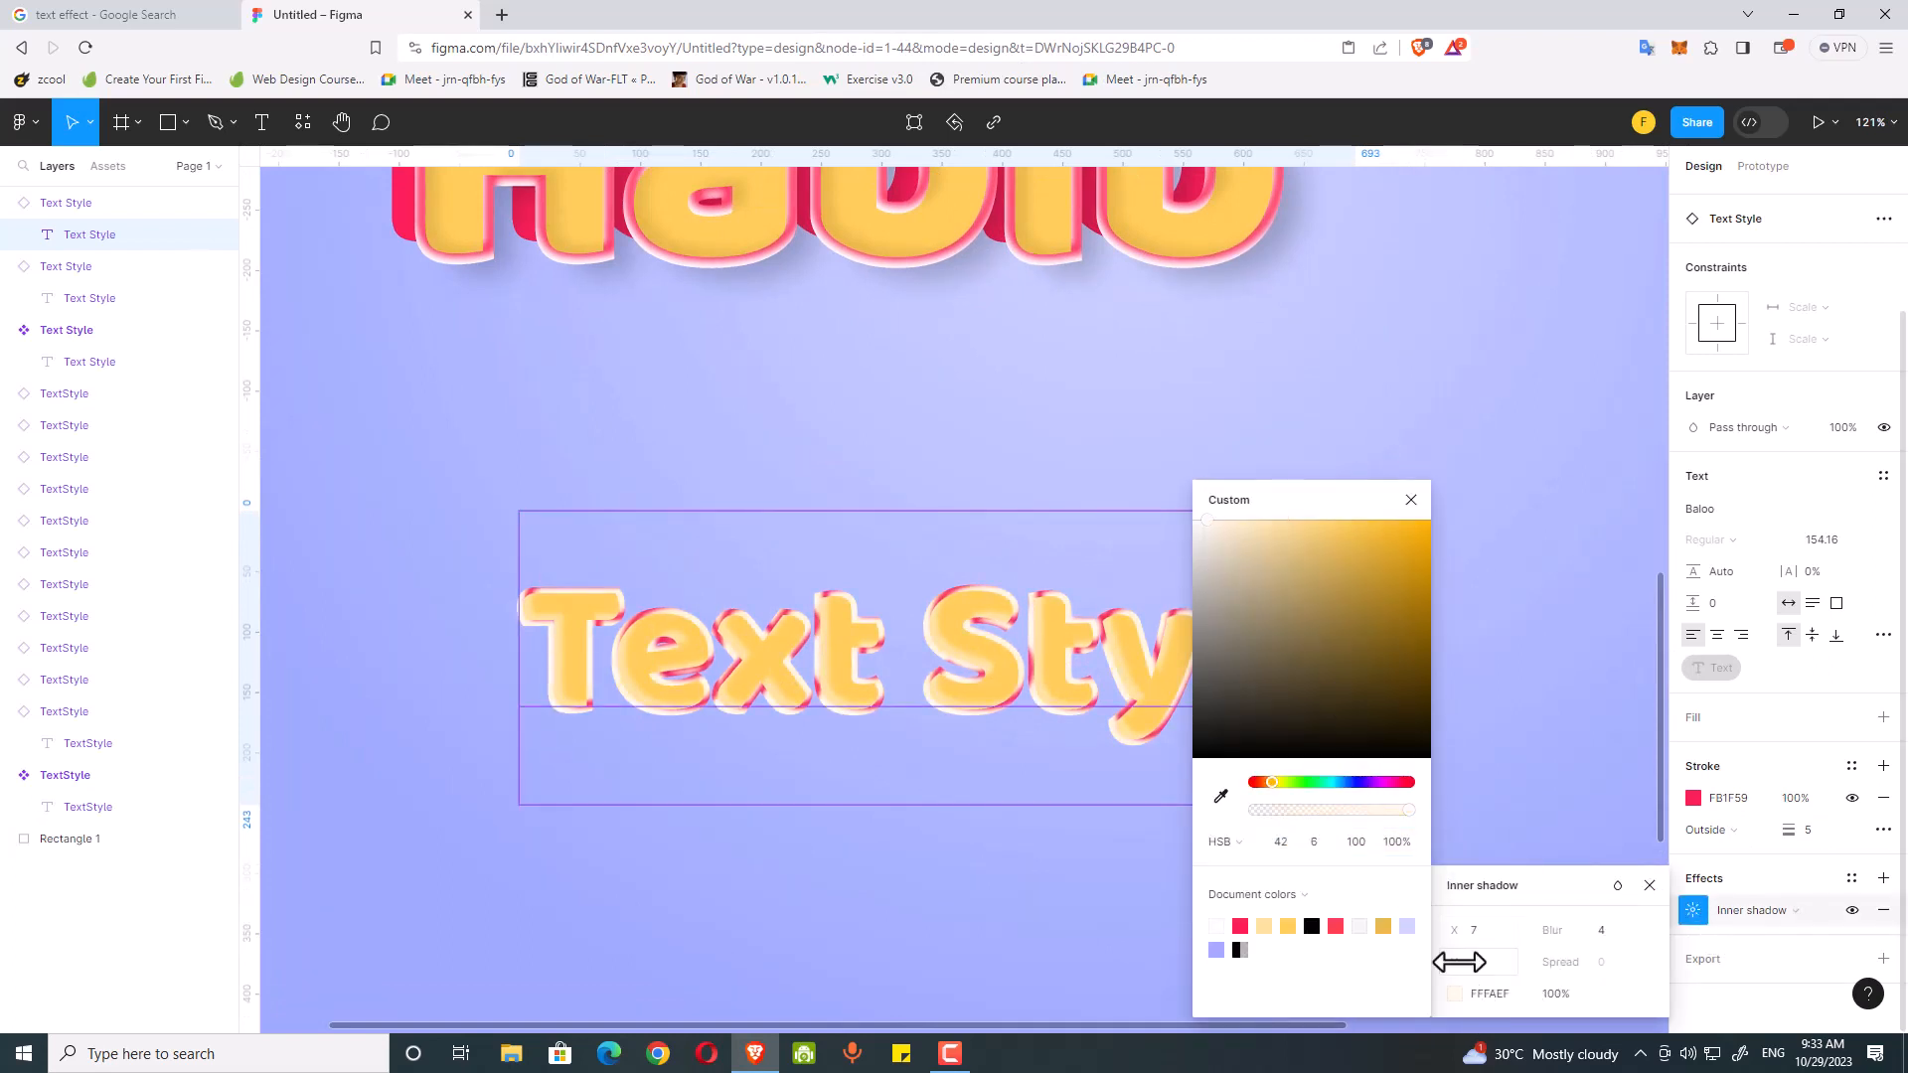
Step: Set the outlined text's inner shadow to blur 3 and X offset 1
drag(1551, 932, 1539, 929)
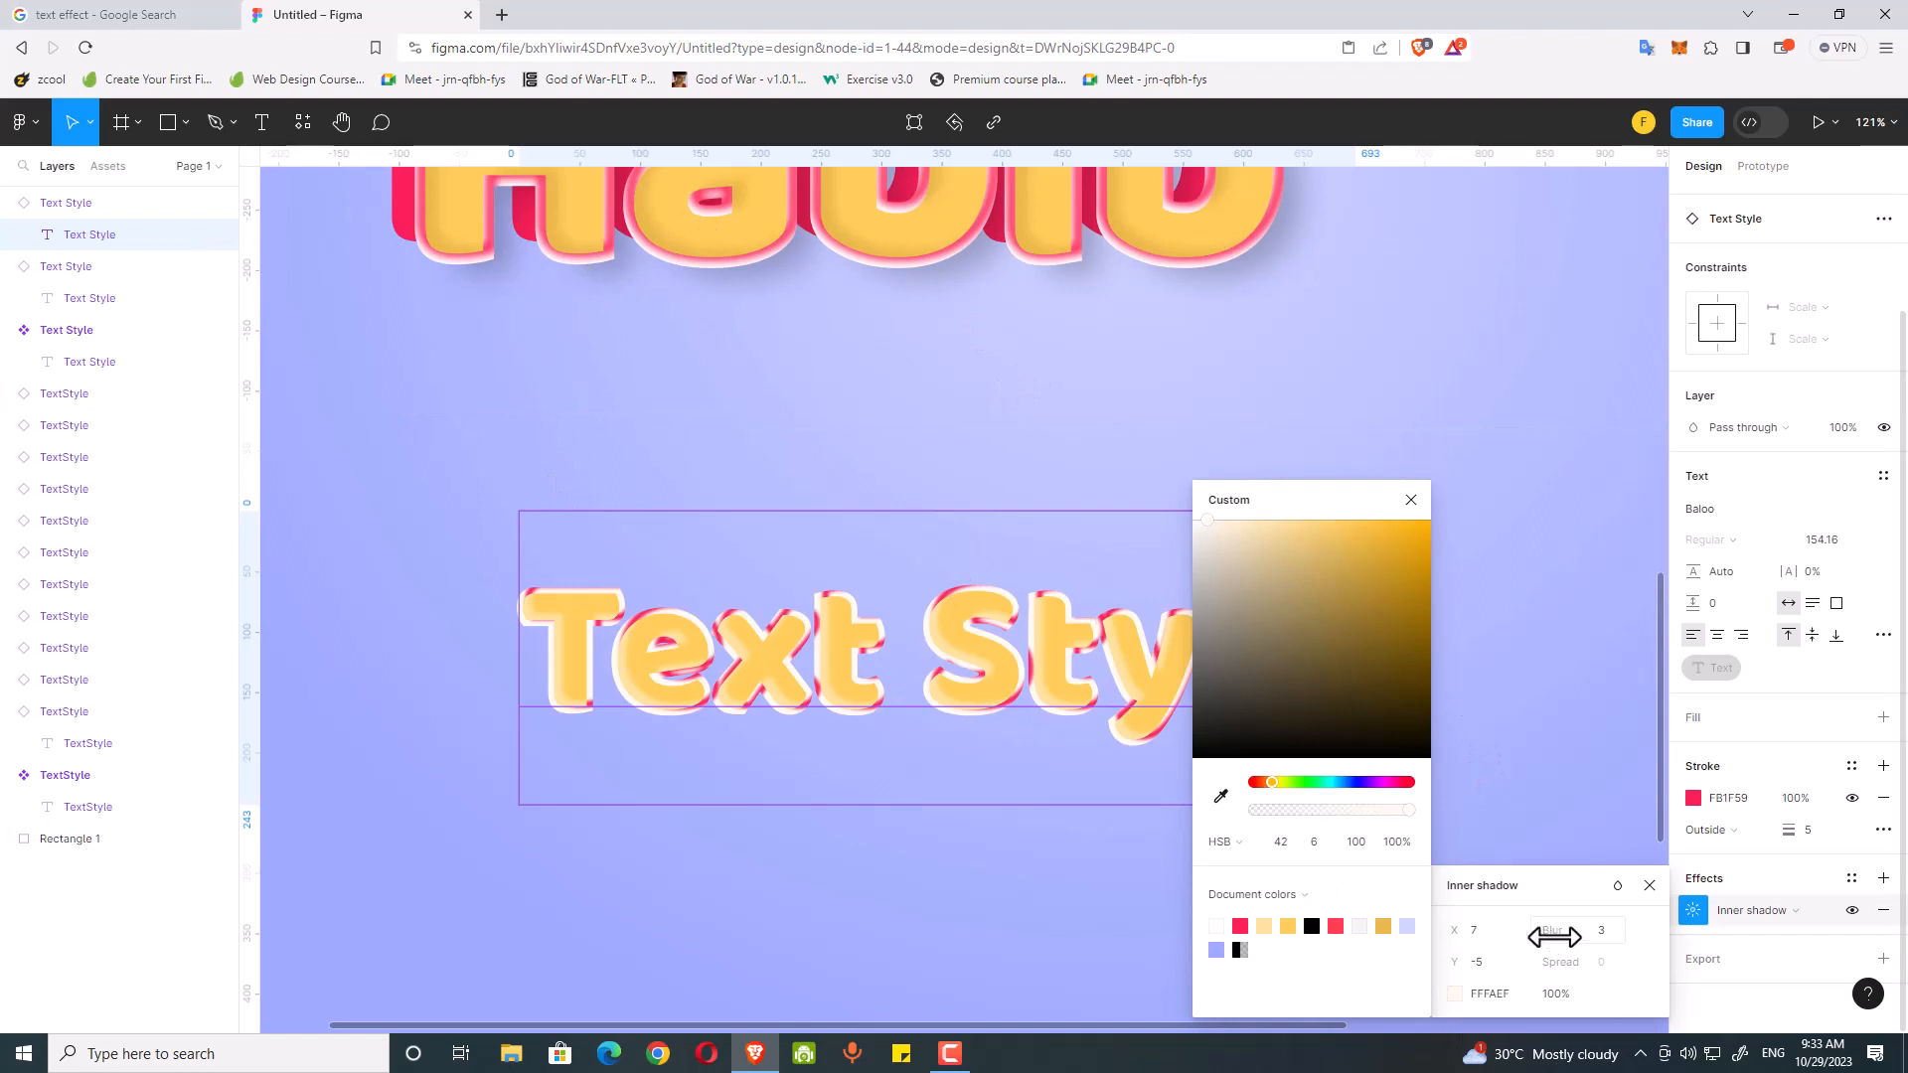
drag(1551, 935, 1538, 935)
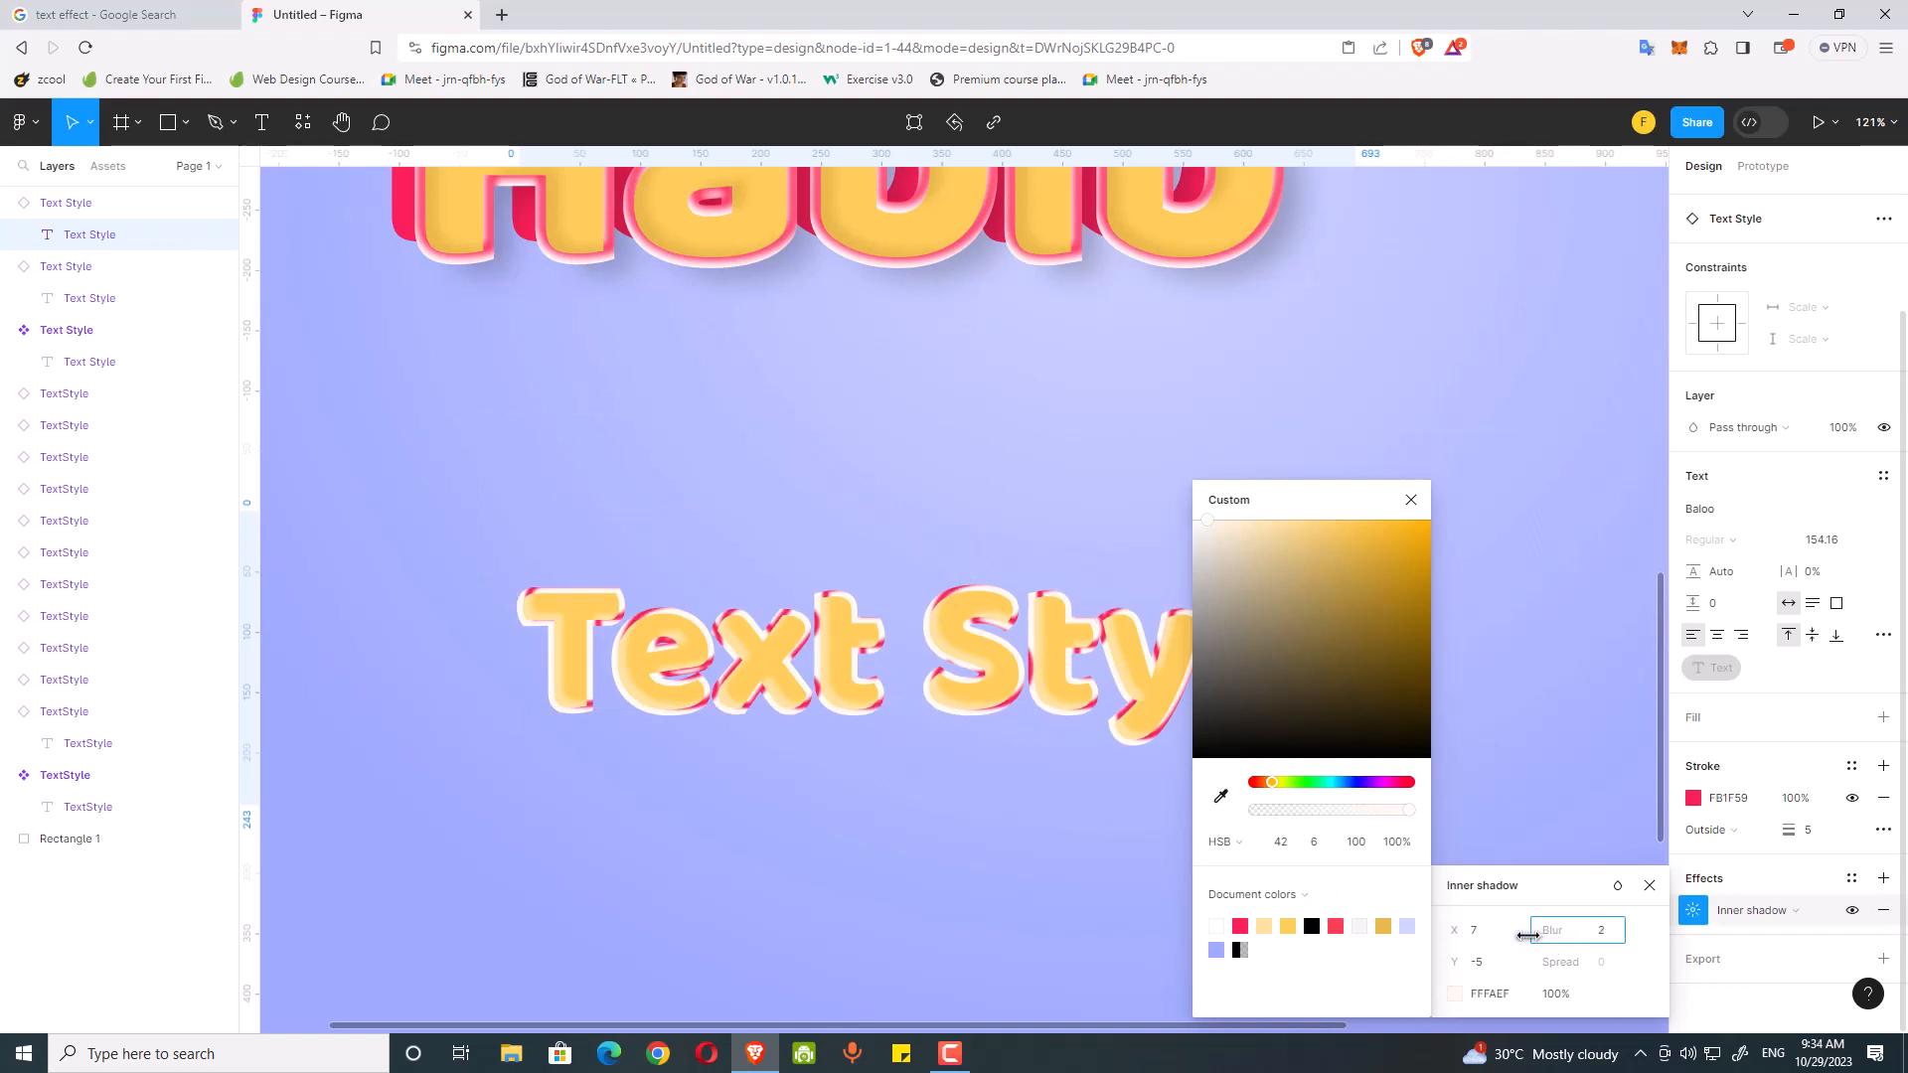
drag(1539, 932, 1579, 930)
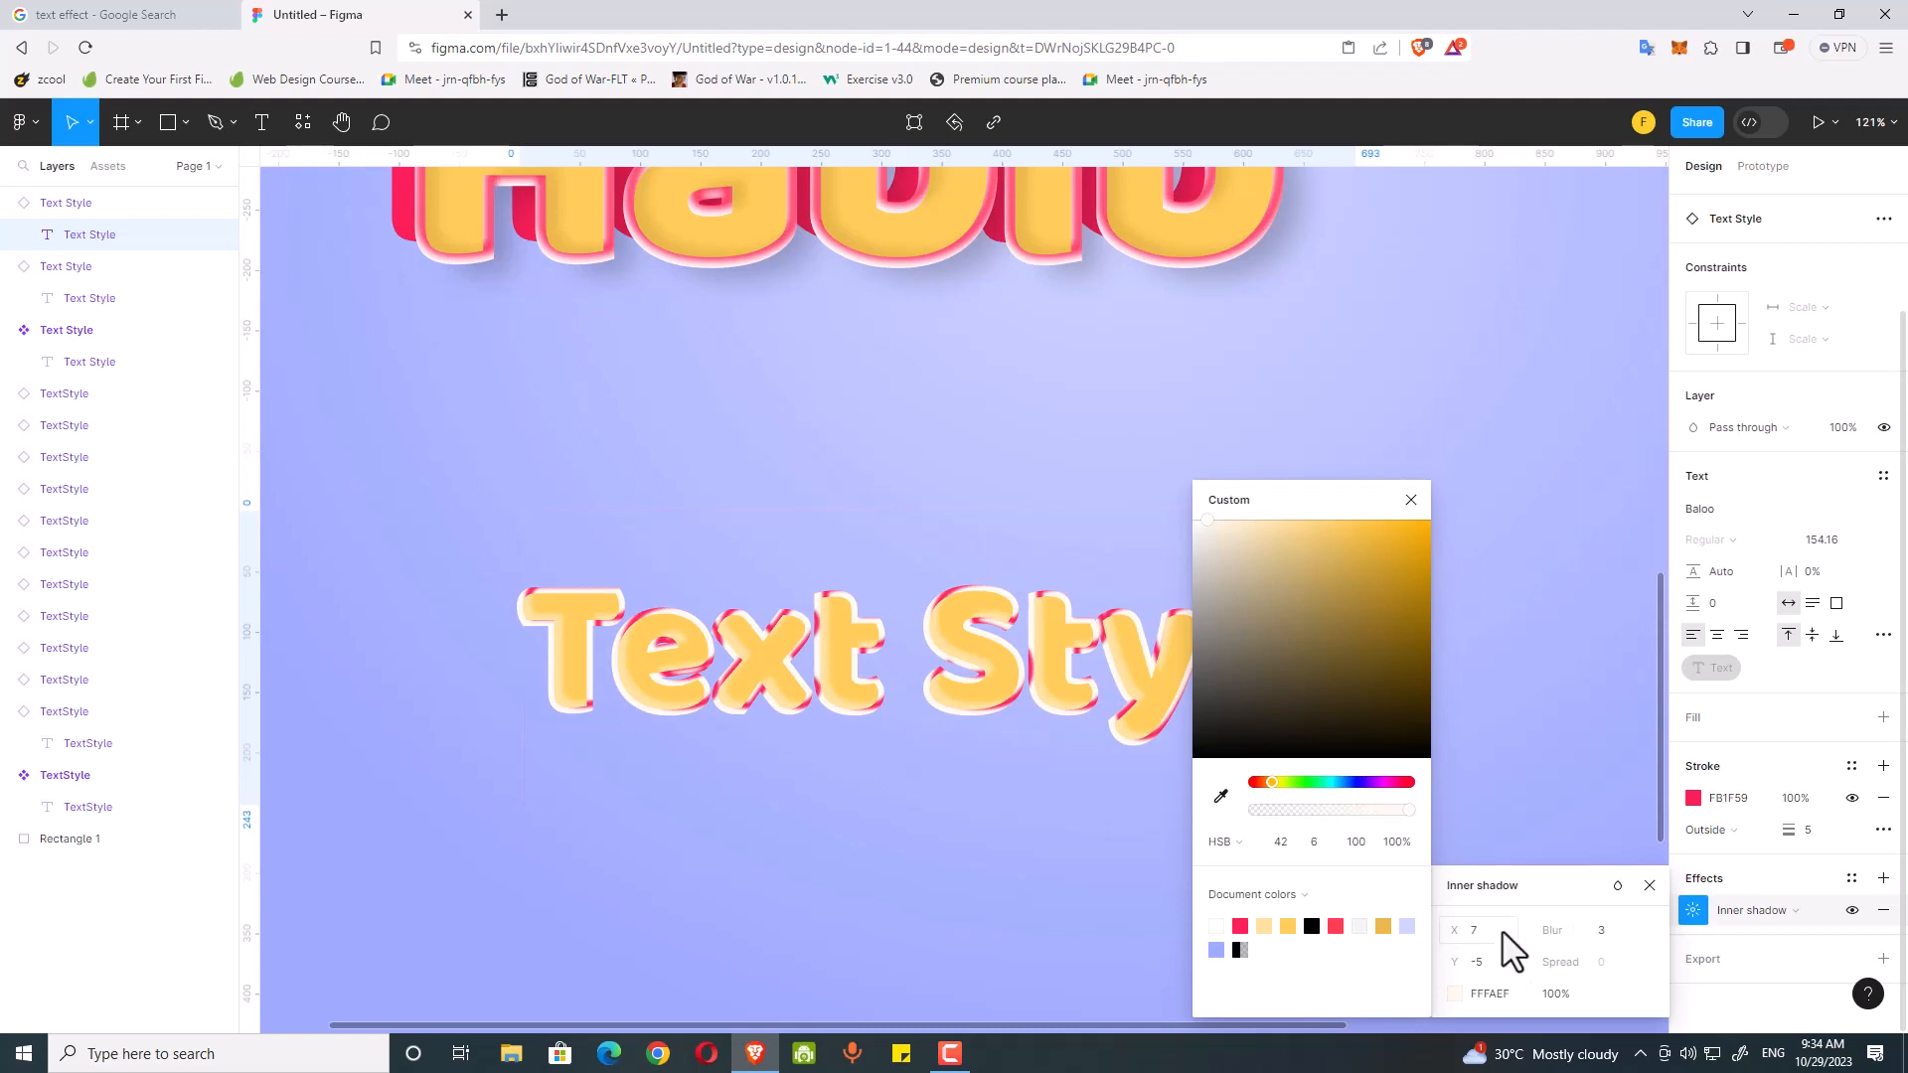
drag(1400, 945, 1443, 936)
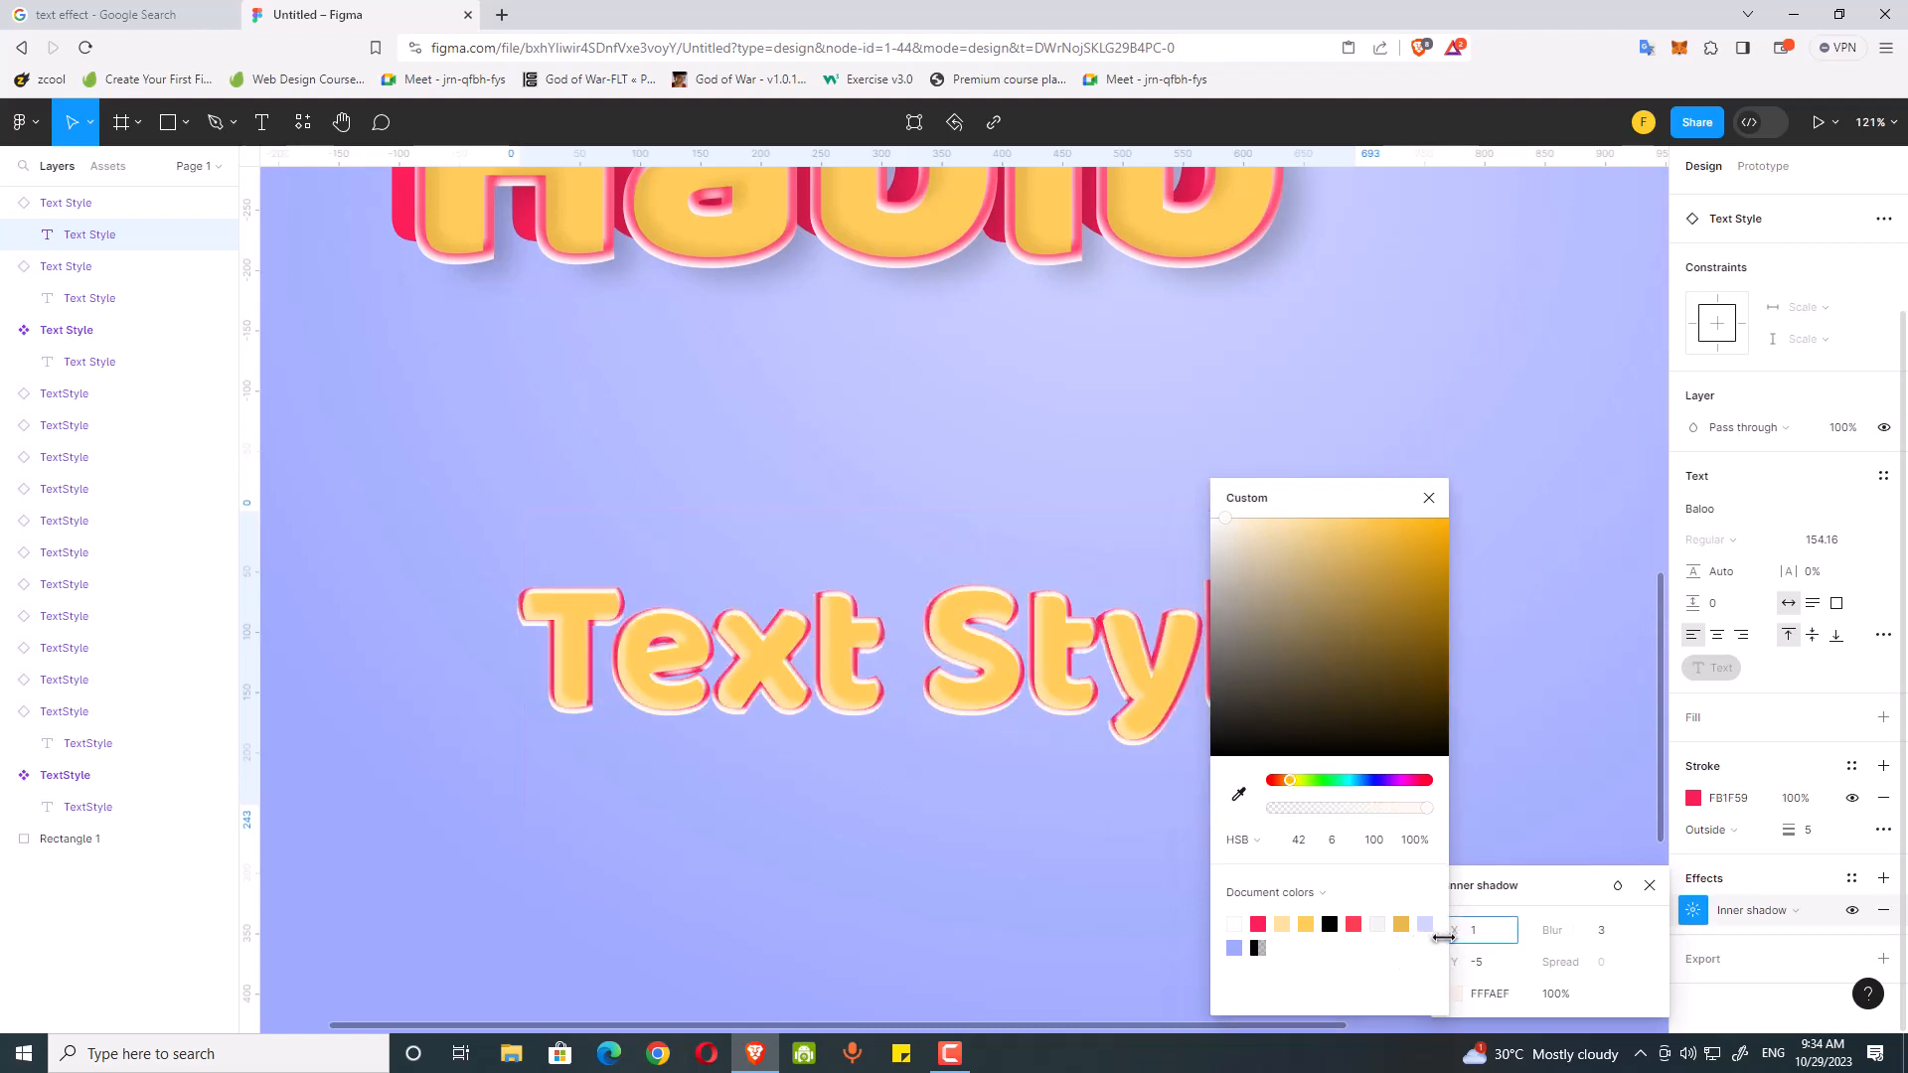
click(1429, 499)
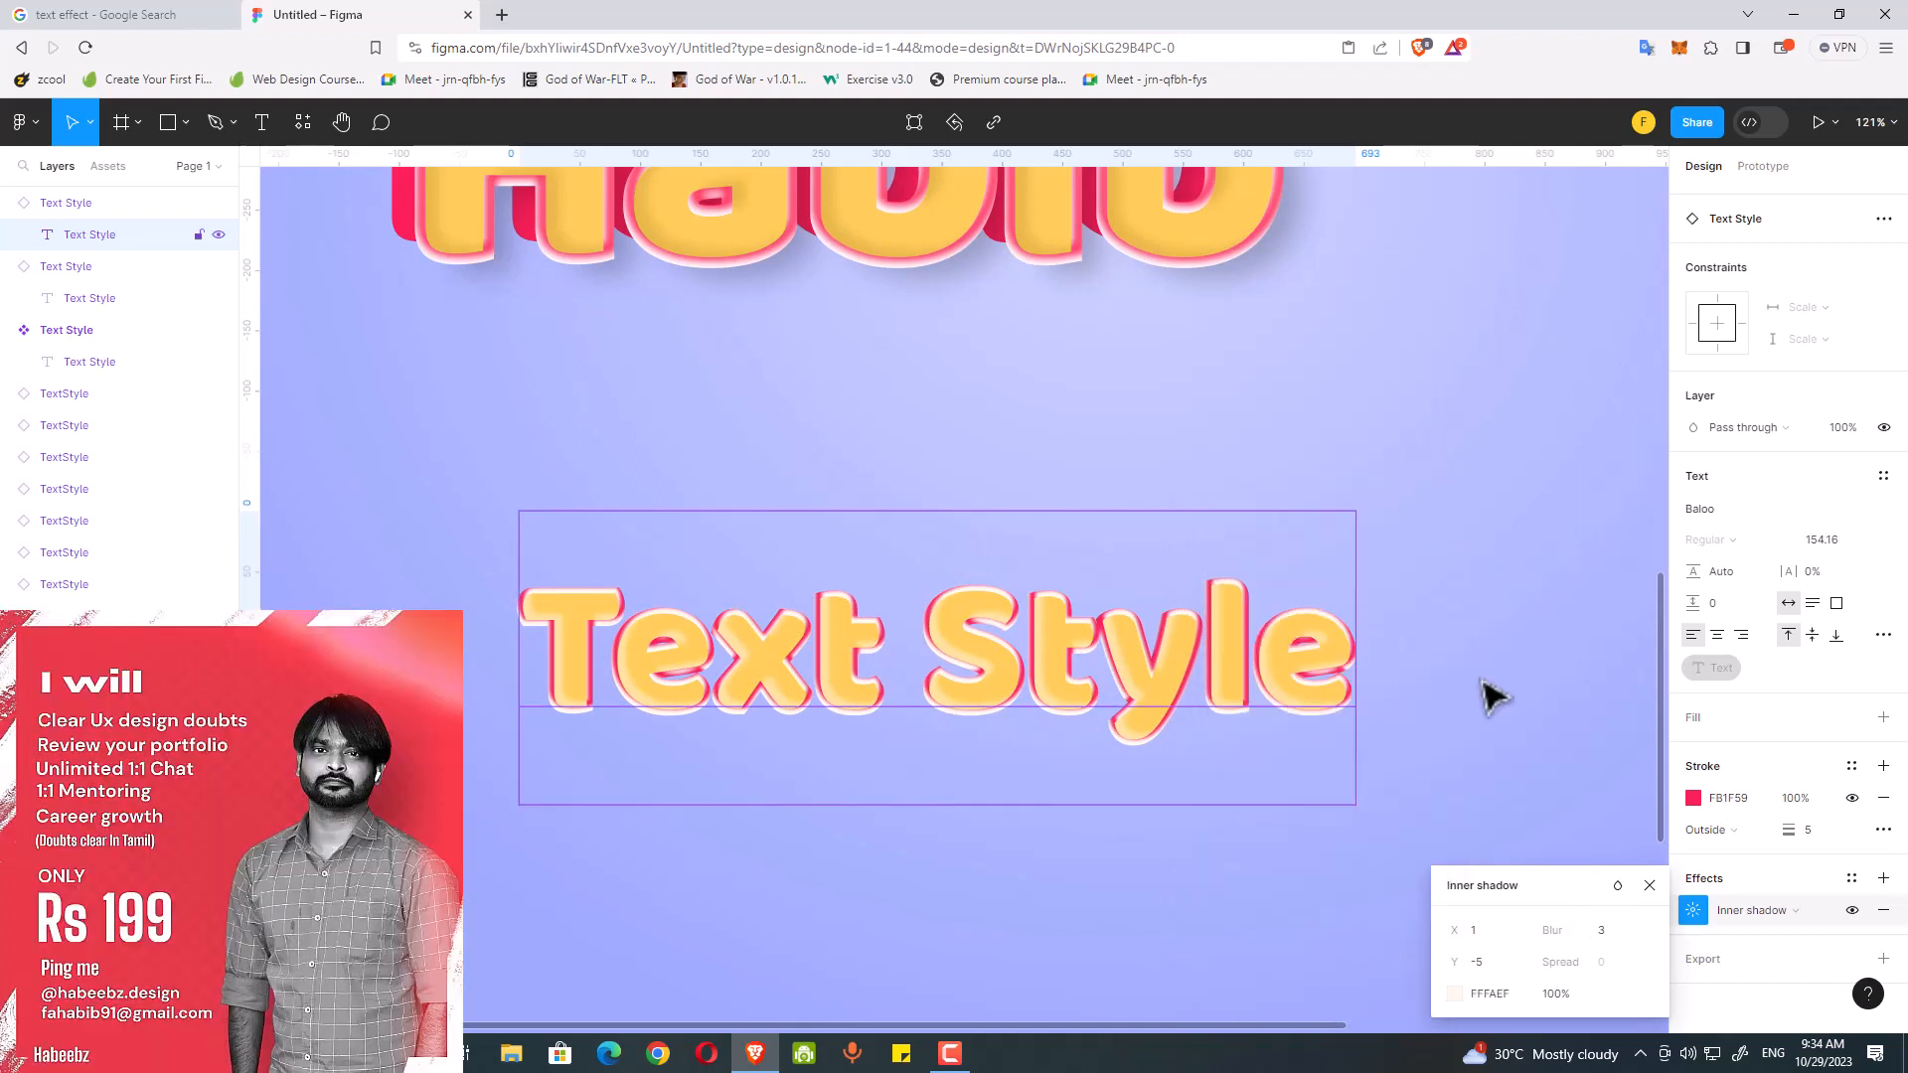
key(Escape)
Step: Duplicate the yellow-filled Text Style instance that lies beneath the outlined one, in place
click(1063, 825)
drag(933, 779, 1189, 938)
scroll(695, 511, down, 3)
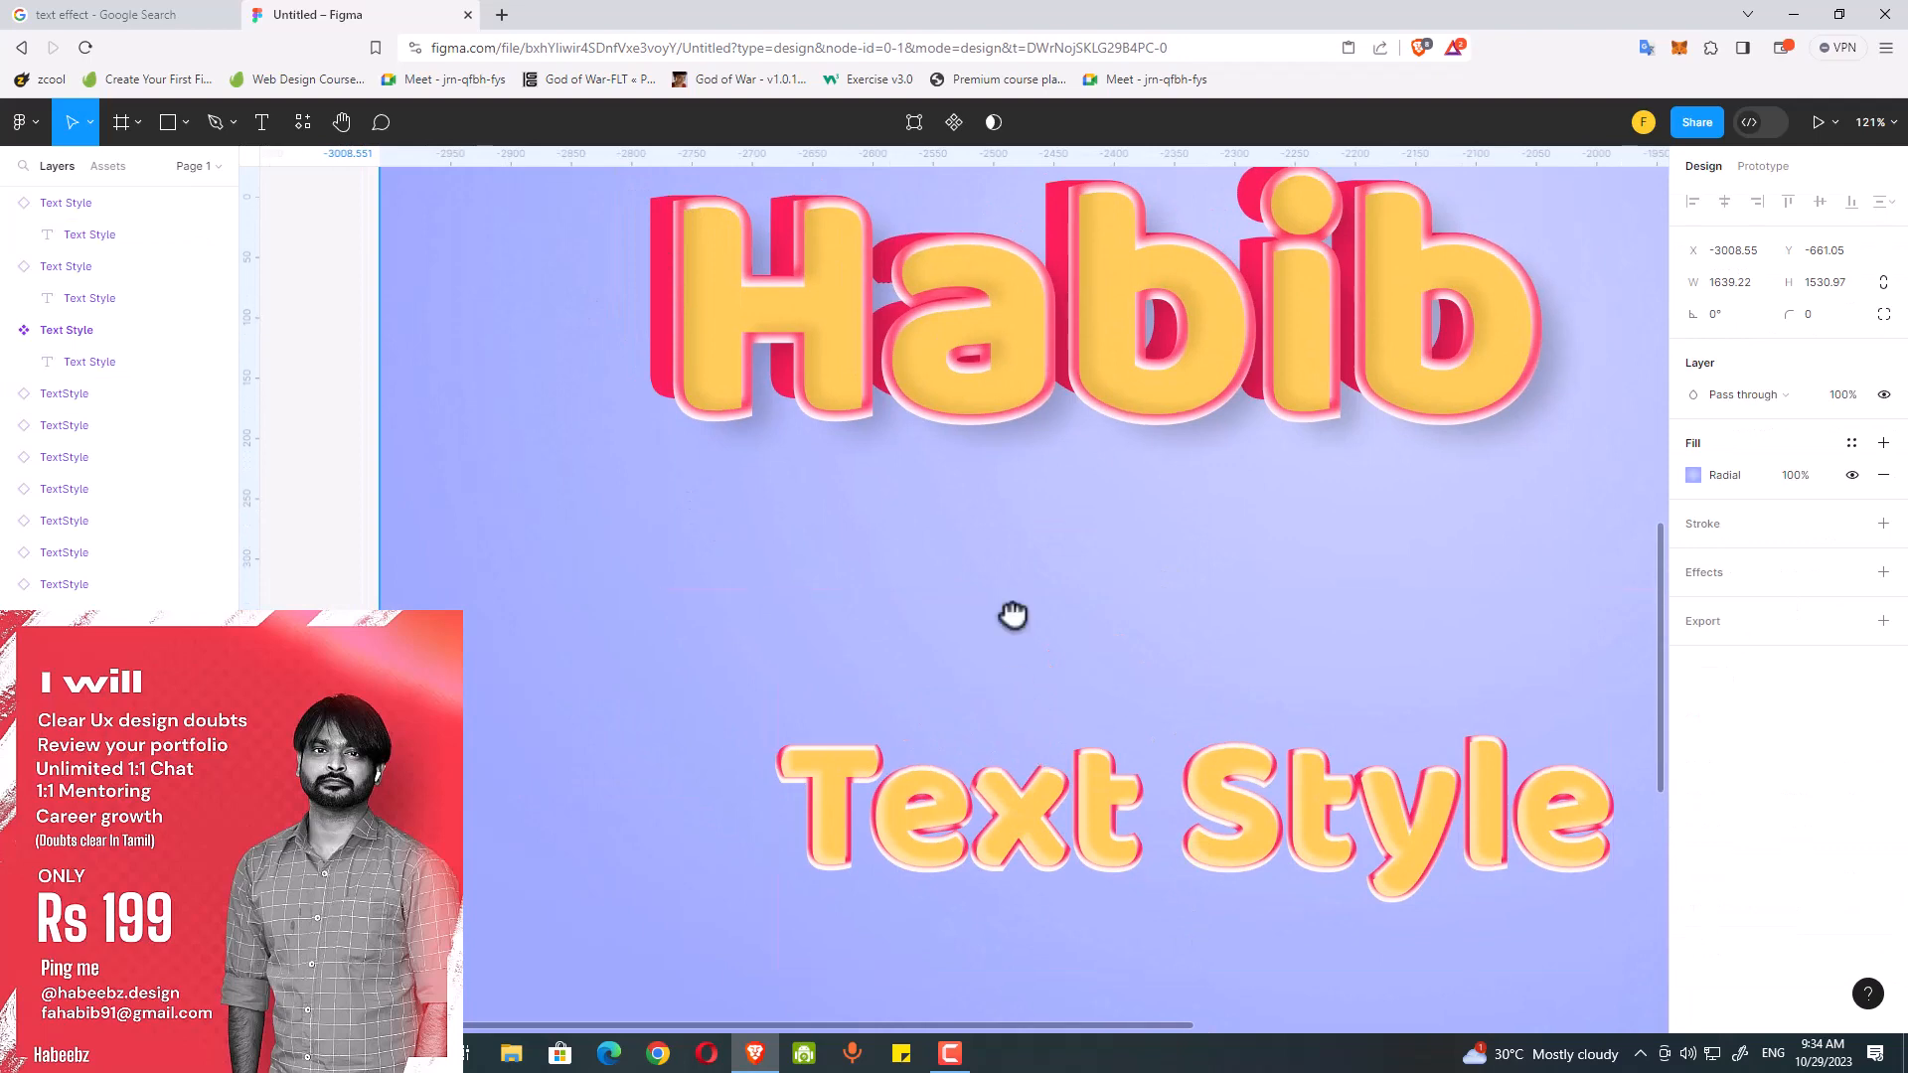
click(118, 280)
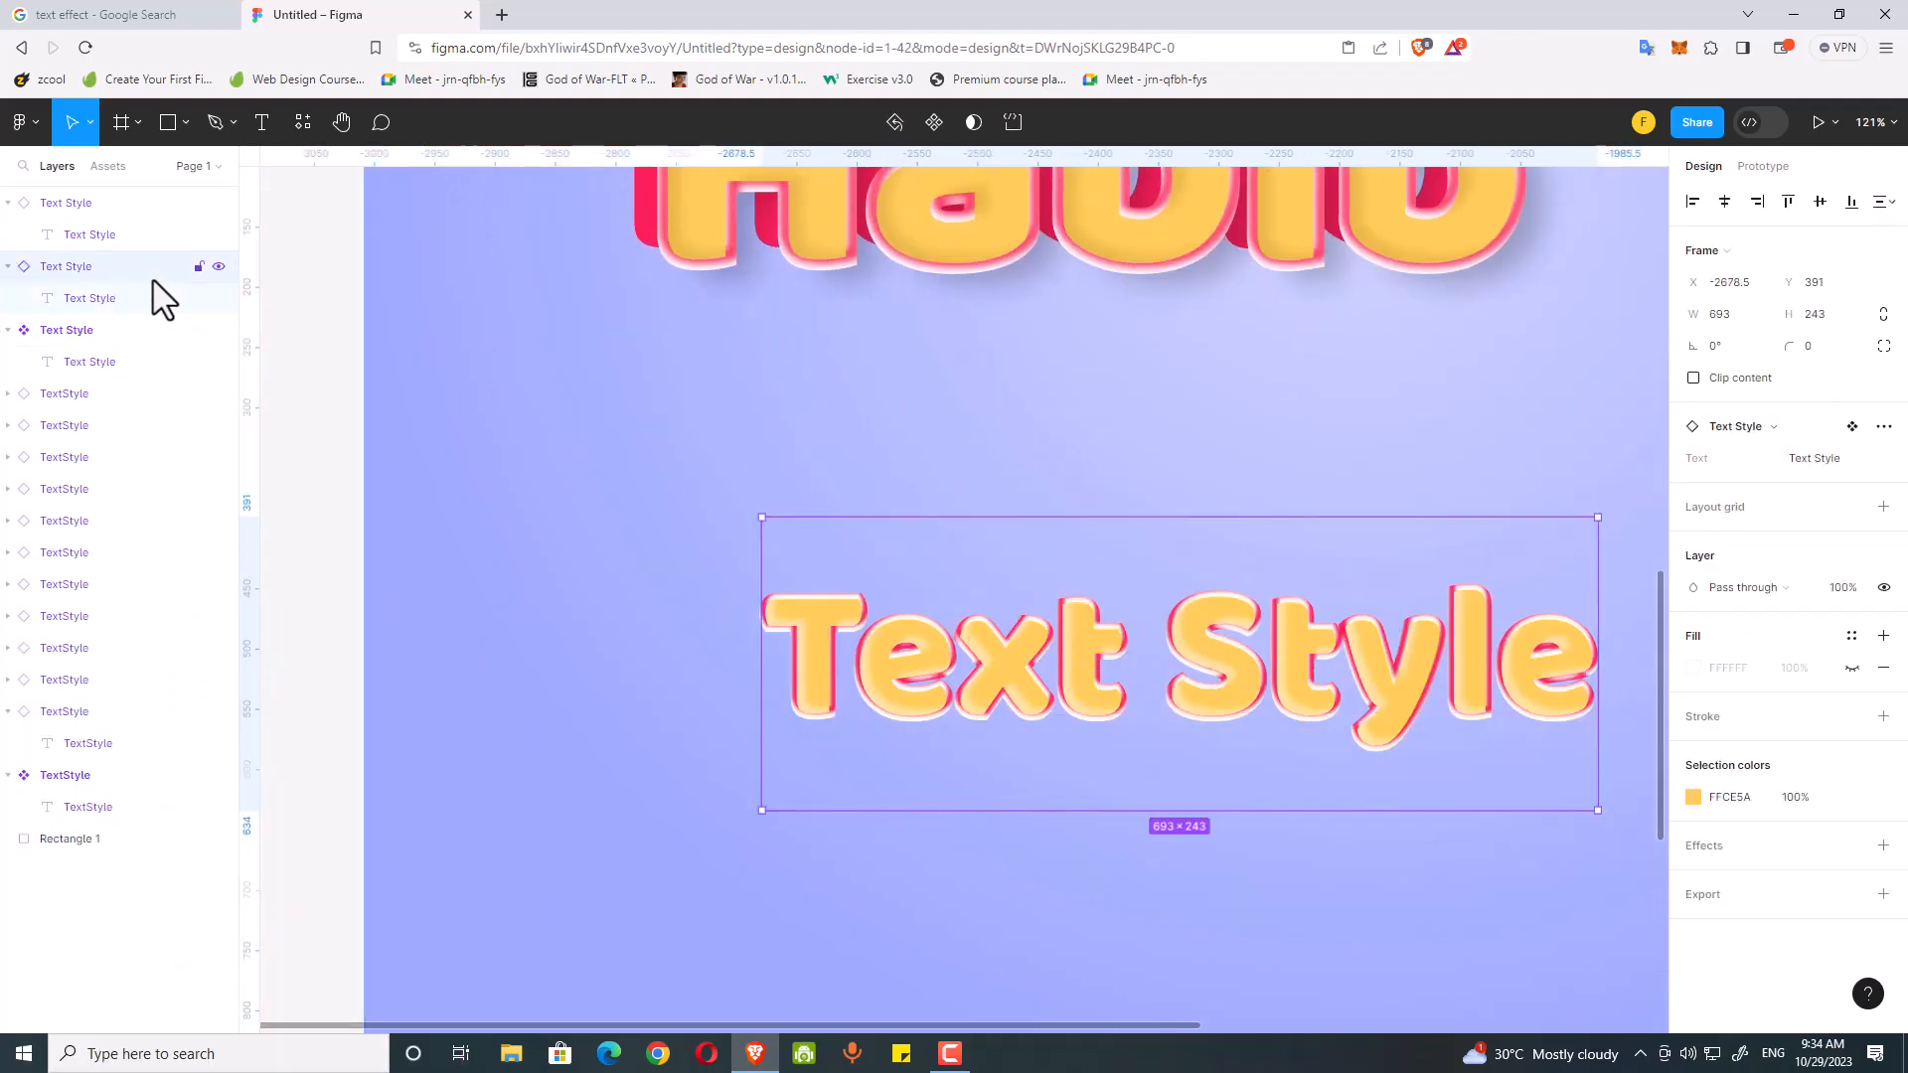
drag(834, 587, 836, 504)
key(ctrl+z)
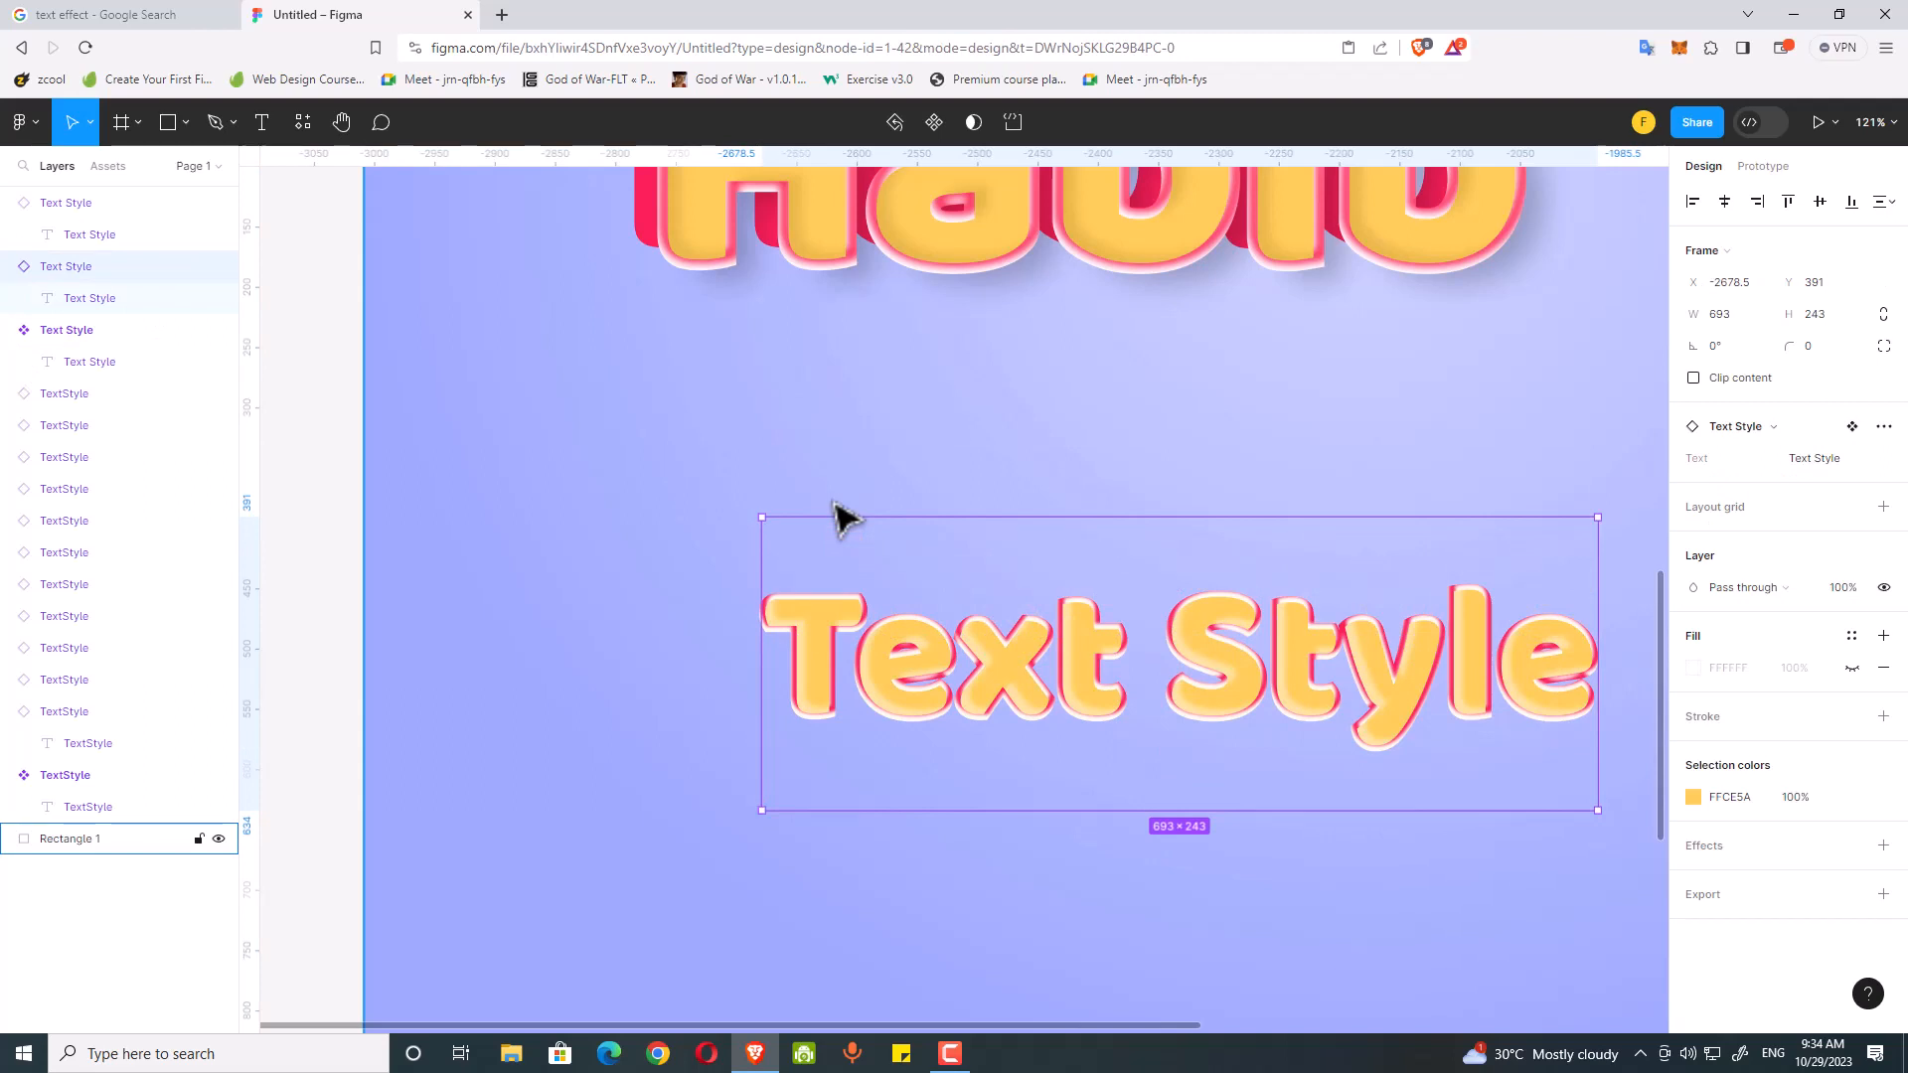
key(ctrl+d)
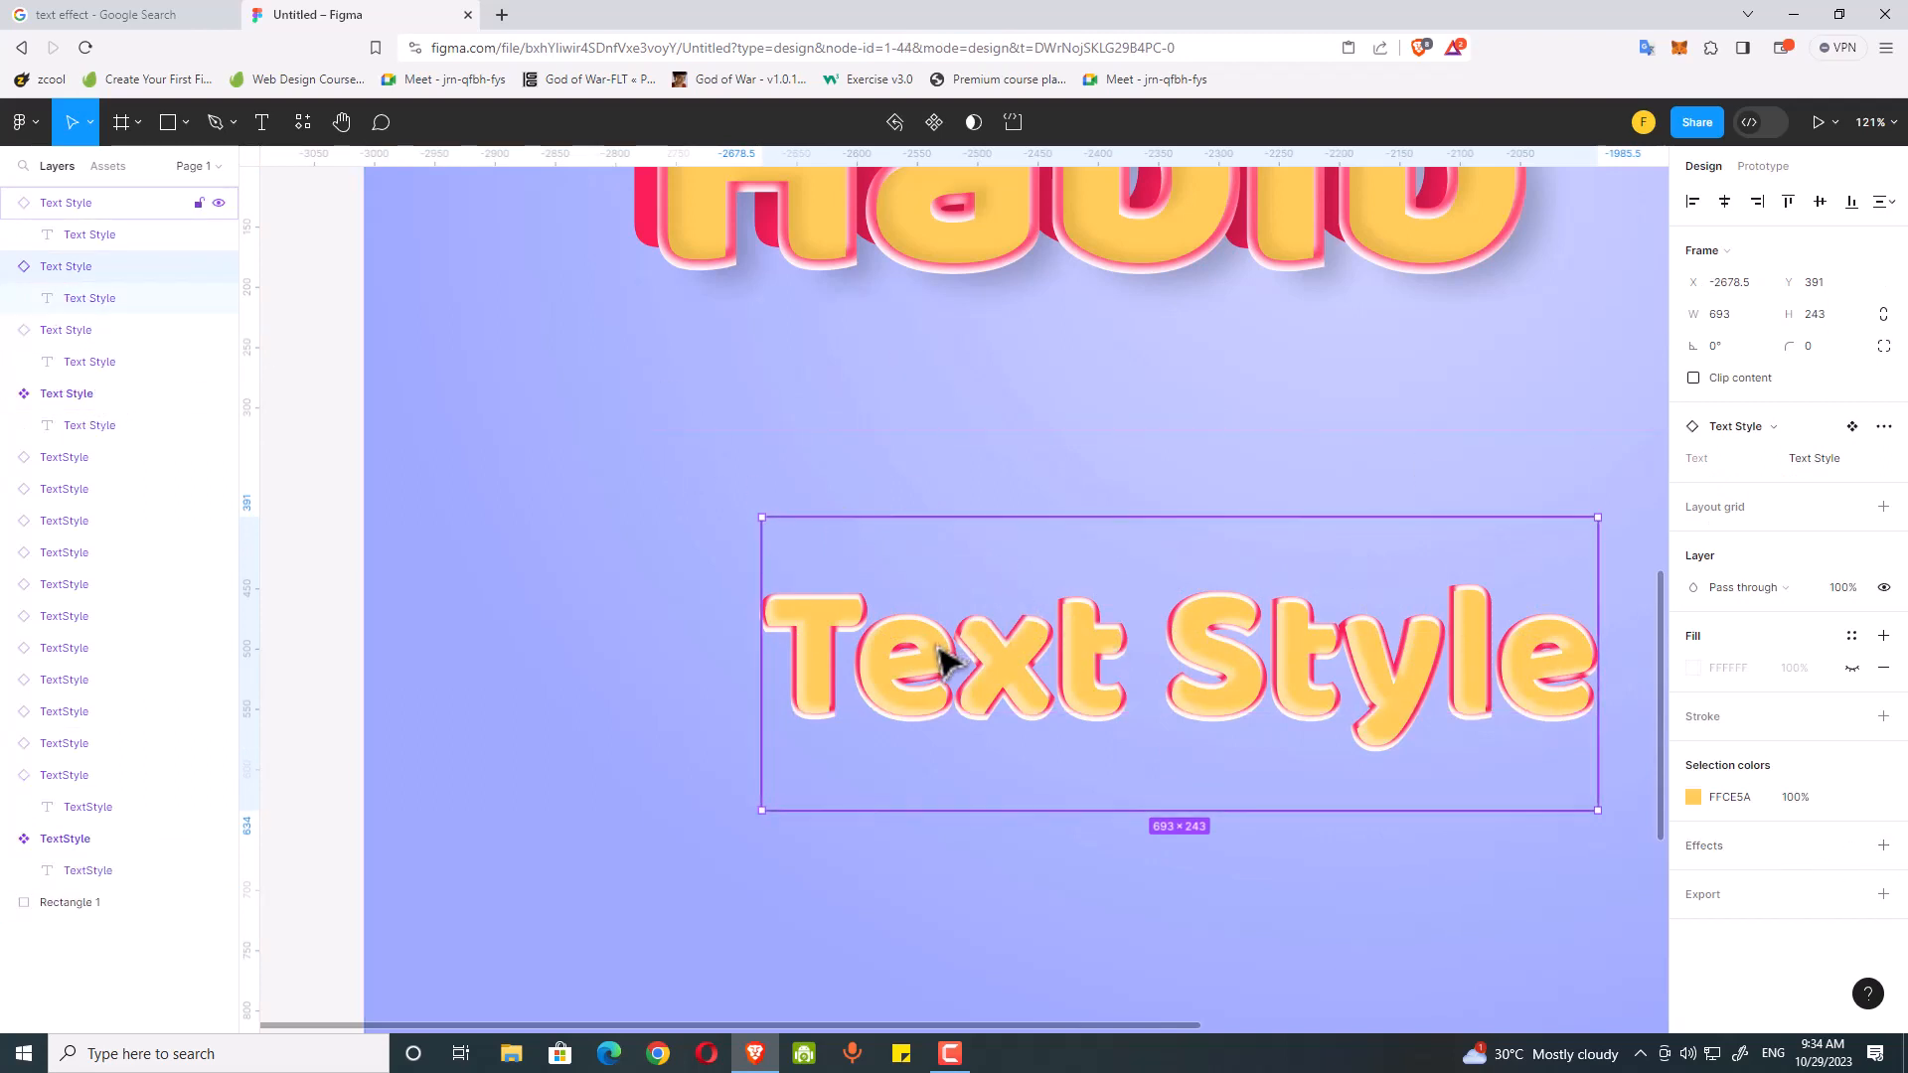
Step: Separate the stacked instances by moving the outlined one up to Y 234 and the new yellow duplicate down to Y 520
drag(942, 661, 954, 475)
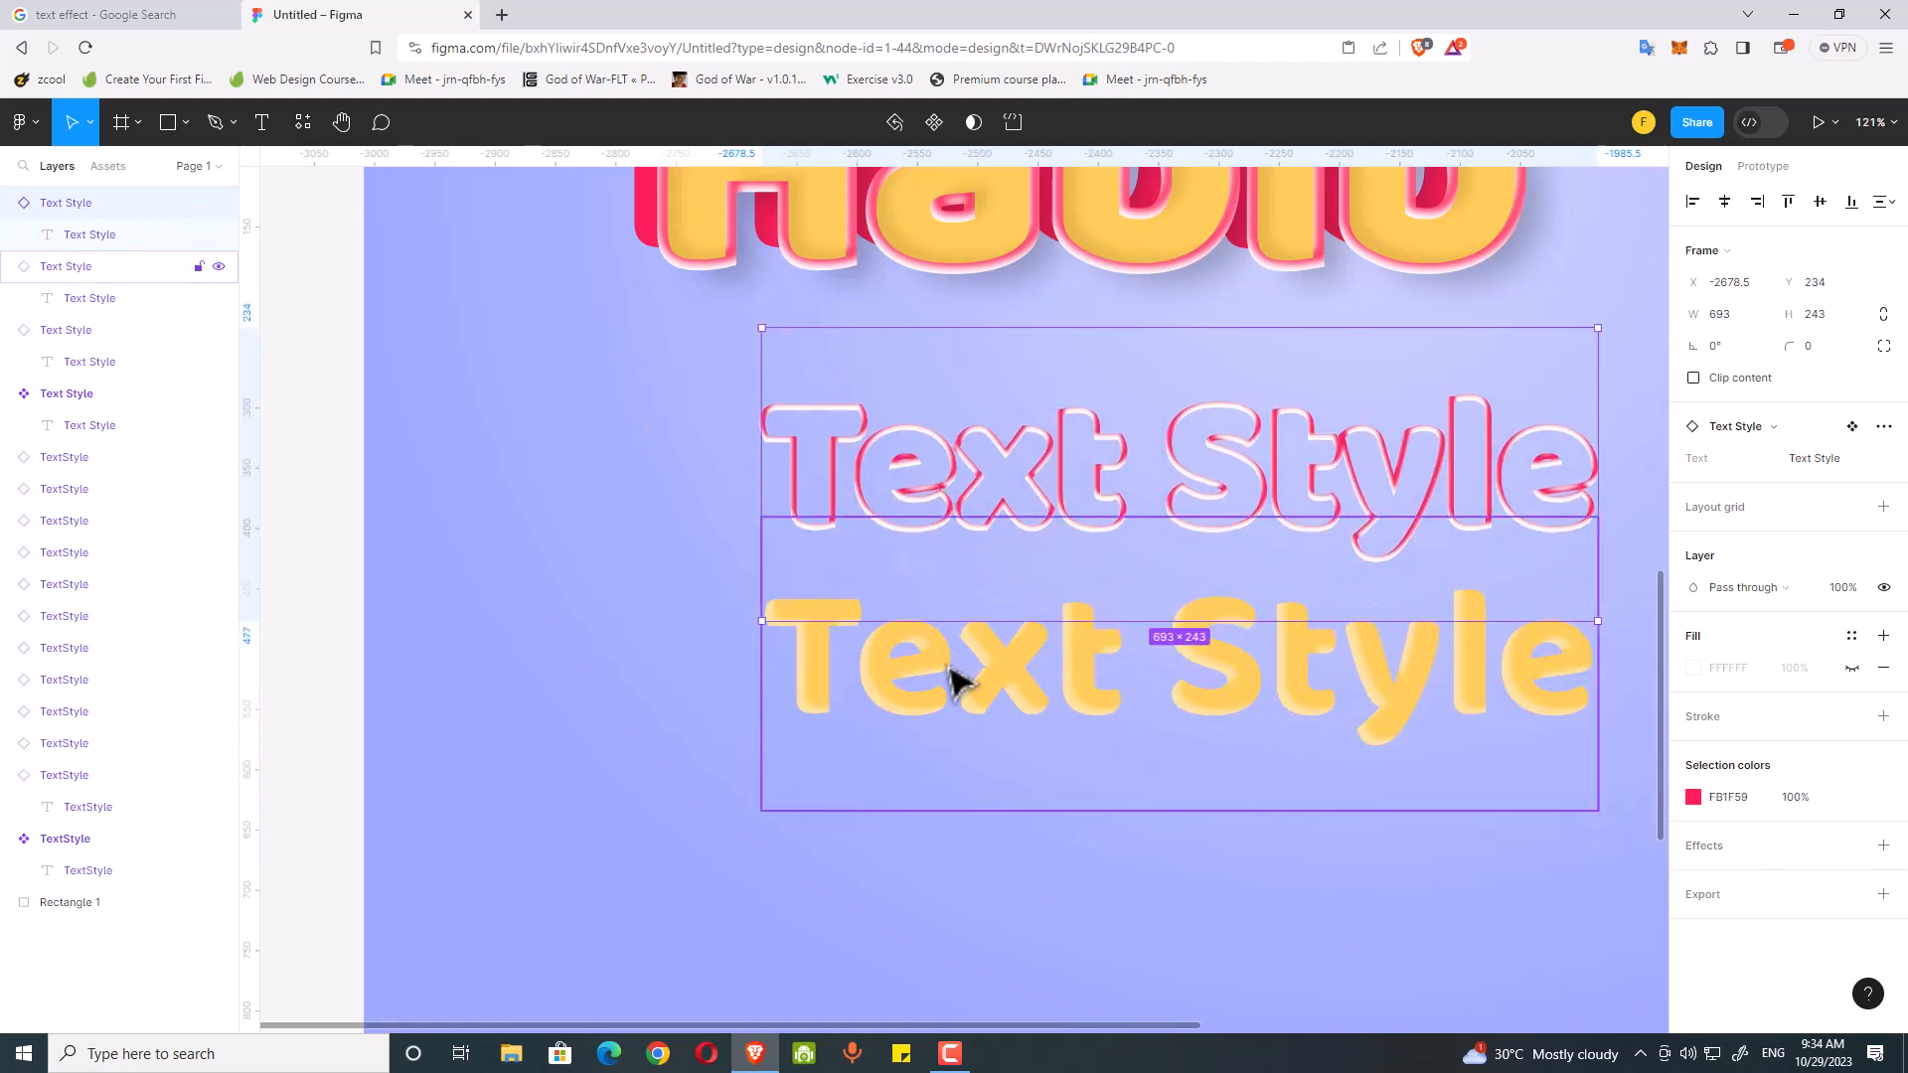
click(954, 680)
drag(958, 669, 954, 823)
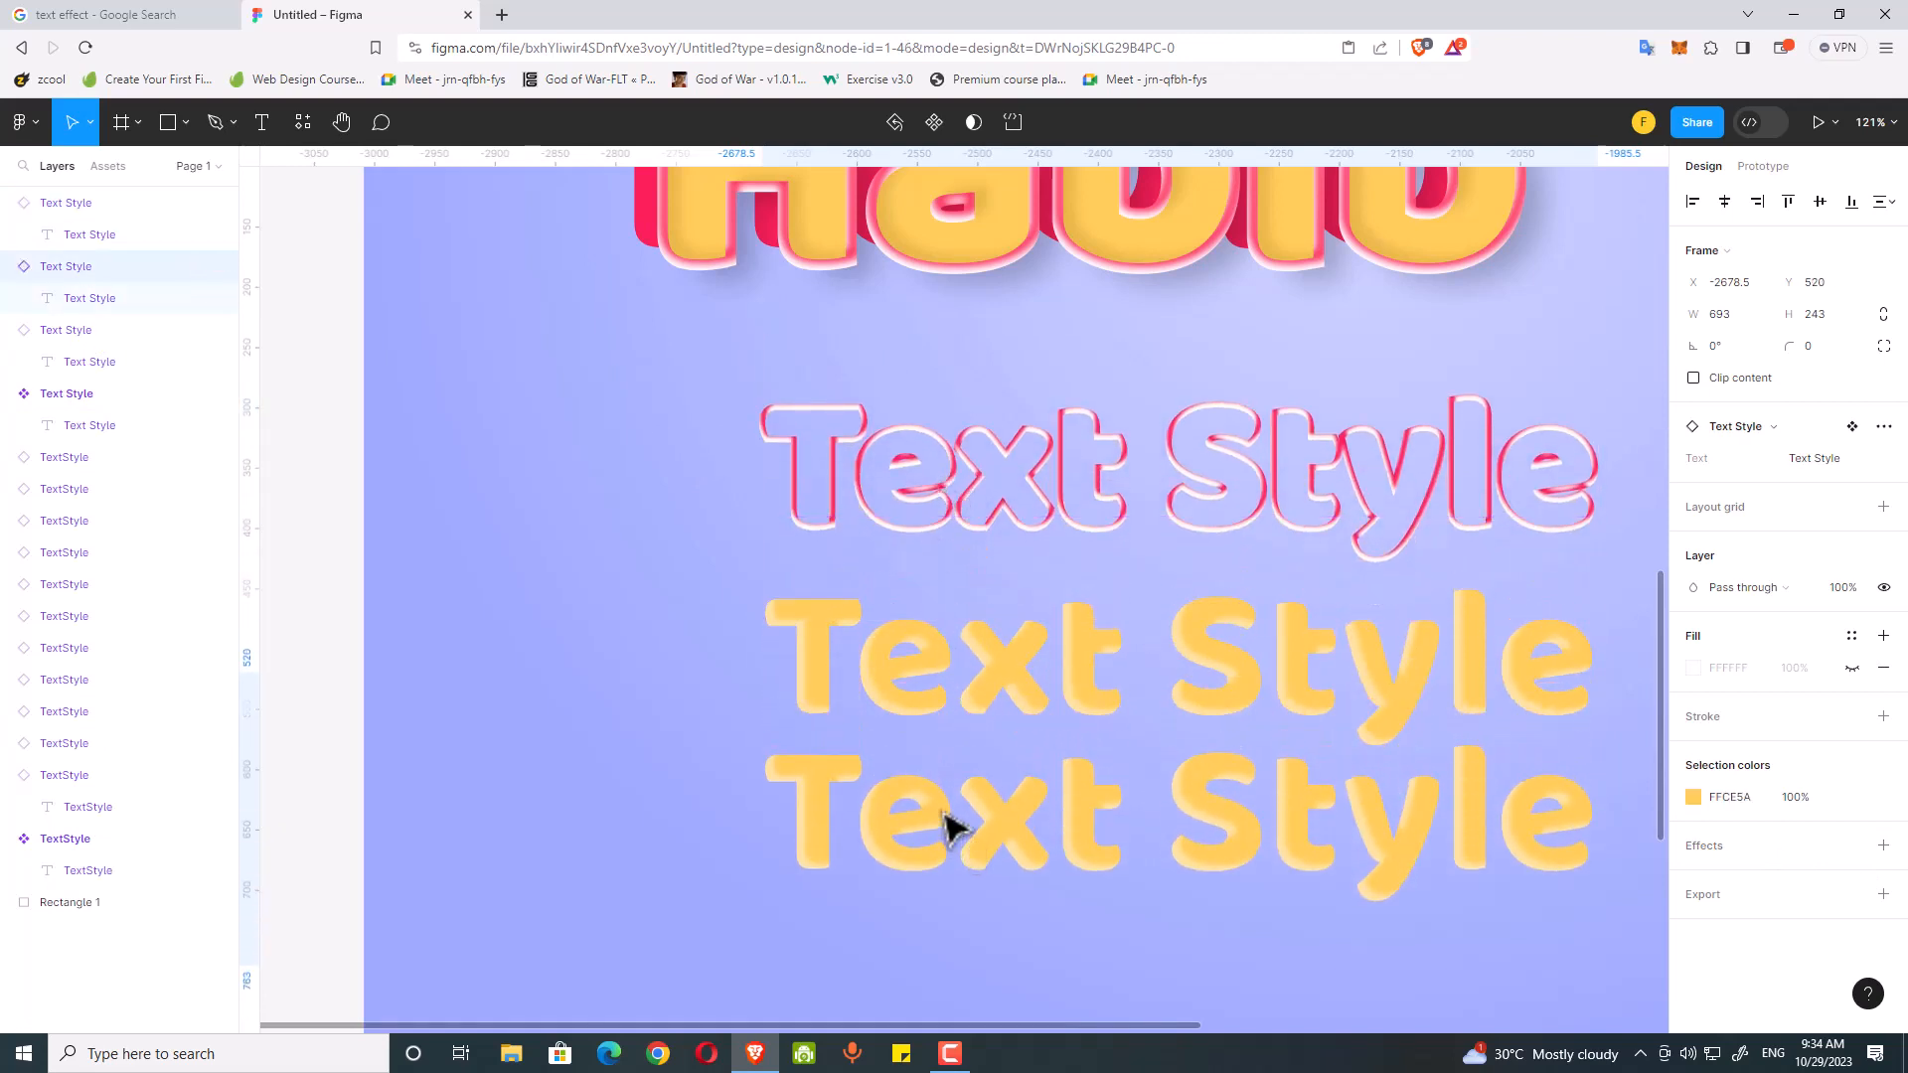
Step: Remove the inner shadow from the middle yellow text and change its fill to pink FB1F59
click(942, 667)
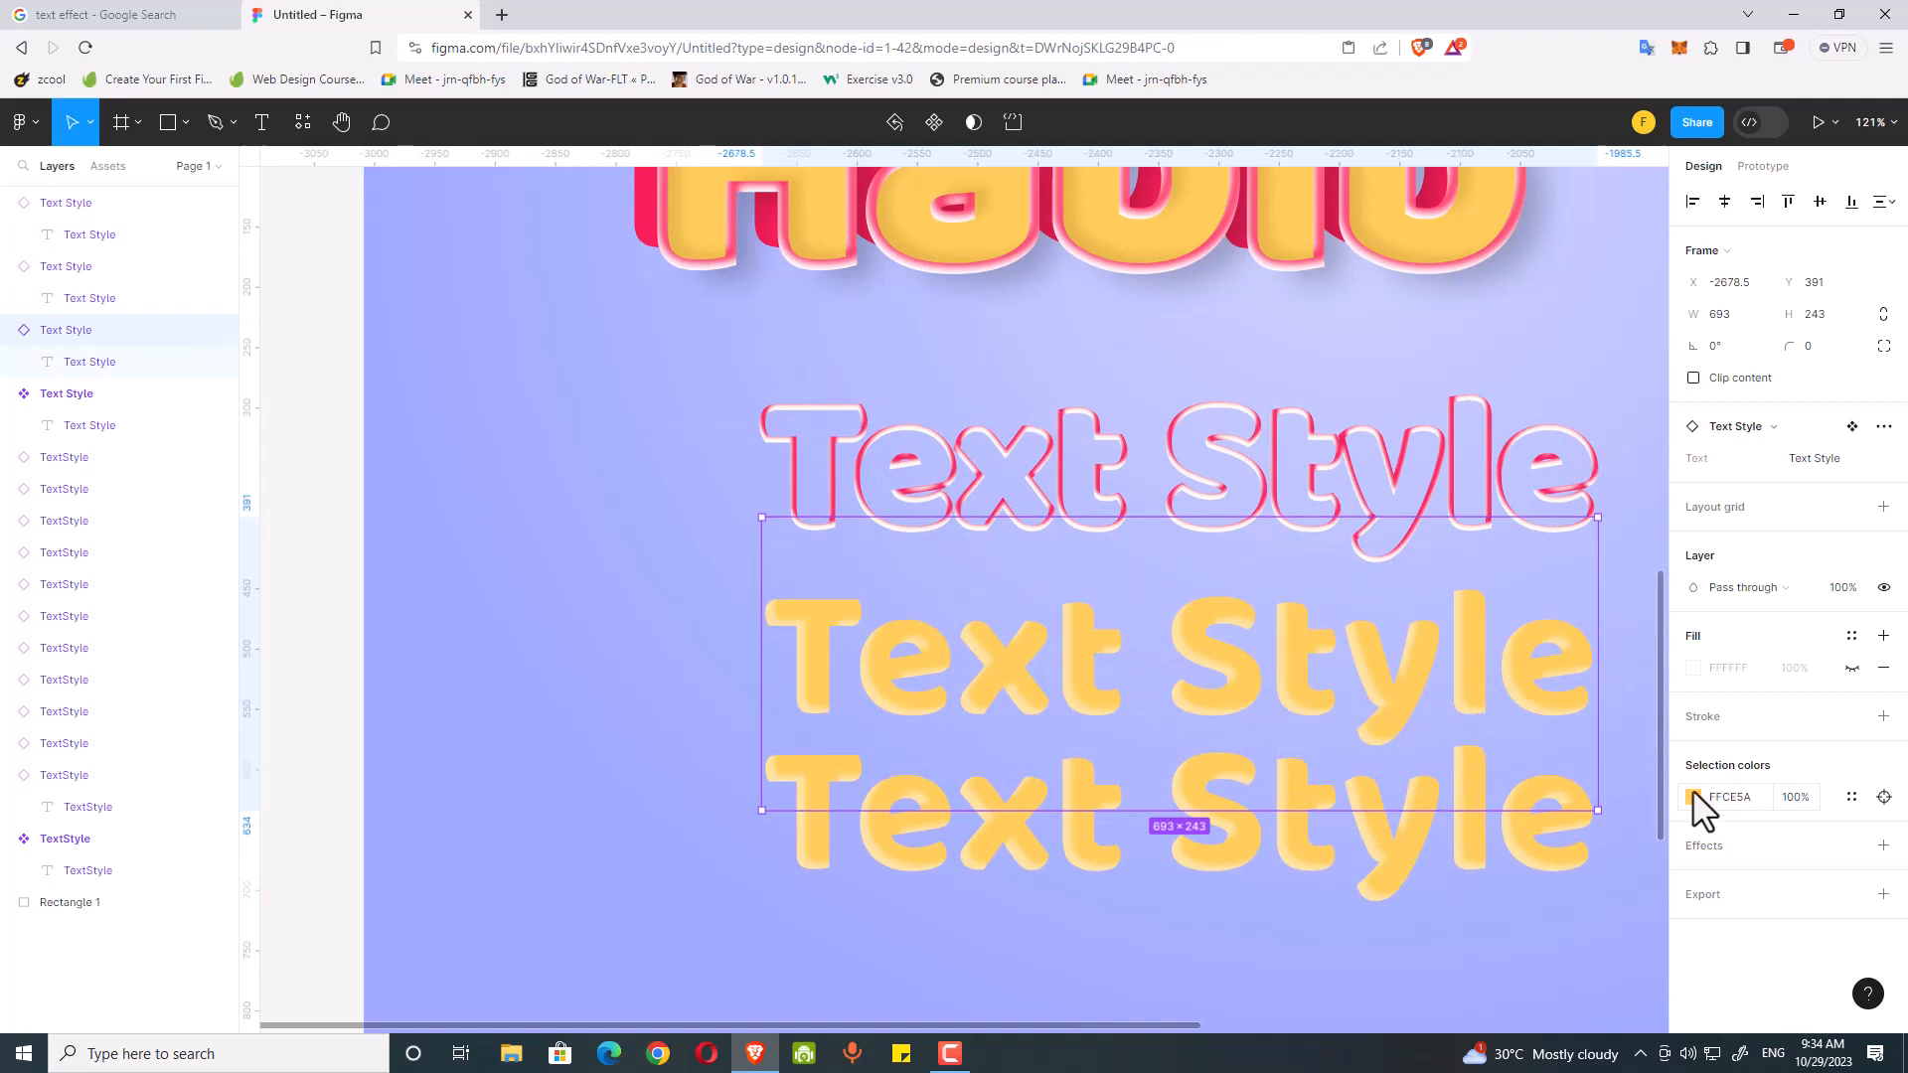
double_click(1289, 638)
scroll(1805, 907, down, 1)
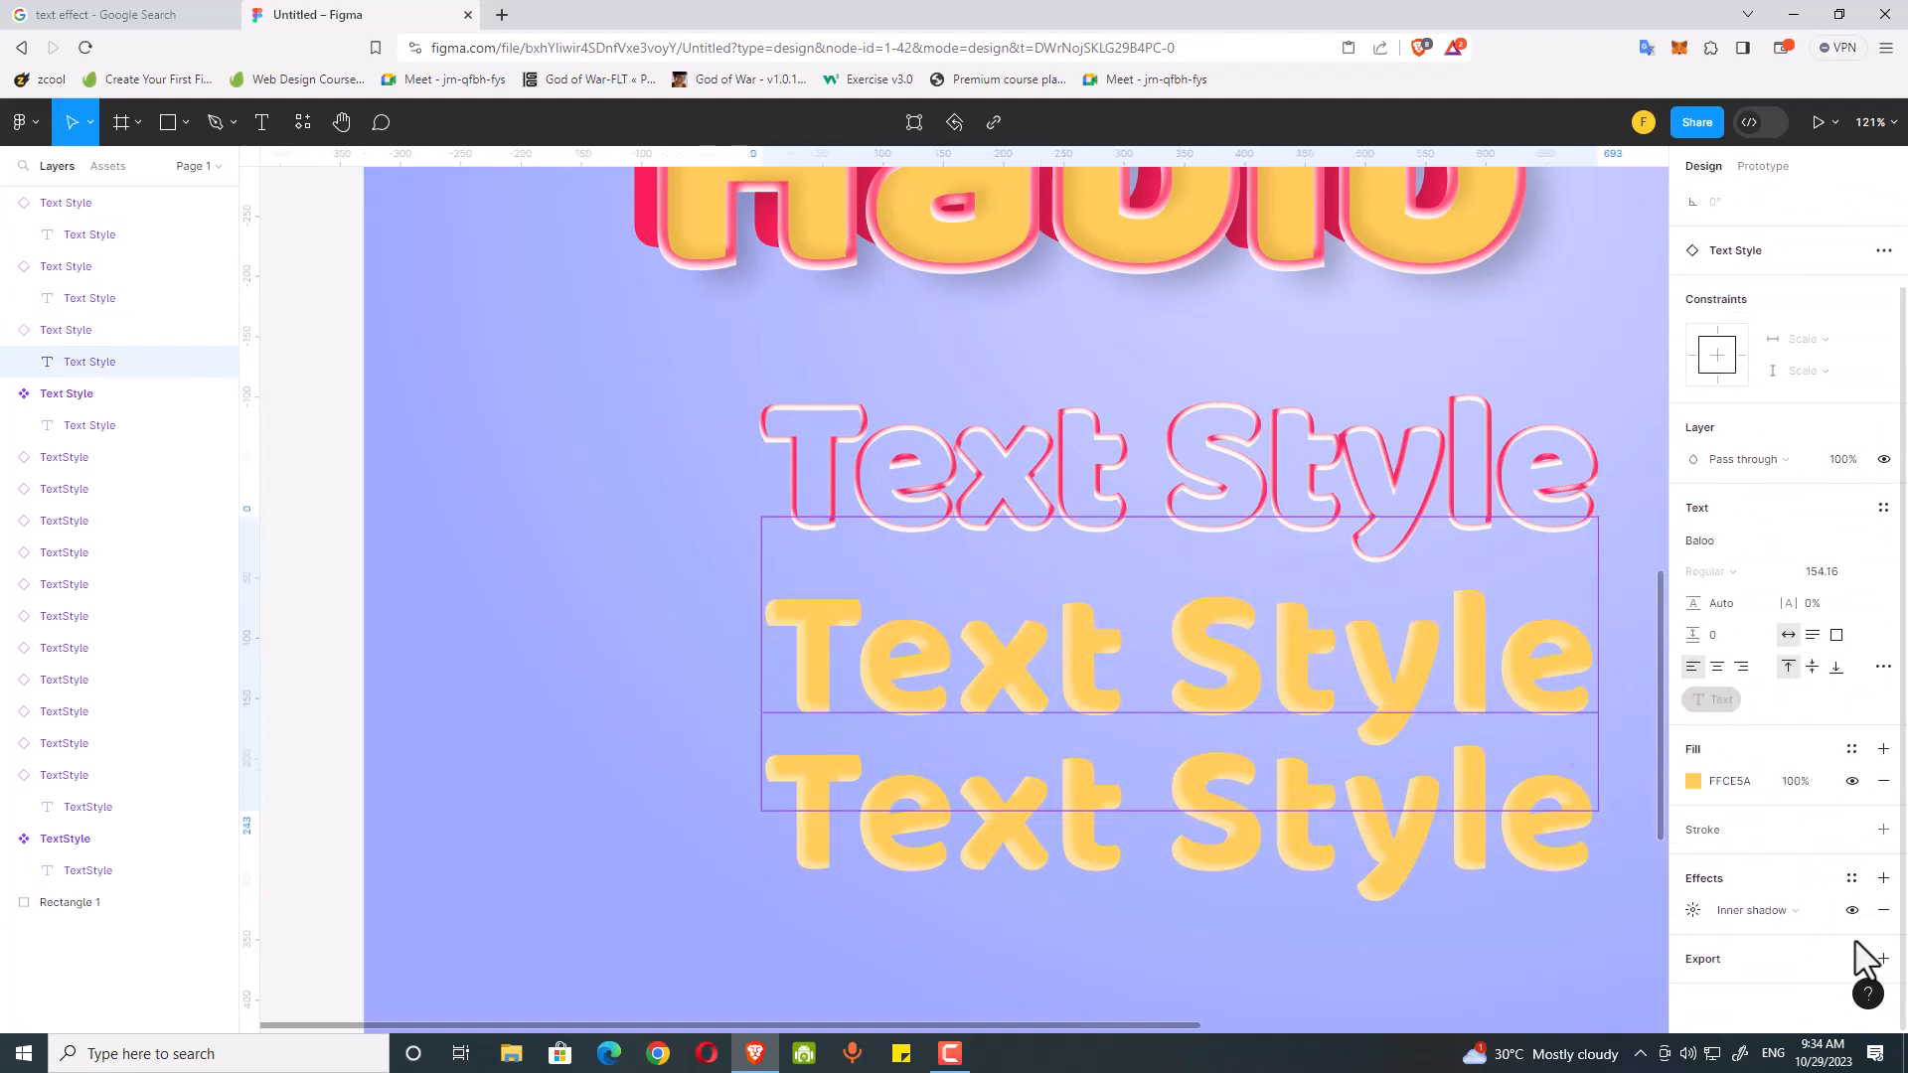
click(1882, 910)
click(1692, 781)
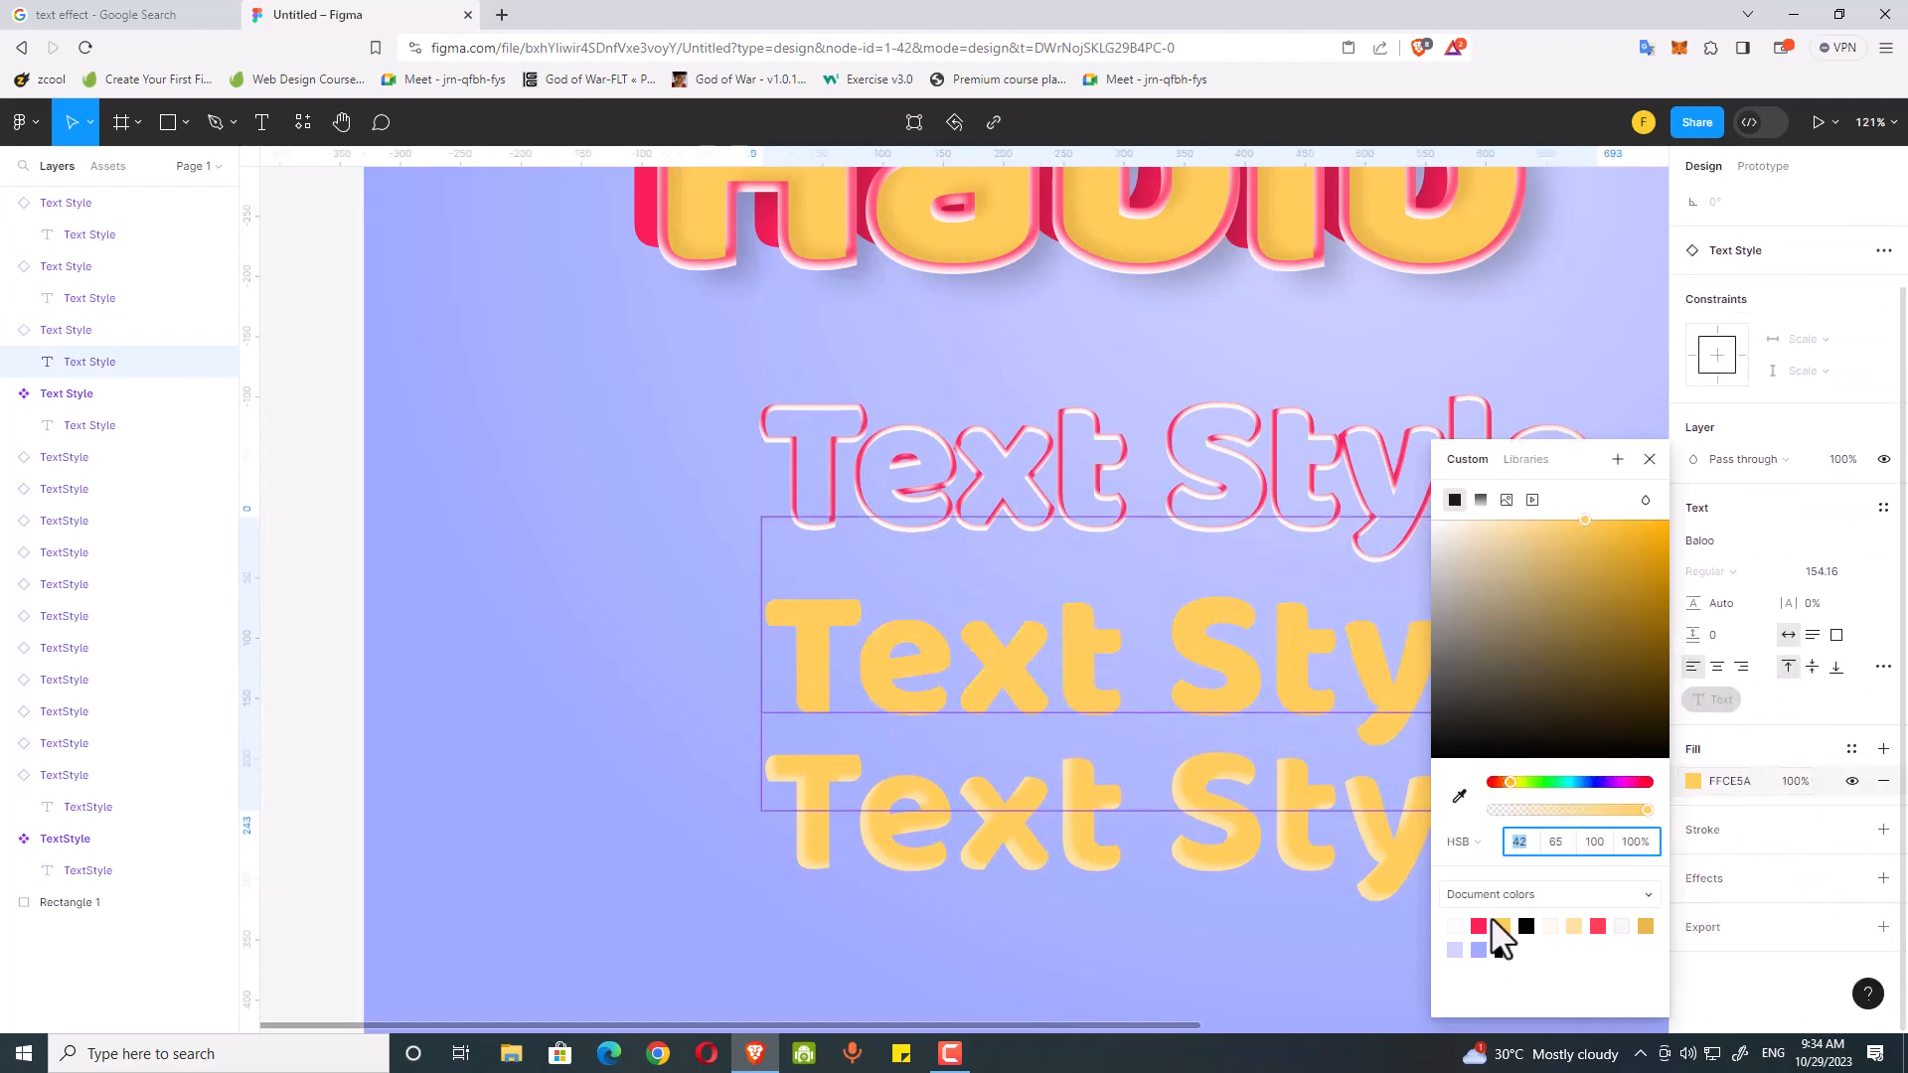
click(1481, 924)
click(1649, 460)
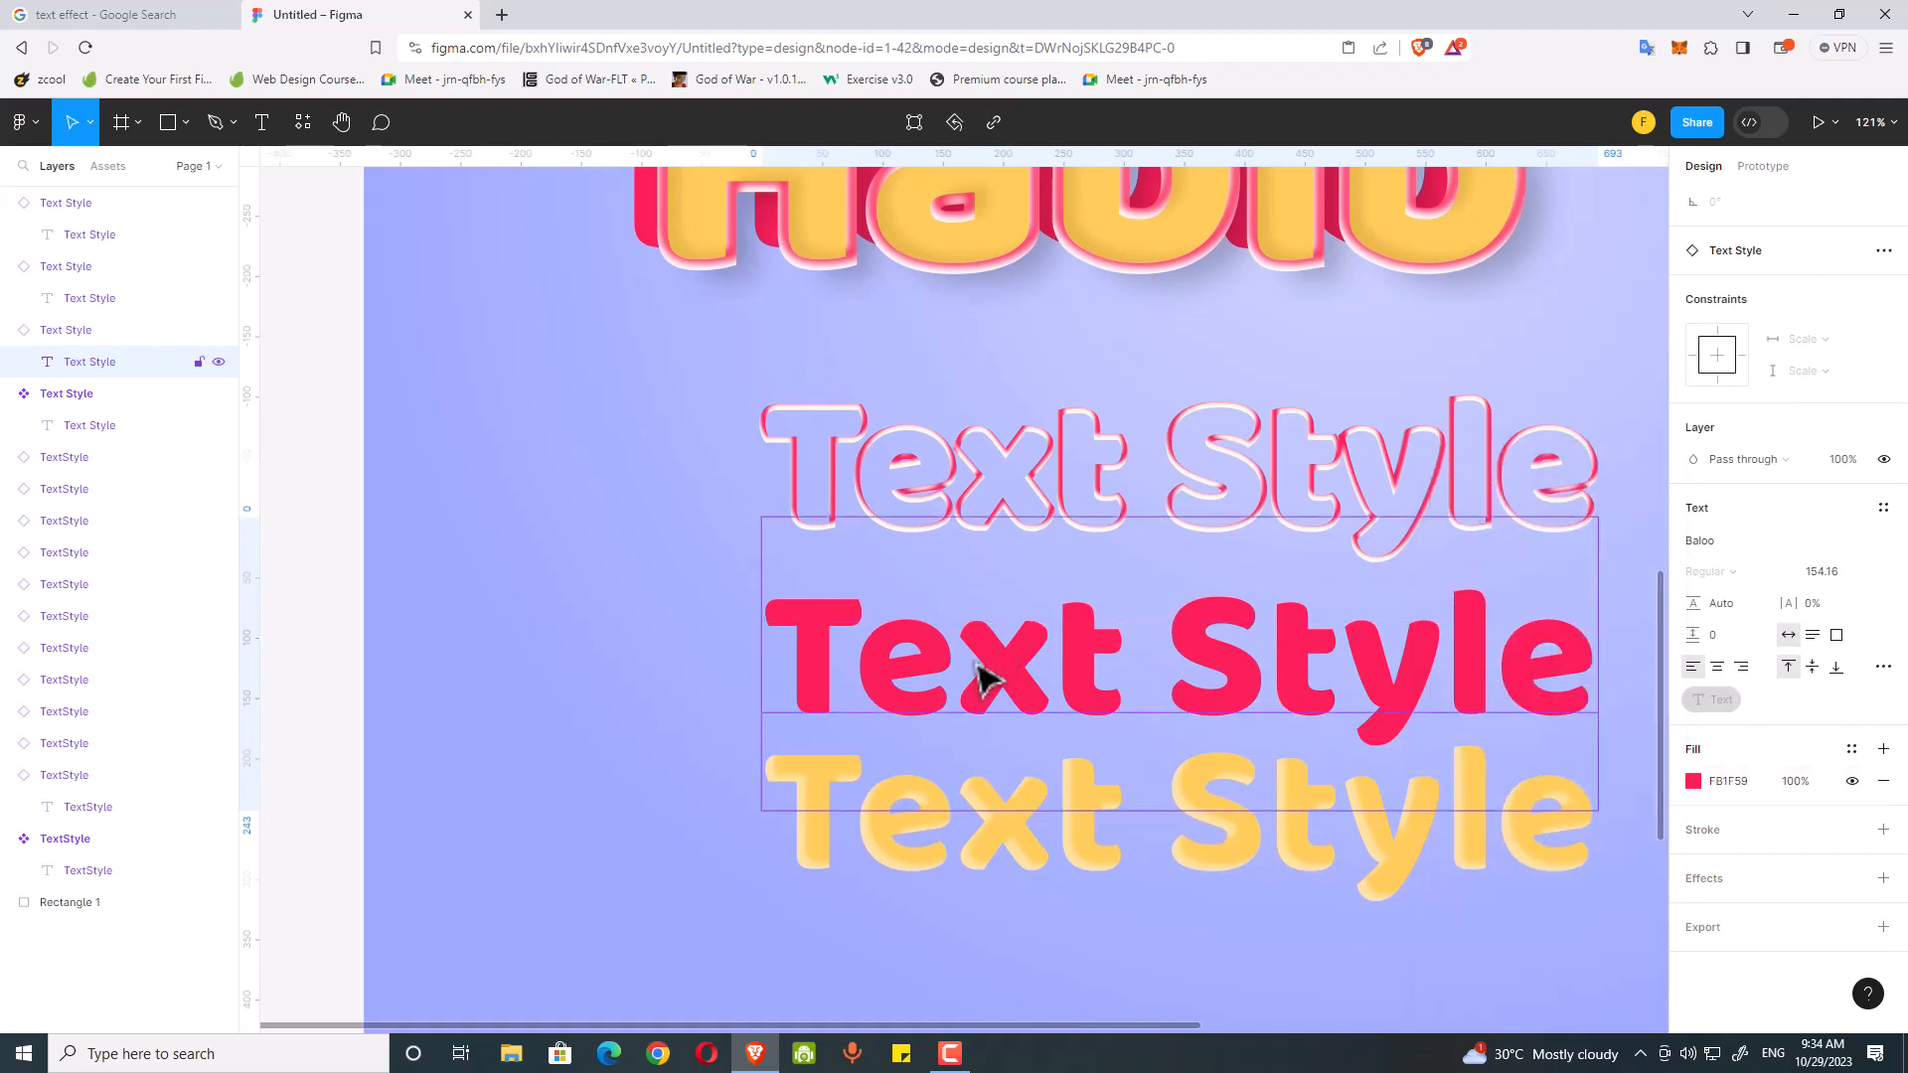
Step: Move the pink instance down behind the yellow text, at X -2674.5 and Y 520
drag(989, 647, 989, 807)
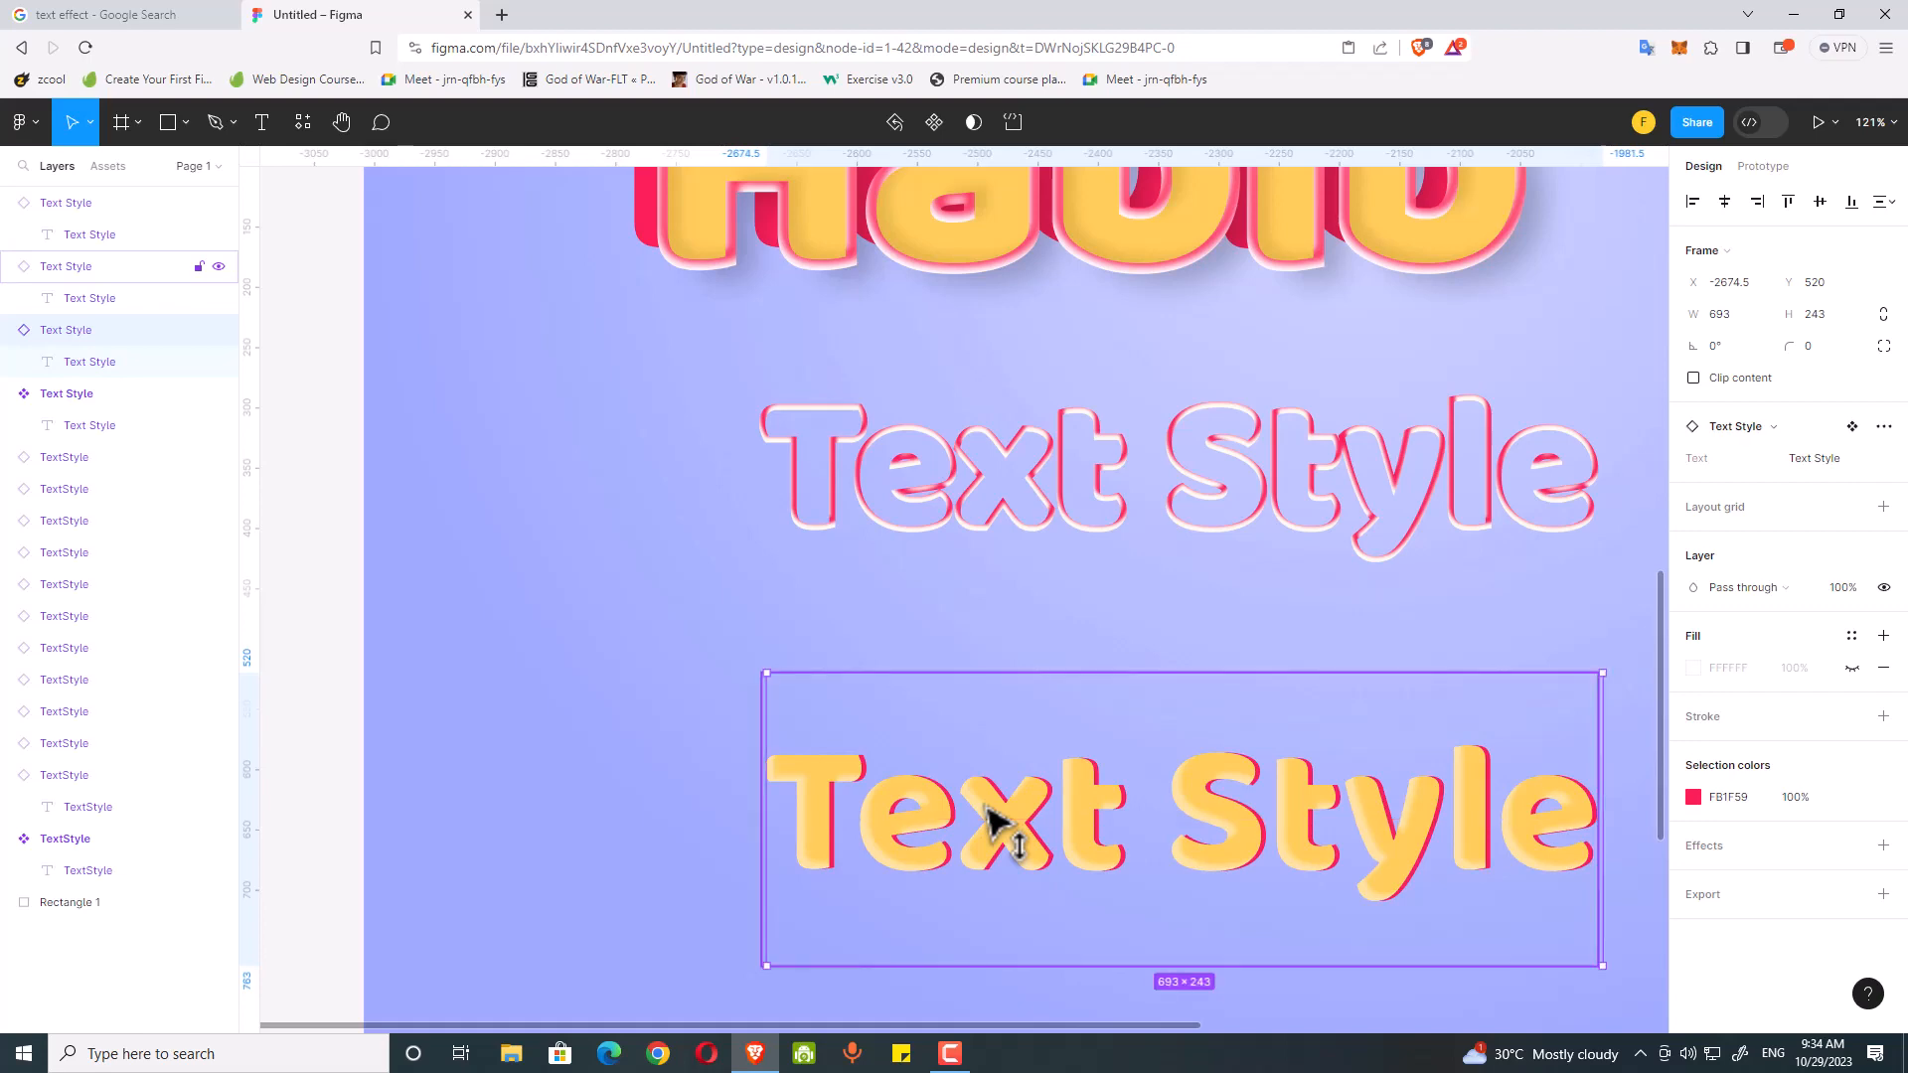
scroll(894, 730, down, 2)
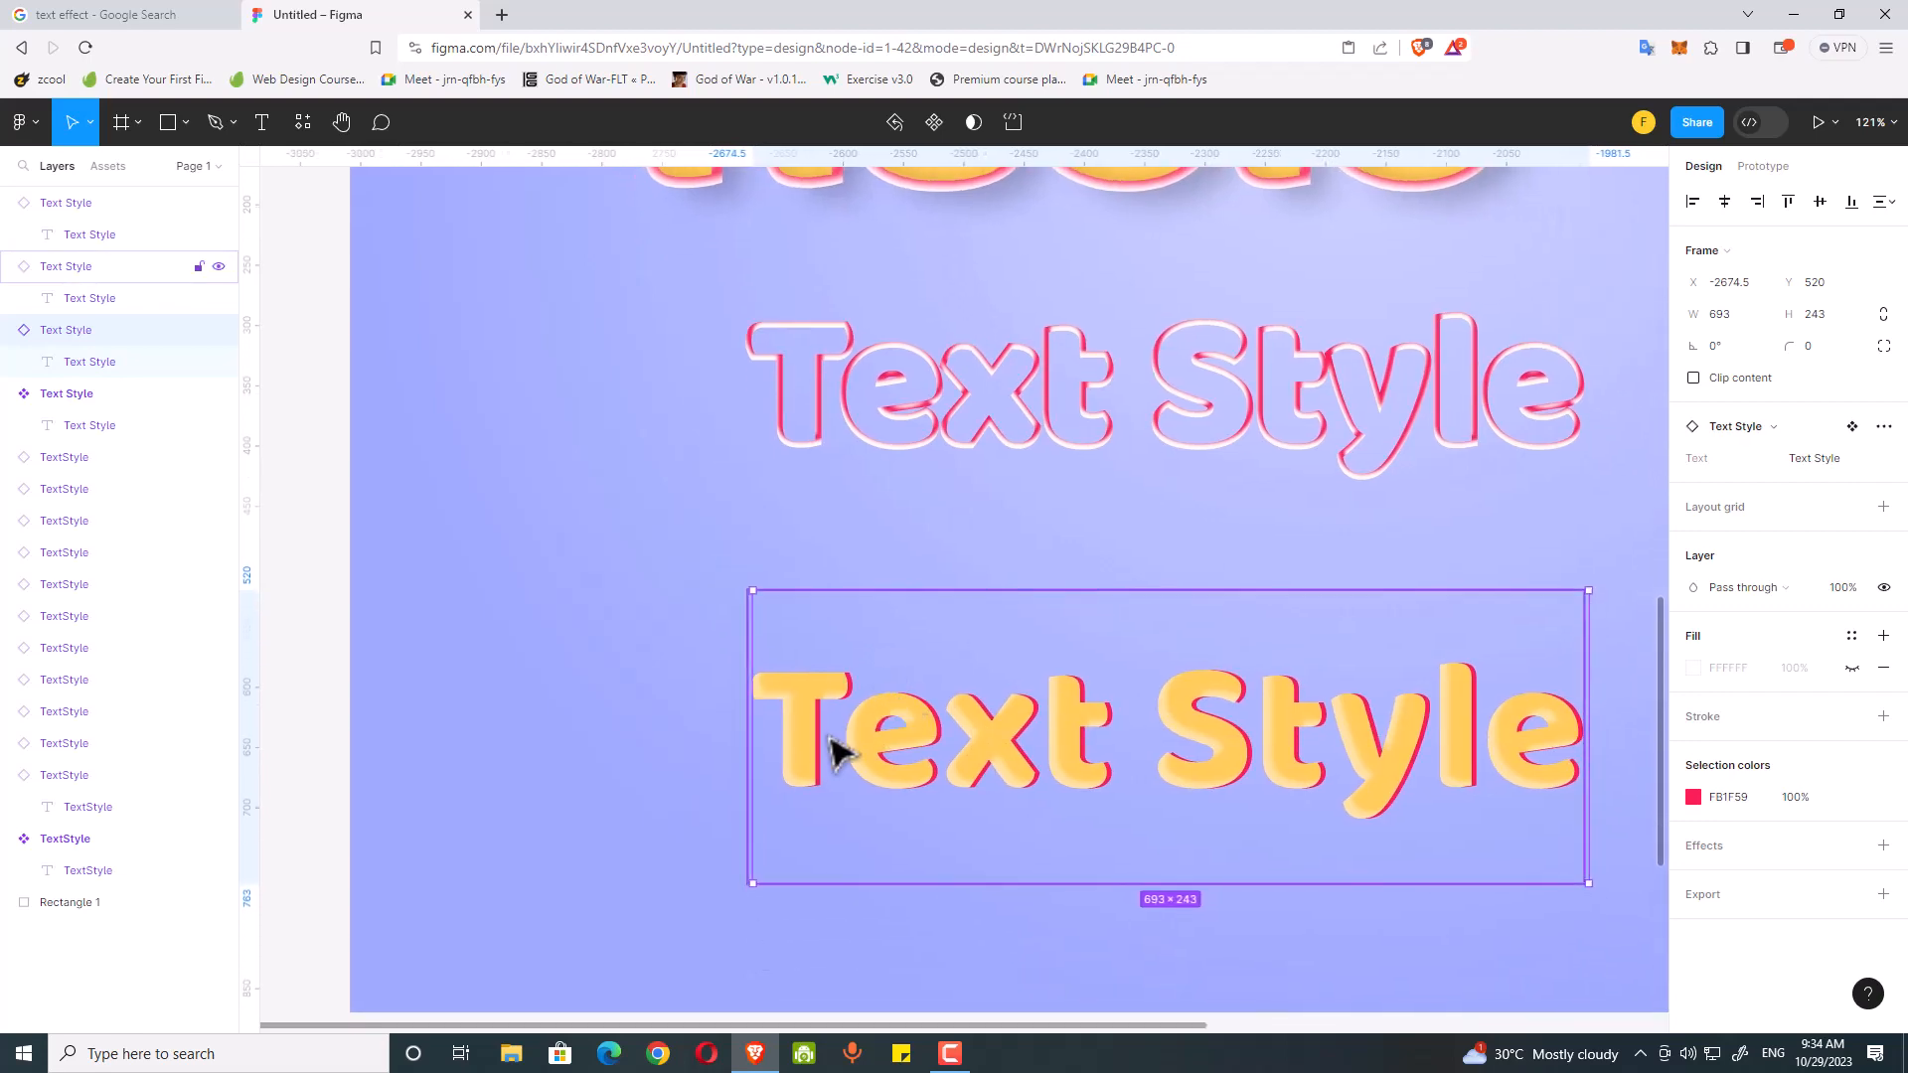
scroll(830, 745, up, 2)
scroll(852, 770, down, 4)
scroll(837, 482, up, 3)
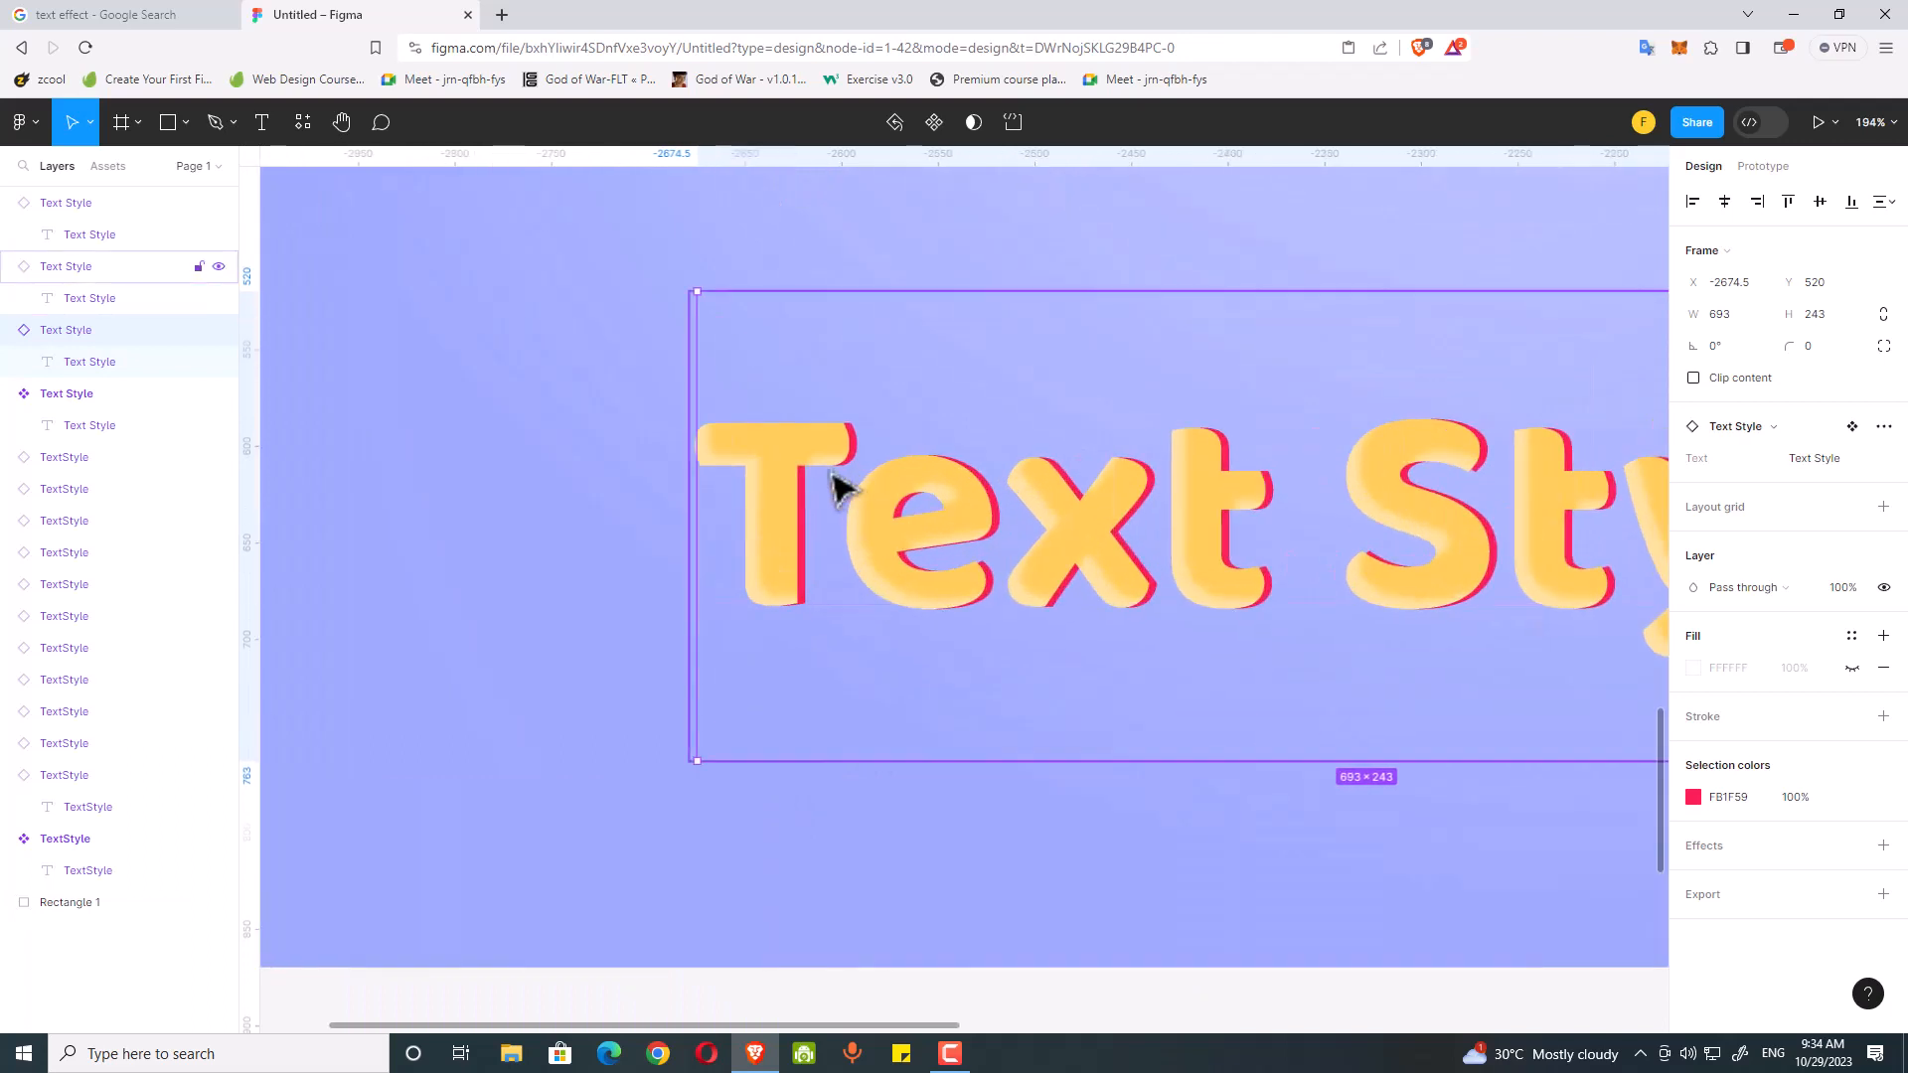
Step: Duplicate the pink Text Style instance six times in place
key(alt)
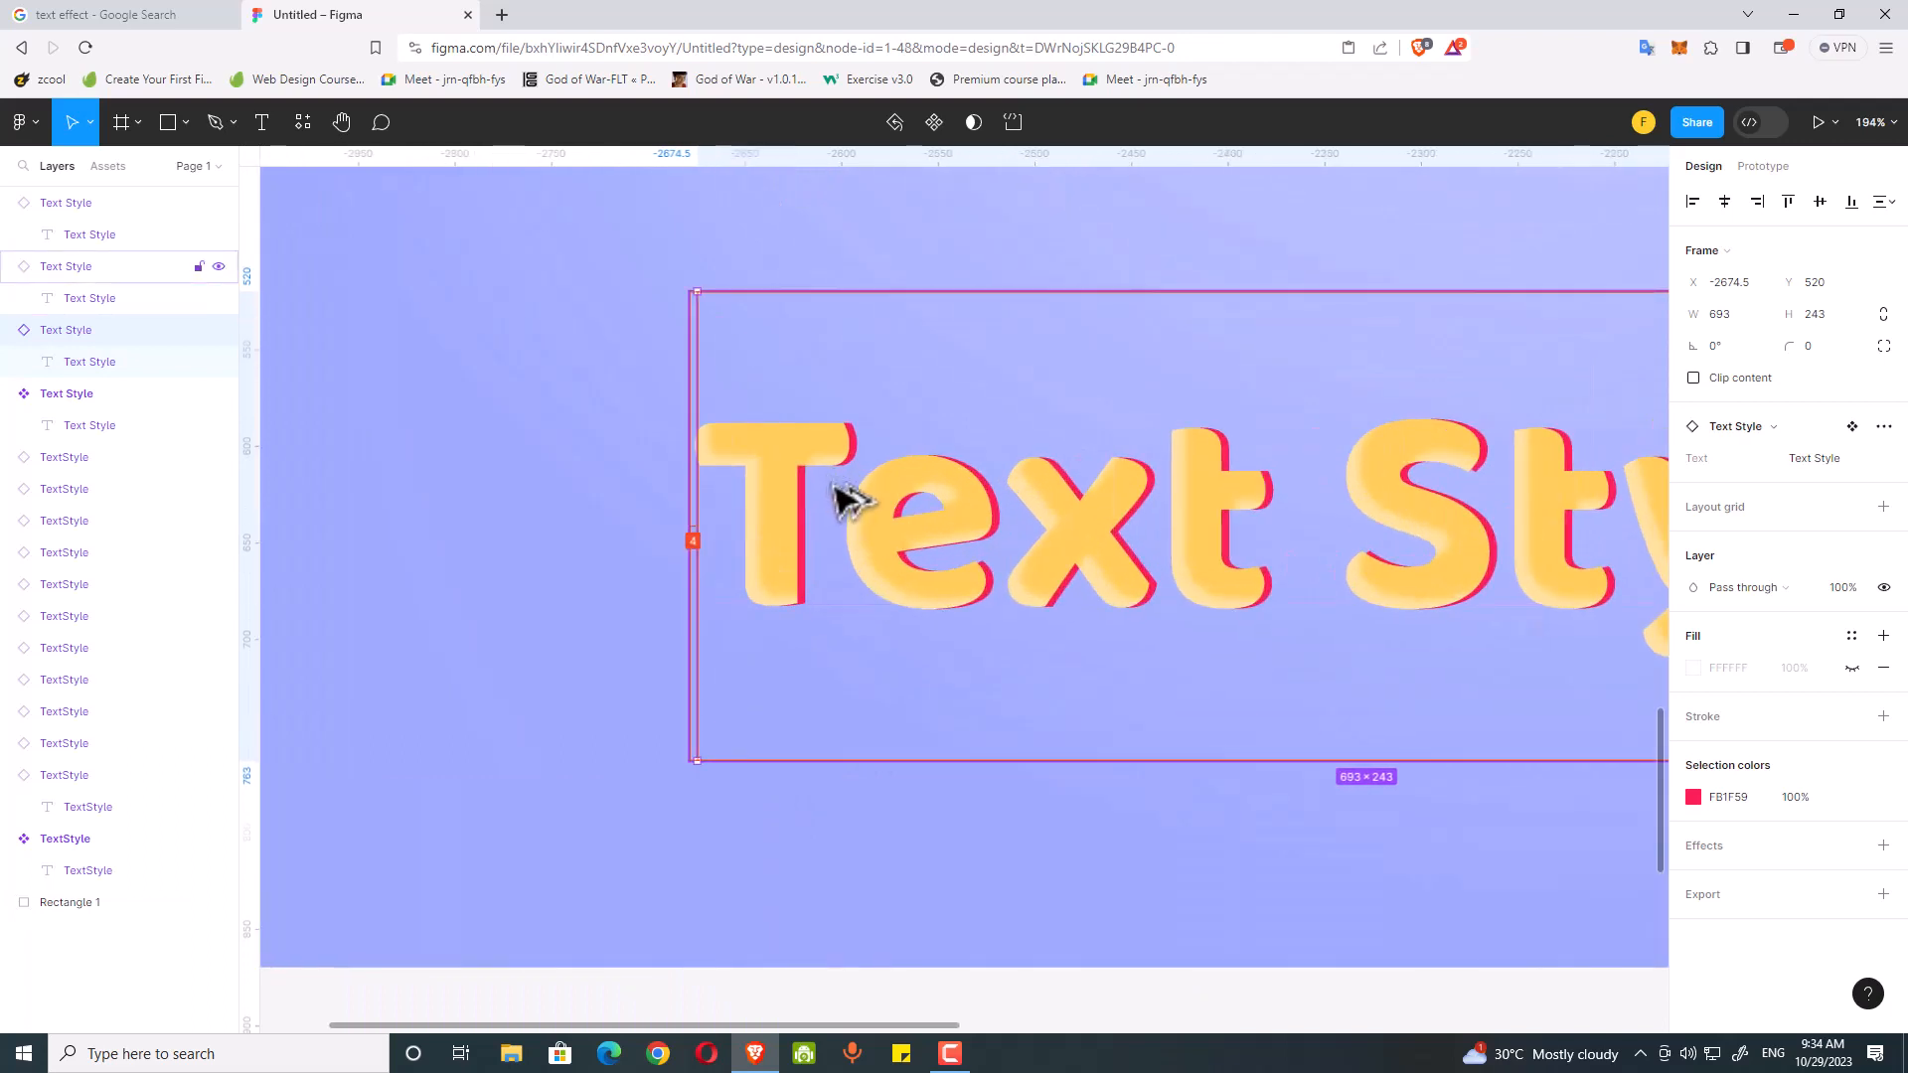
drag(835, 484, 832, 482)
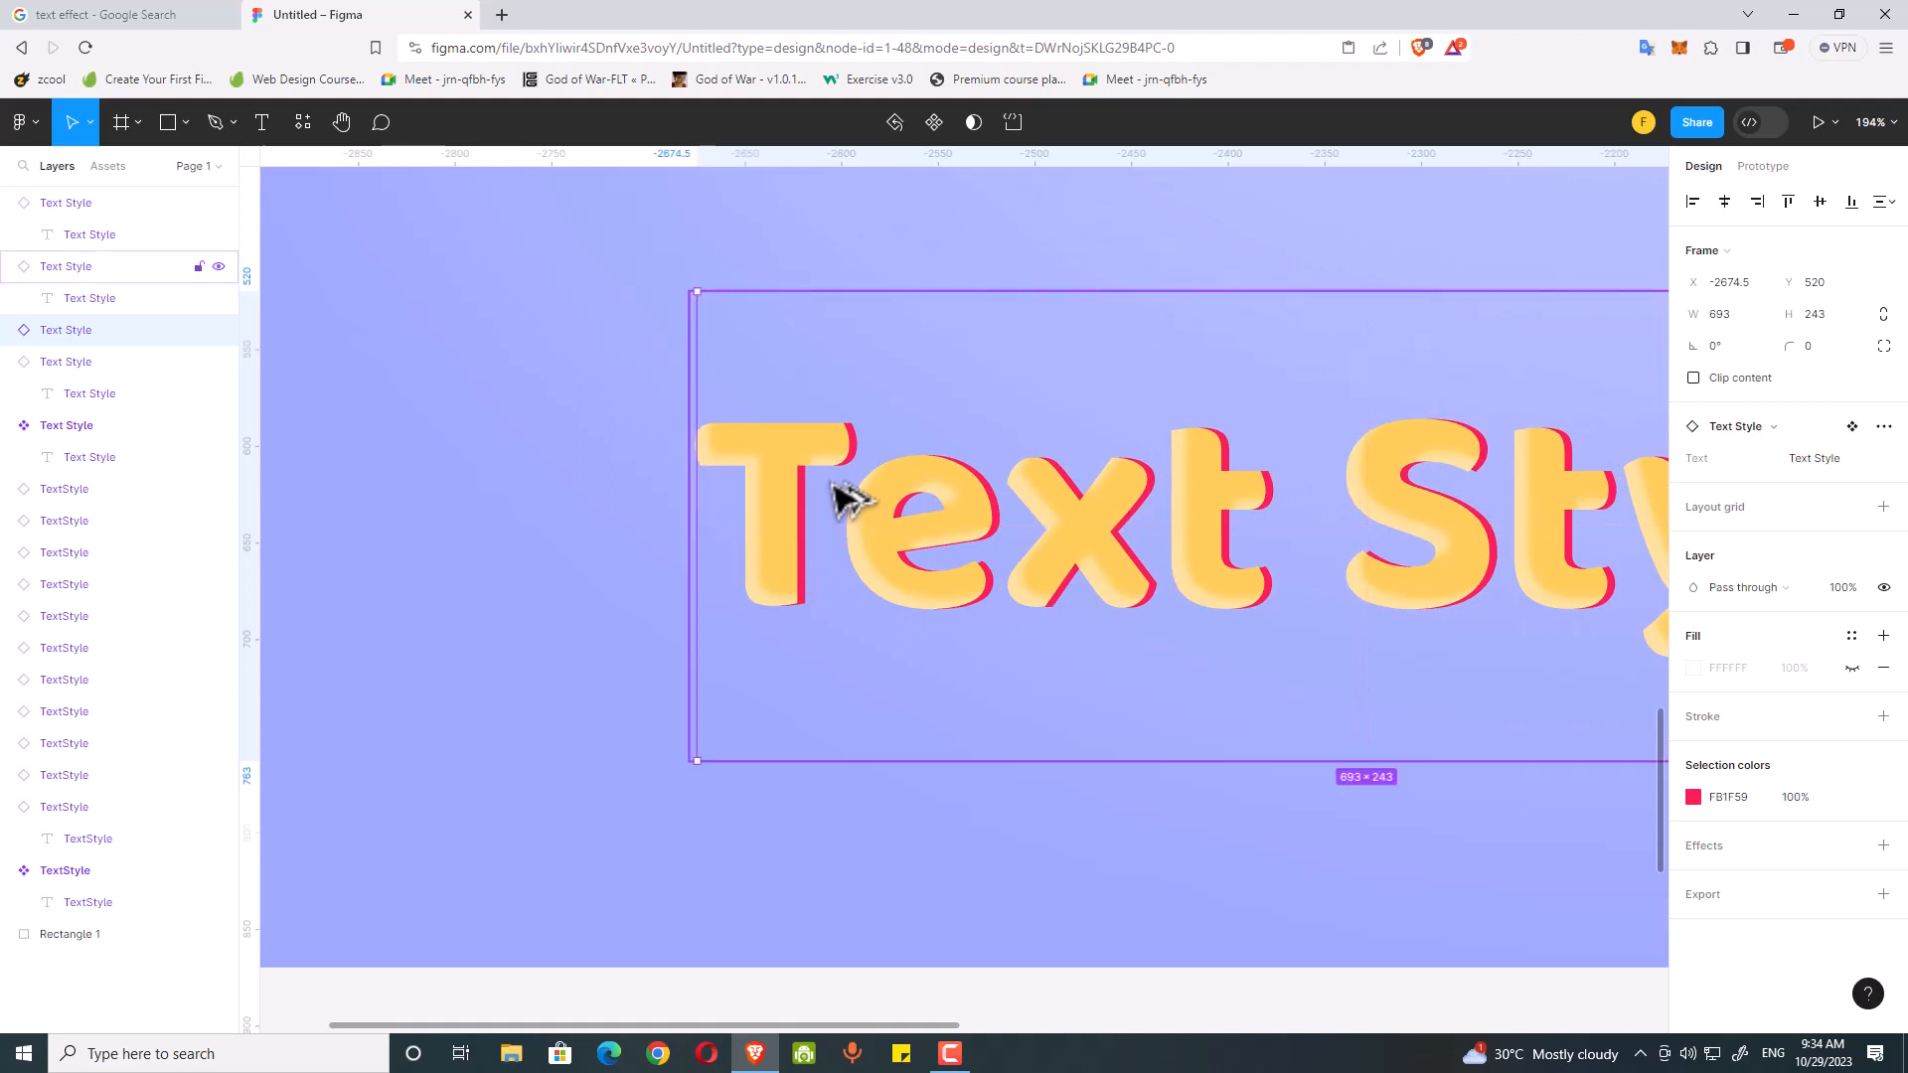
key(ctrl+d)
key(ctrl+d)
key(ctrl+d)
key(ctrl+d)
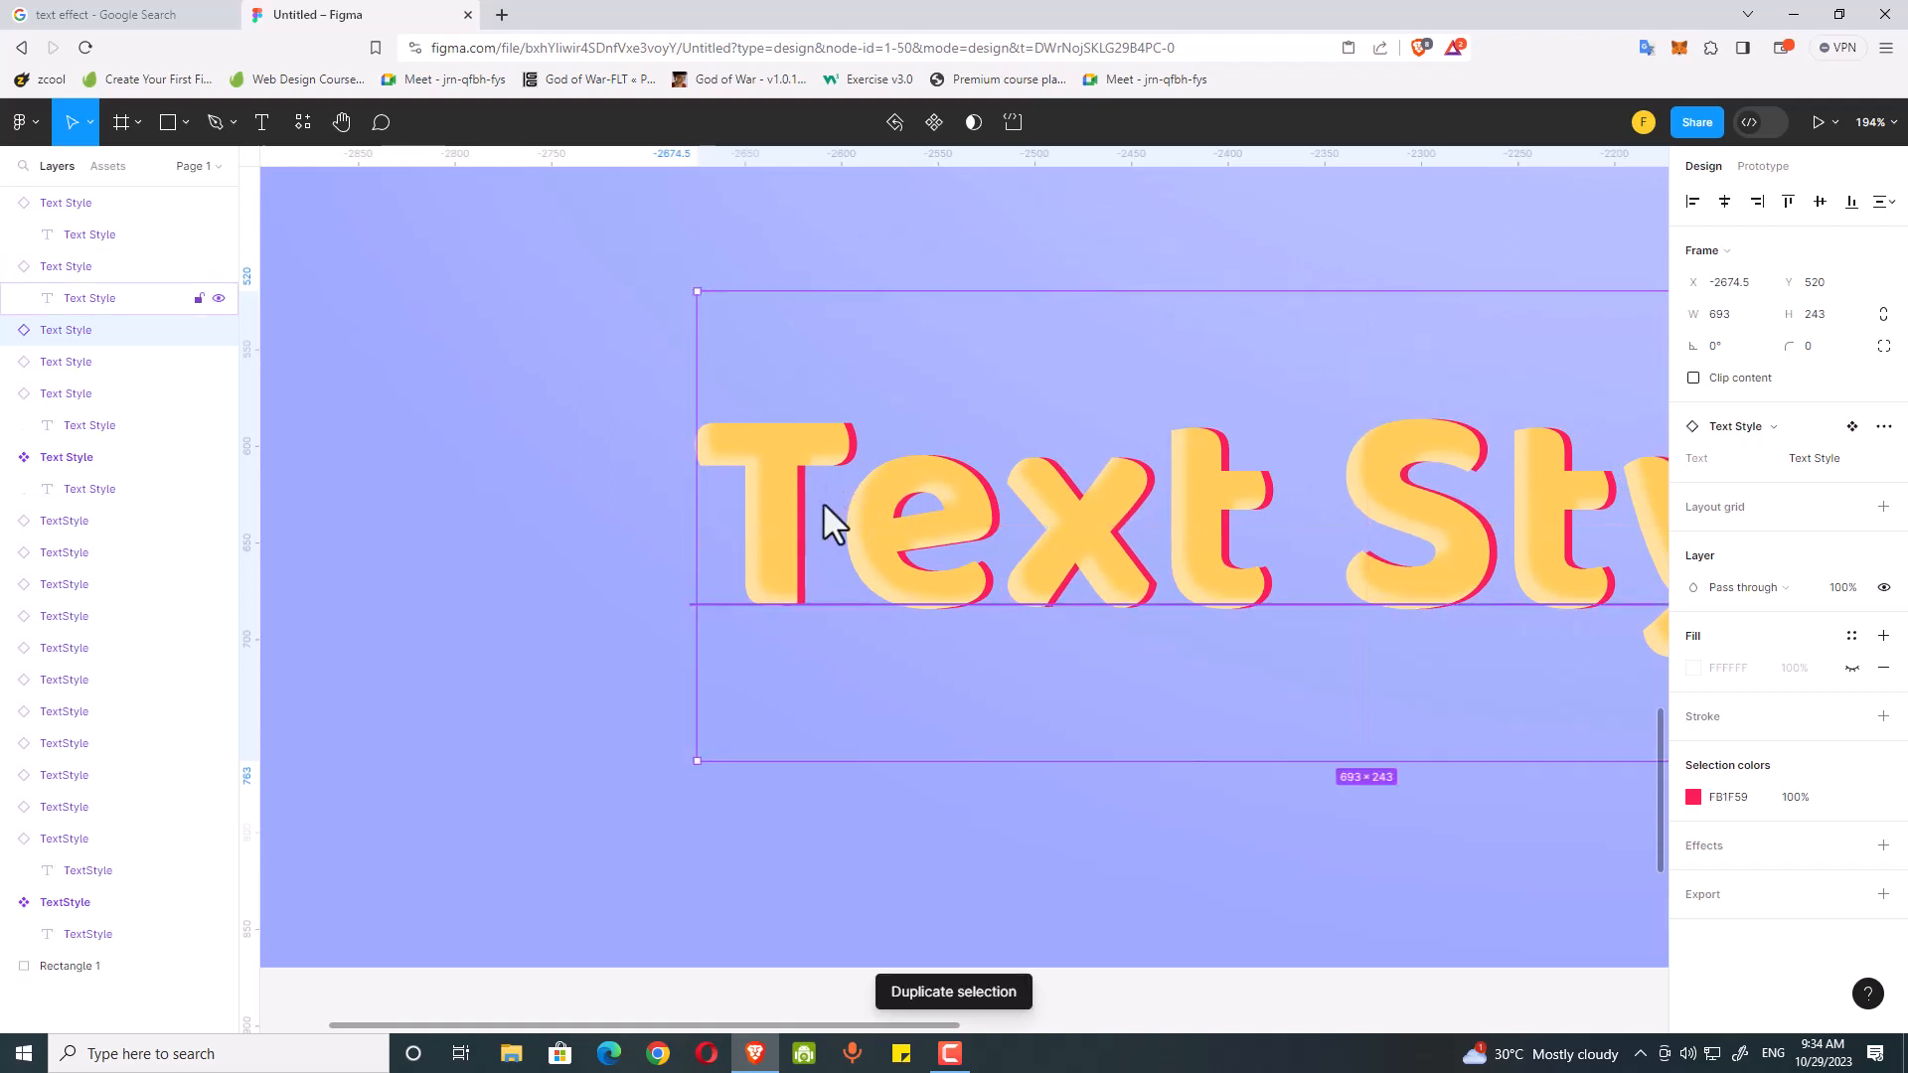
key(ctrl+d)
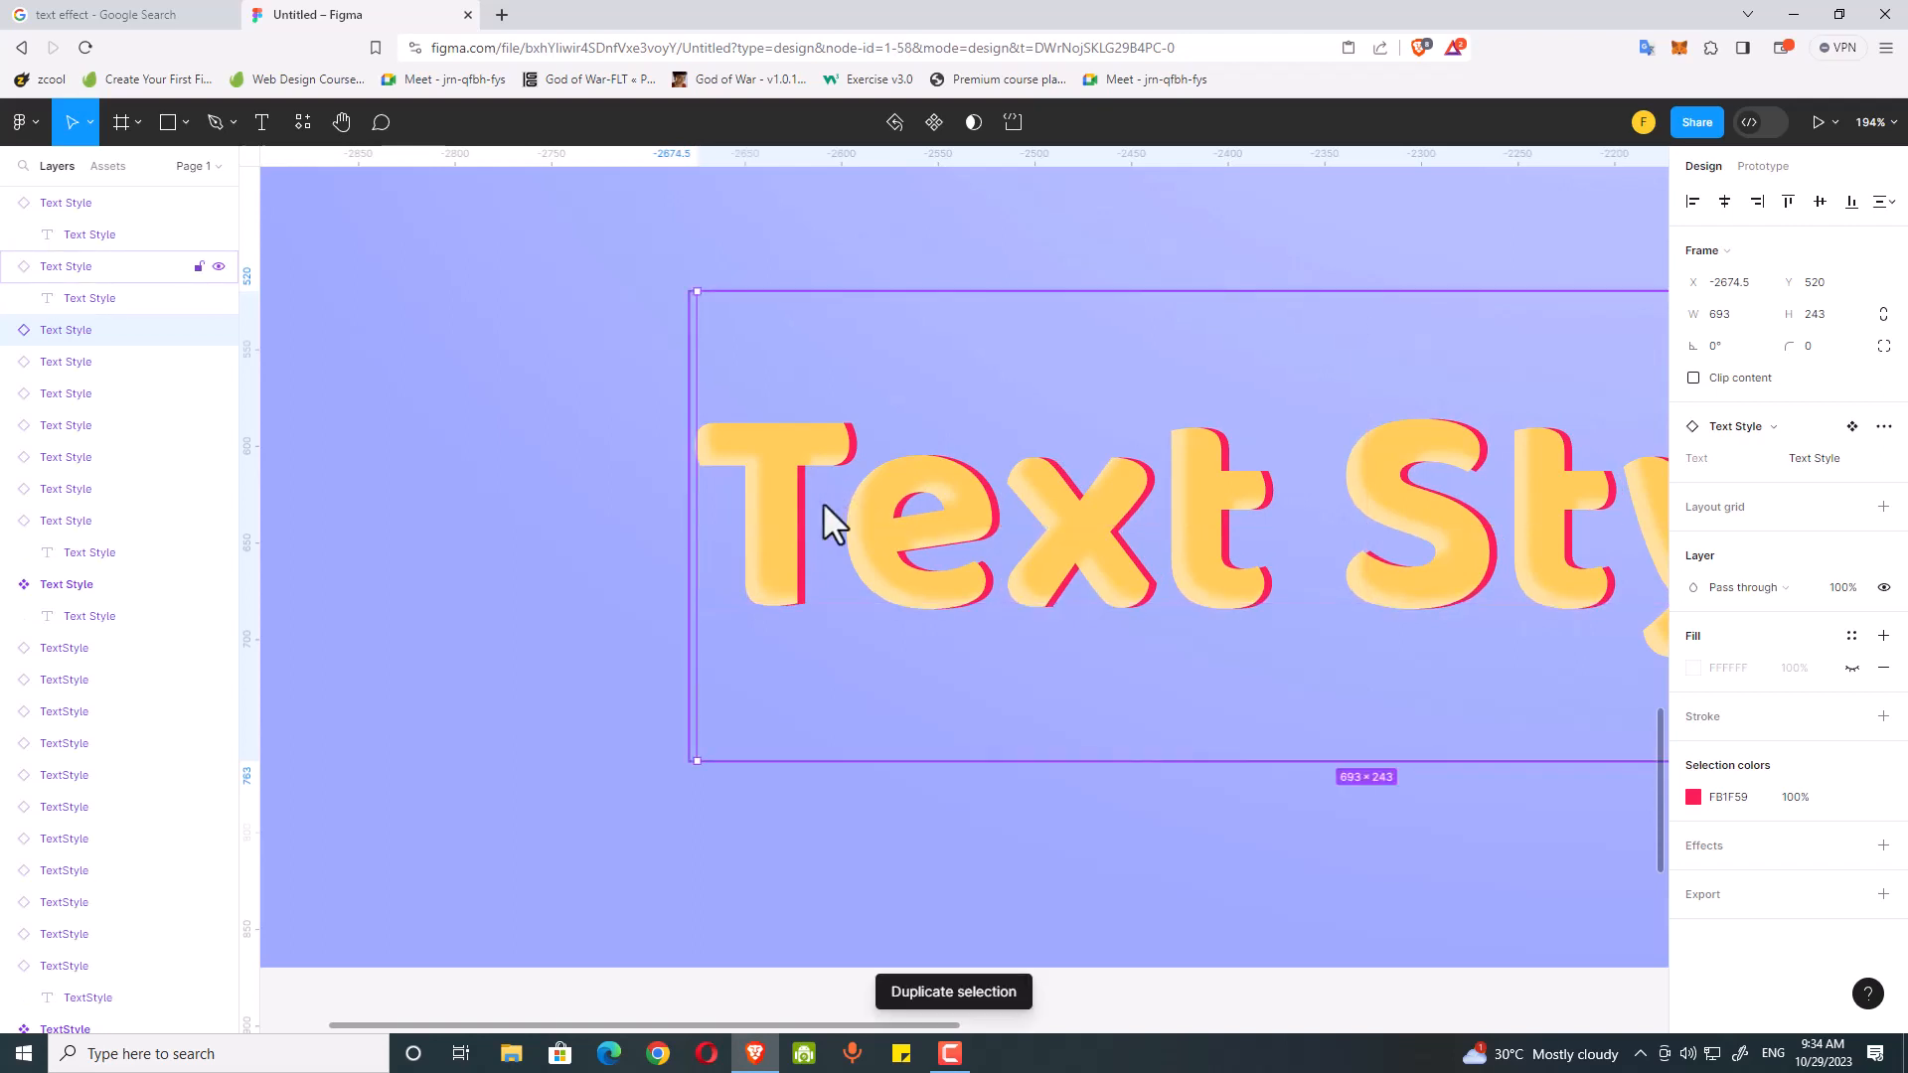
Step: Offset the topmost pink copy to X -2669 and Y 519 to deepen the extrusion, and deselect it
key(Right)
key(Right)
key(Right)
key(Right)
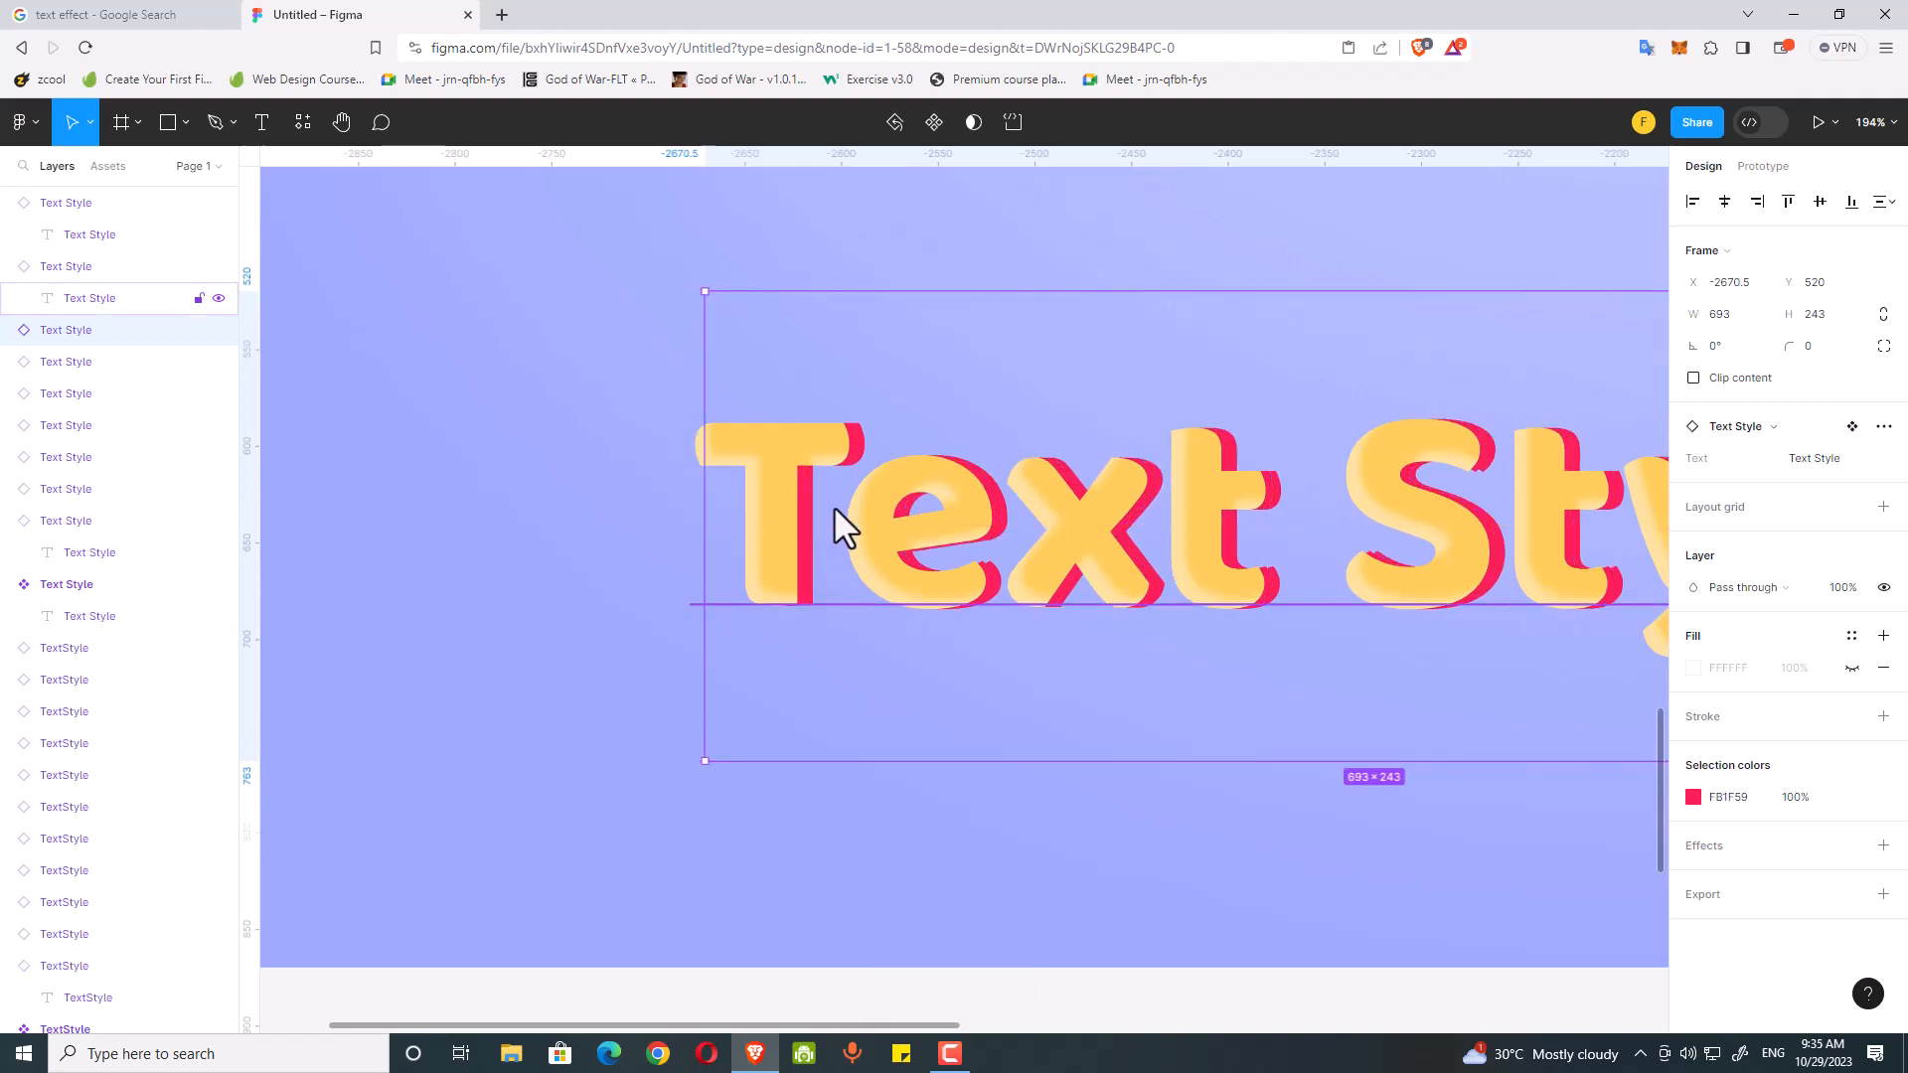
drag(834, 511, 838, 516)
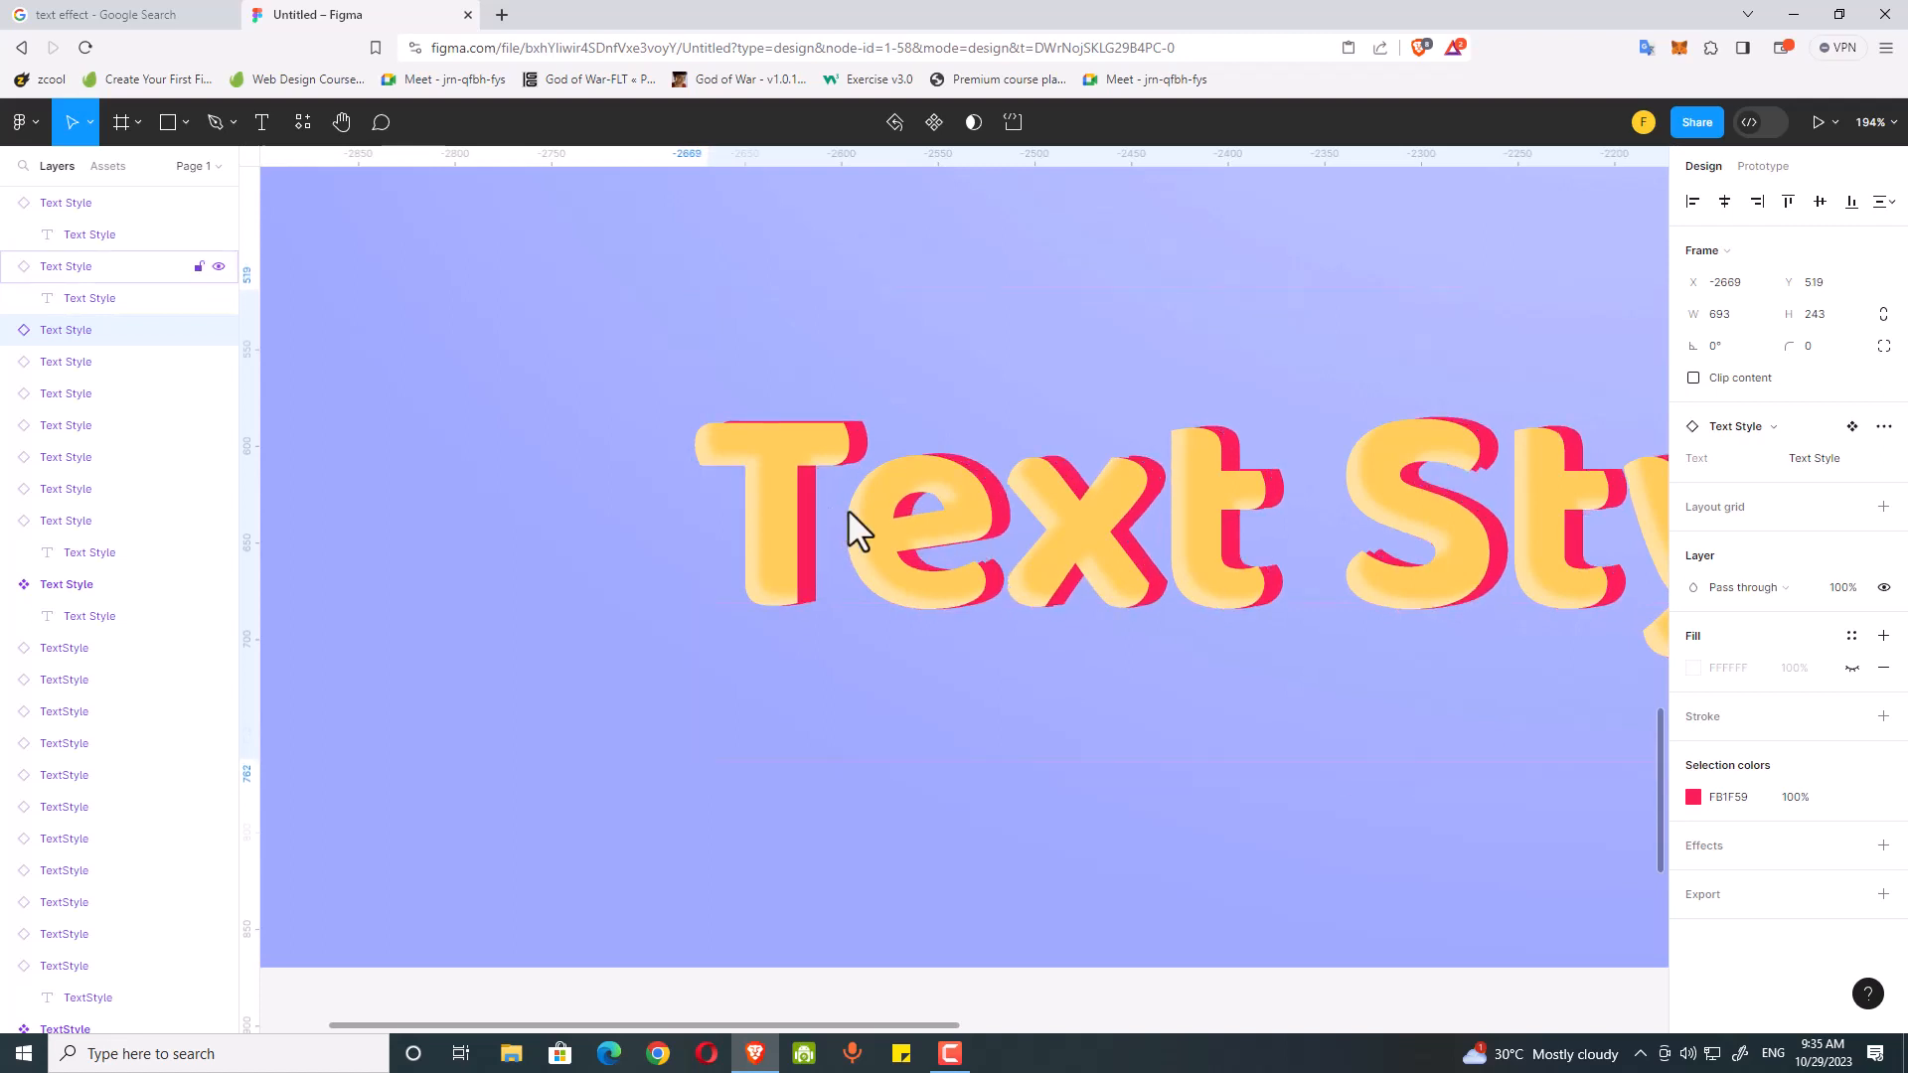
key(Up)
key(Up)
key(Up)
key(Up)
scroll(860, 521, down, 4)
click(1041, 801)
Step: Move the outlined text instance down onto the yellow text, at X -2678.5 and Y 520
scroll(1054, 785, up, 1)
scroll(1053, 785, right, 1)
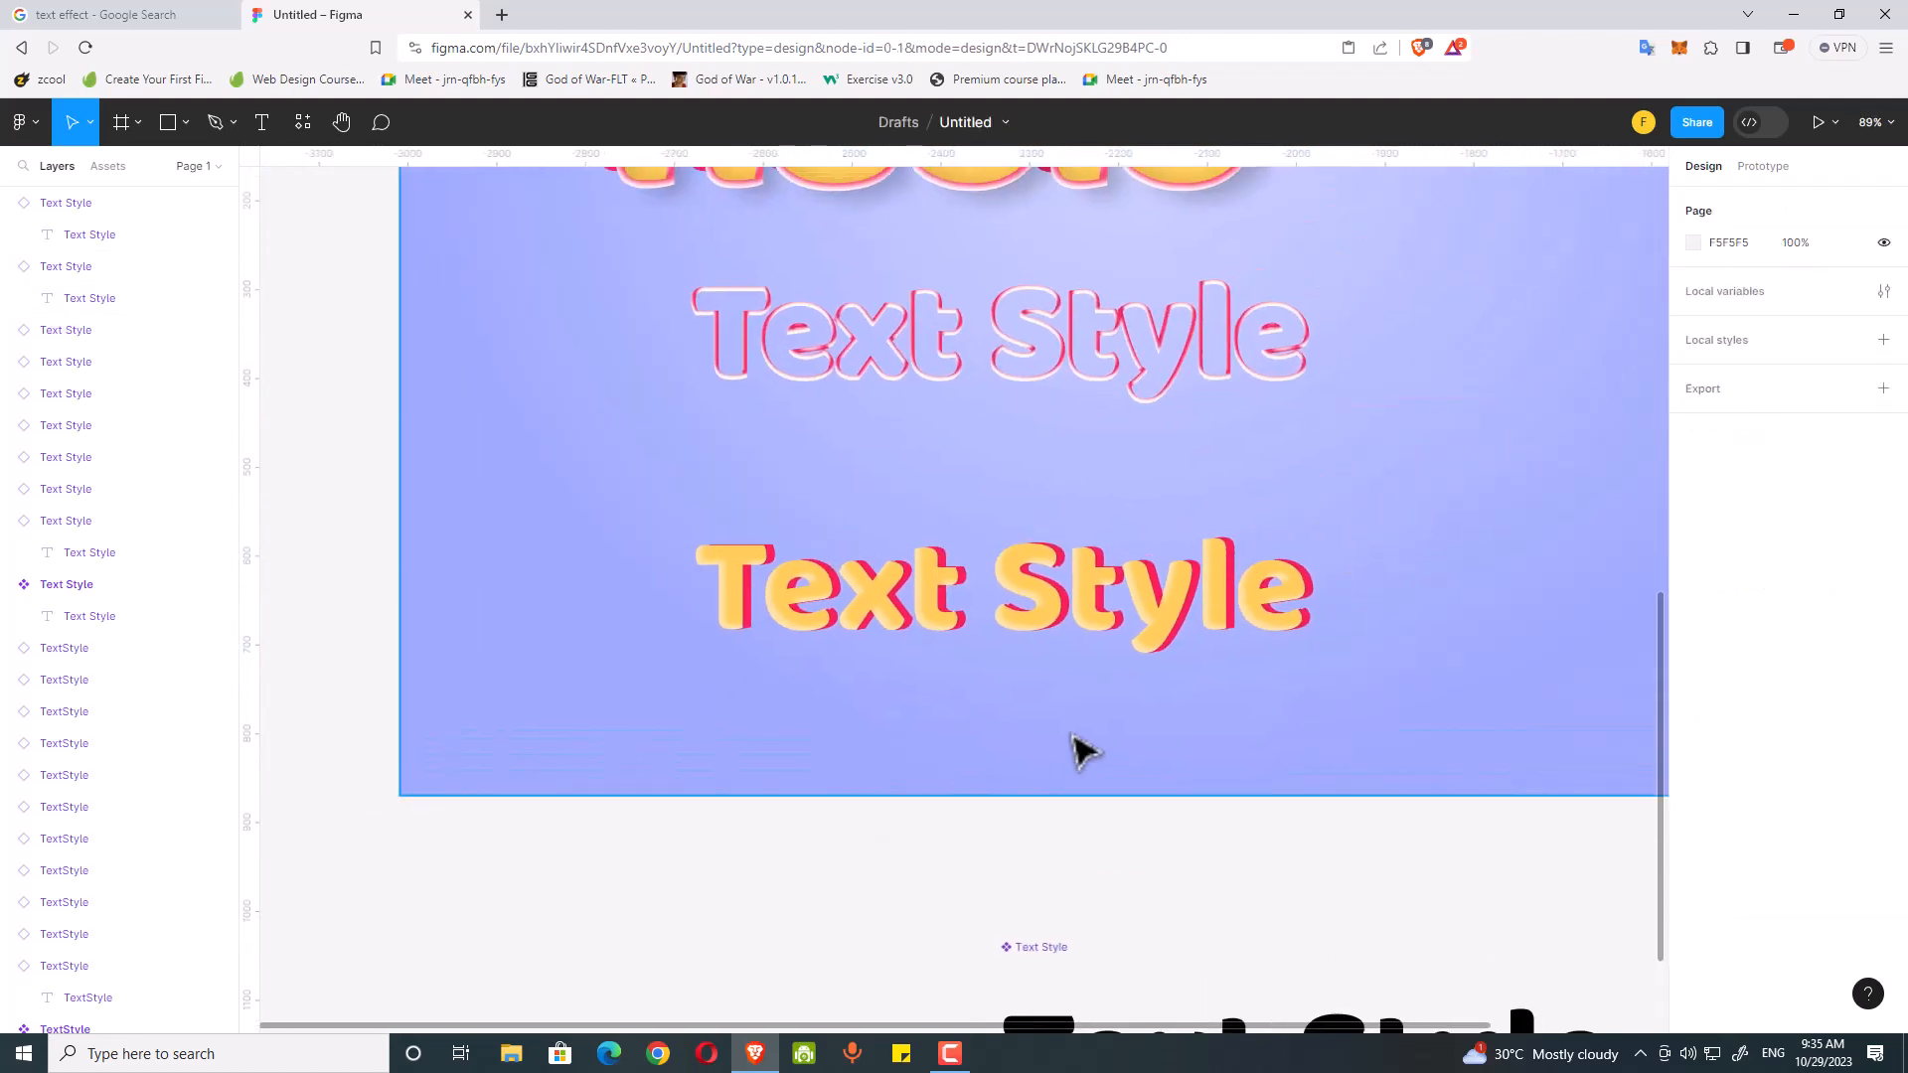
scroll(962, 327, up, 1)
click(1030, 362)
drag(1030, 361, 1022, 631)
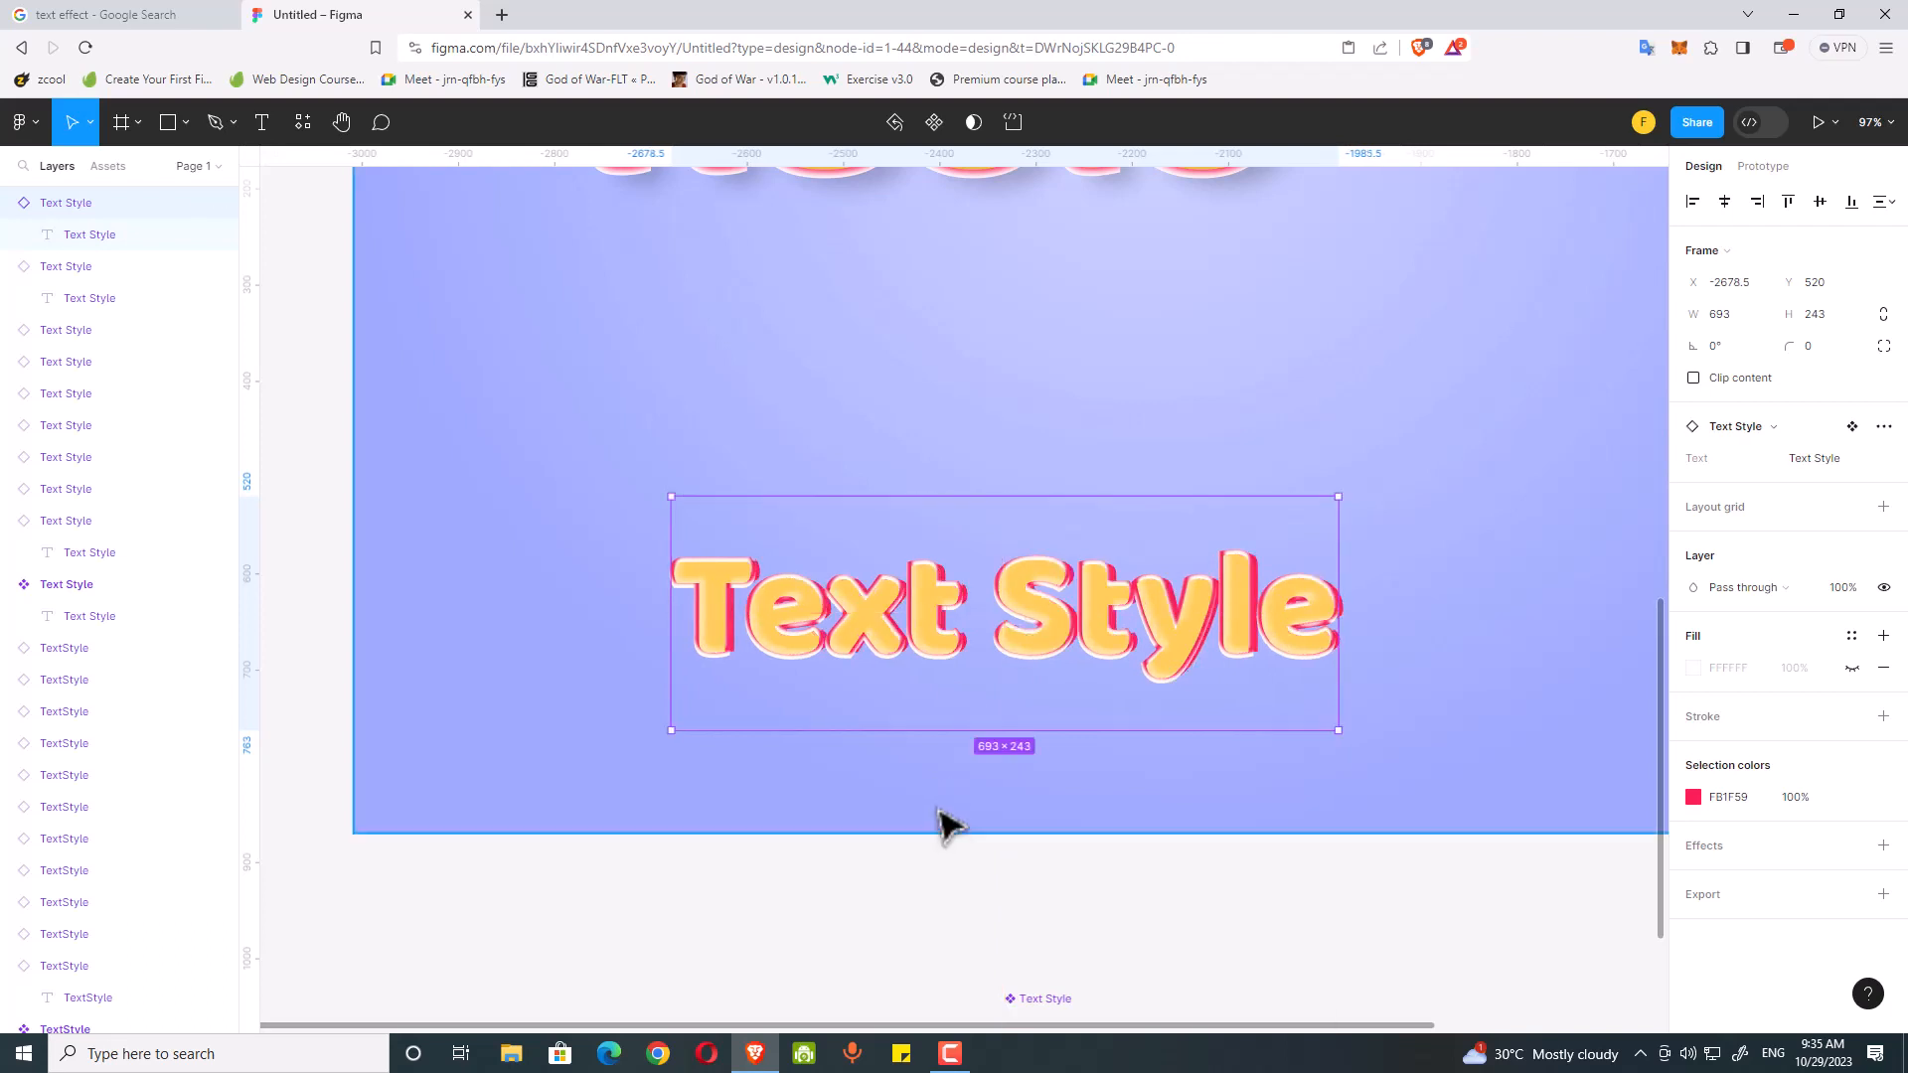
Step: Add a drop shadow to the bottommost pink text layer with X 6, Y 20 and blur 18
scroll(945, 822, up, 2)
click(105, 525)
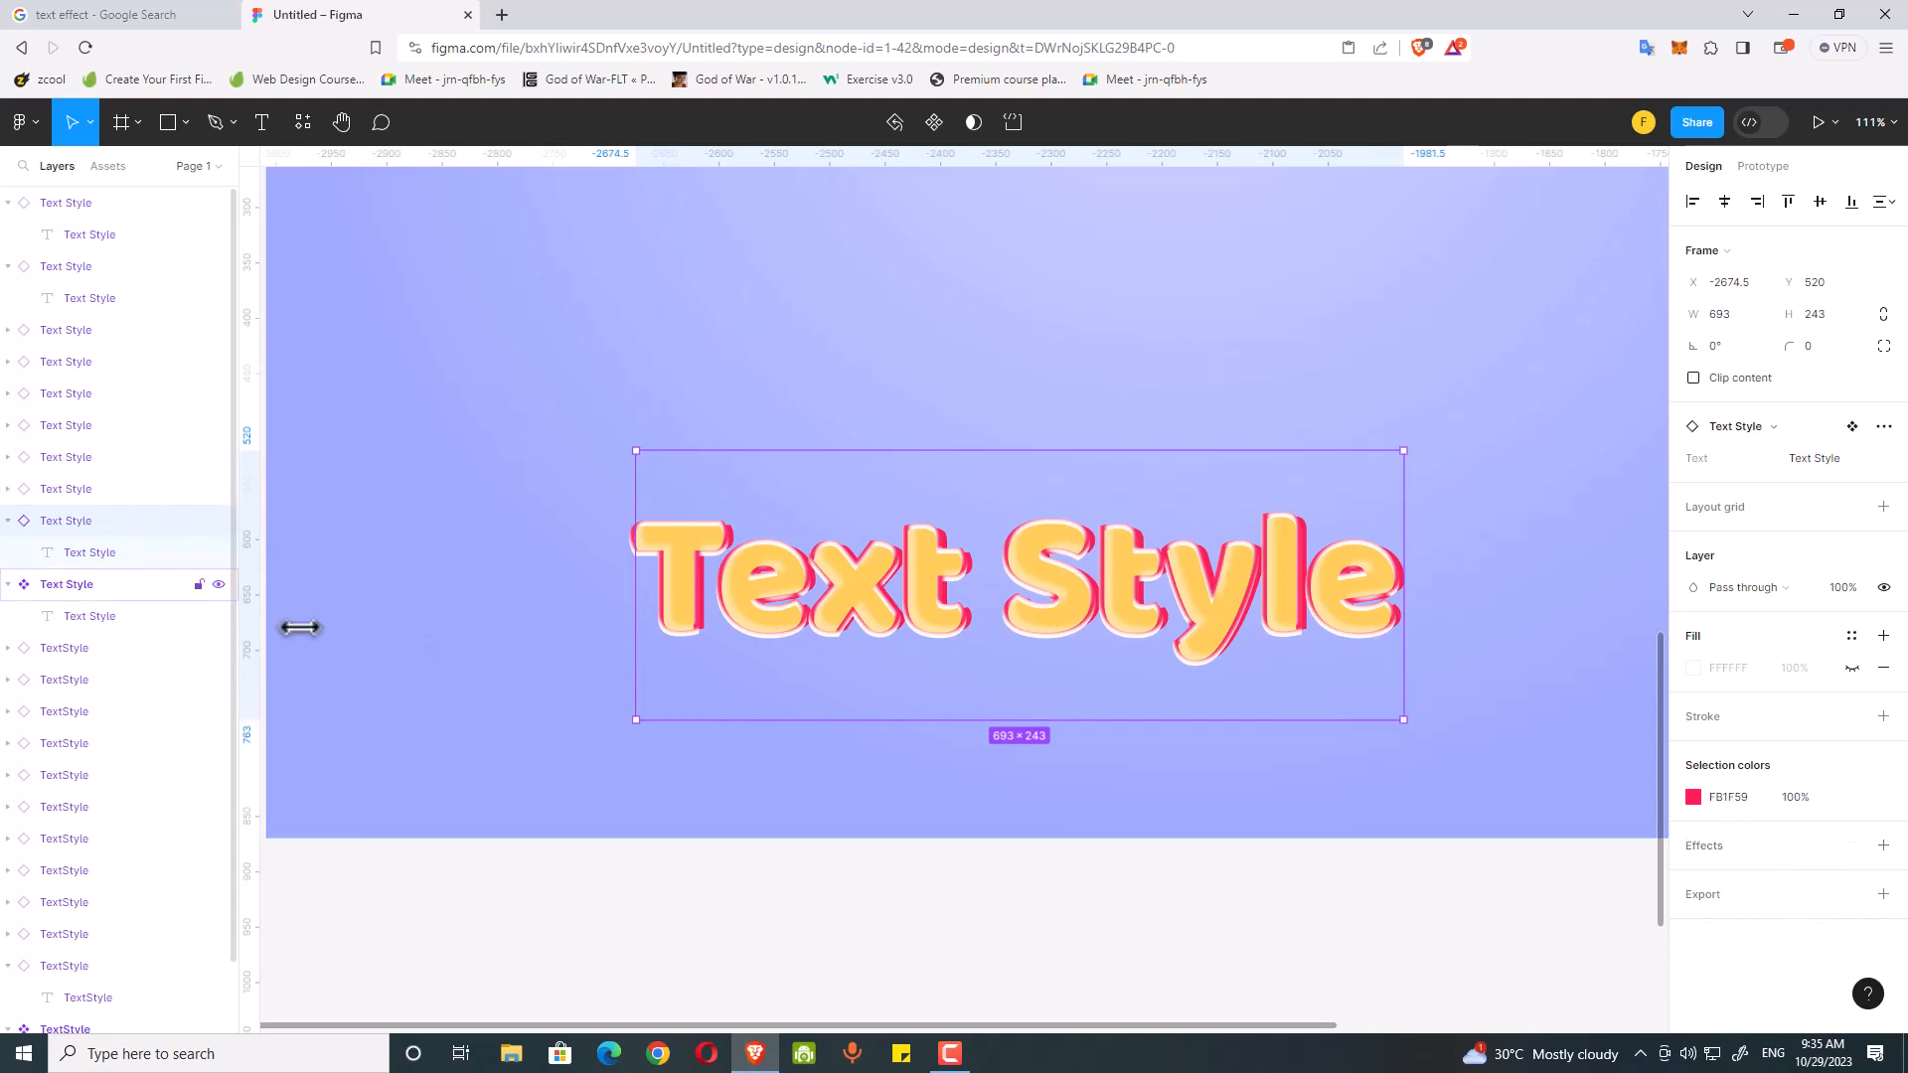
click(100, 552)
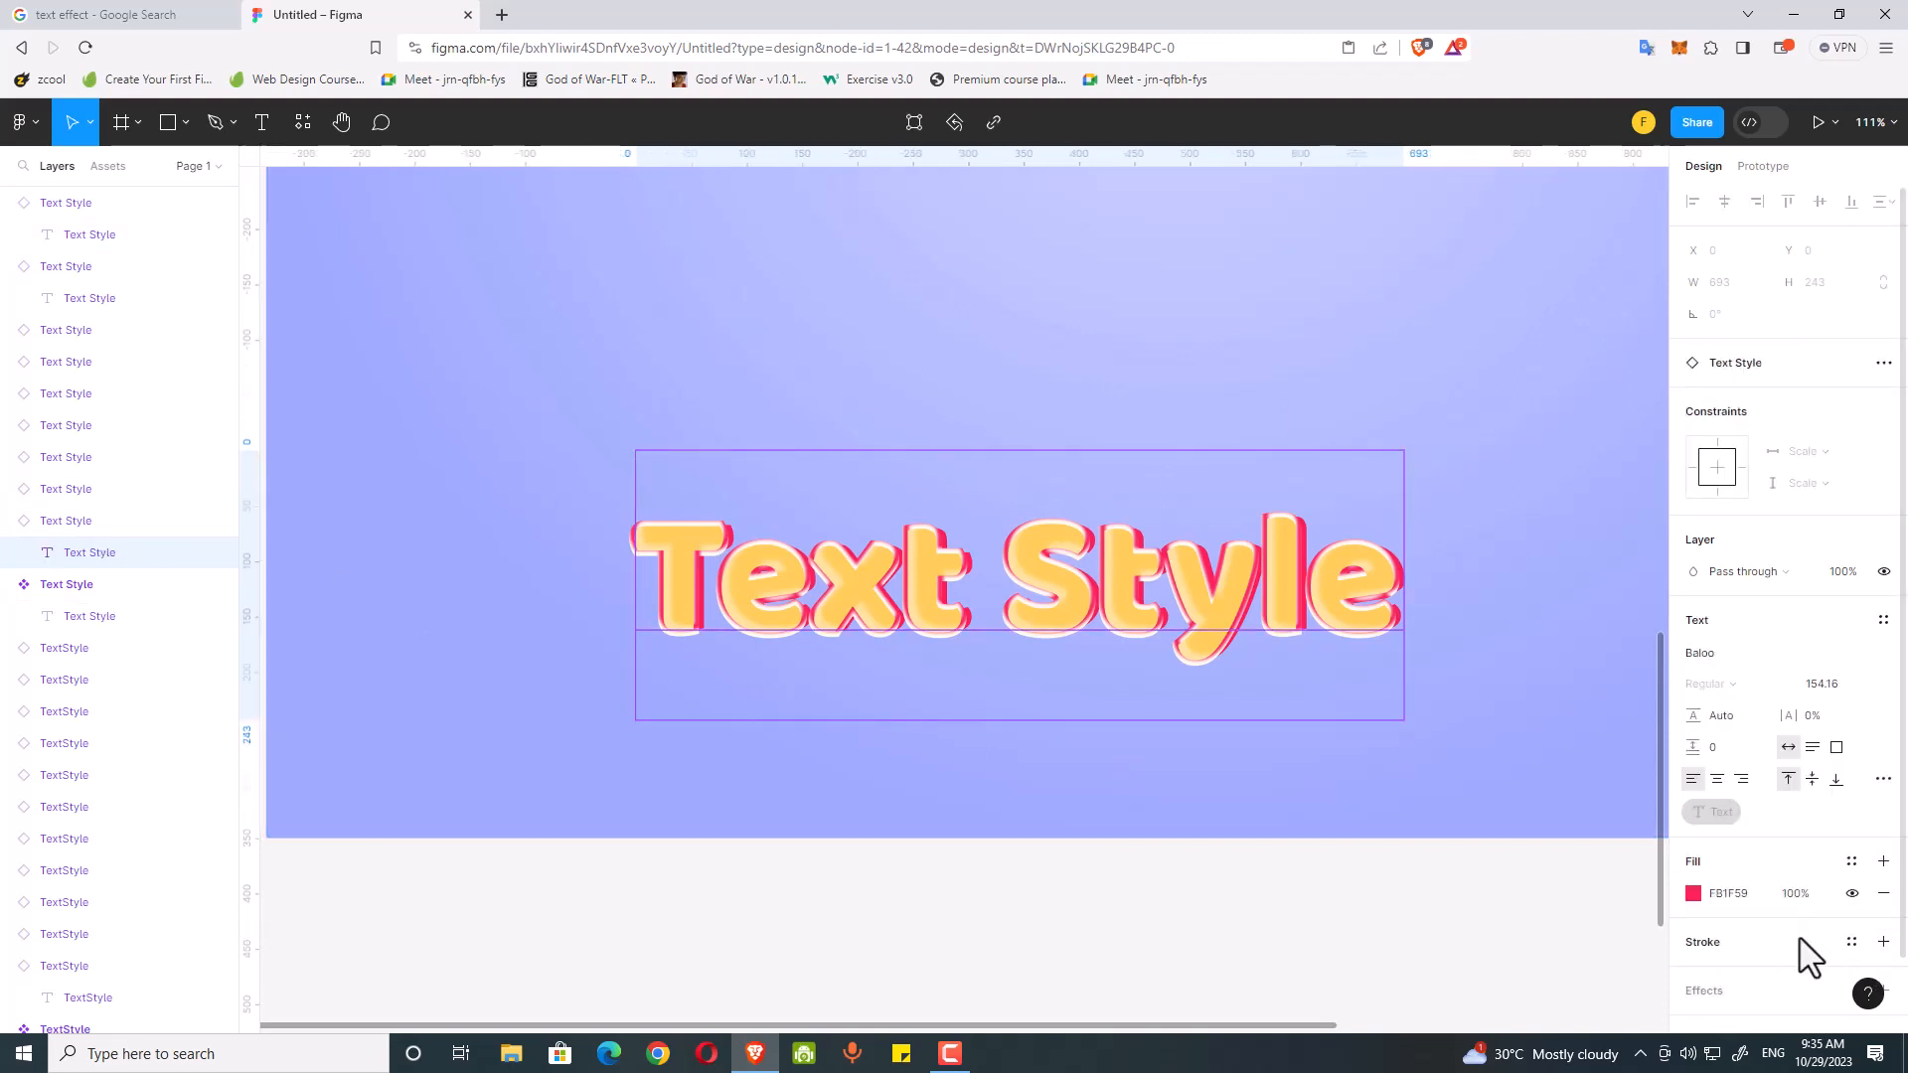
scroll(1878, 939, down, 2)
click(1882, 910)
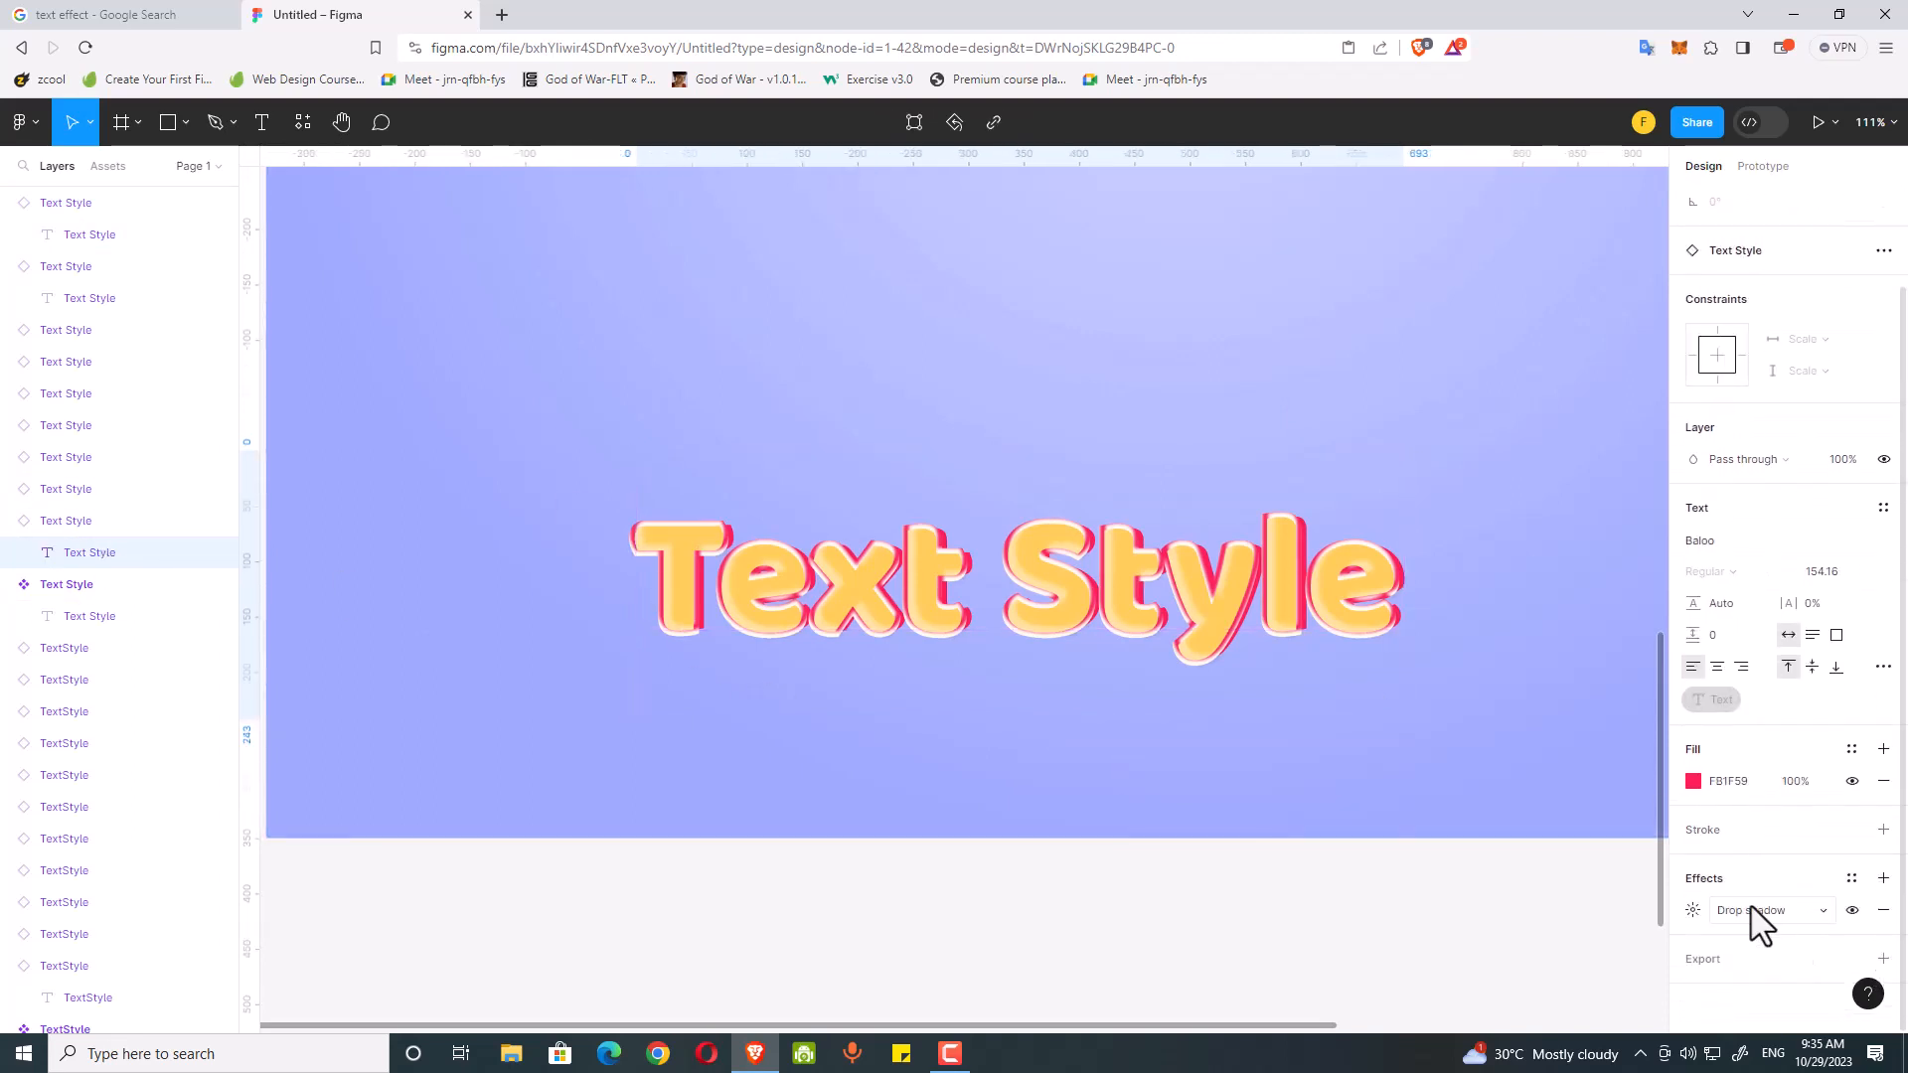
click(1693, 910)
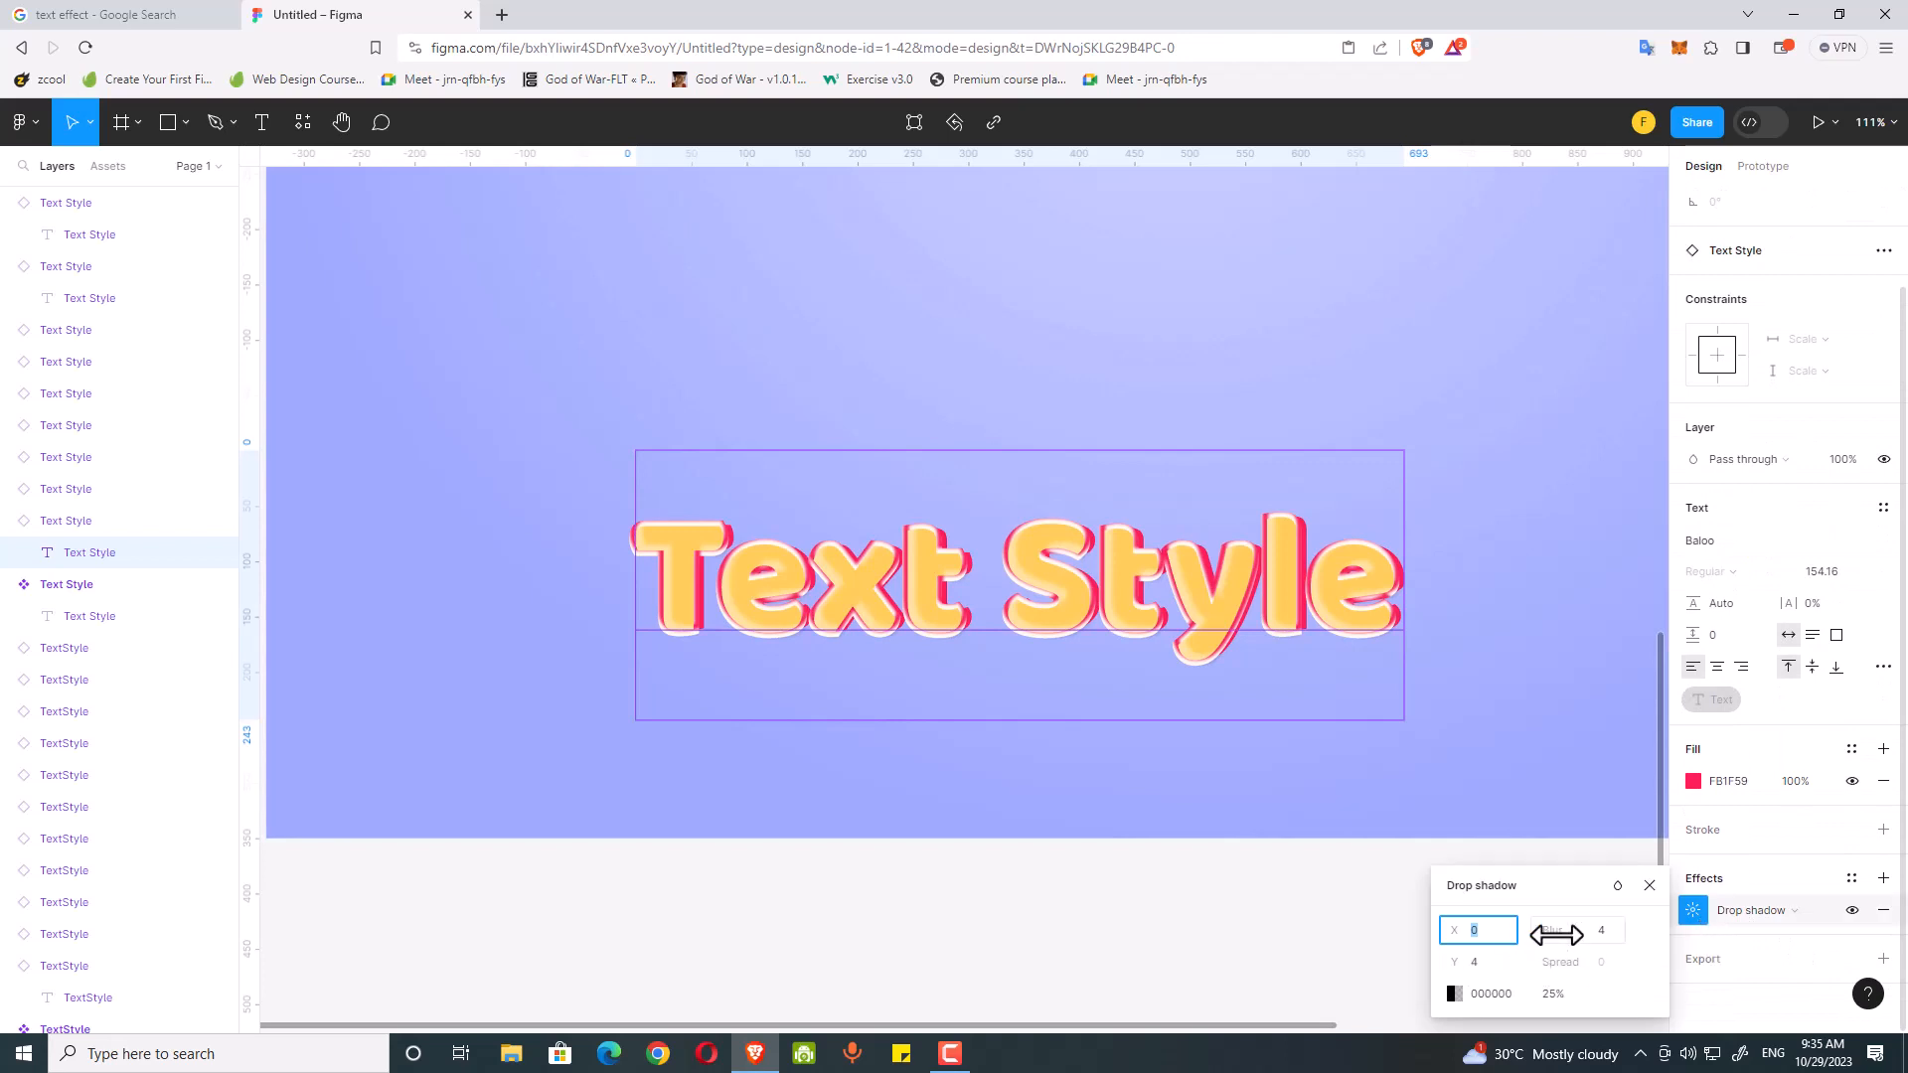
drag(1556, 934, 1631, 930)
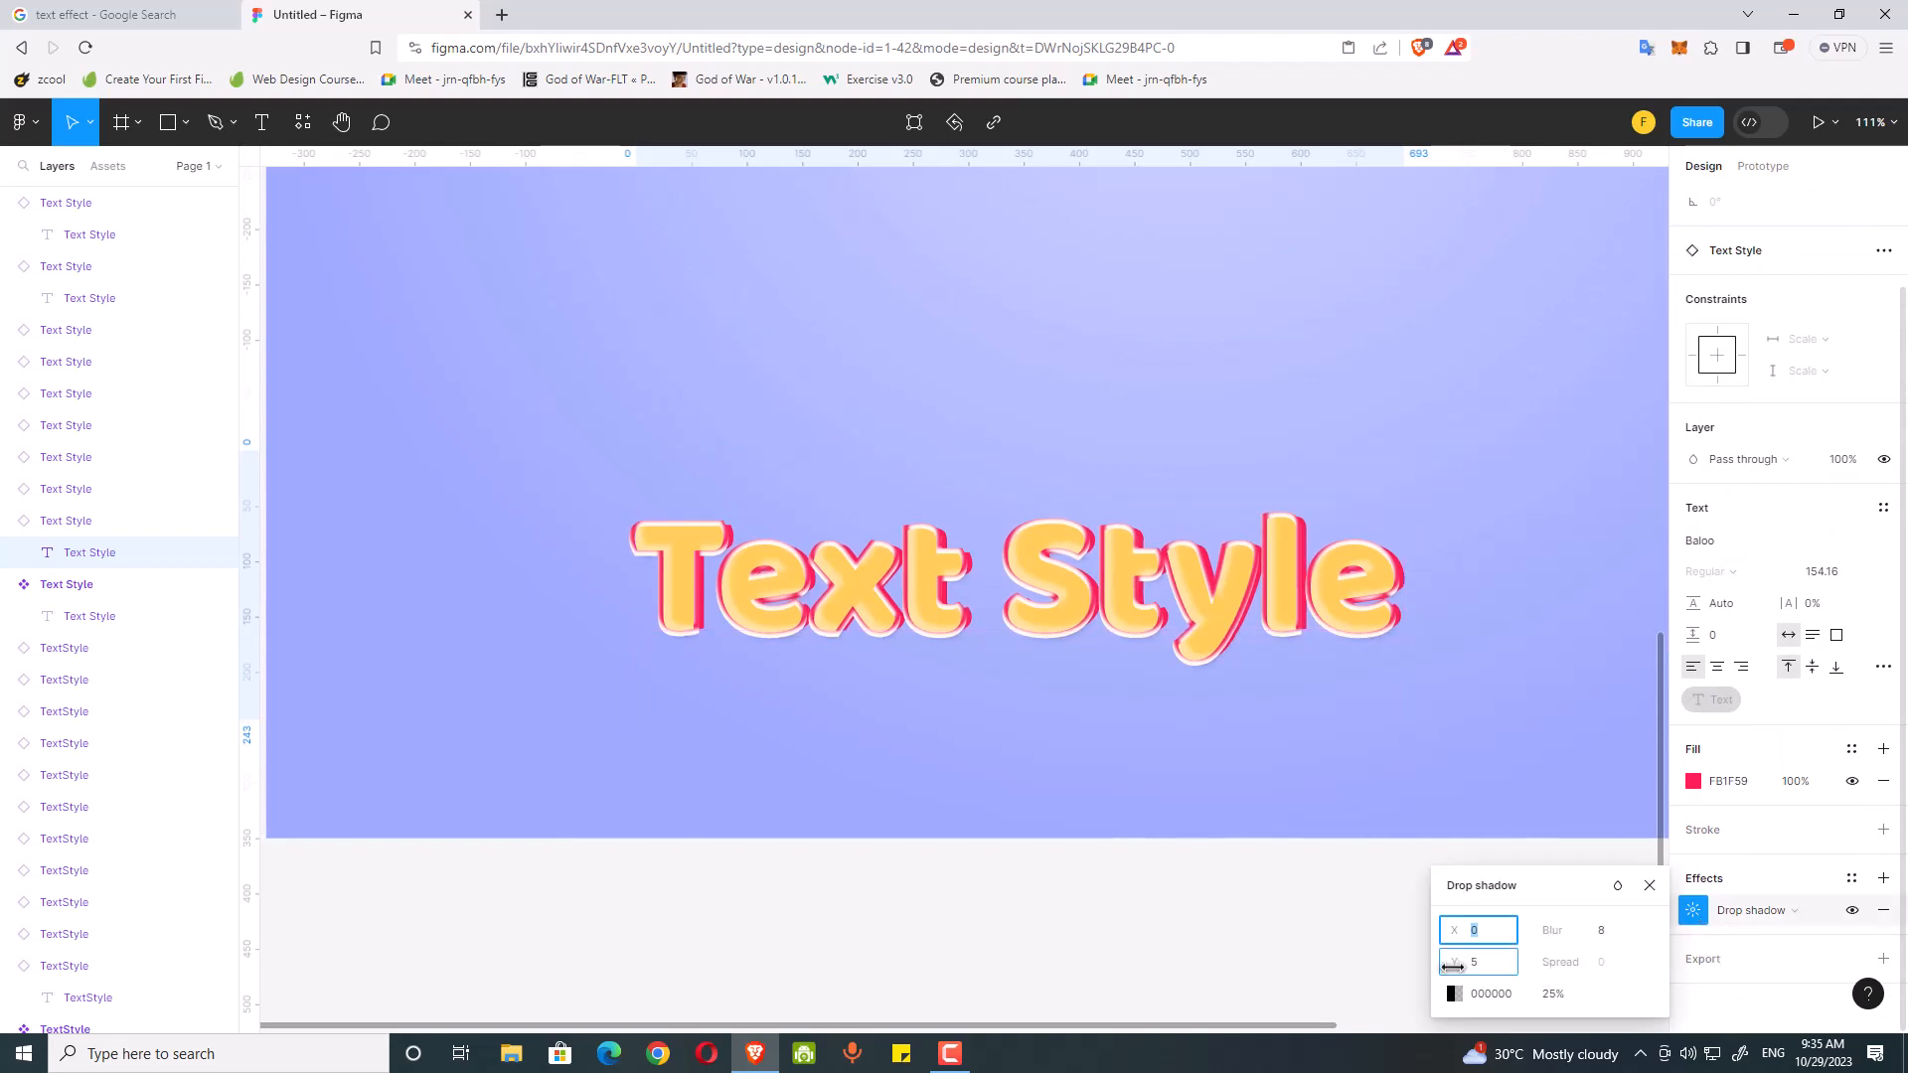
drag(1453, 966, 1469, 930)
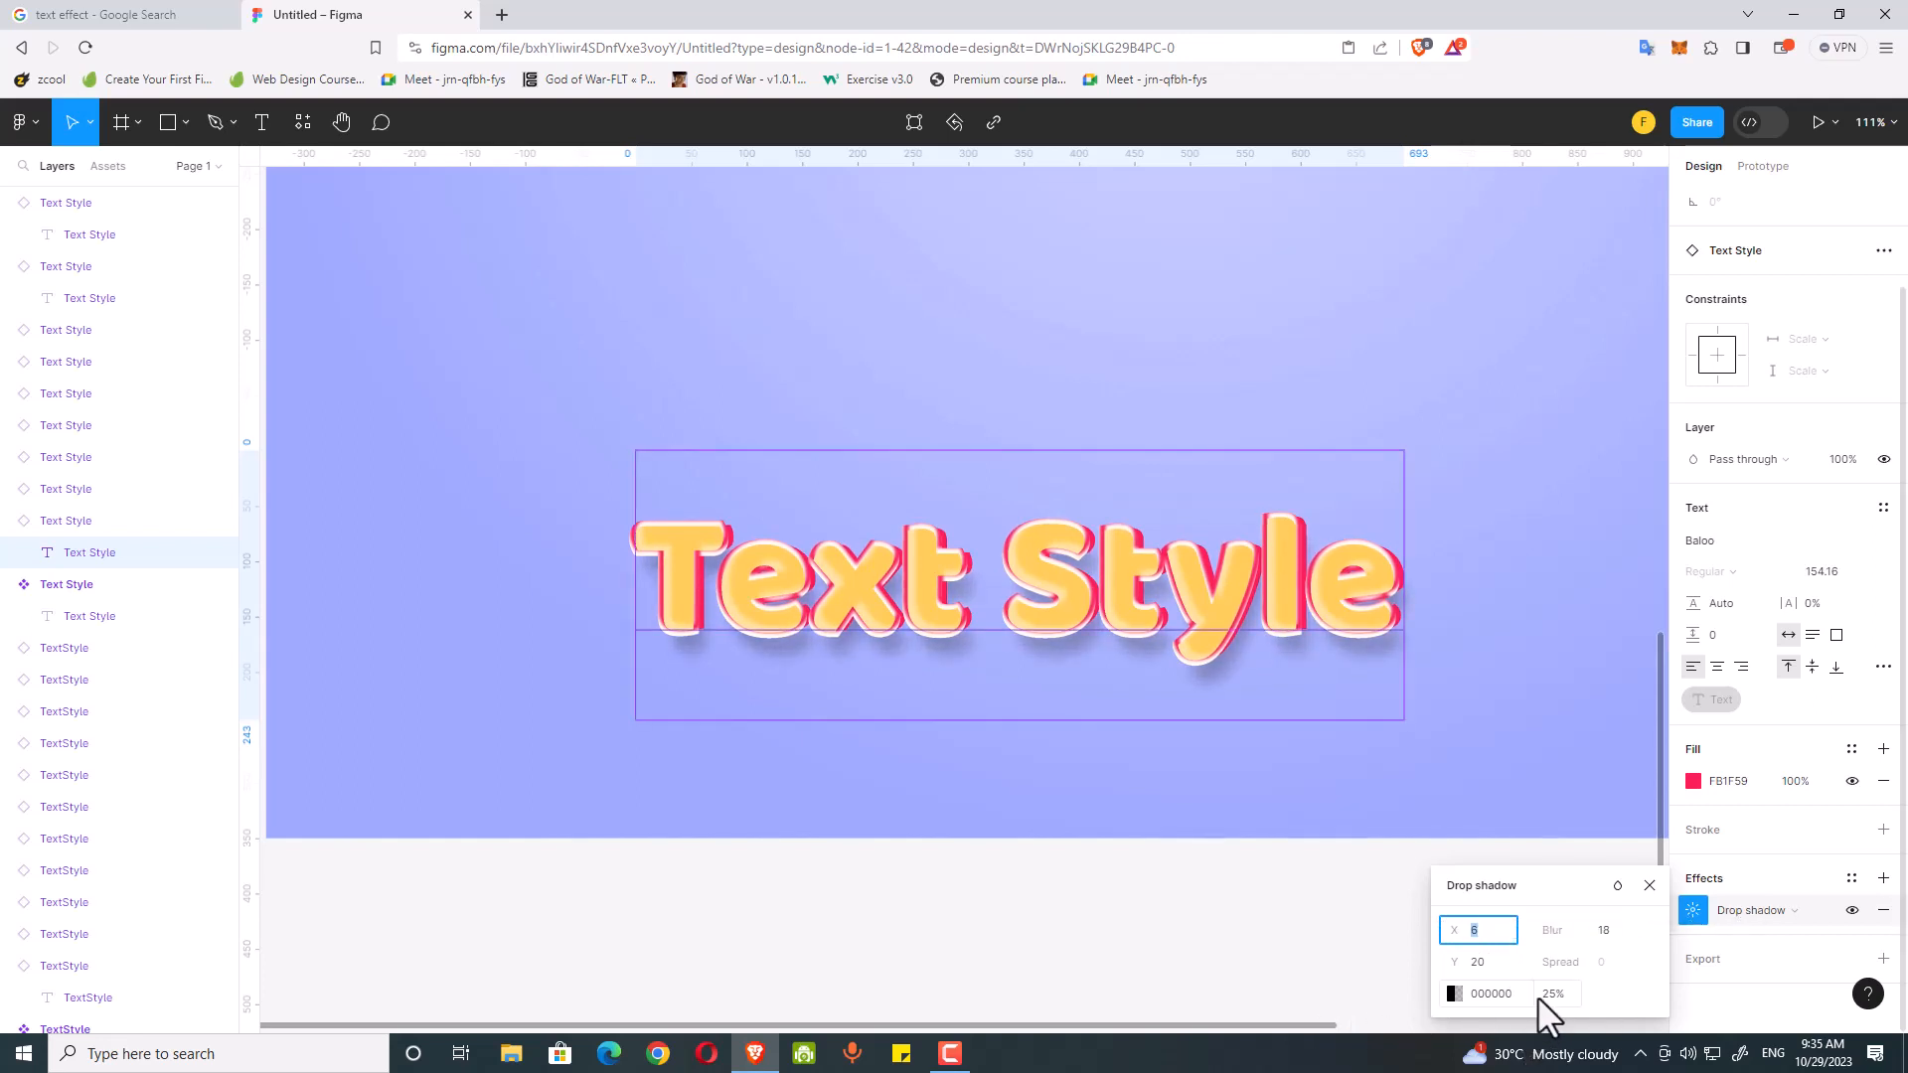
Step: Sample the background for the drop shadow colour and darken it to blue 6B7DEE at 100% opacity
click(1452, 992)
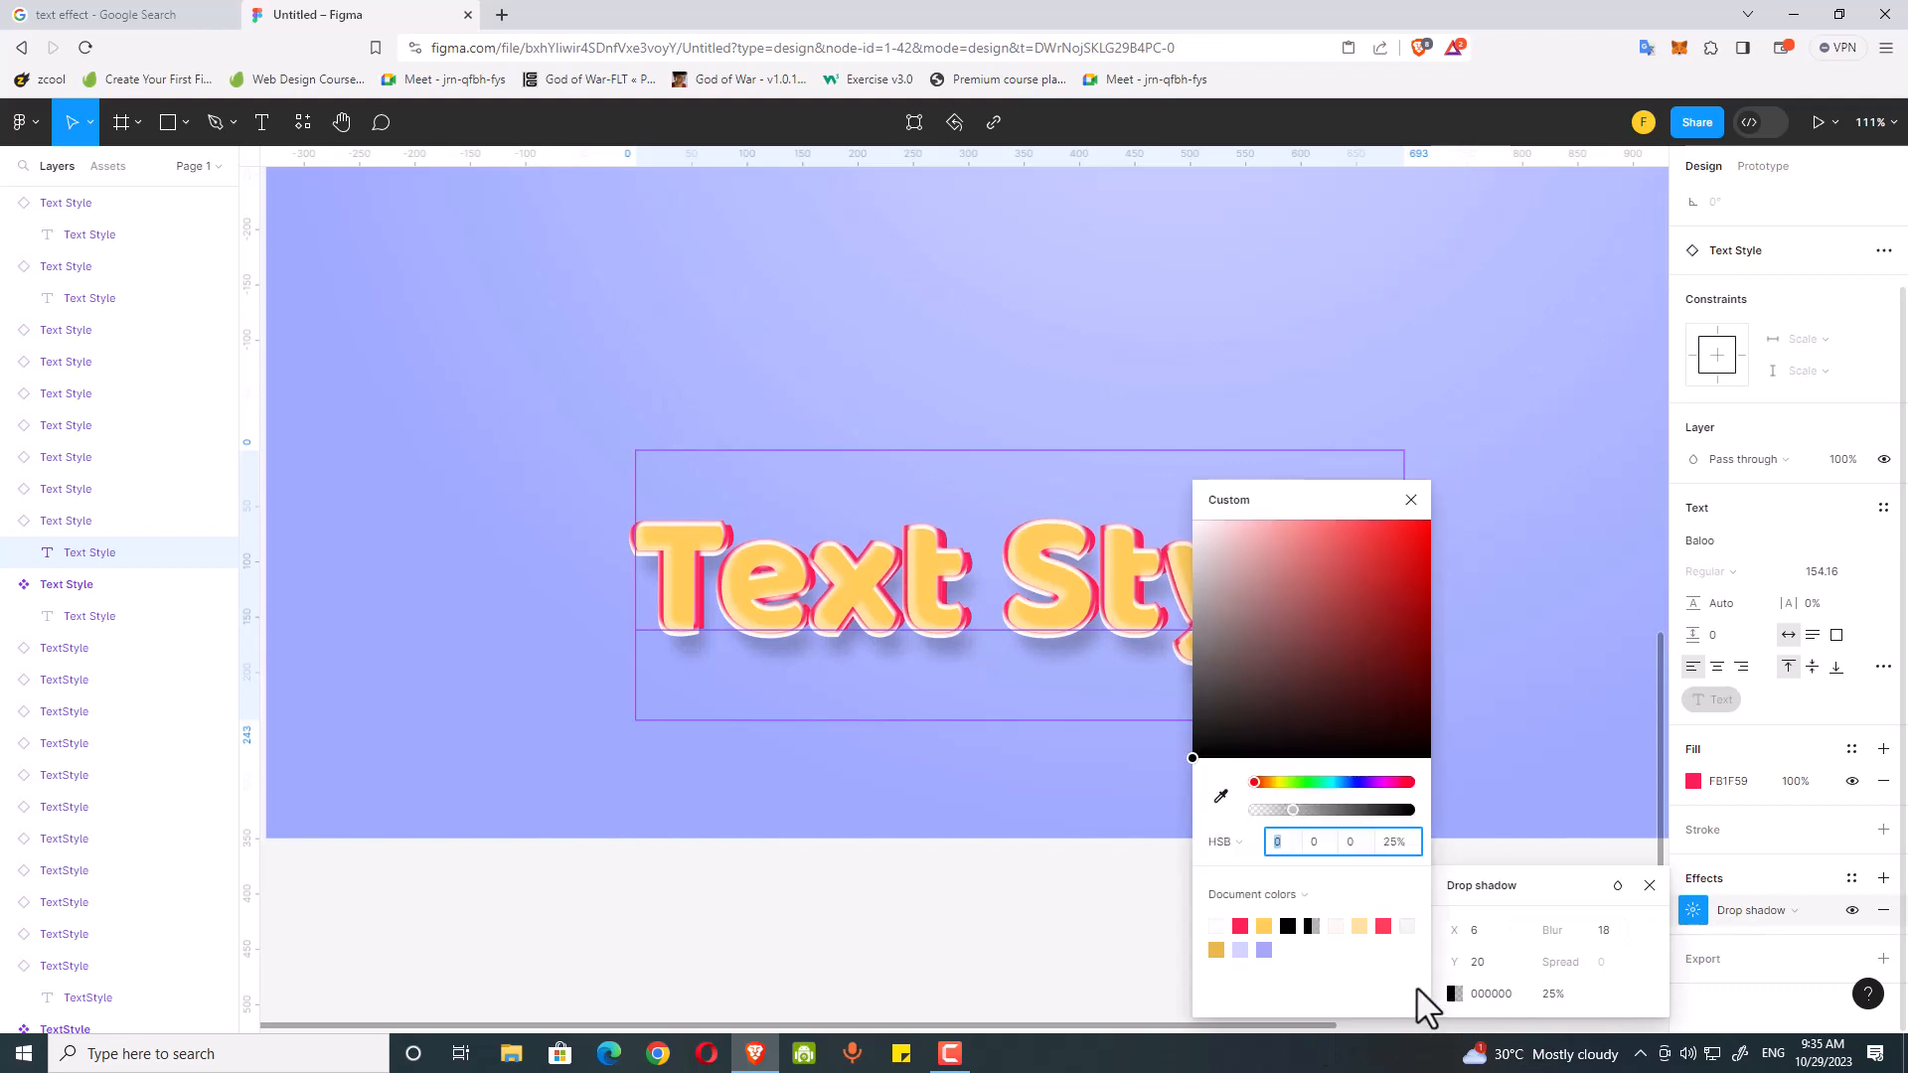
click(1221, 795)
click(1058, 775)
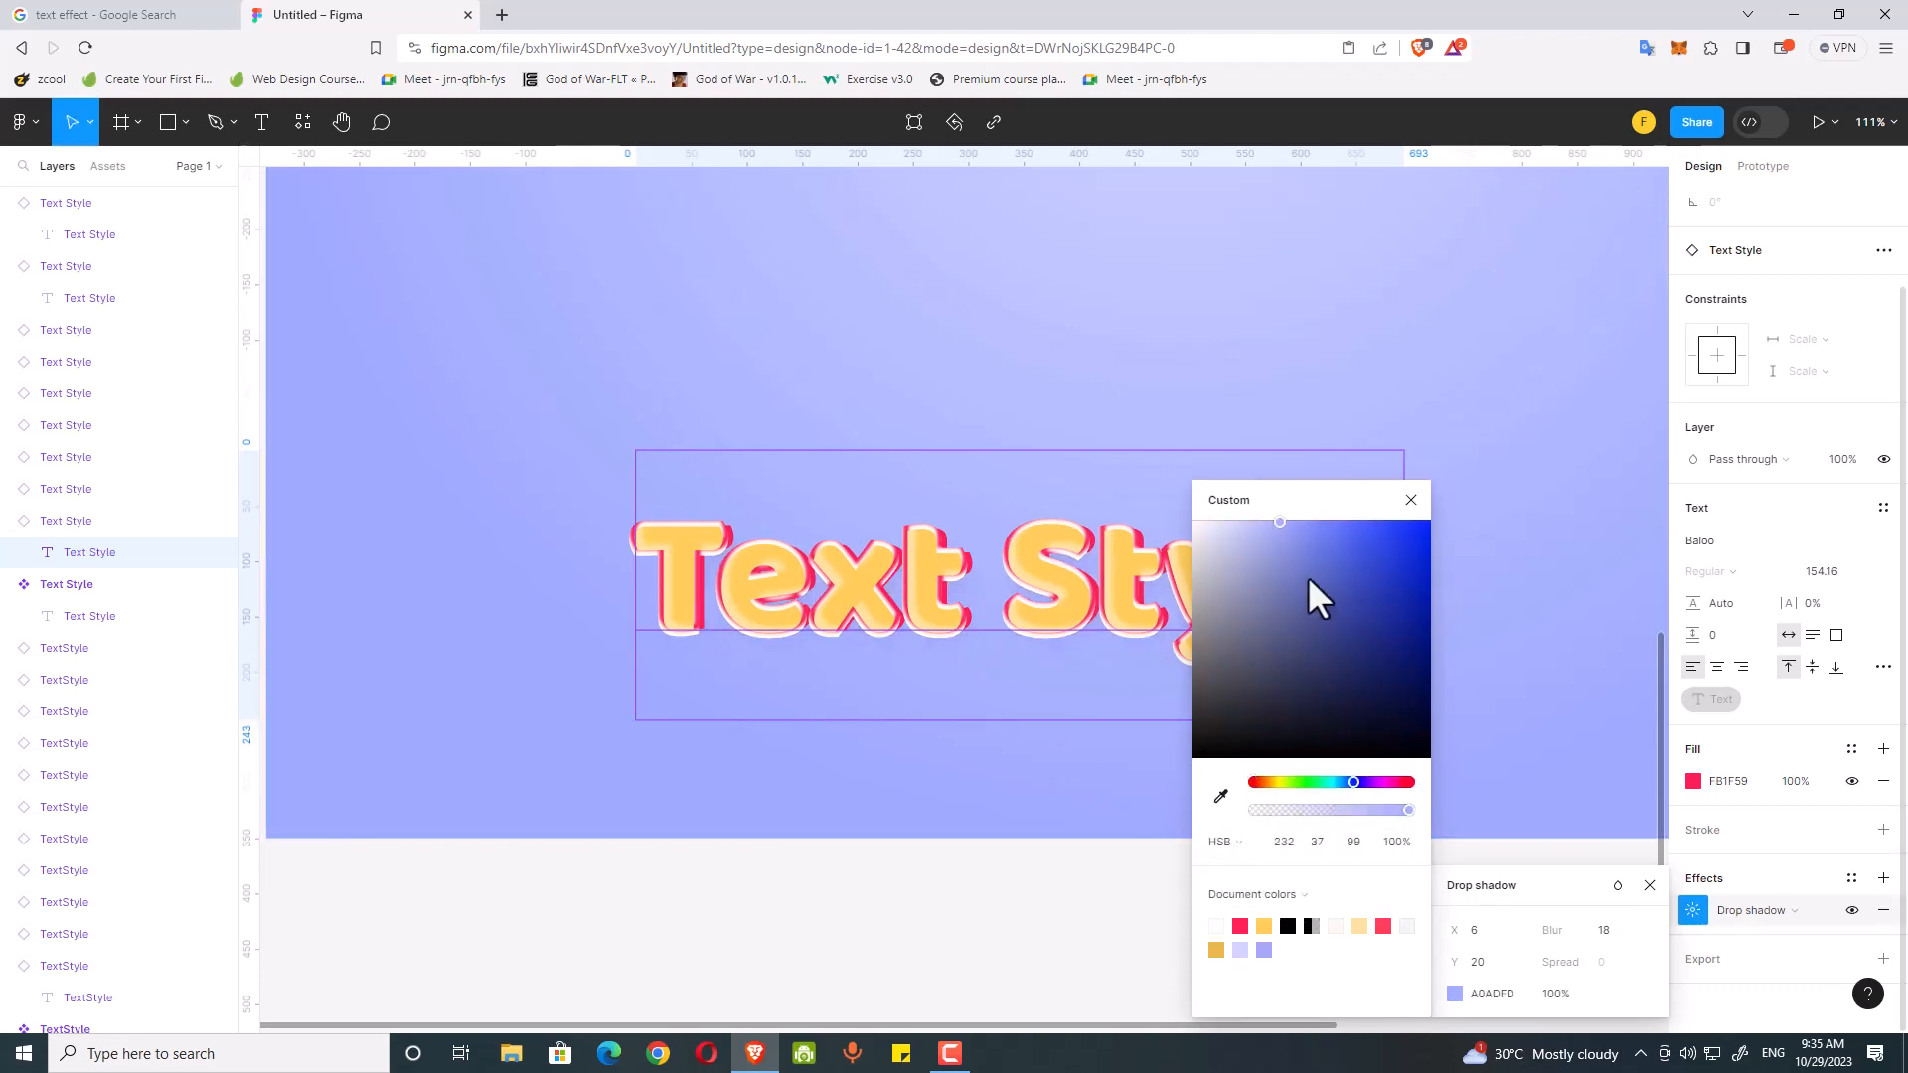
drag(1279, 521, 1321, 541)
click(1411, 500)
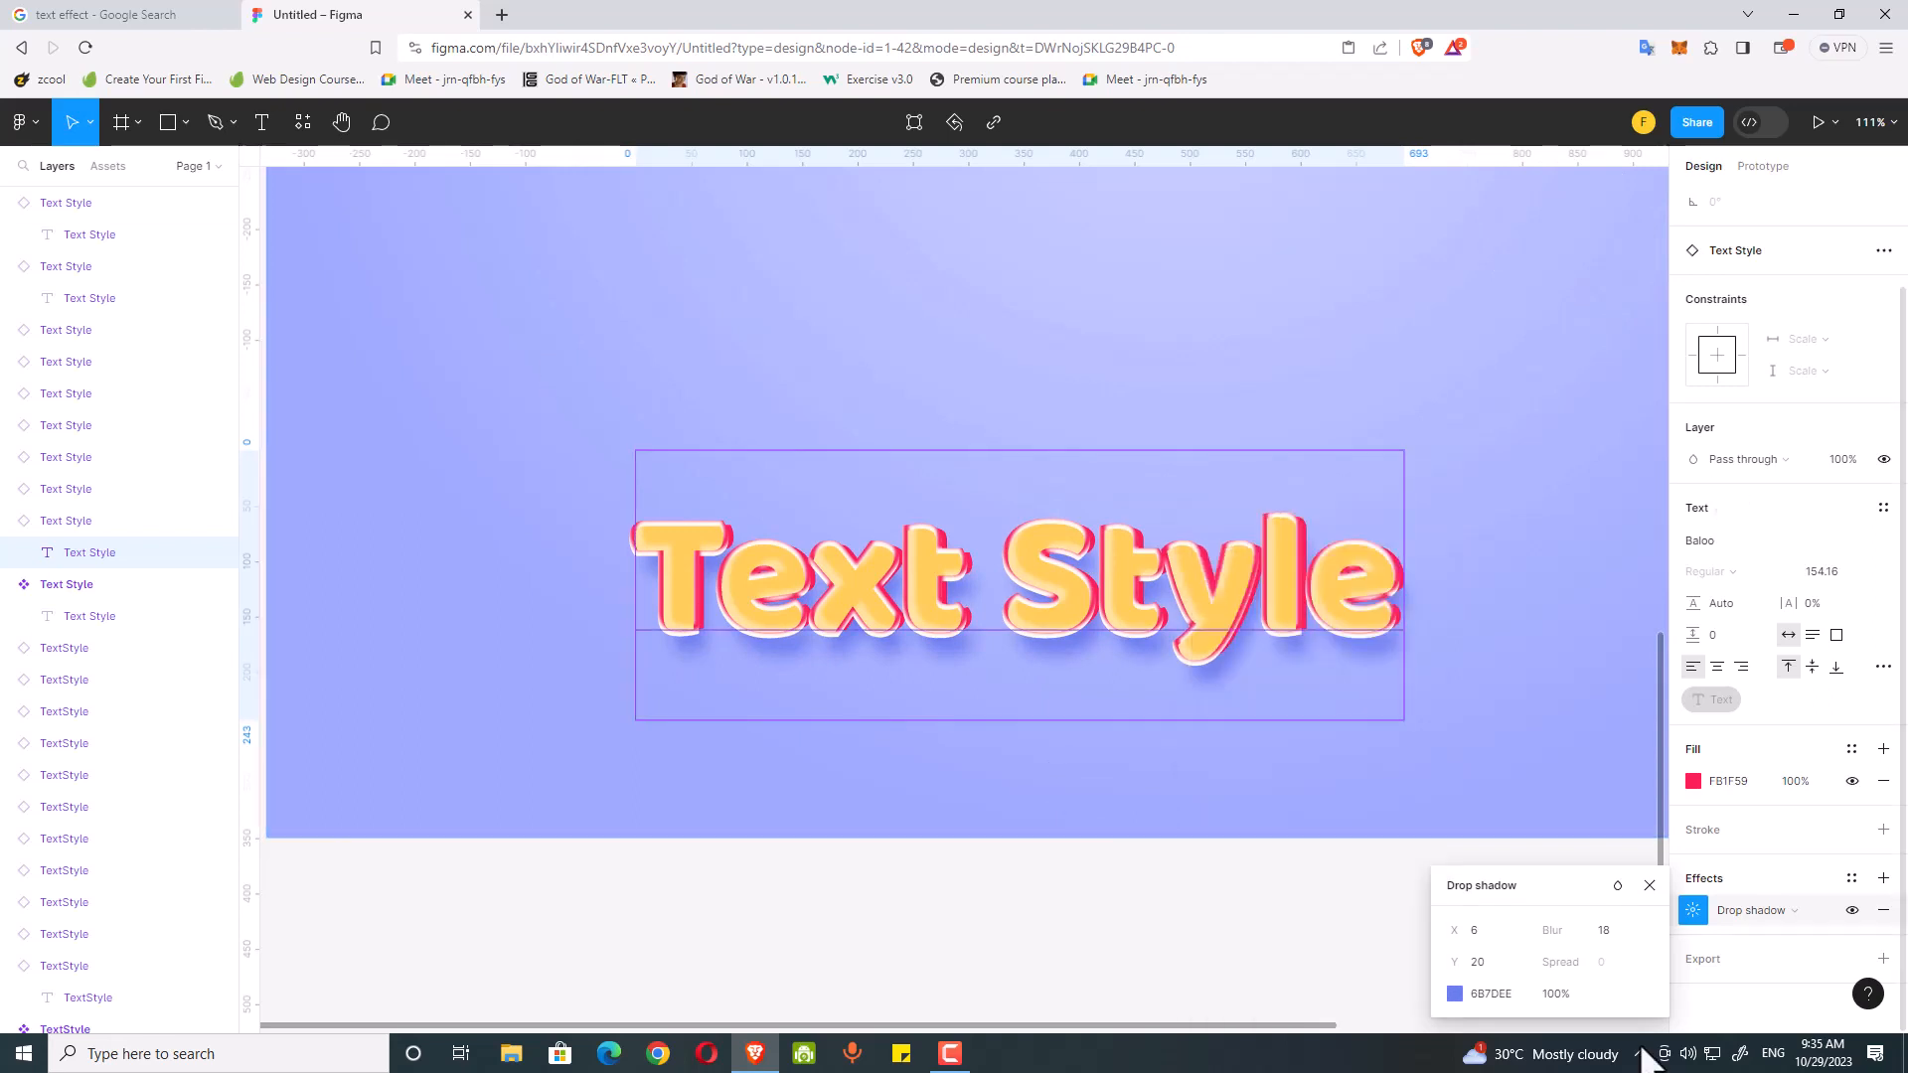
Step: Set the drop shadow's blur to 22 and its Y offset to 22
drag(1566, 929, 1582, 935)
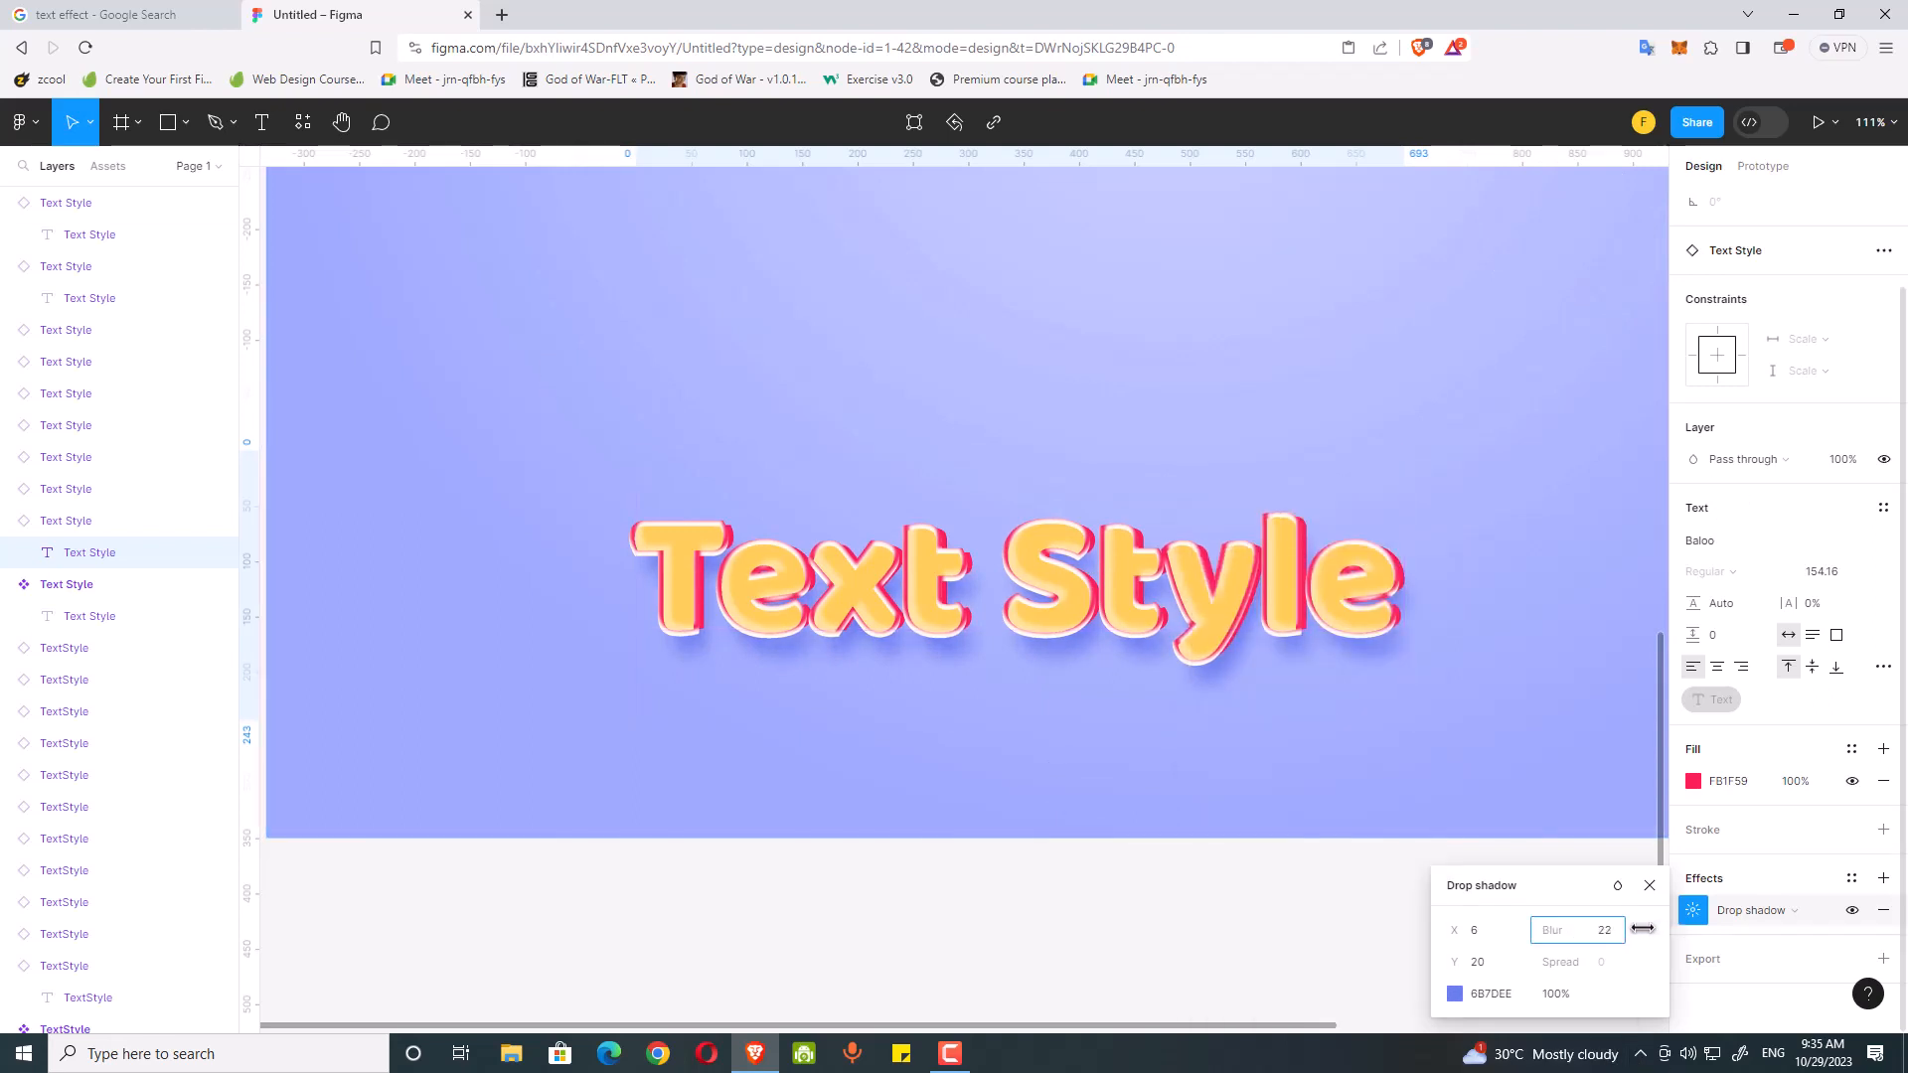
drag(1457, 962, 1471, 961)
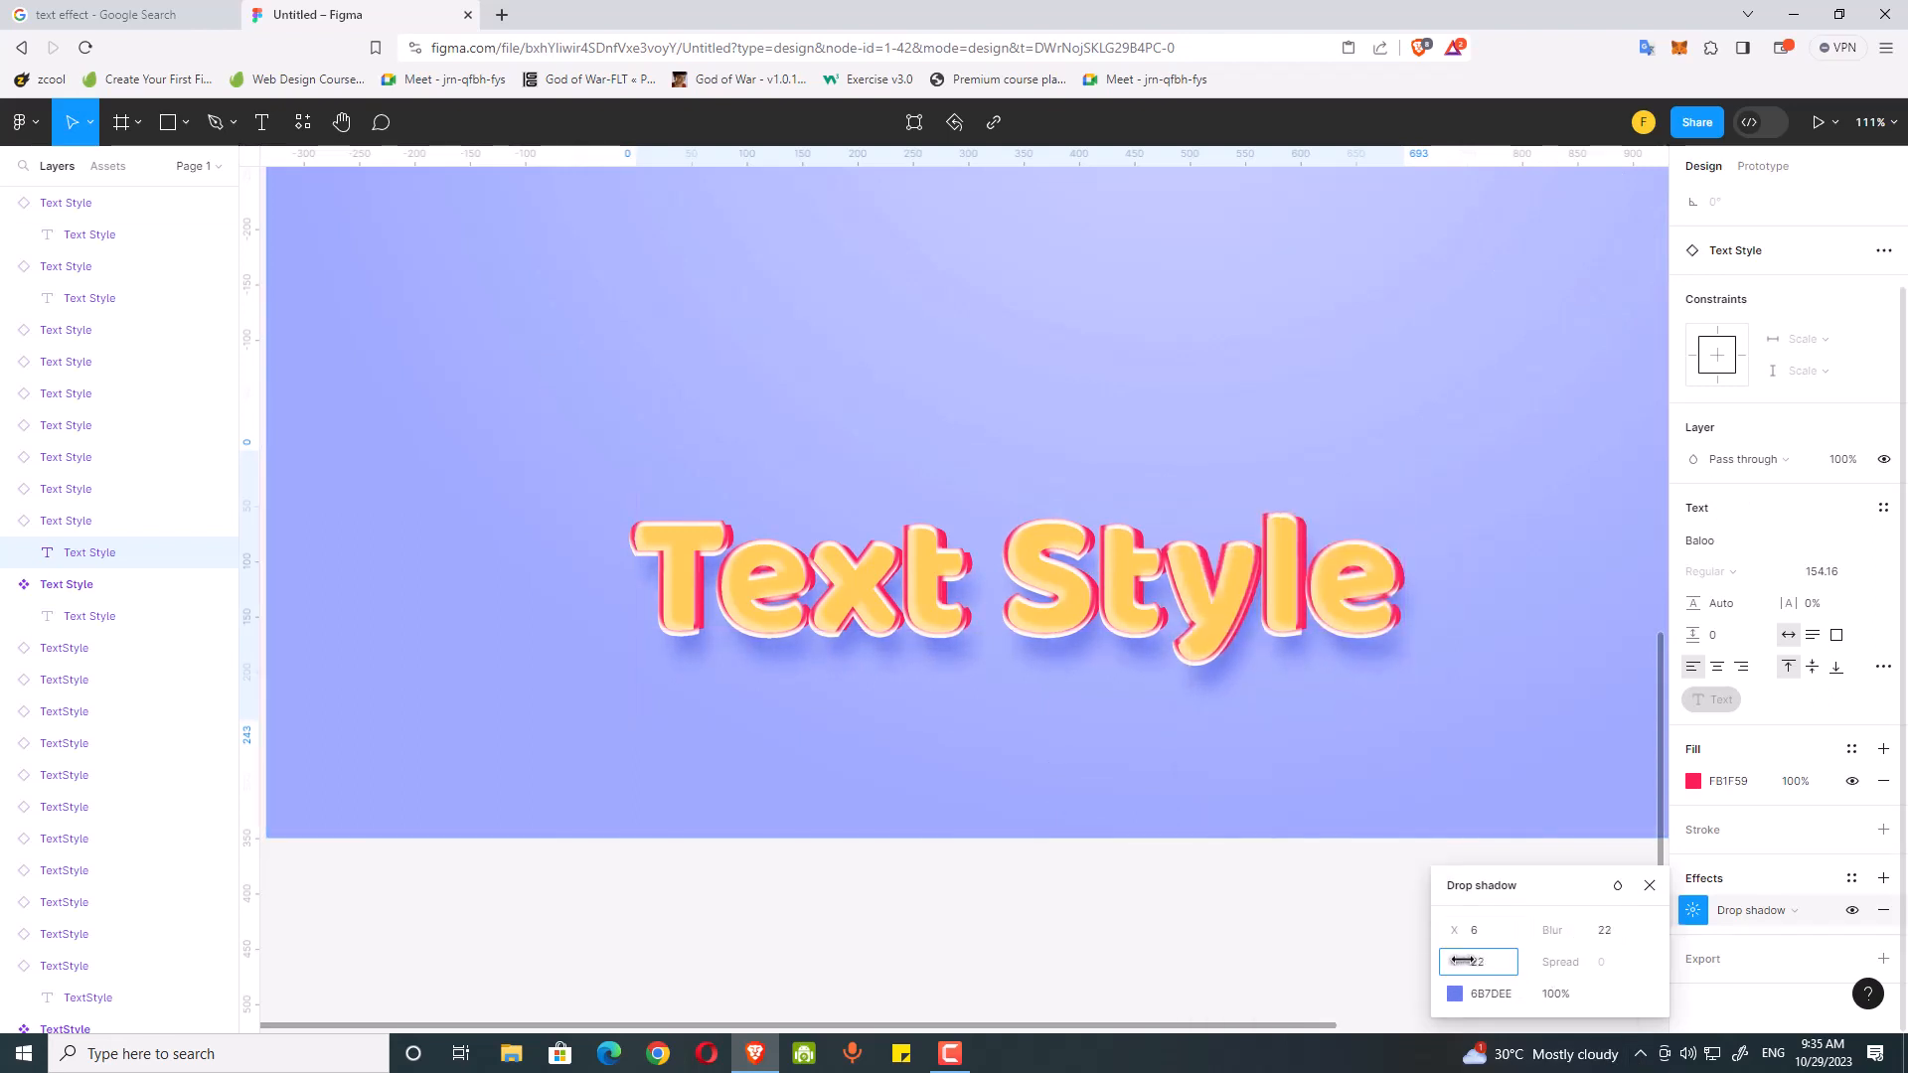
click(1649, 885)
click(1149, 945)
Step: Select all the stacked instances of the new text effect and replace their shared text property with a first name
scroll(915, 885, down, 5)
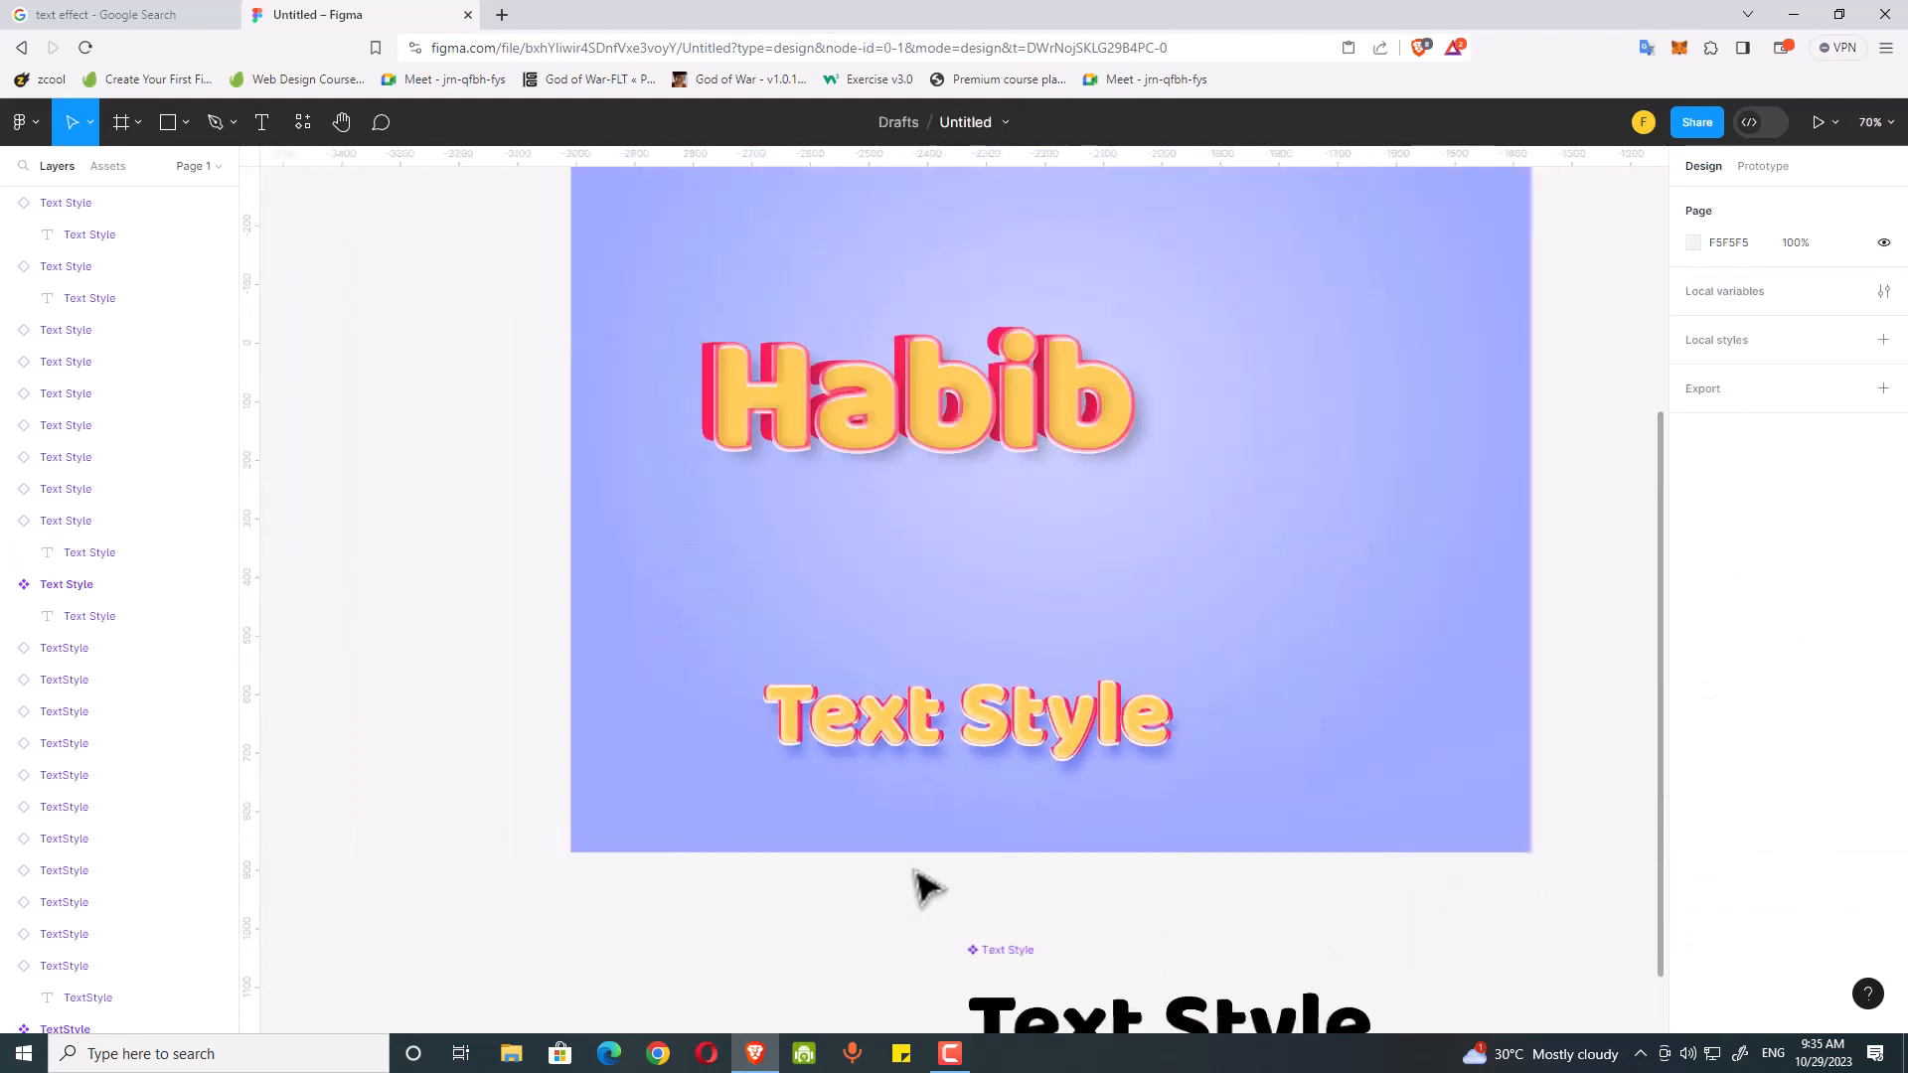
drag(941, 892, 917, 896)
drag(1235, 890, 680, 700)
click(681, 707)
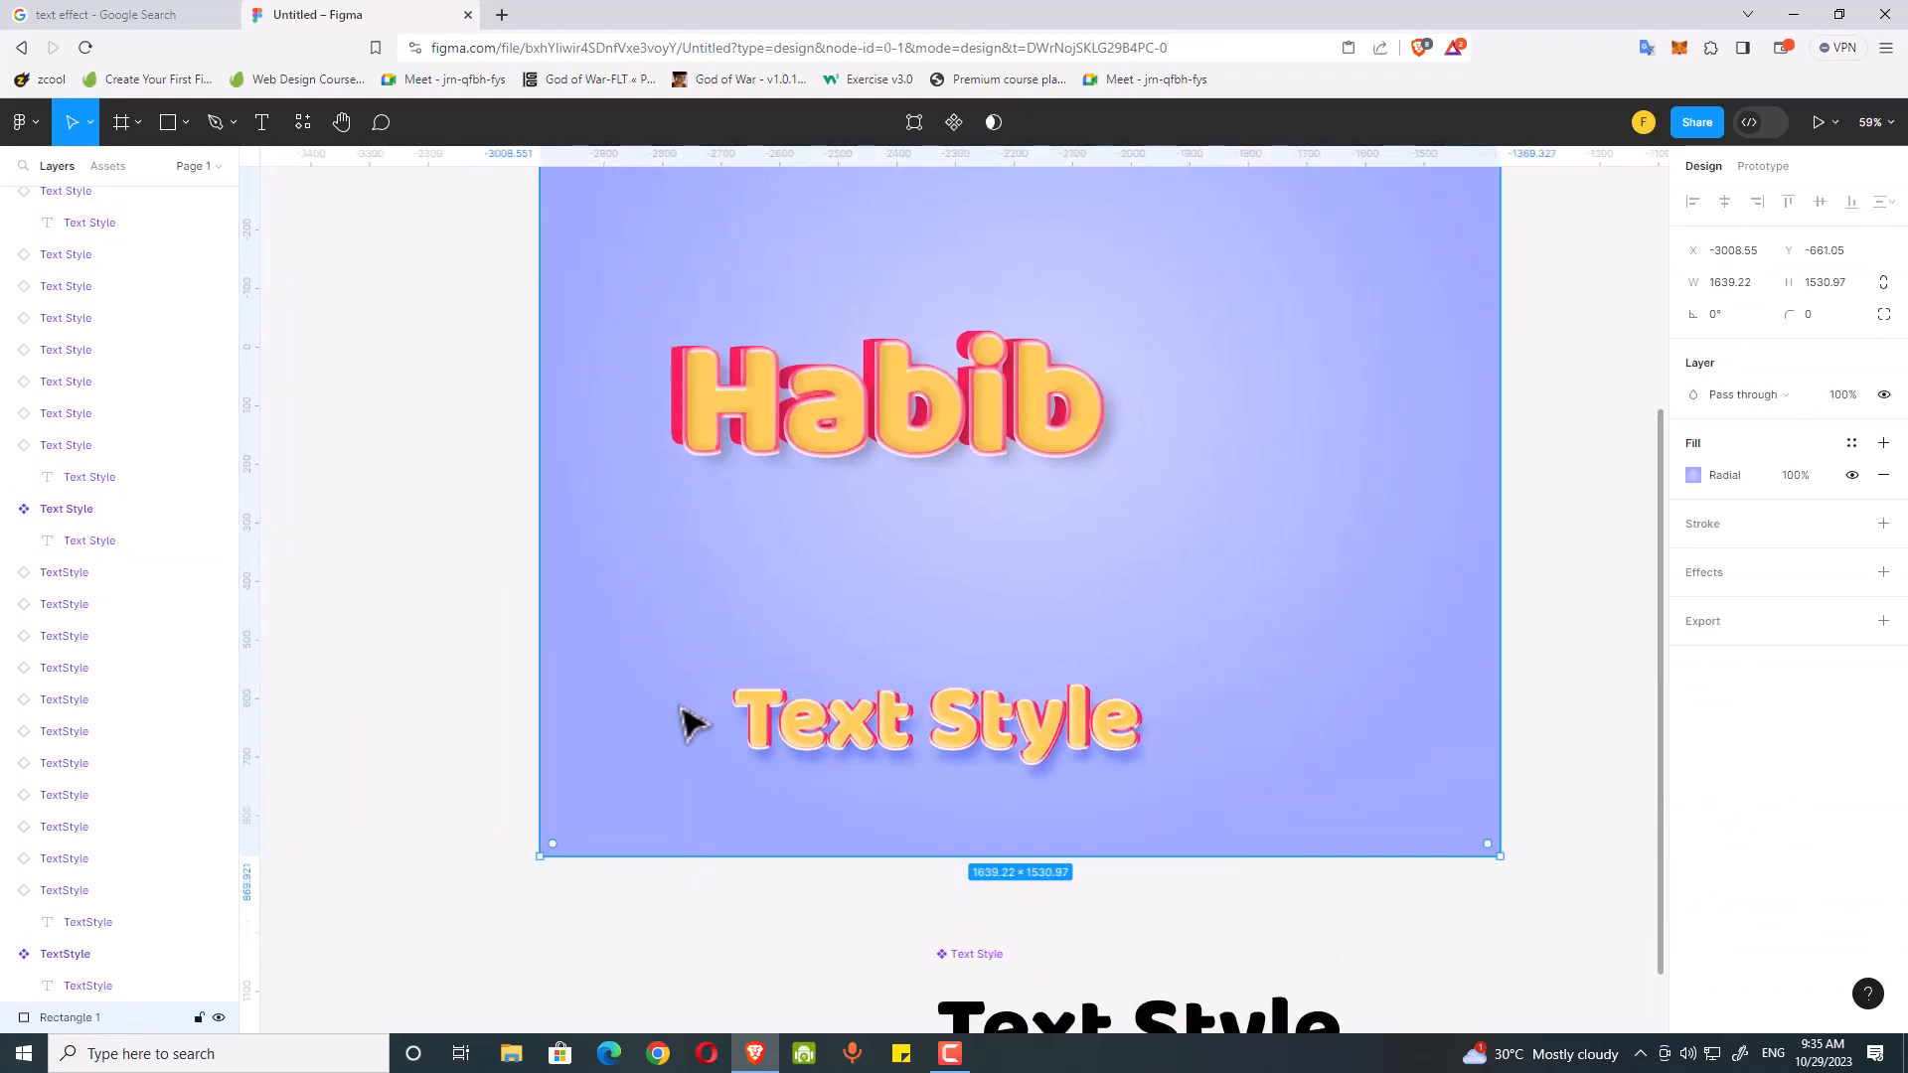
drag(1257, 919, 639, 706)
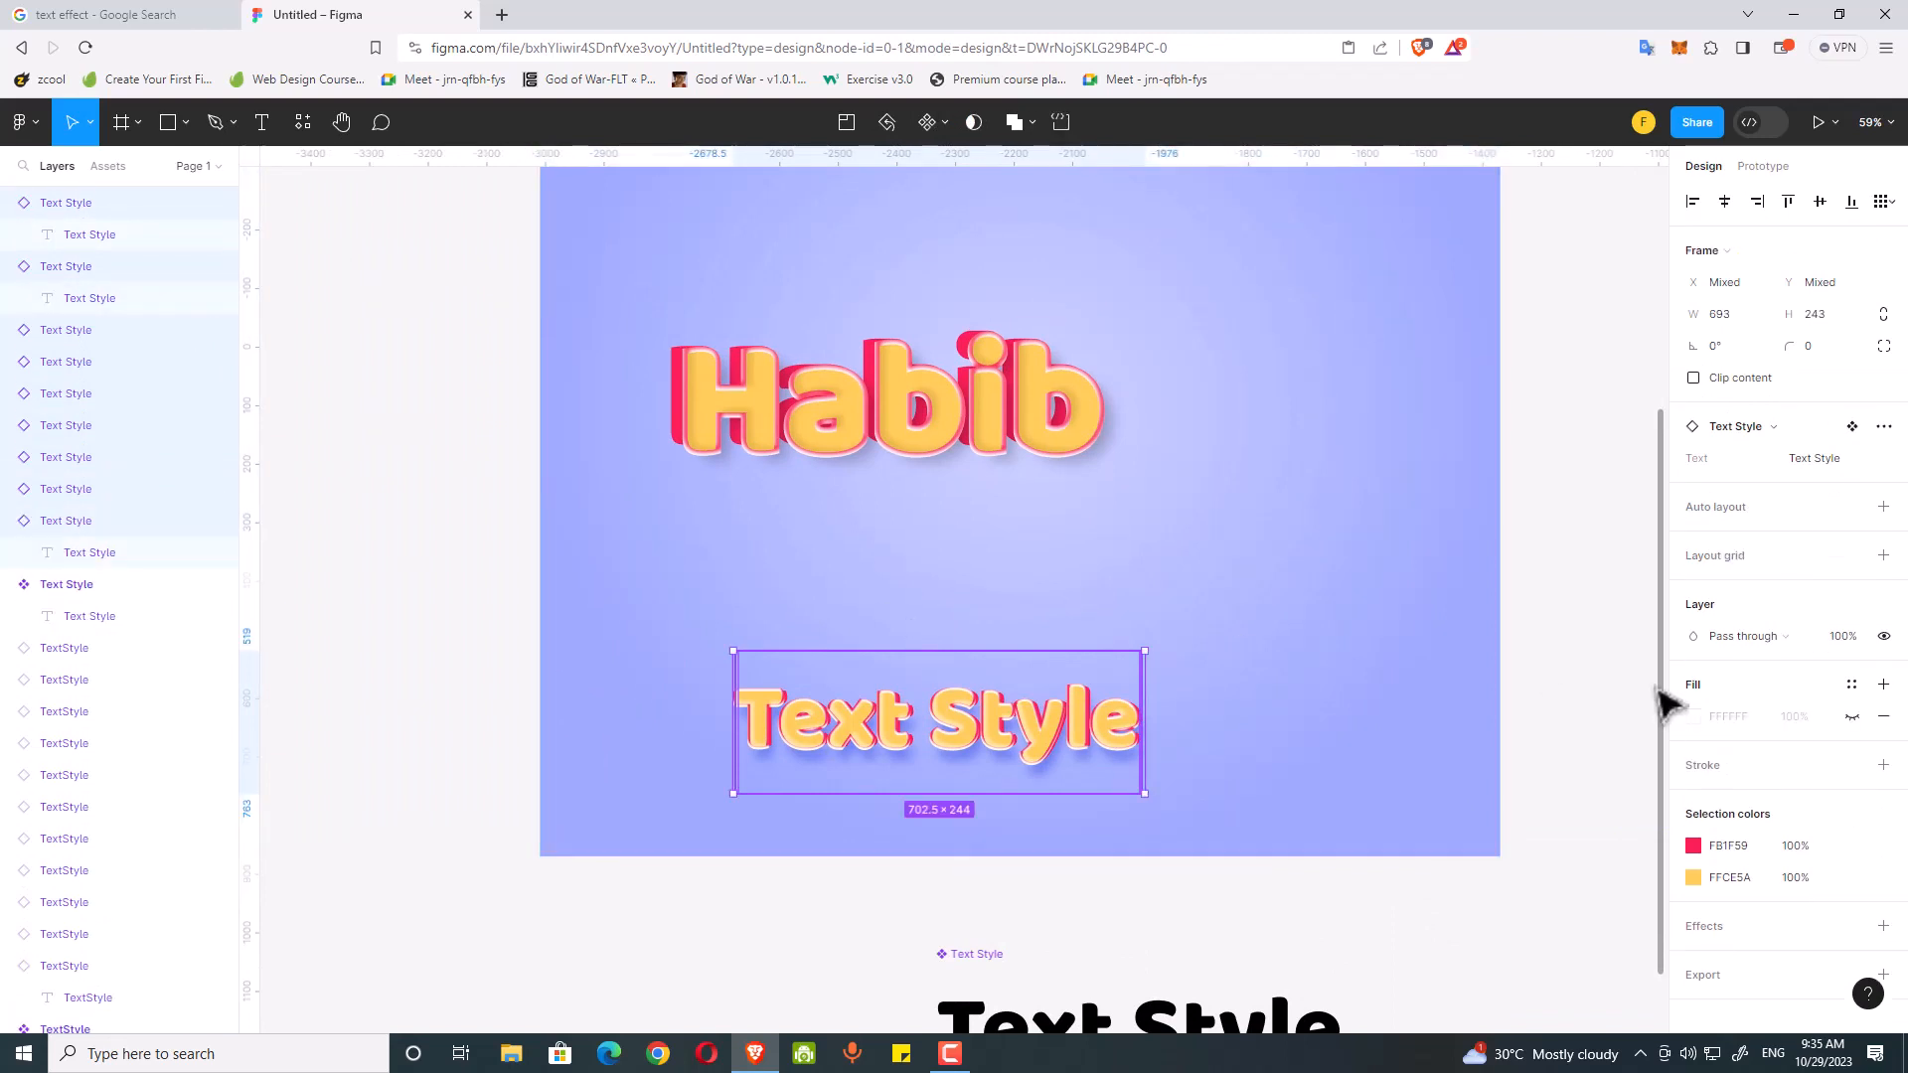
click(1847, 459)
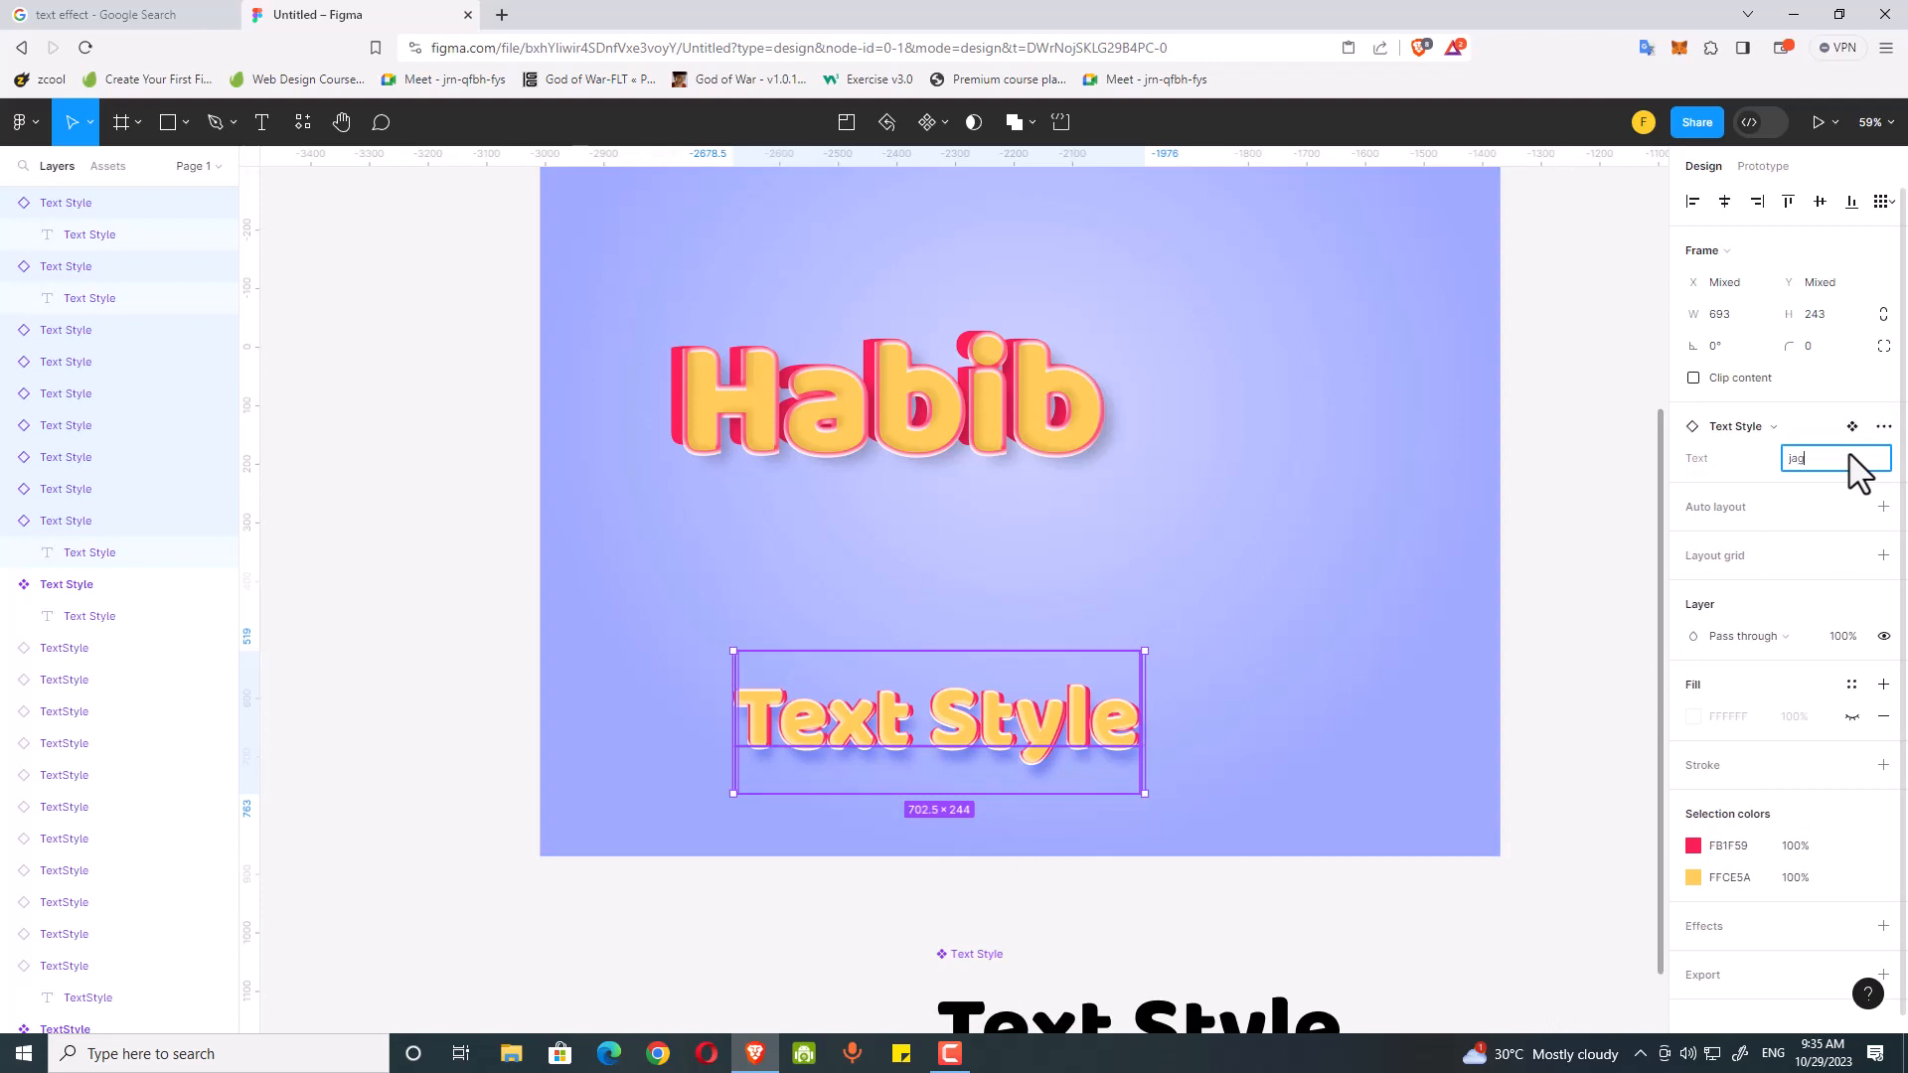
key(Return)
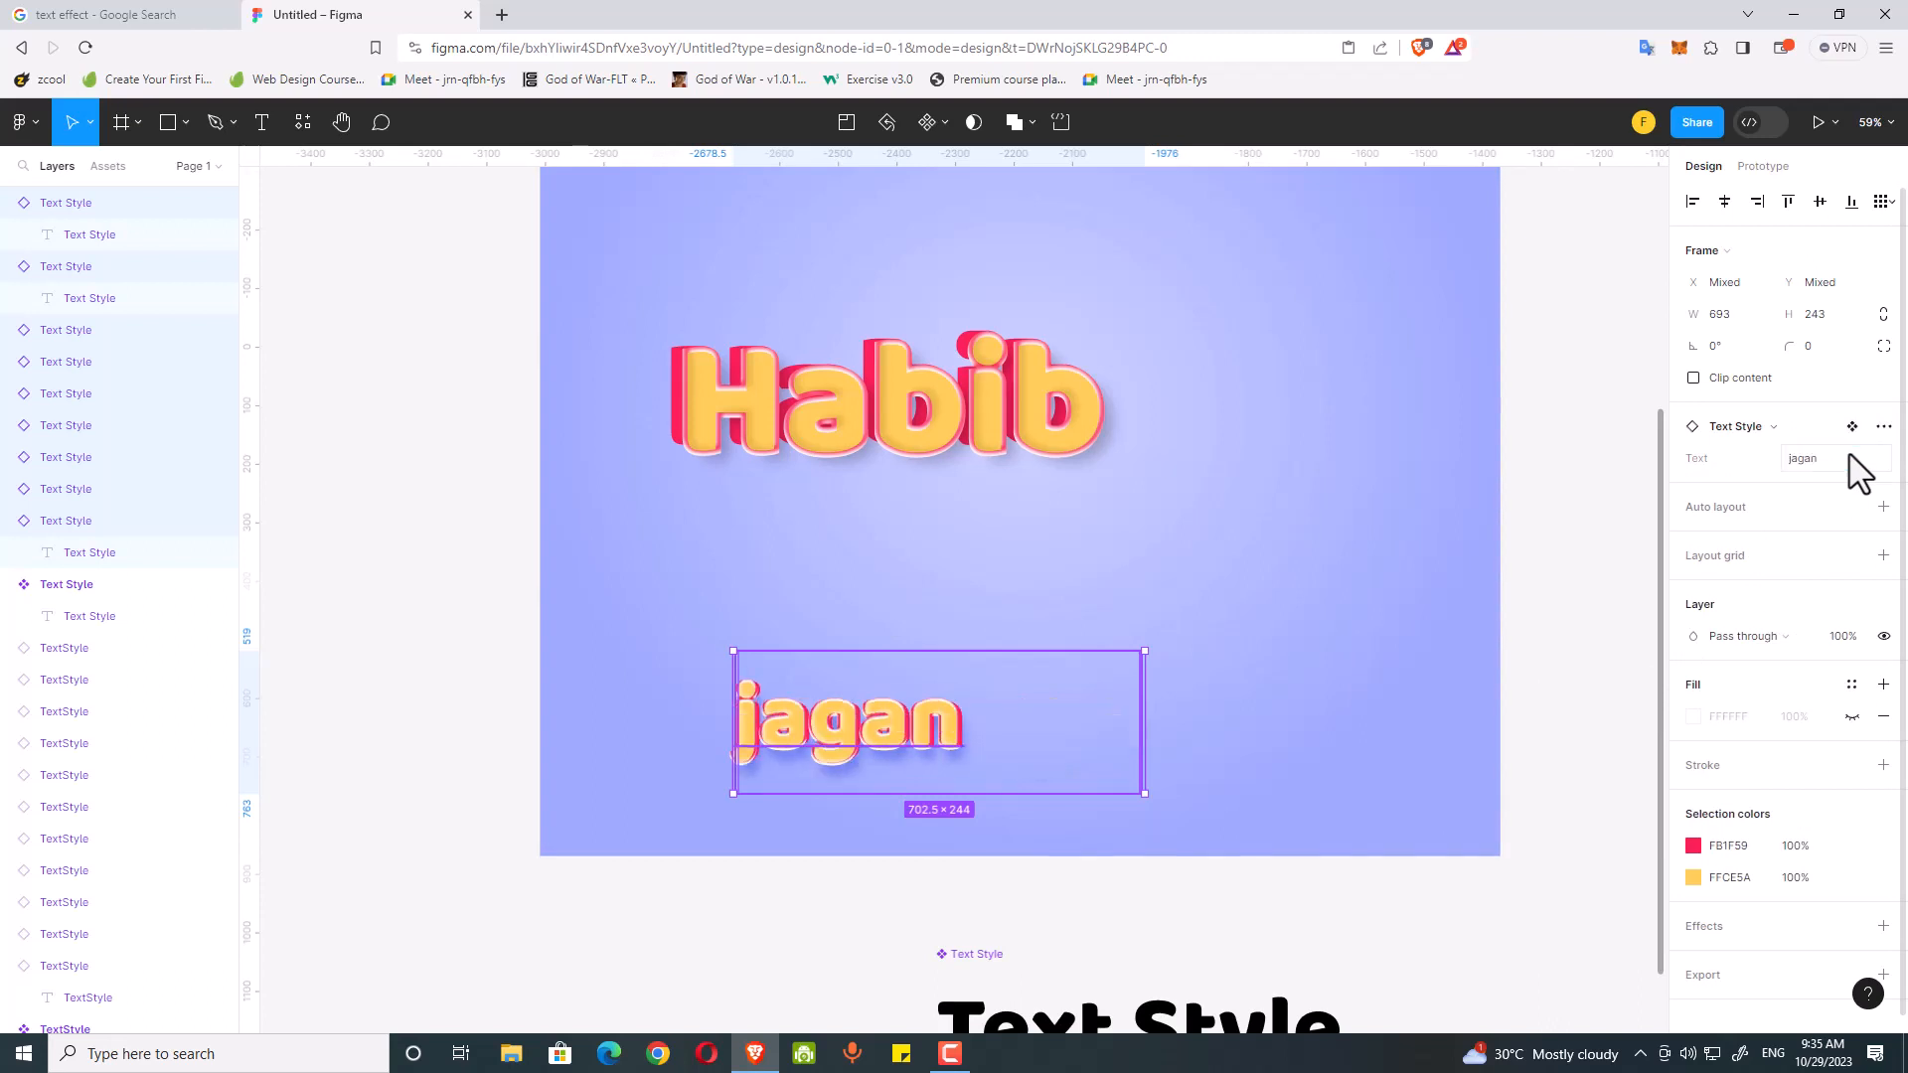
Step: Examine the edited text effect up close and compare it with the reference lettering above it
click(994, 866)
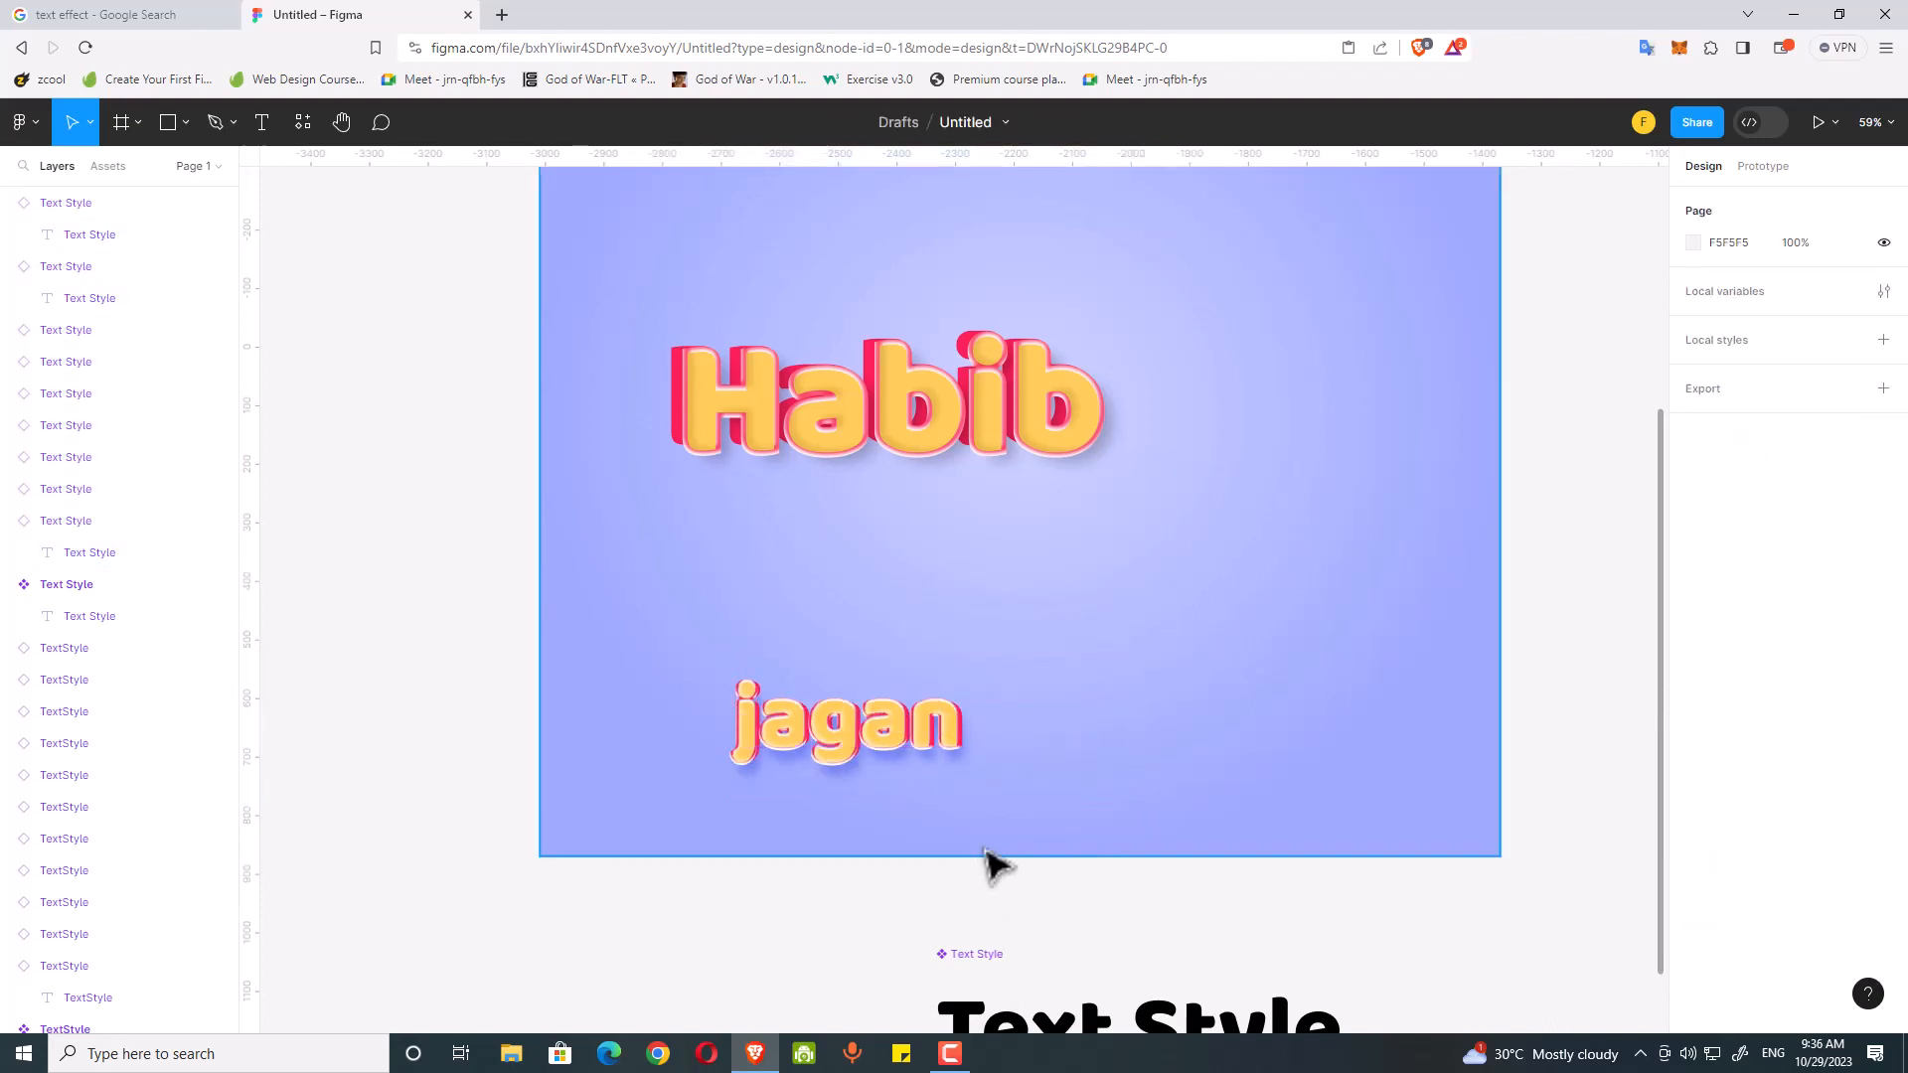
scroll(1060, 861, up, 5)
scroll(928, 617, down, 5)
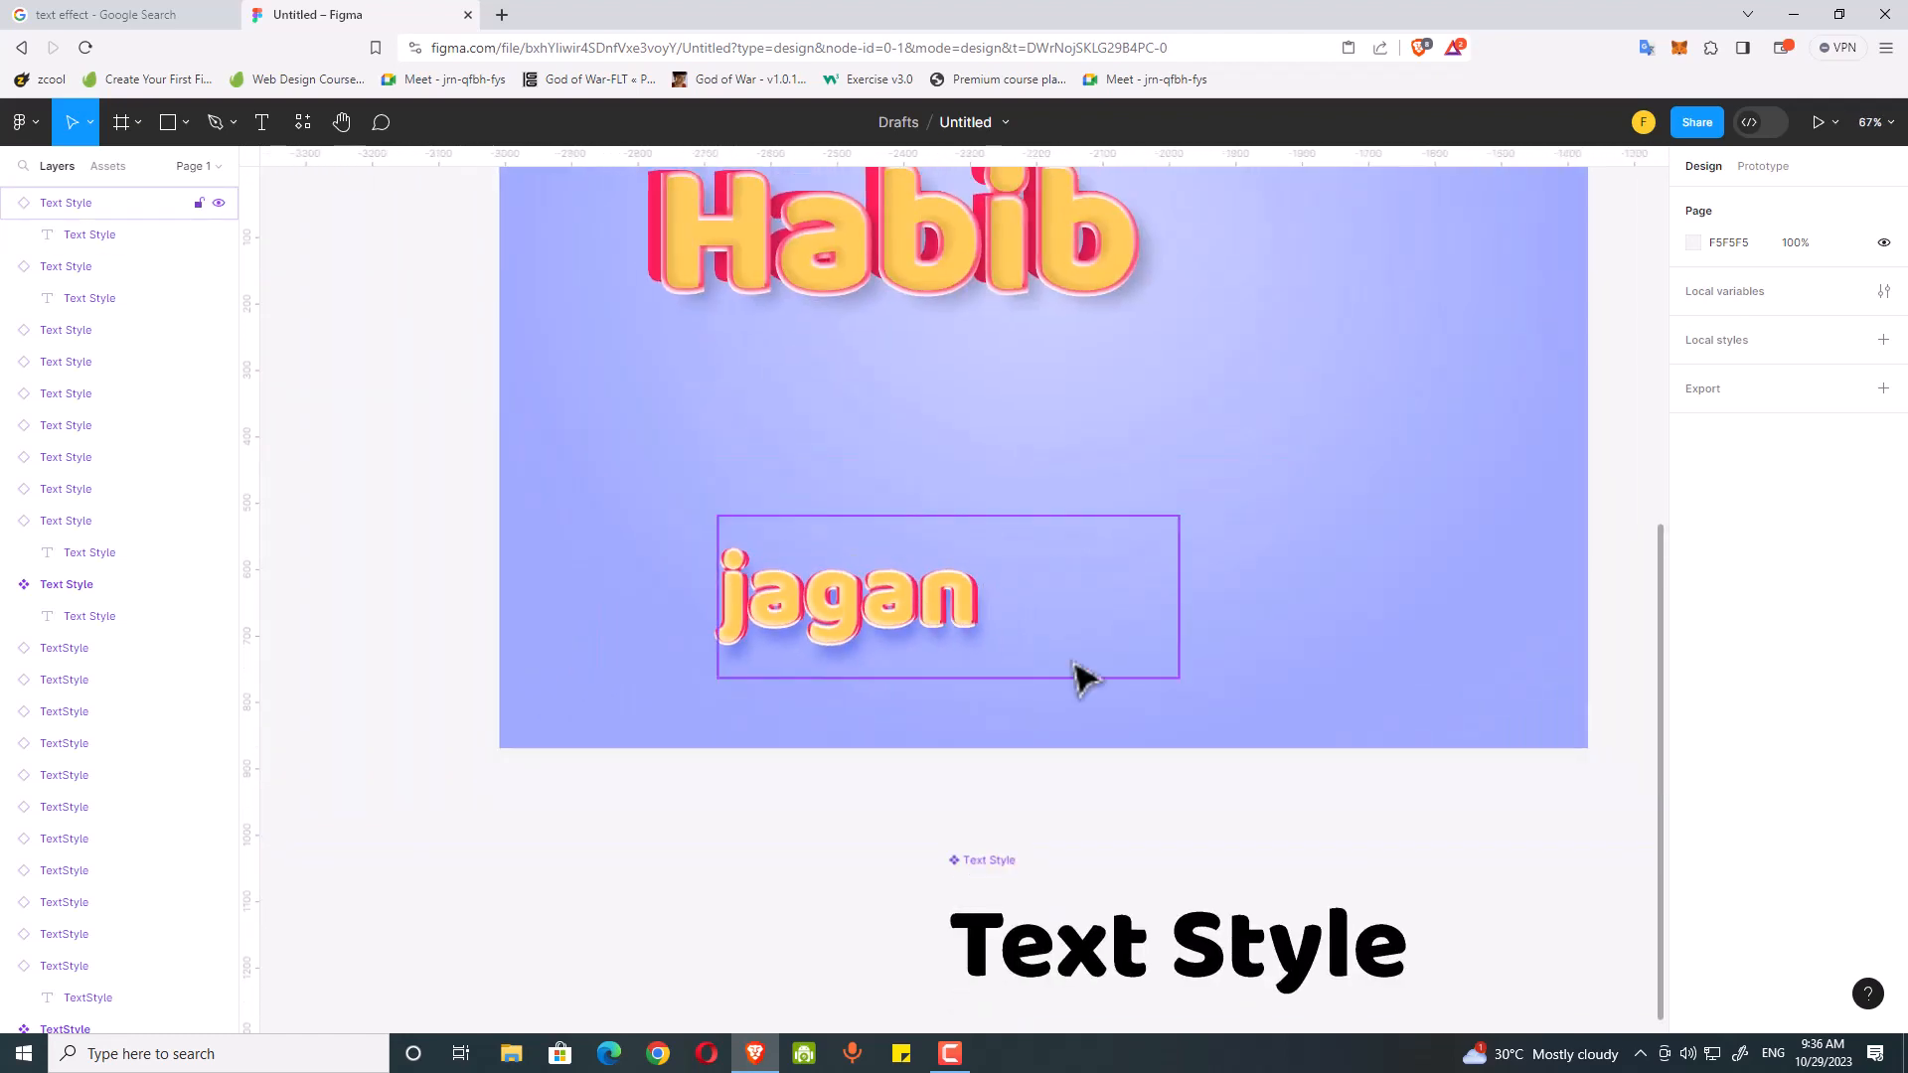
scroll(809, 656, up, 3)
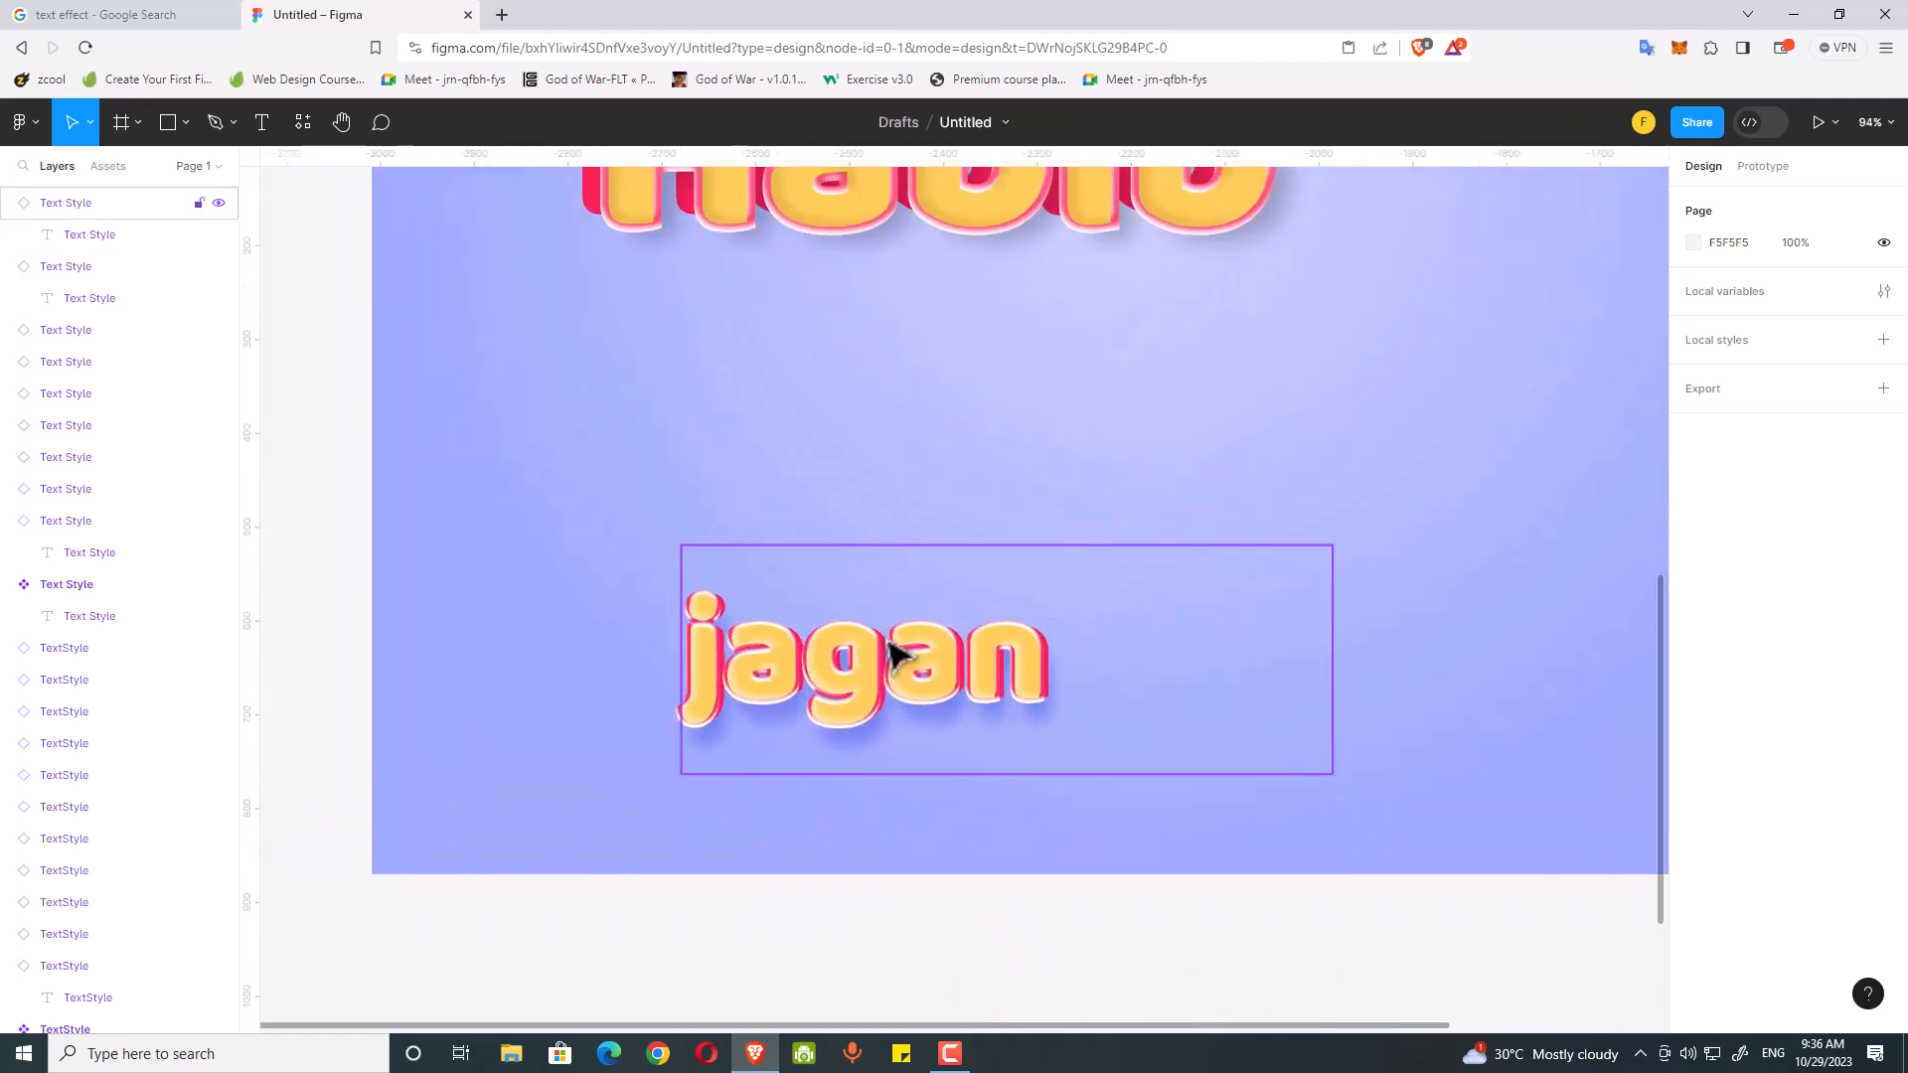
scroll(900, 658, down, 4)
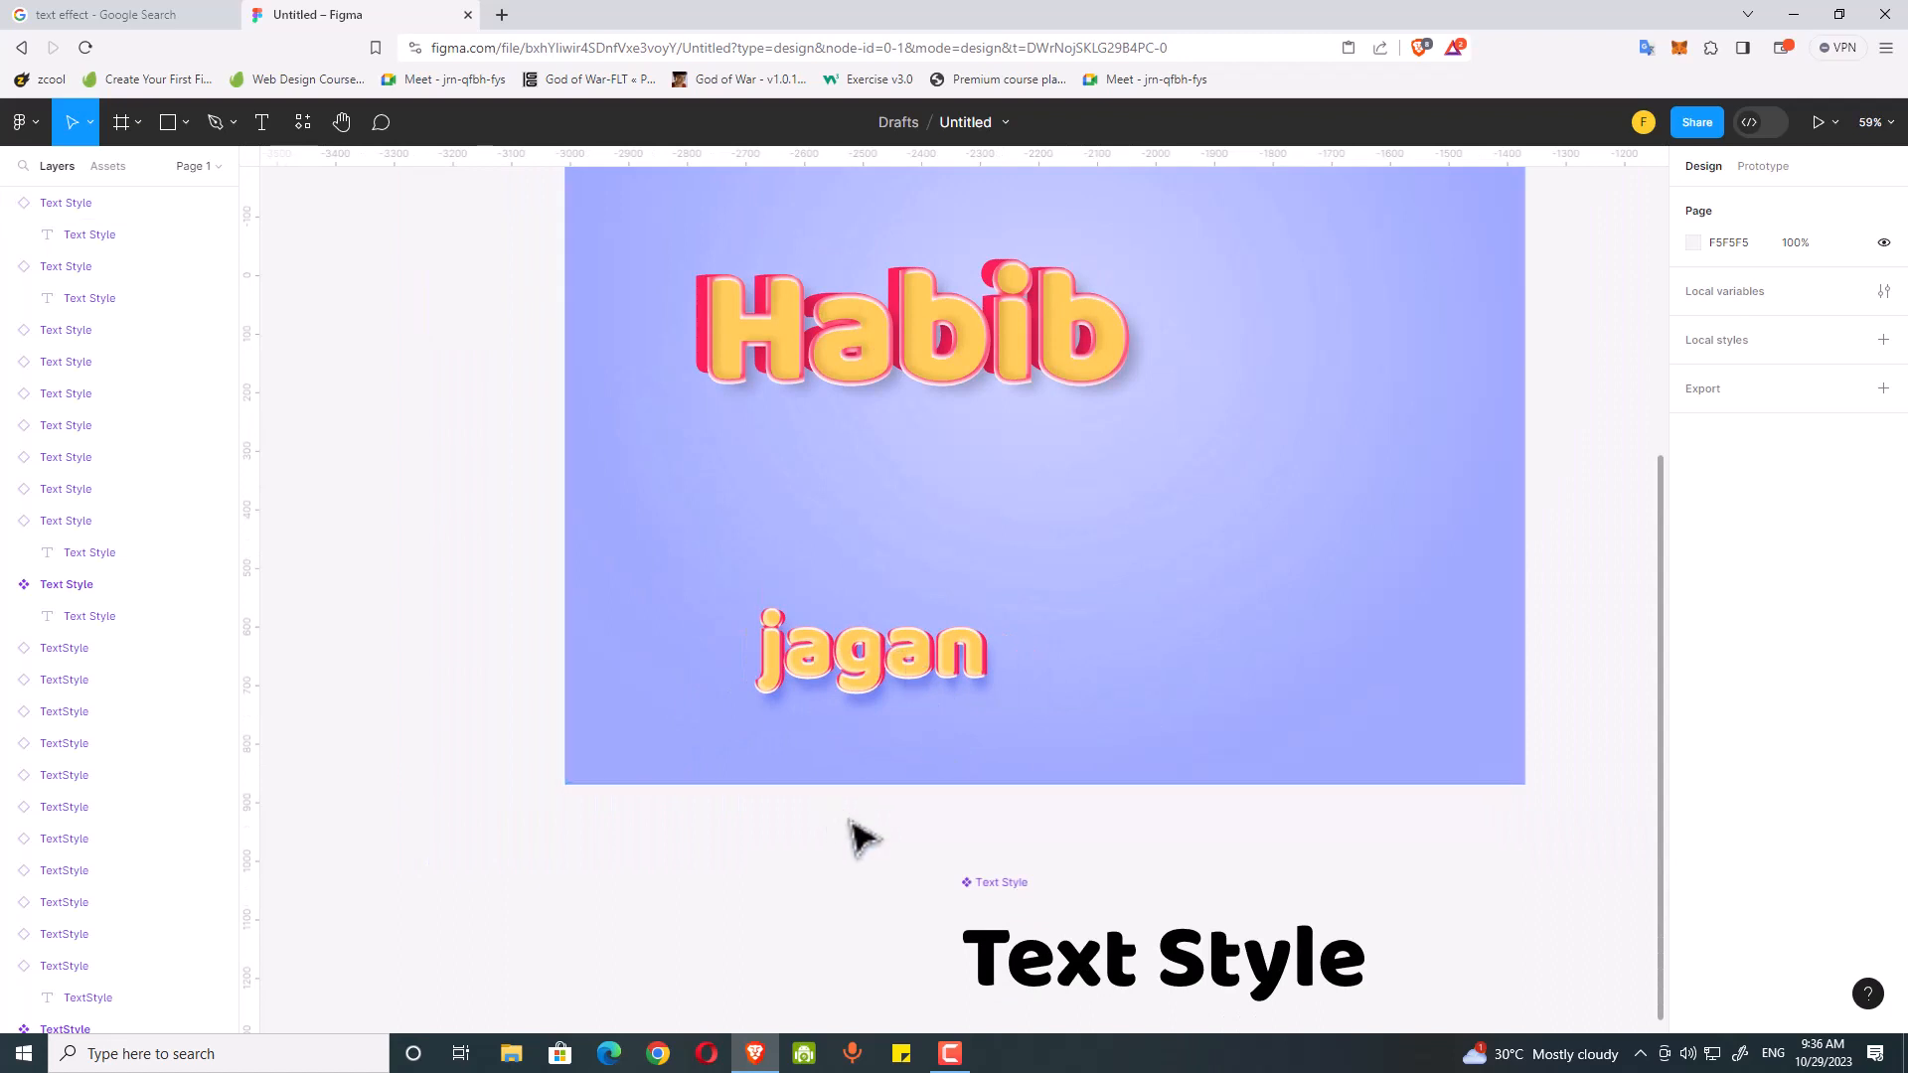
drag(852, 834, 735, 880)
scroll(739, 844, down, 2)
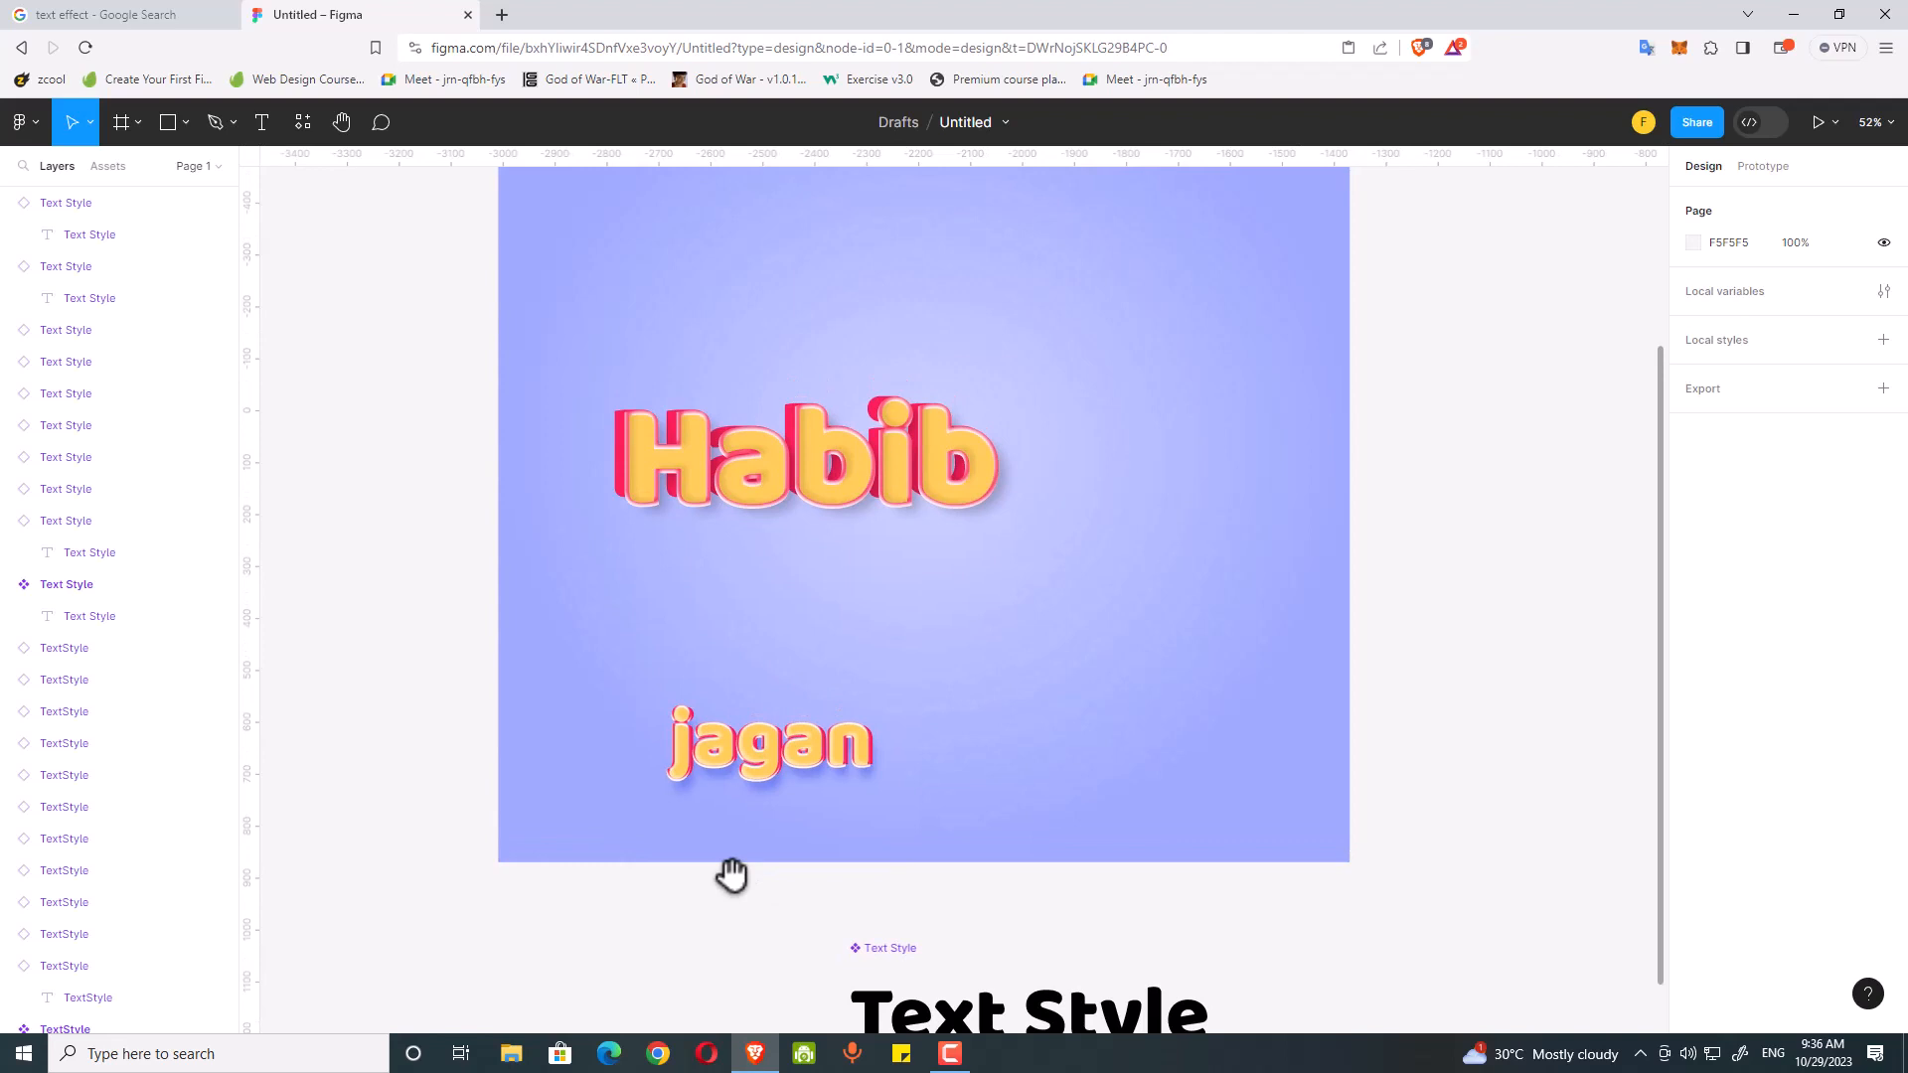
scroll(740, 879, up, 2)
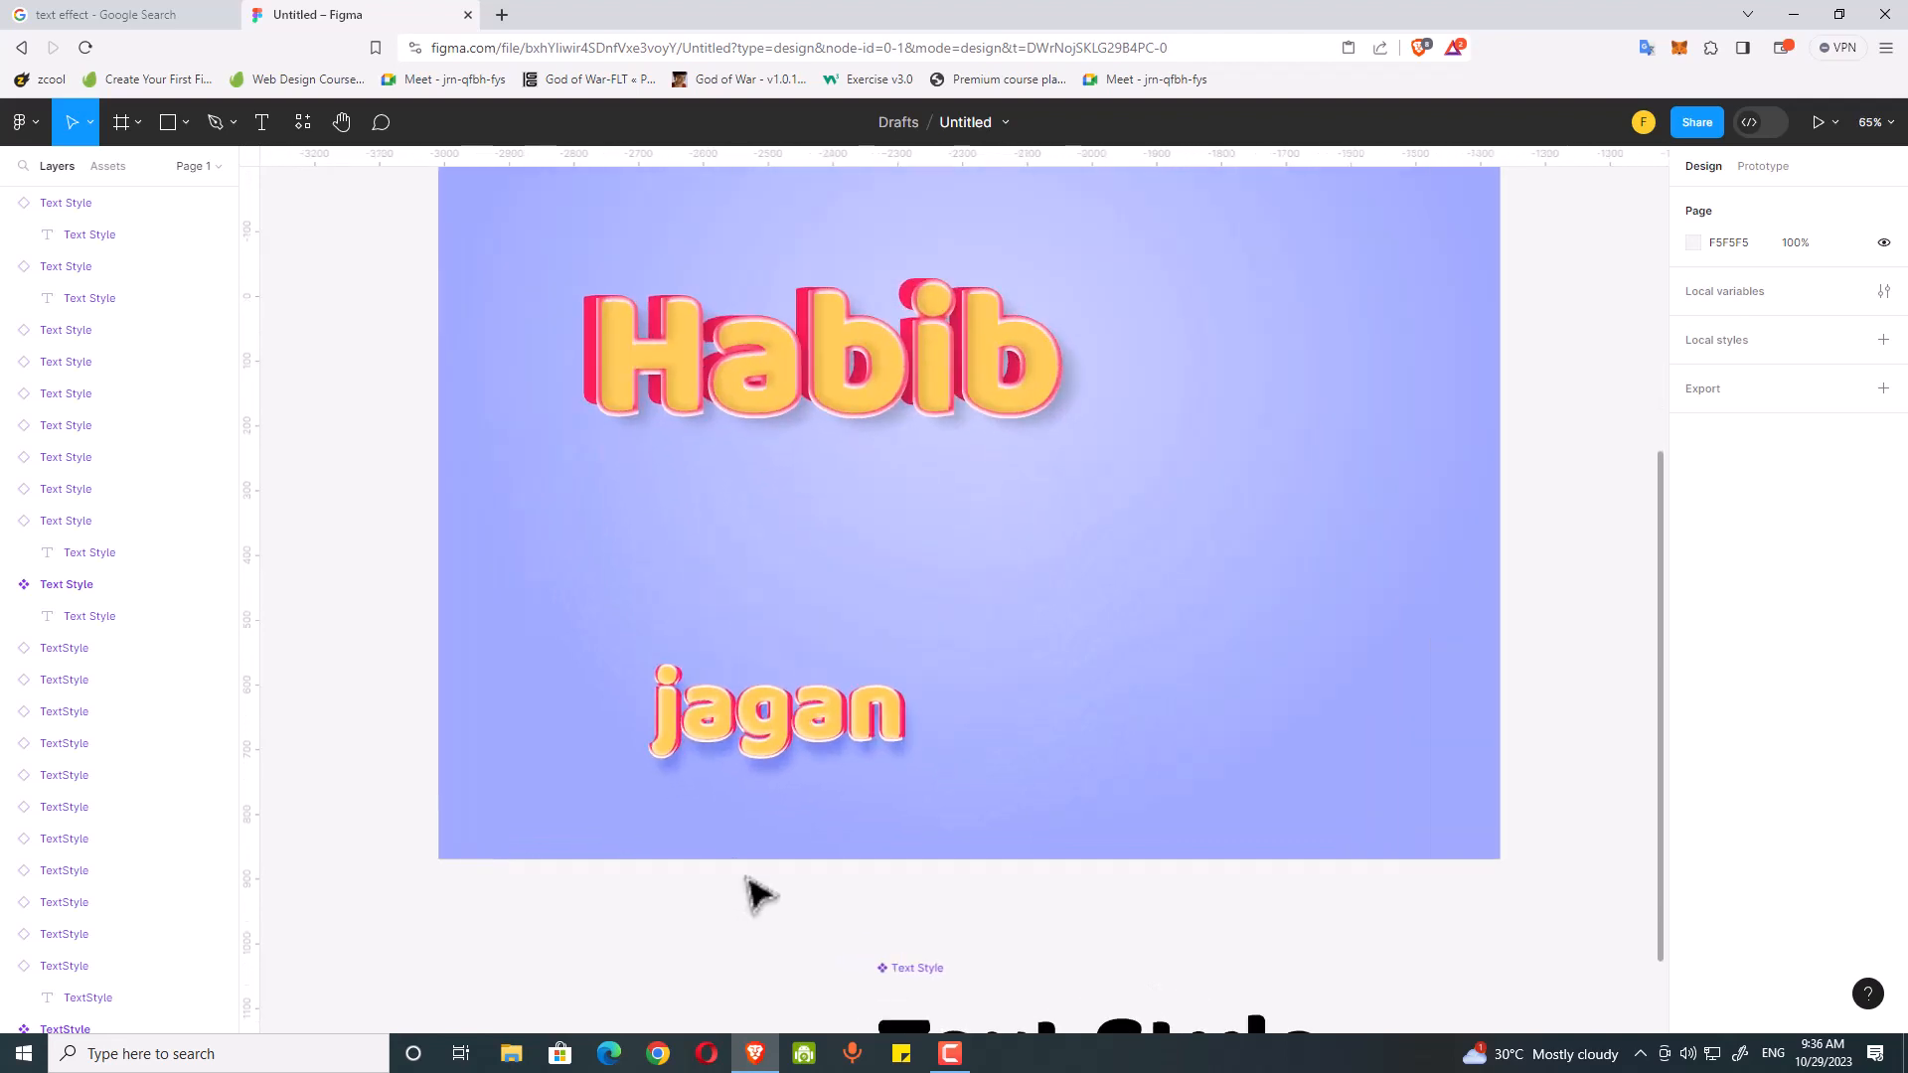